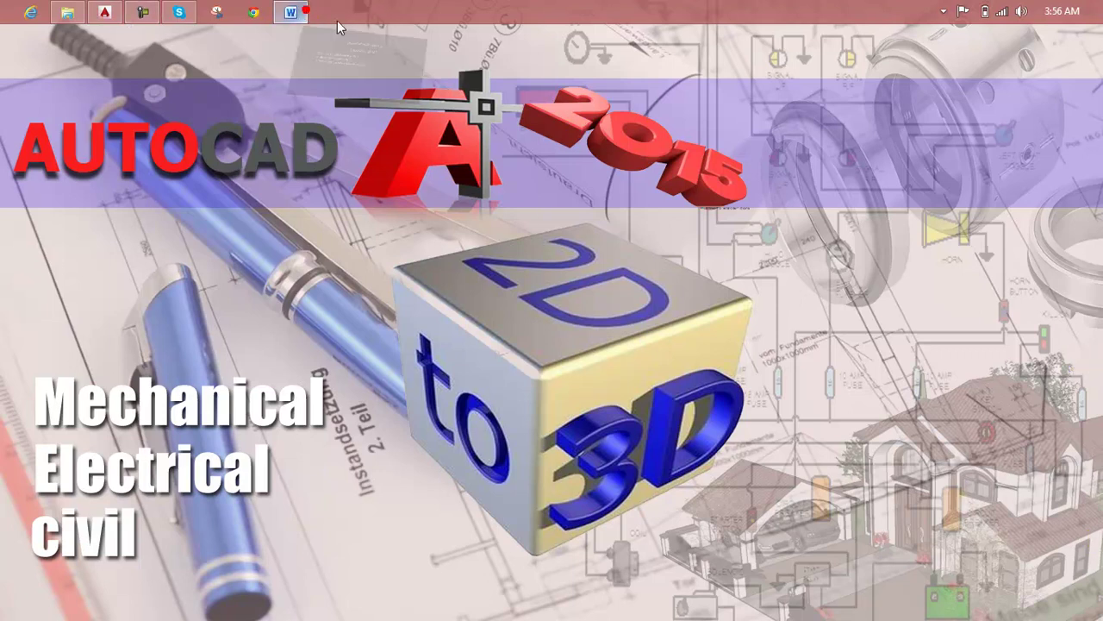
- Put away the lesson outline, restore AutoCAD and start a new blank drawing
click(362, 65)
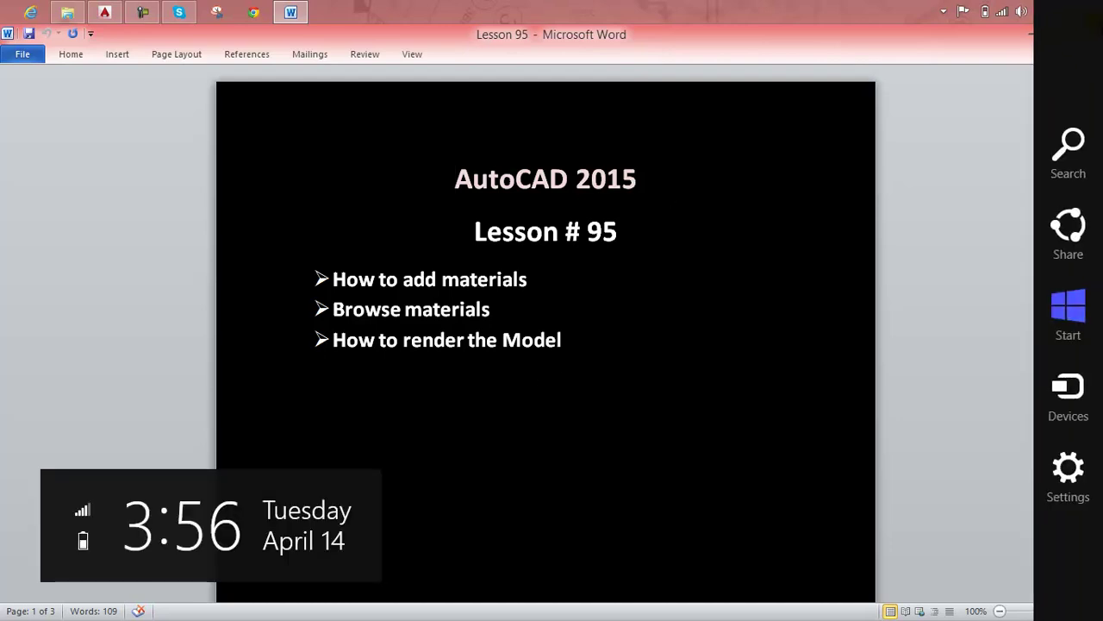
click(1035, 33)
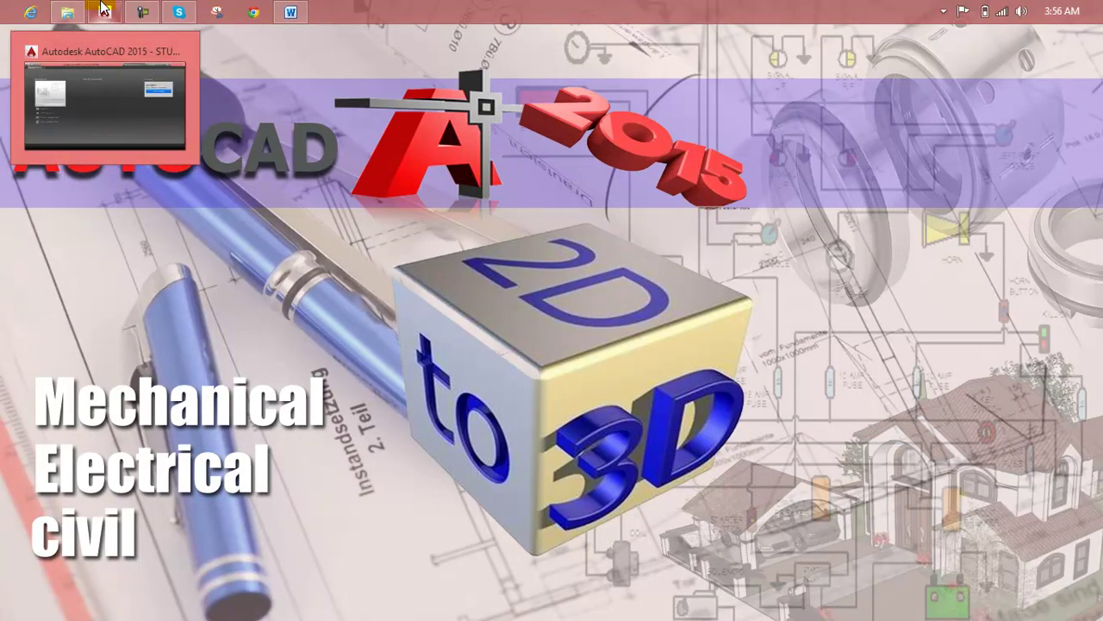
click(179, 87)
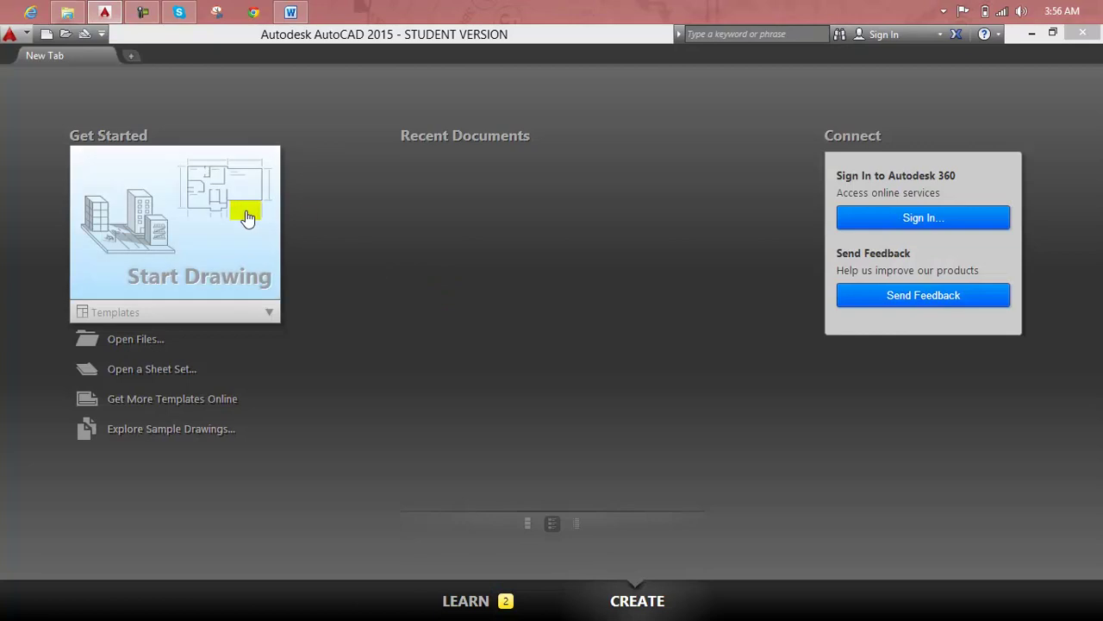
click(246, 216)
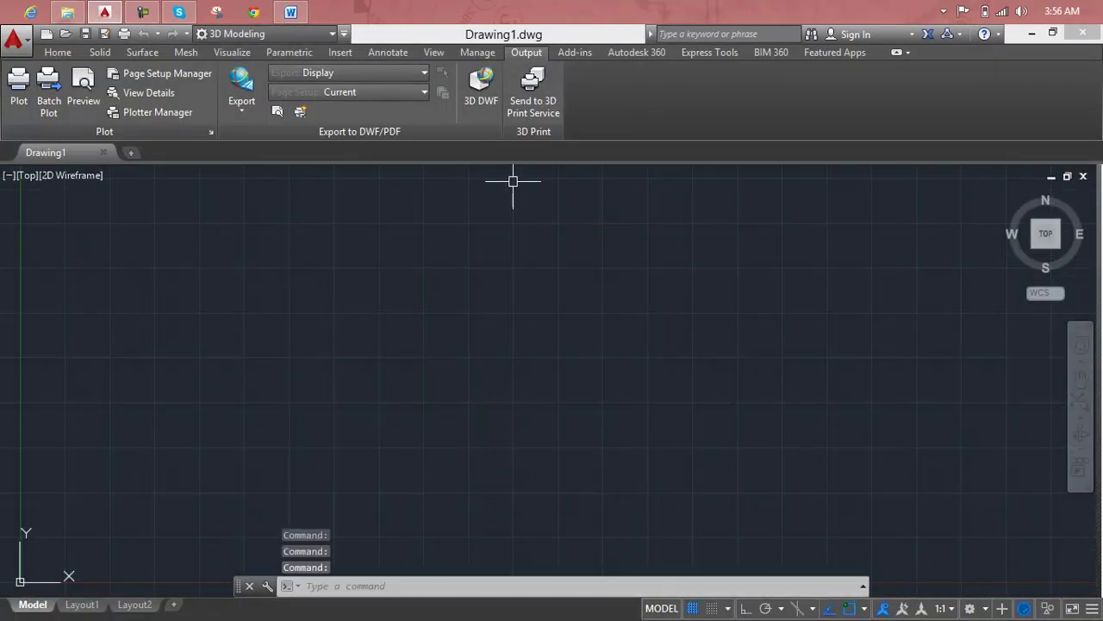
- Switch the viewport to the southwest isometric view with the ViewCube Home
mouse_move(1045, 233)
click(1008, 194)
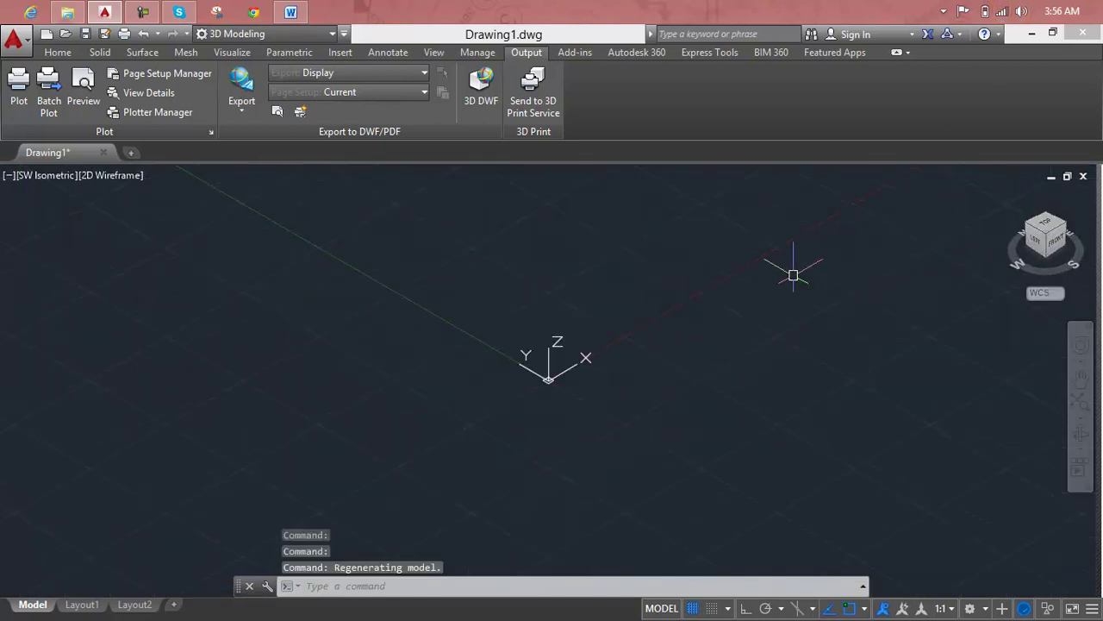
middle_drag(793, 275, 320, 304)
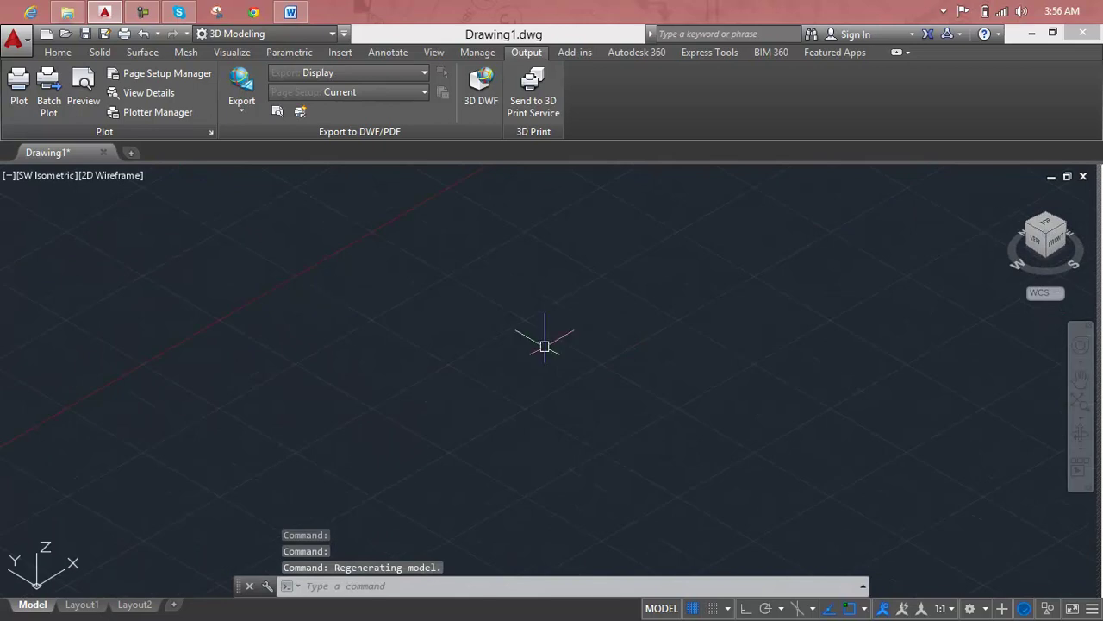
key(Escape)
key(Escape)
key(Escape)
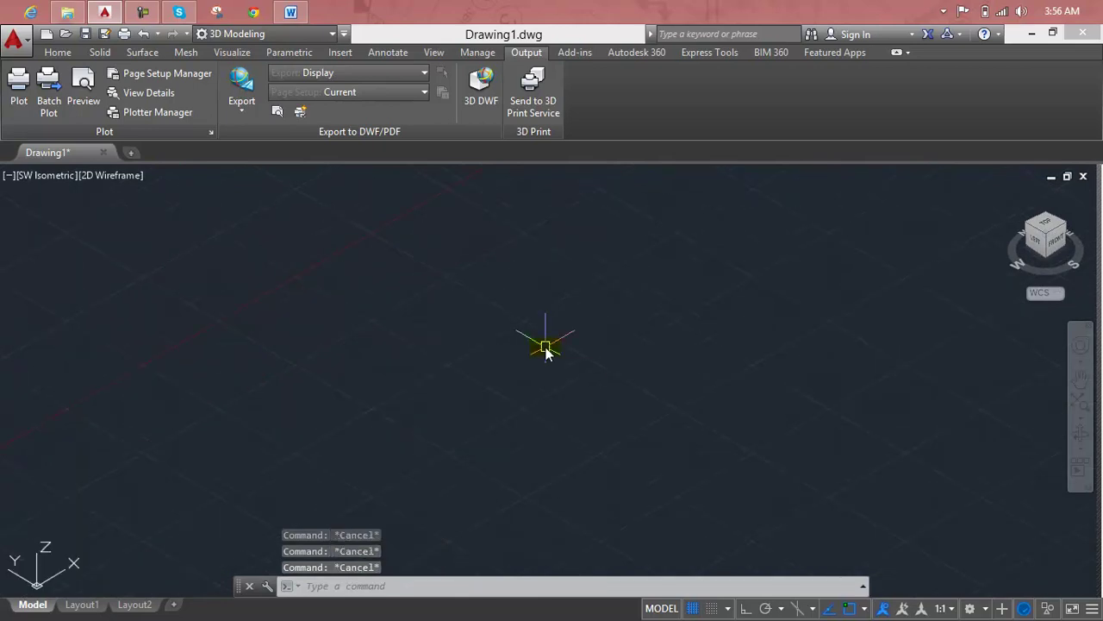
- Using UC, stop displaying the UCS icon at the UCS origin point
text(UC)
key(Return)
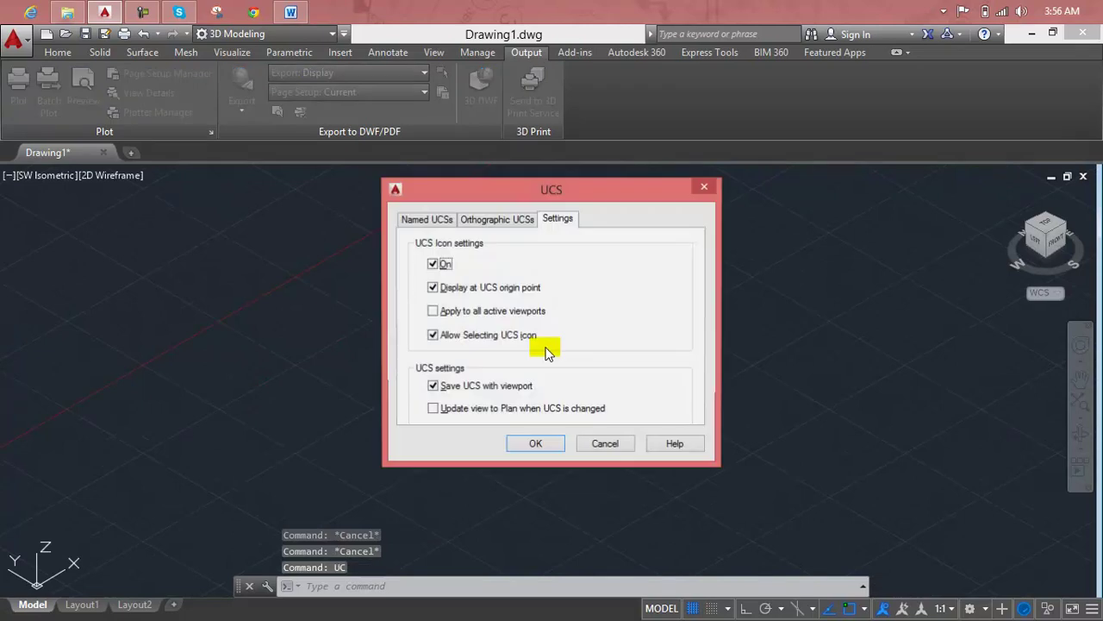
click(476, 290)
click(539, 457)
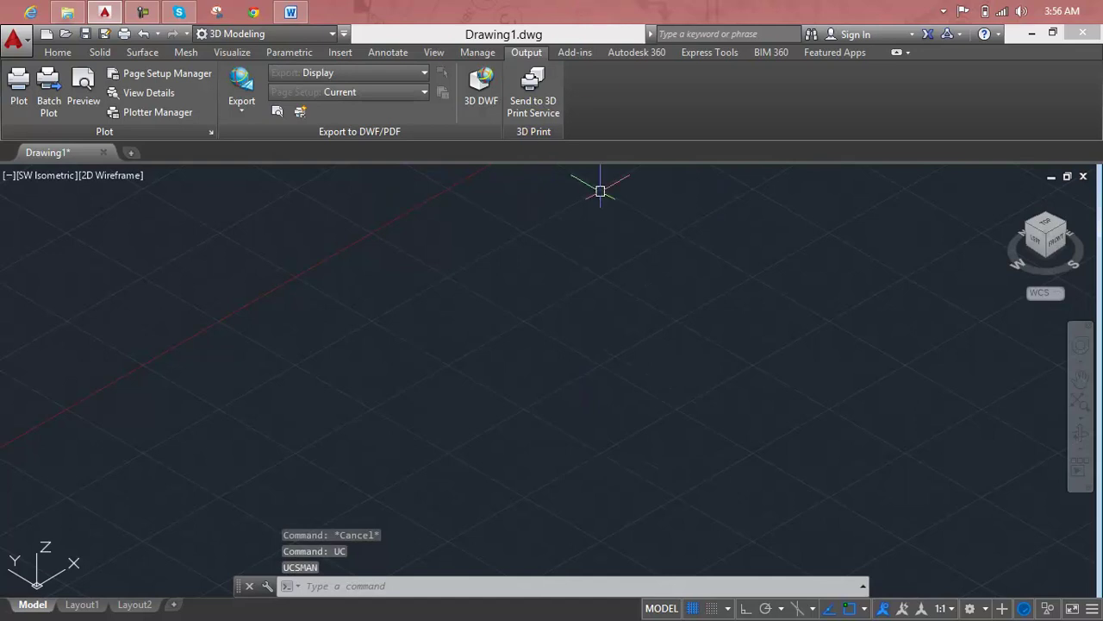
key(Escape)
- Go from the Home and Solid tabs to Visualize and expand the Render panel's extra settings
click(55, 53)
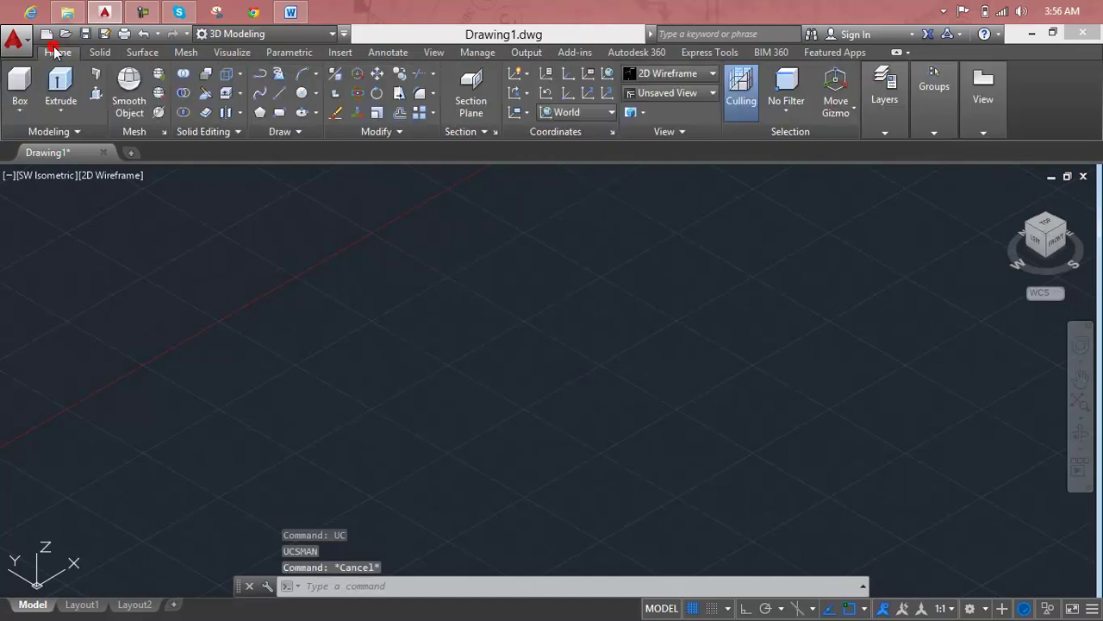
click(102, 53)
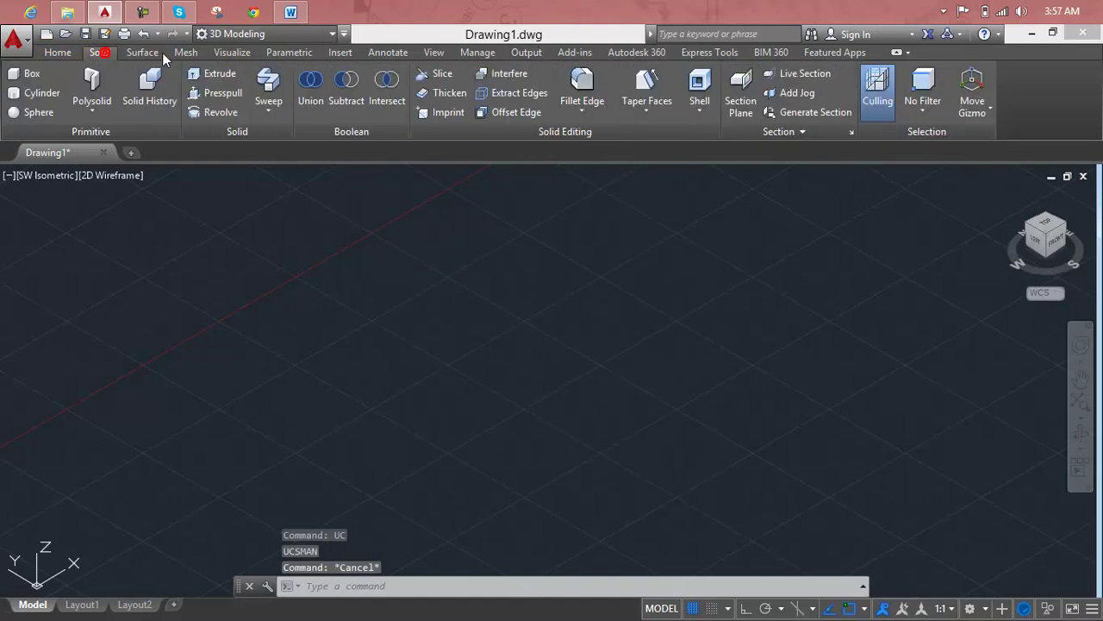
click(232, 53)
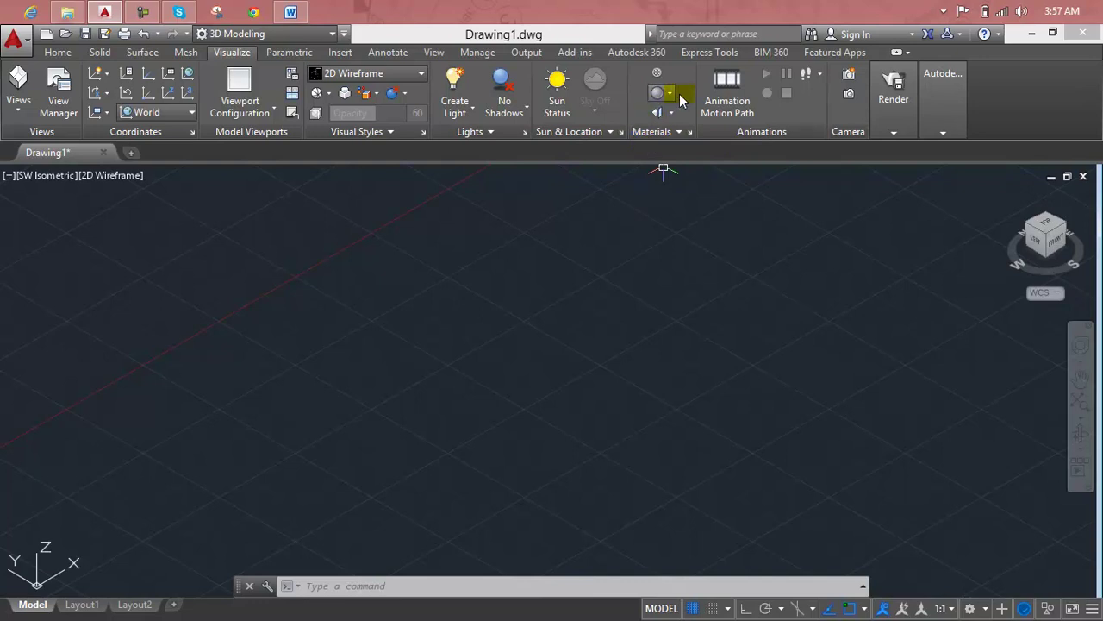
click(893, 132)
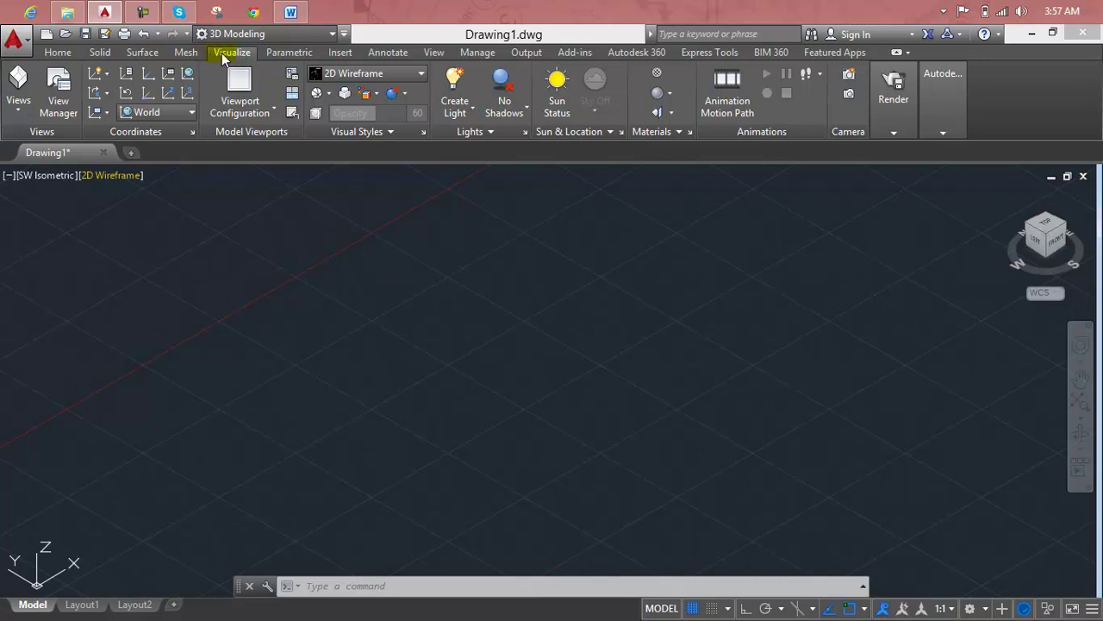
click(893, 132)
- Review the ribbon's Show Panels list from Views through Autodesk 360, then dismiss it
right_click(248, 74)
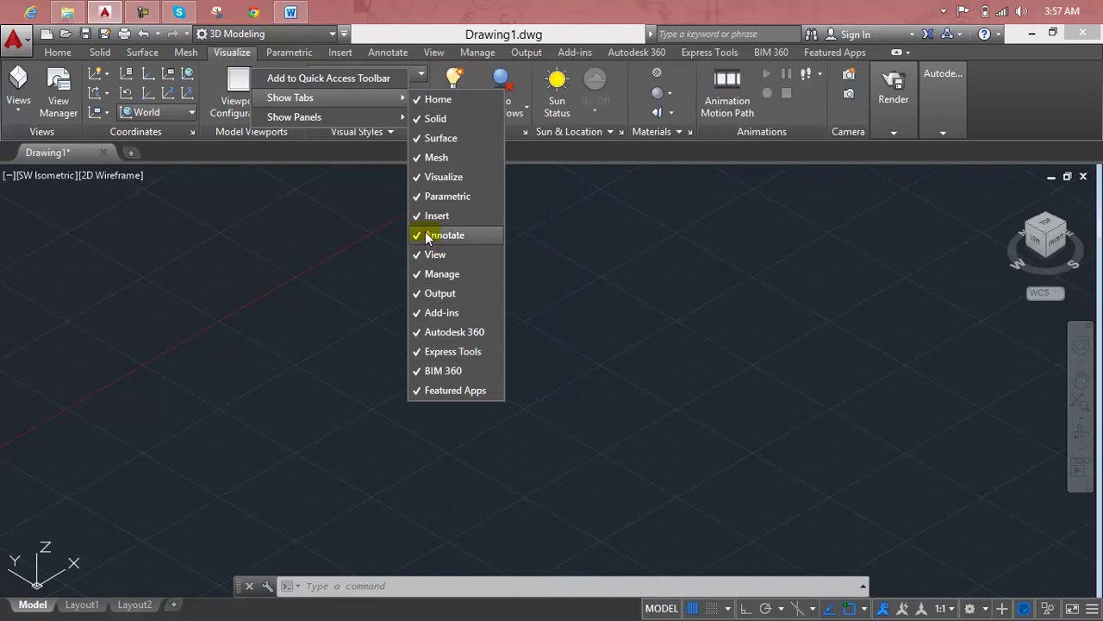
mouse_move(293, 117)
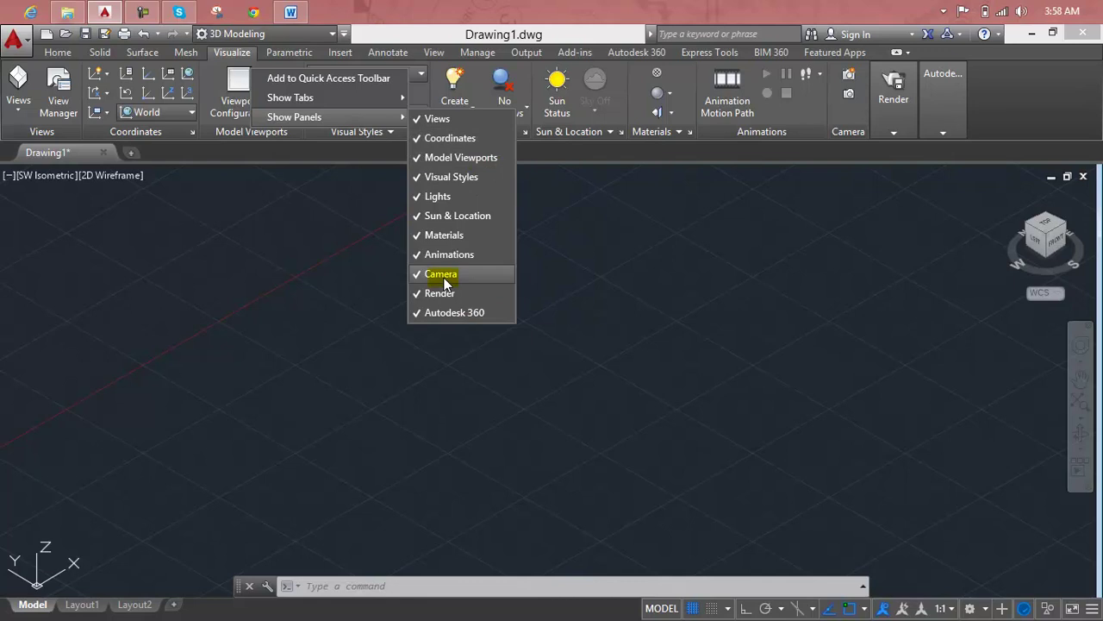
key(Escape)
key(Escape)
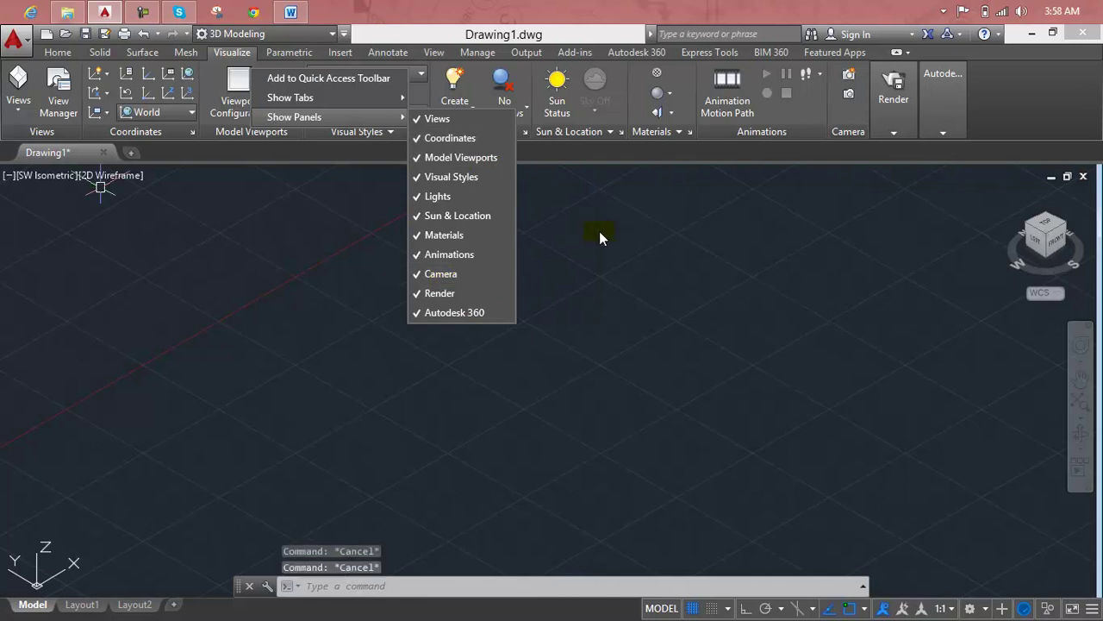
click(599, 231)
key(Escape)
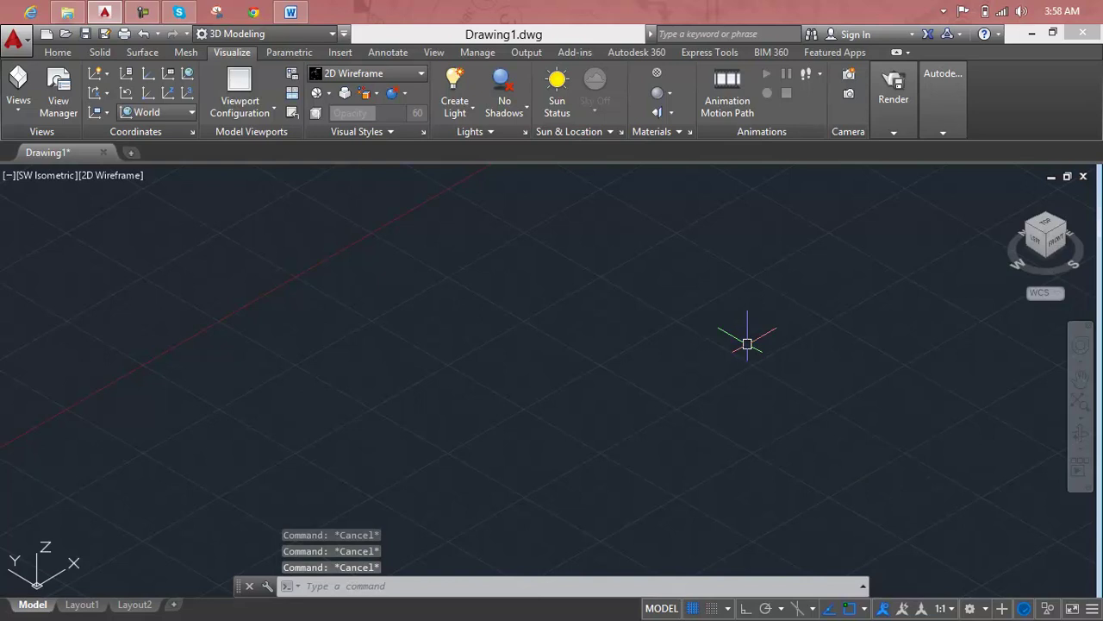
- Draw a flat rectangle on the ground plane with REC
text(rec)
key(Return)
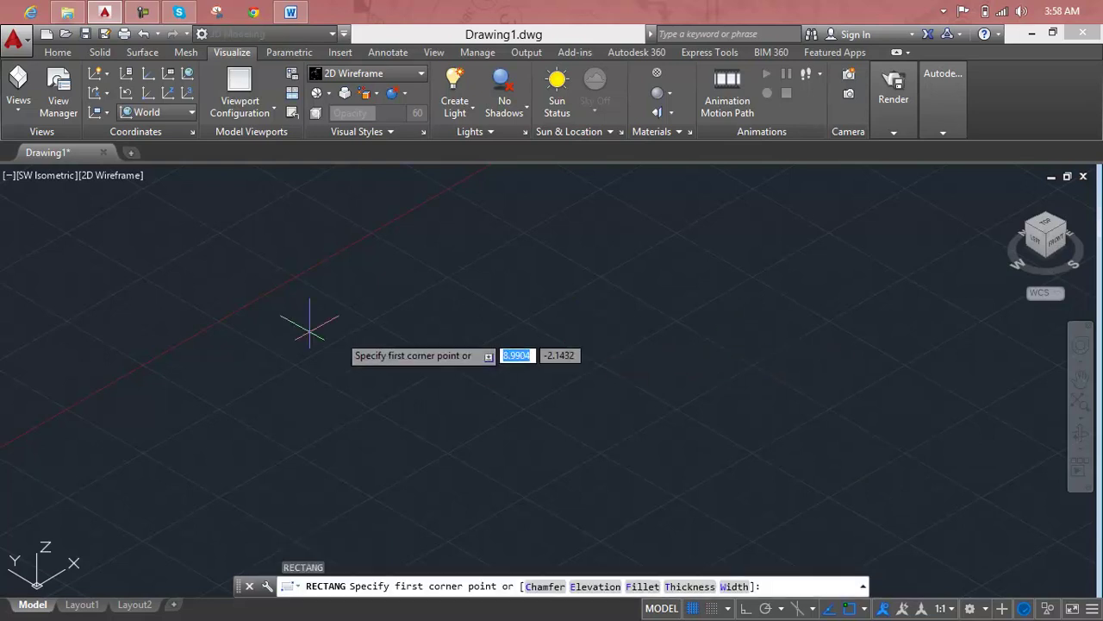
click(210, 333)
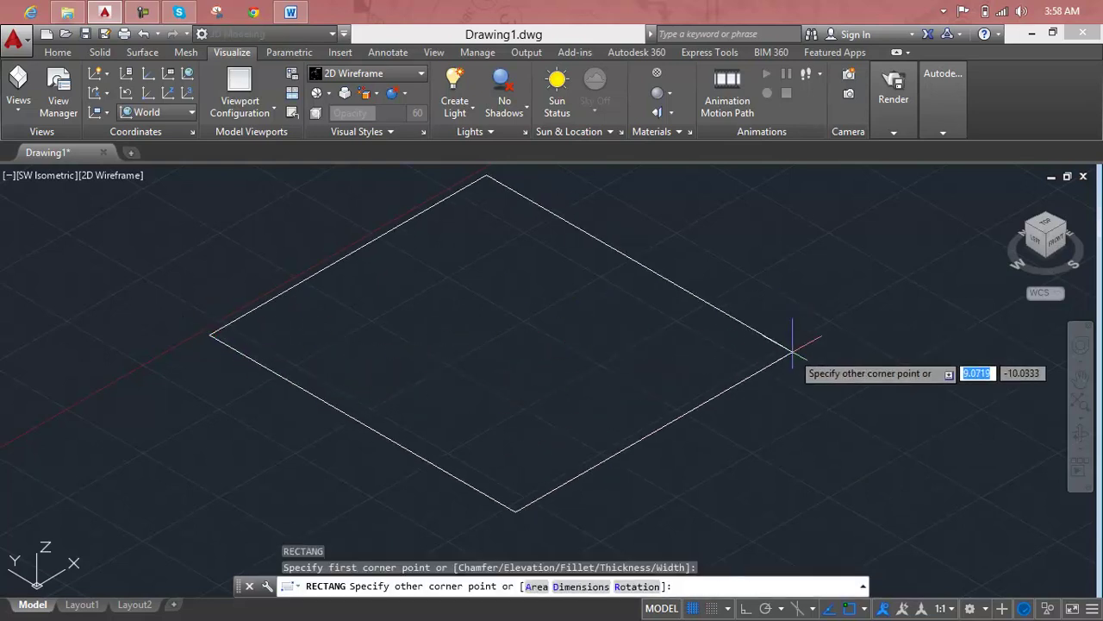
click(620, 338)
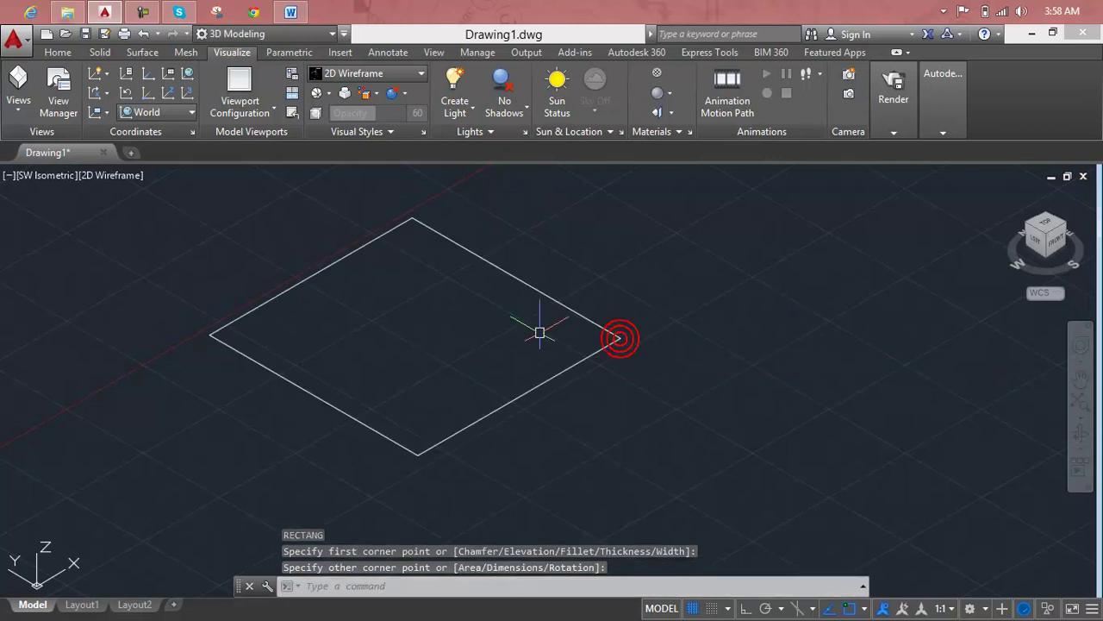
middle_drag(591, 328, 496, 312)
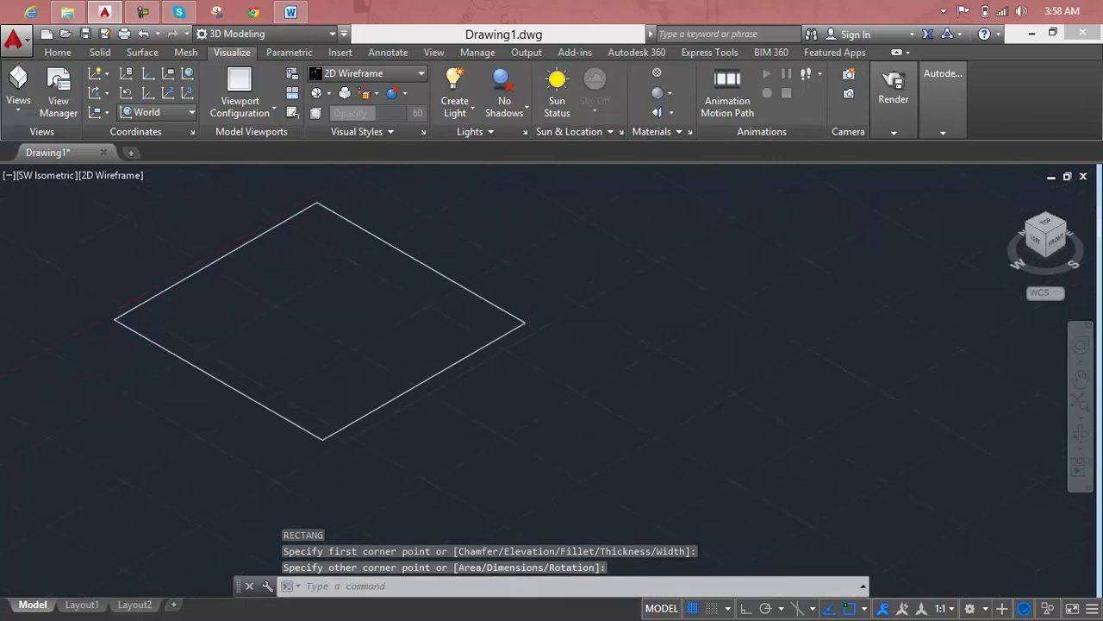
key(Escape)
key(Escape)
key(Escape)
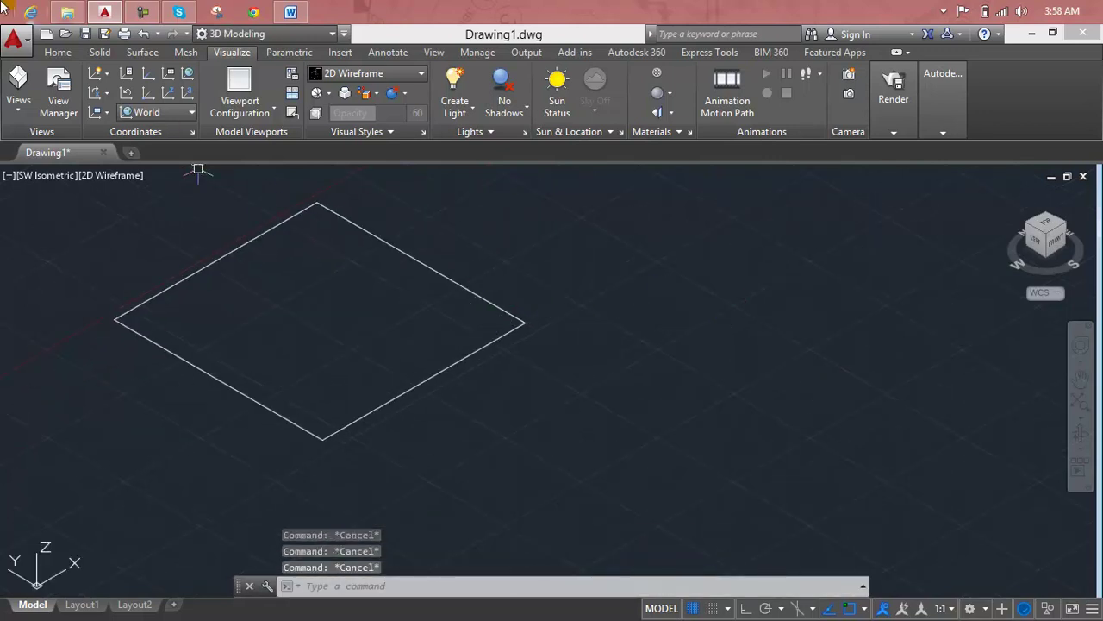
- Draw a solid box beside the rectangle using Box on the Home tab
click(58, 52)
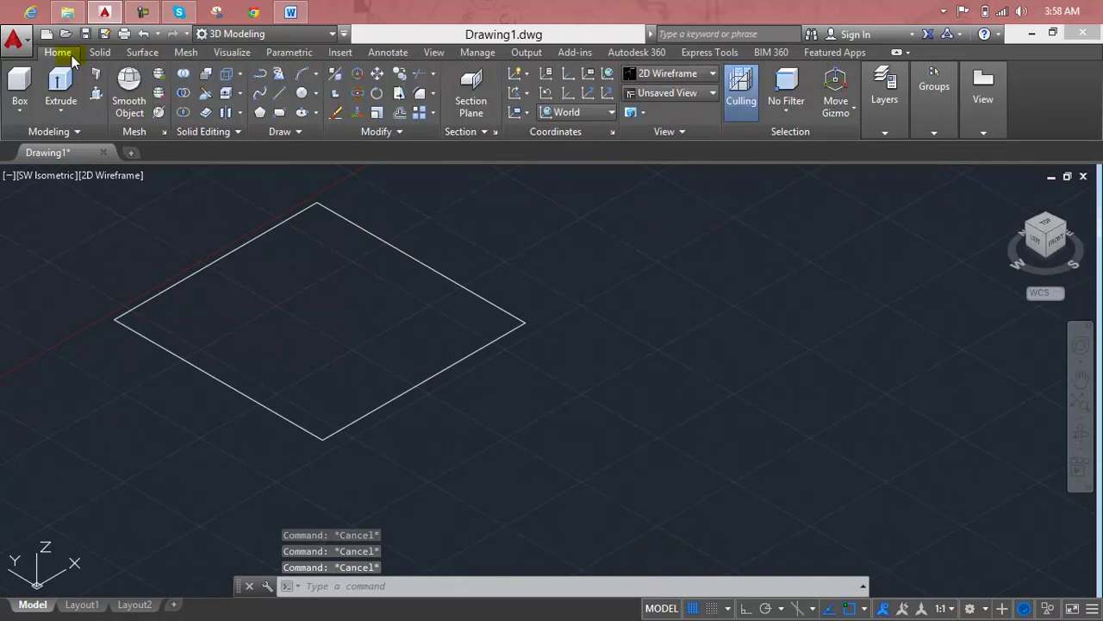
click(20, 82)
scroll(633, 258, down, 2)
middle_drag(636, 283, 517, 301)
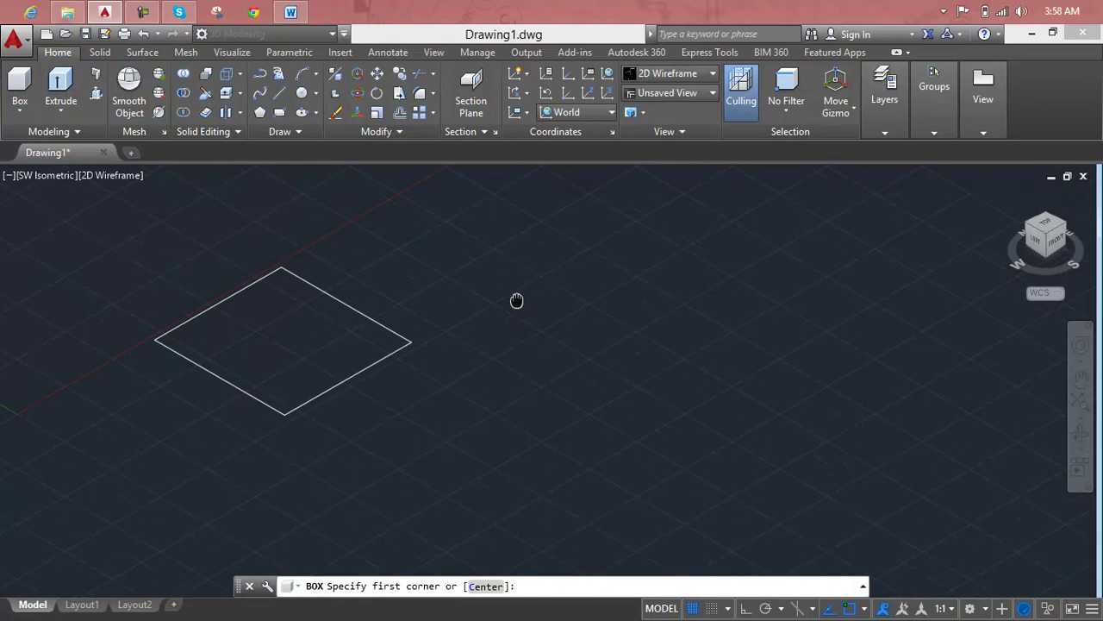
click(516, 300)
click(813, 293)
mouse_move(813, 250)
middle_down()
mouse_move(808, 274)
mouse_move(704, 311)
middle_up()
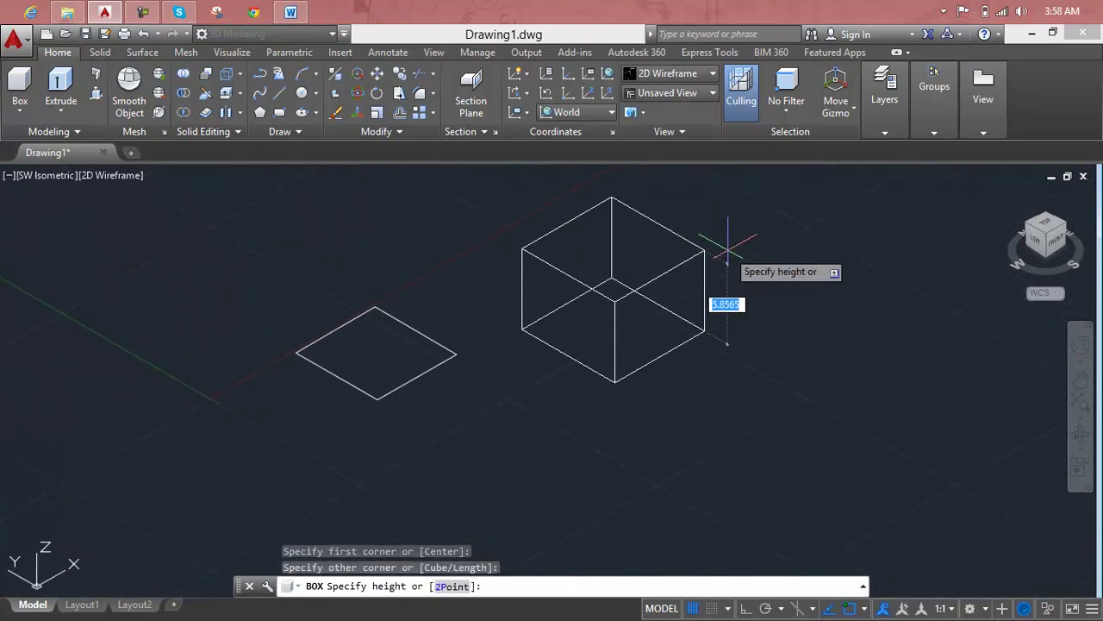
click(727, 250)
middle_drag(779, 285, 613, 342)
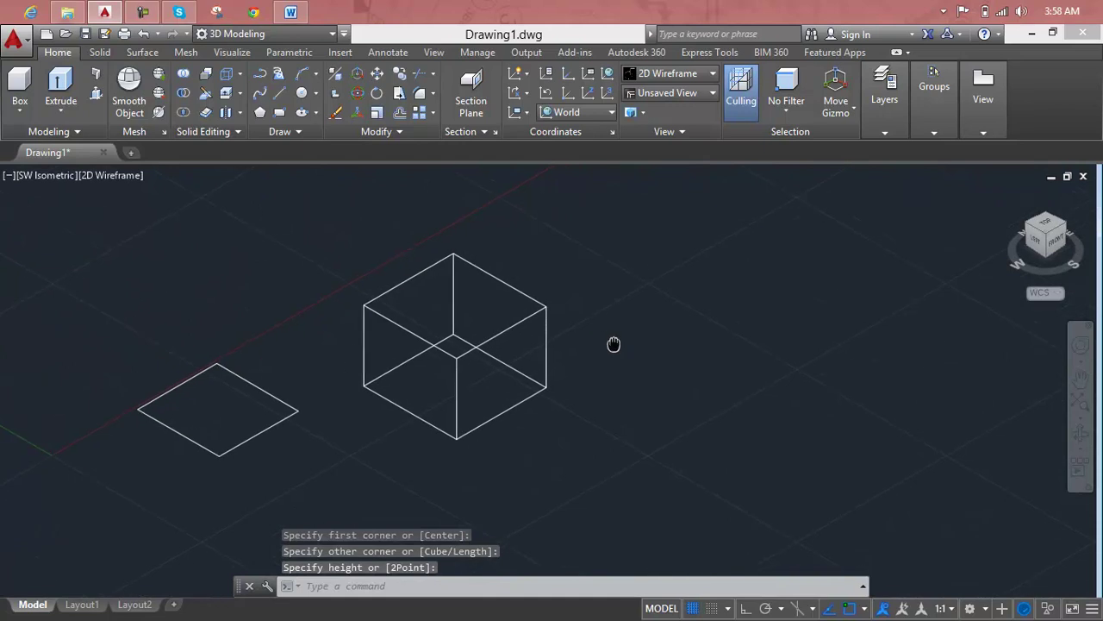
- Draw a sphere to the right of the box using Sphere from the primitives list
click(29, 106)
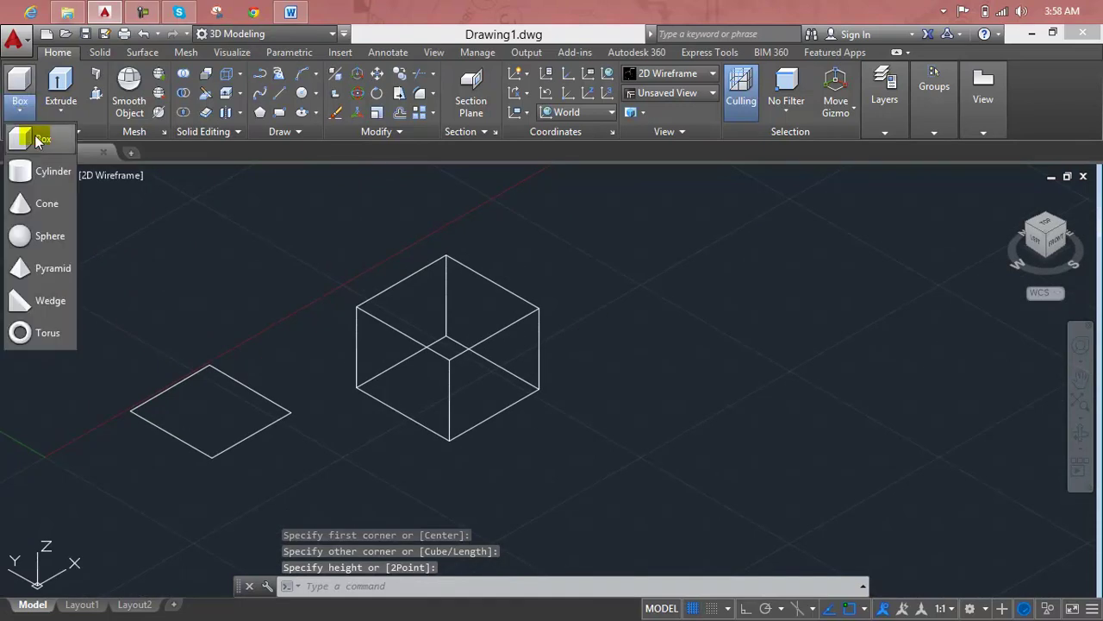
click(39, 233)
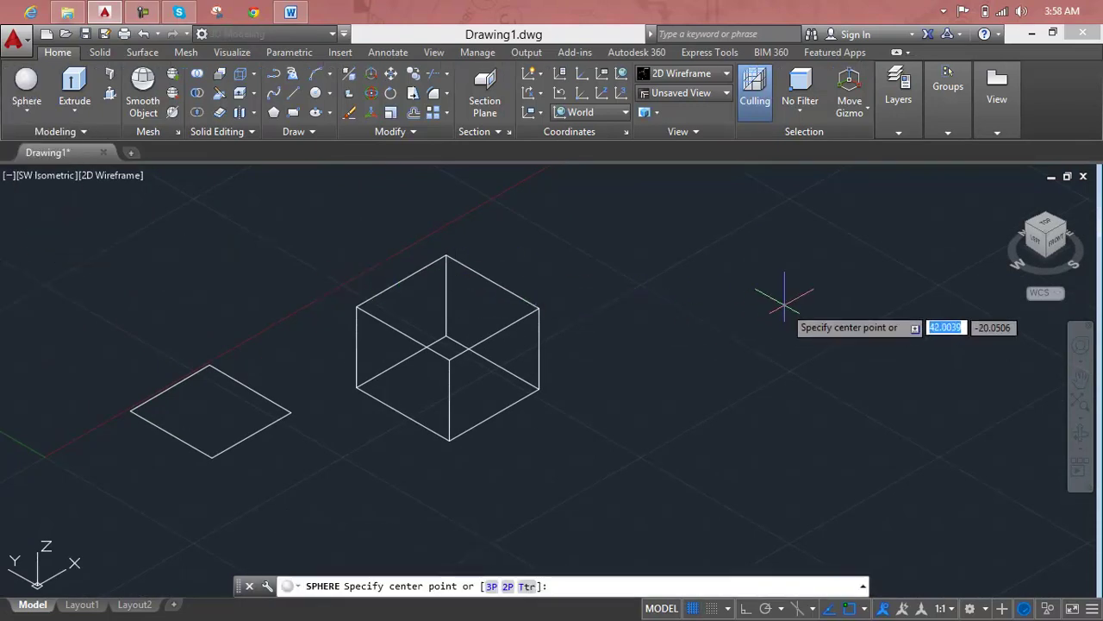
click(697, 302)
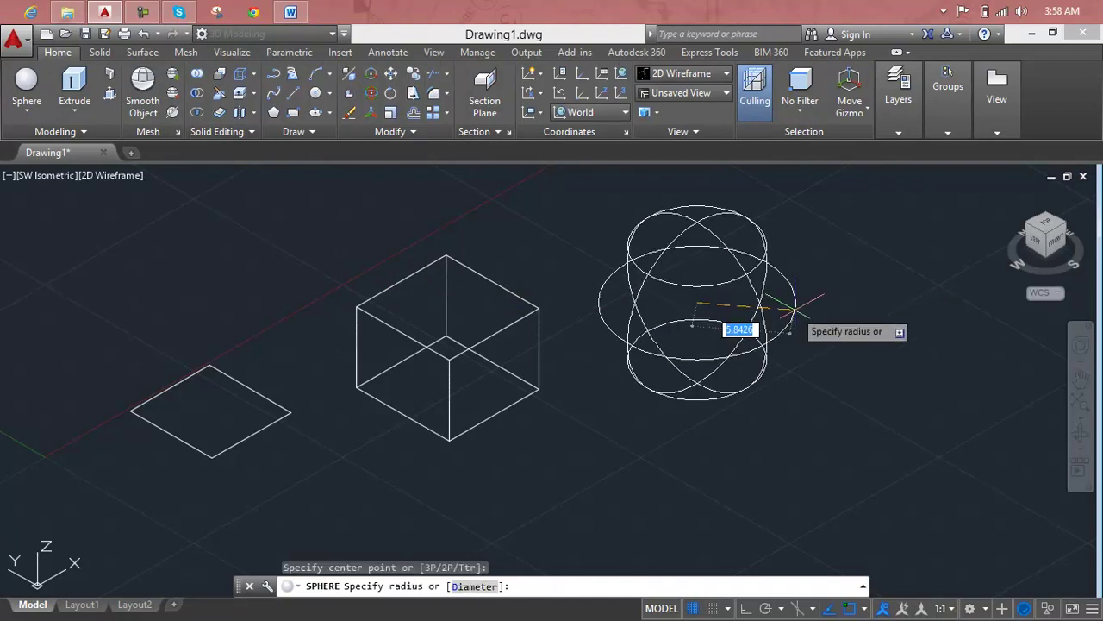
click(793, 306)
key(Escape)
key(Escape)
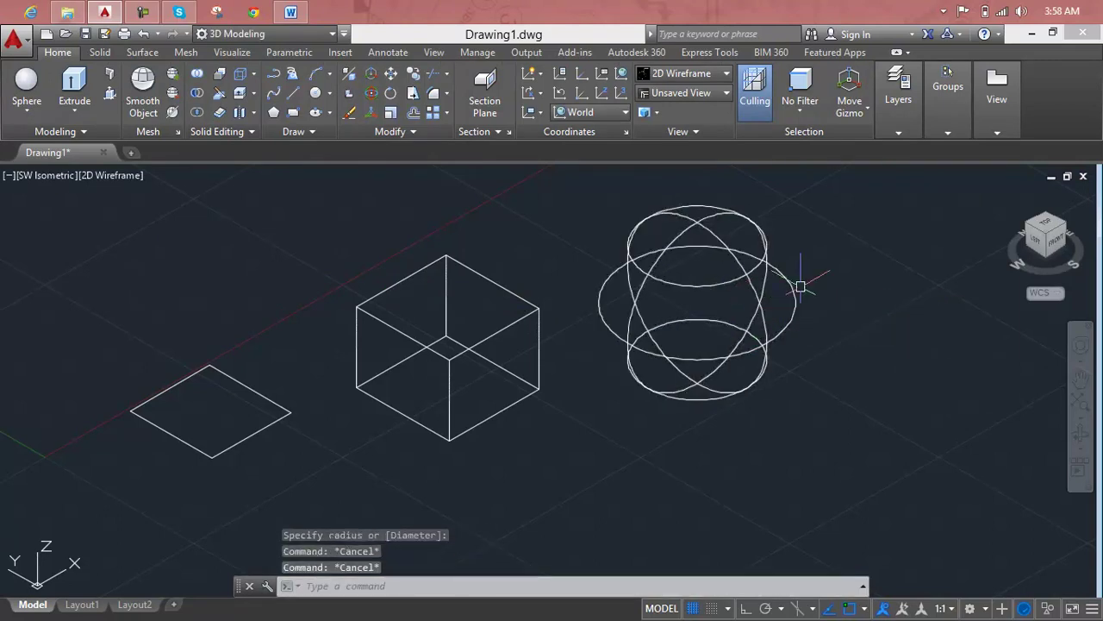
- Apply the Realistic visual style to the viewport
click(688, 77)
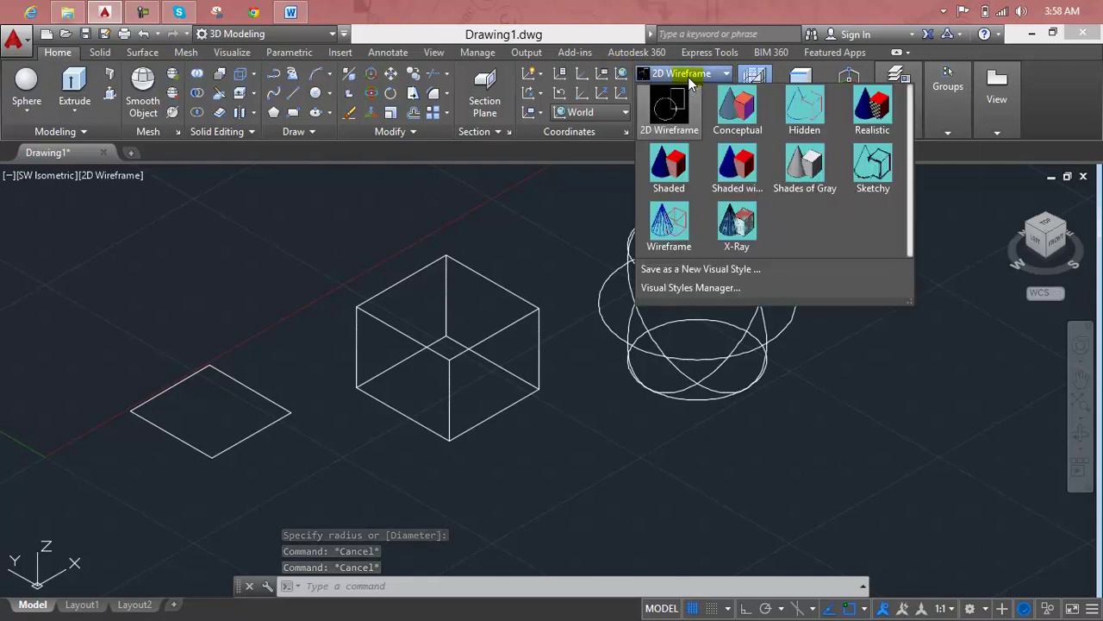
click(883, 119)
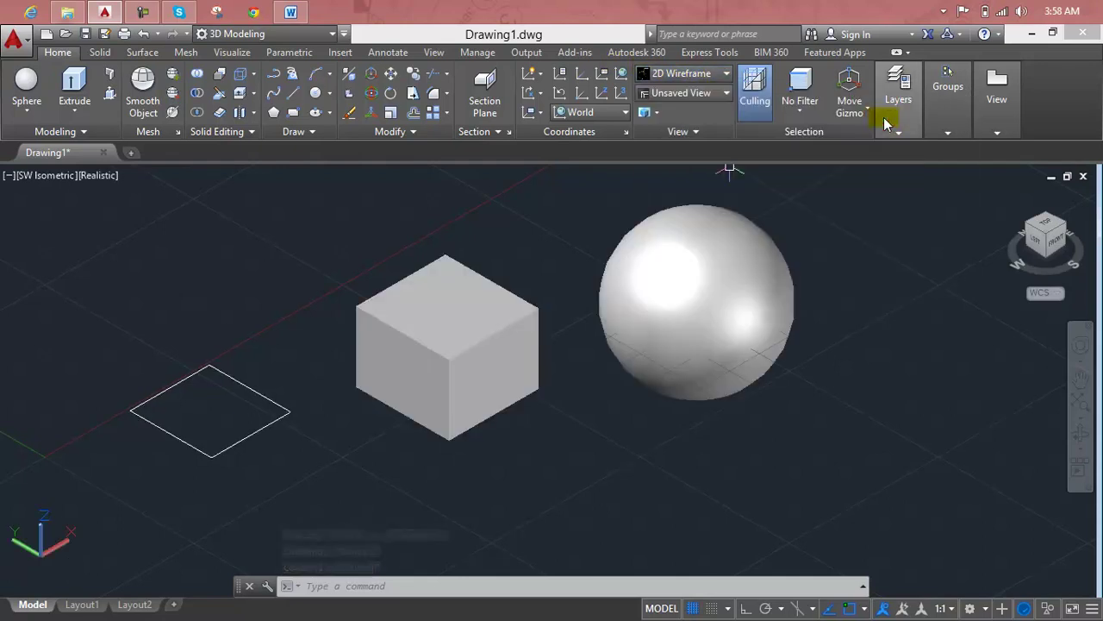
scroll(592, 322, down, 2)
scroll(591, 322, down, 2)
key(Escape)
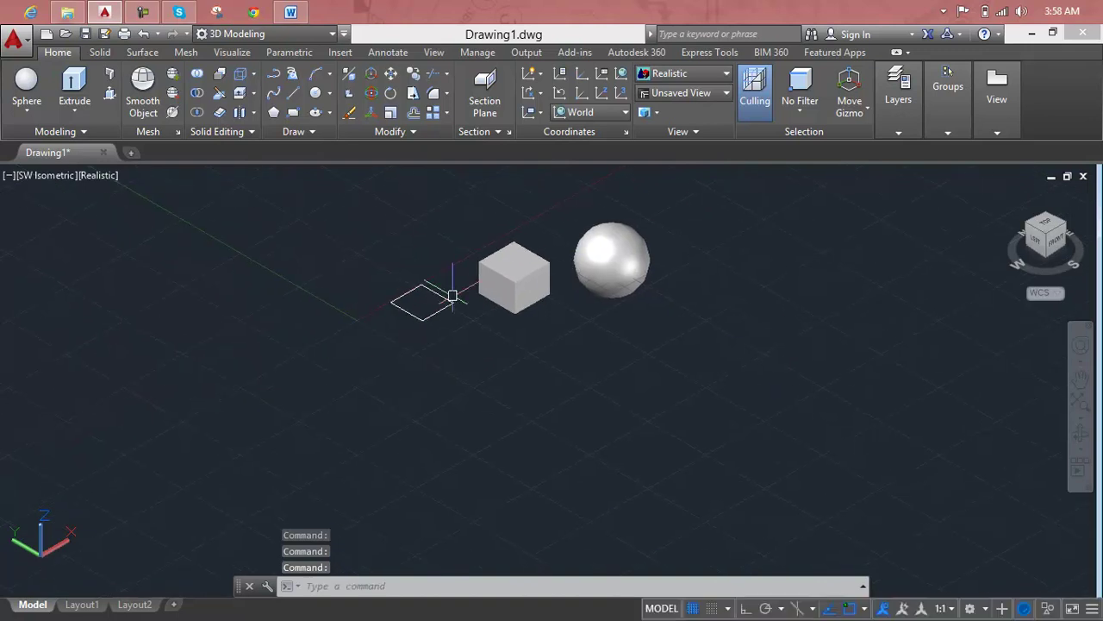
scroll(436, 302, up, 3)
- Erase the flat square outline, leaving only the box and sphere
click(454, 296)
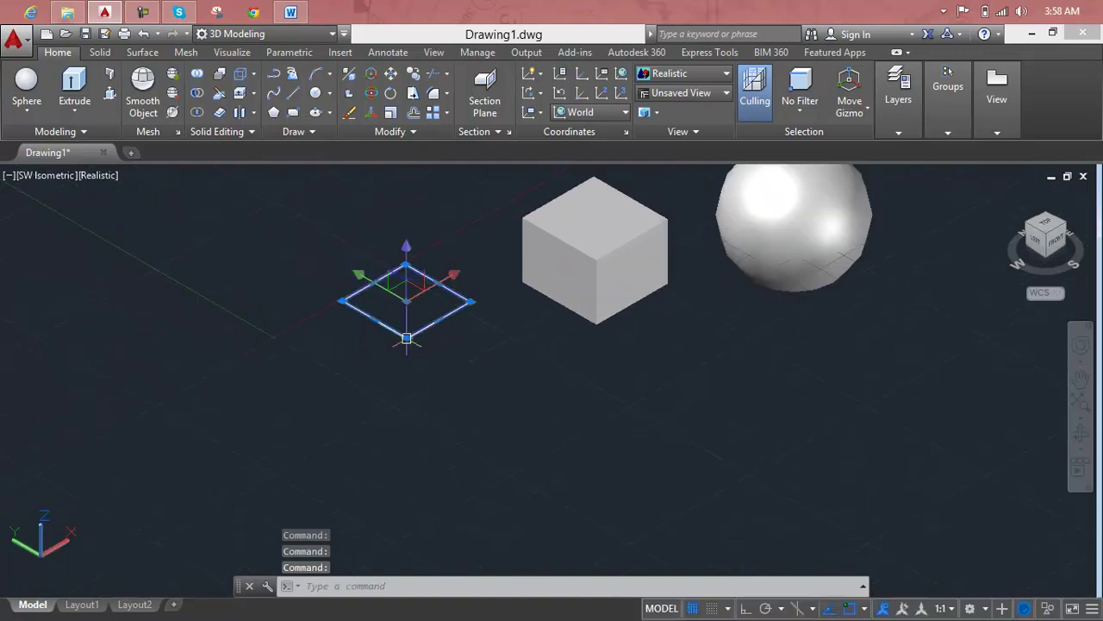
click(406, 336)
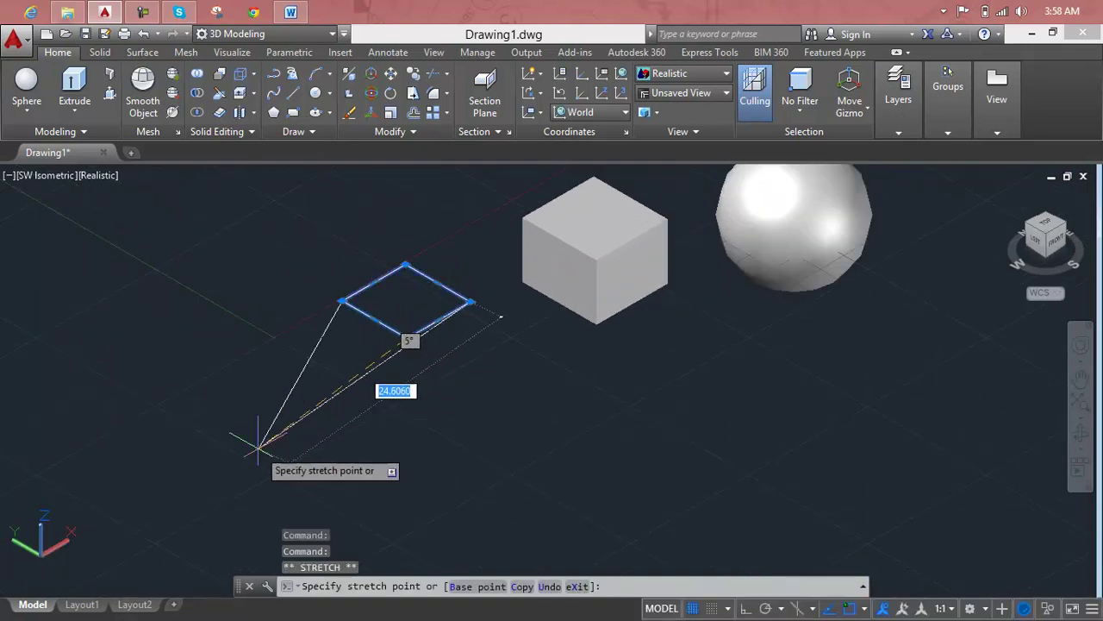
key(Escape)
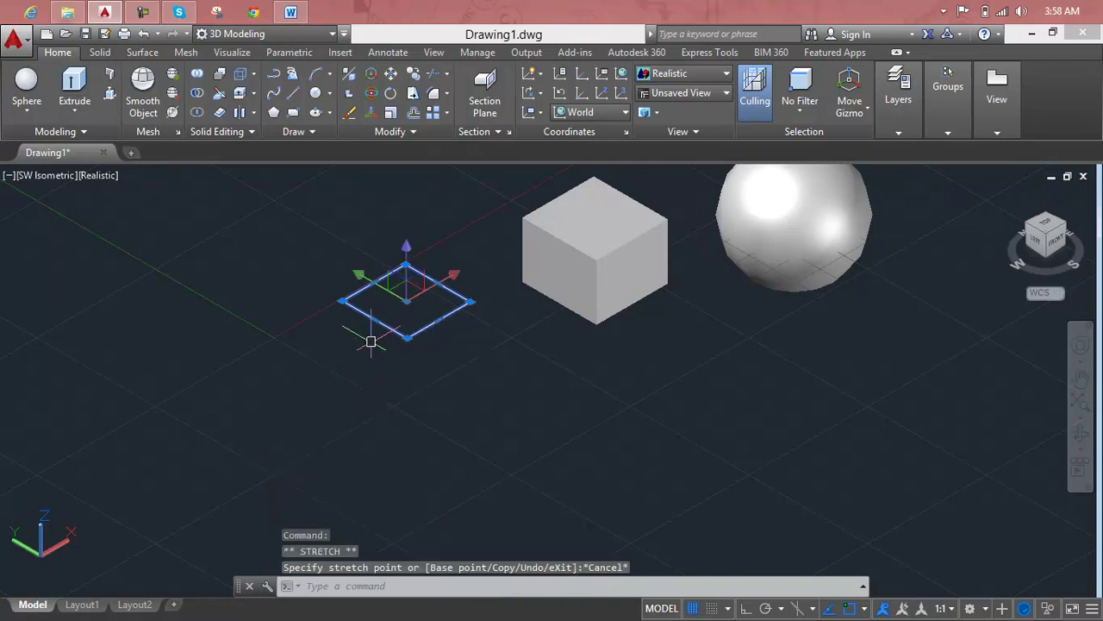
key(Delete)
middle_drag(369, 339, 618, 348)
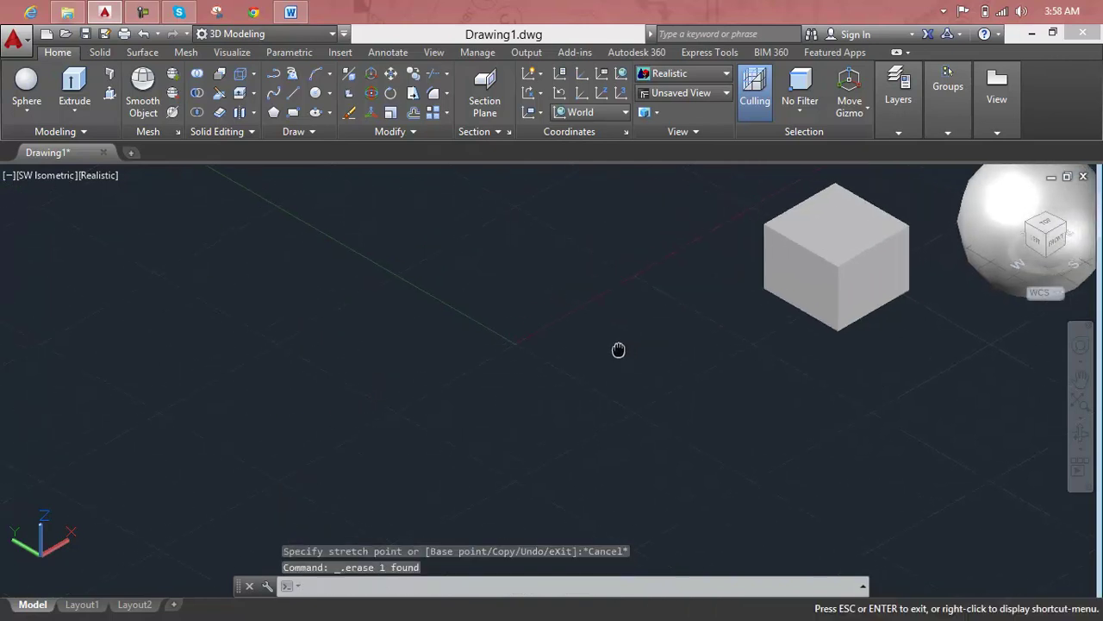
key(Escape)
key(Escape)
key(Escape)
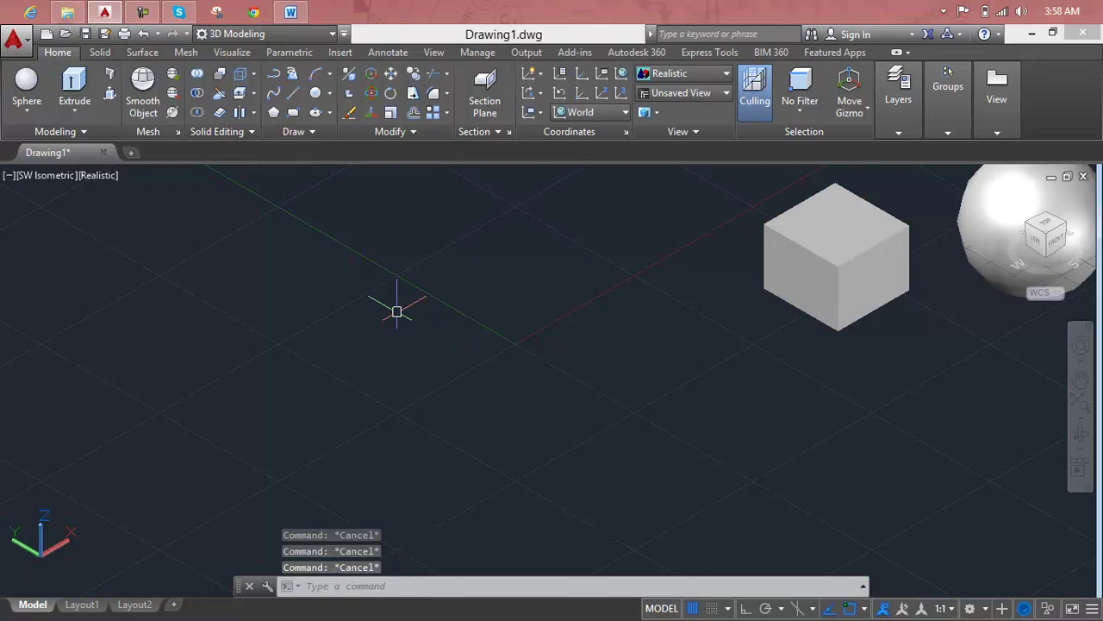
- Draw a large square with RECTANG, from upper left to a corner beside the box and sphere
text(R)
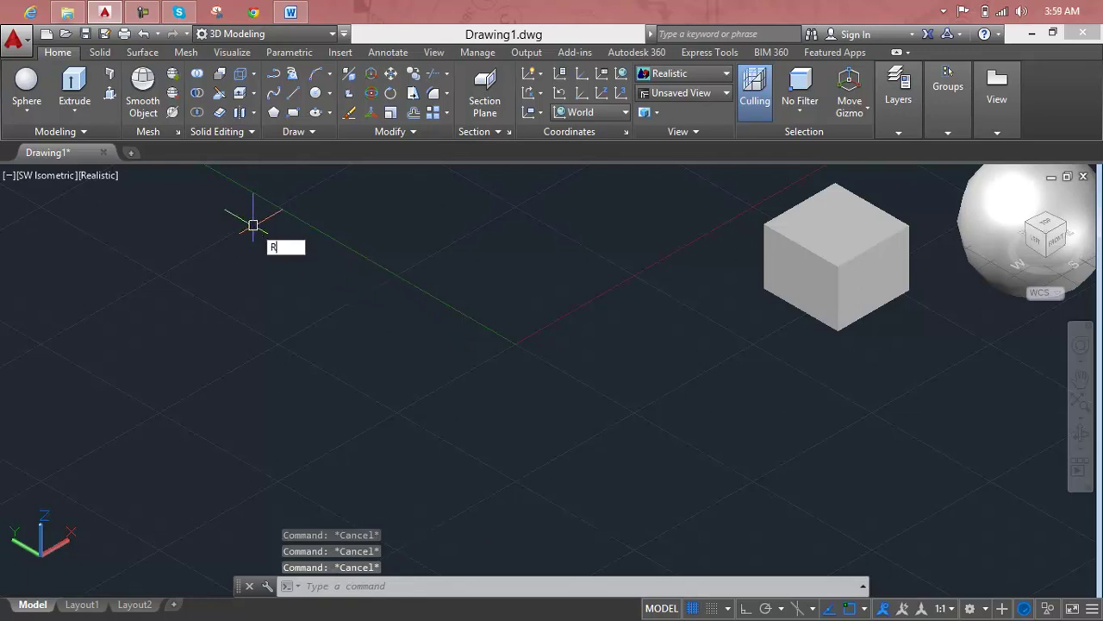
key(Return)
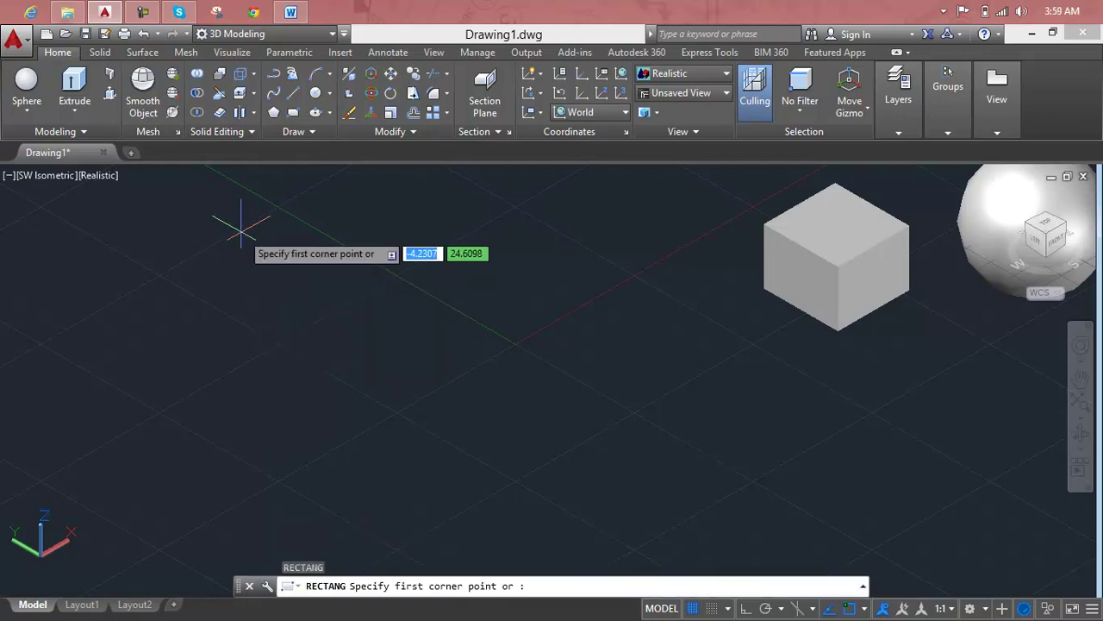
click(230, 224)
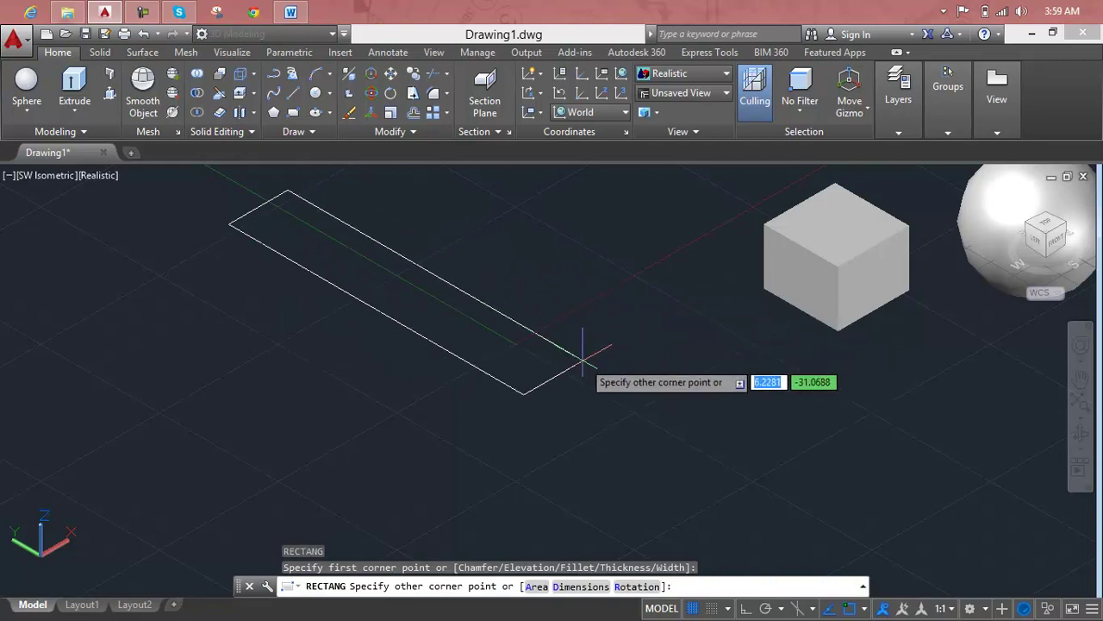
scroll(339, 419, down, 2)
middle_drag(340, 424, 435, 332)
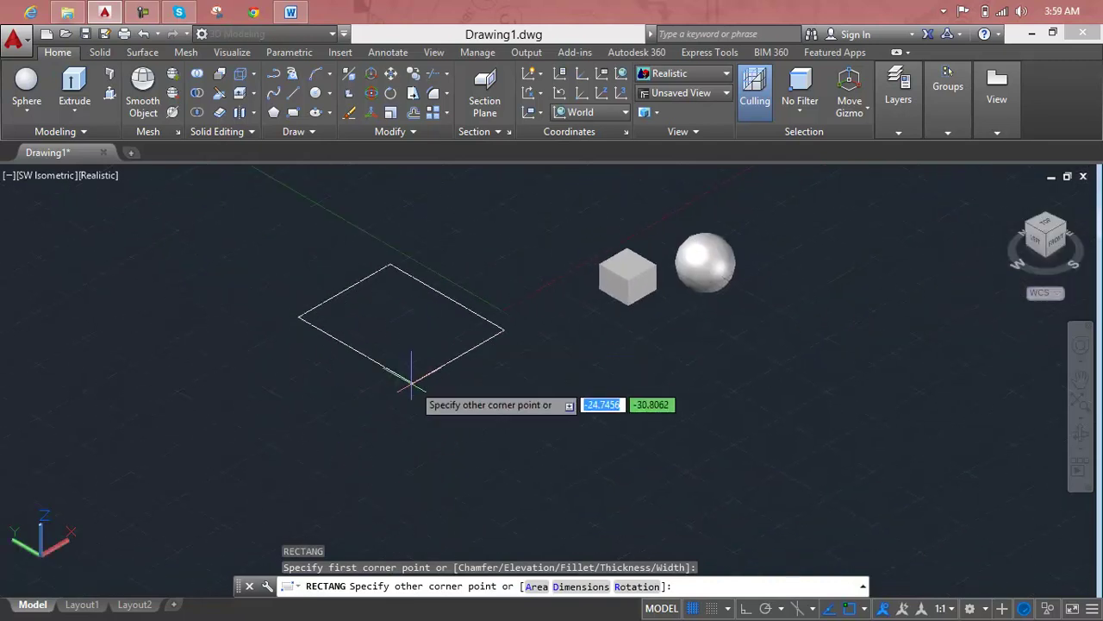
click(390, 435)
key(Escape)
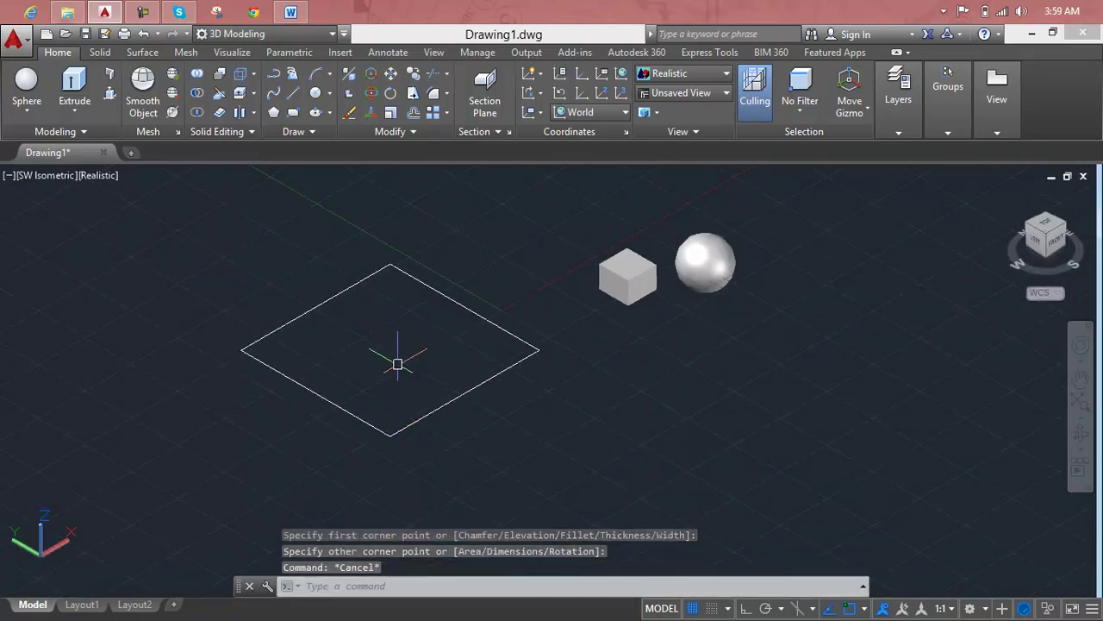
key(Escape)
scroll(398, 364, up, 2)
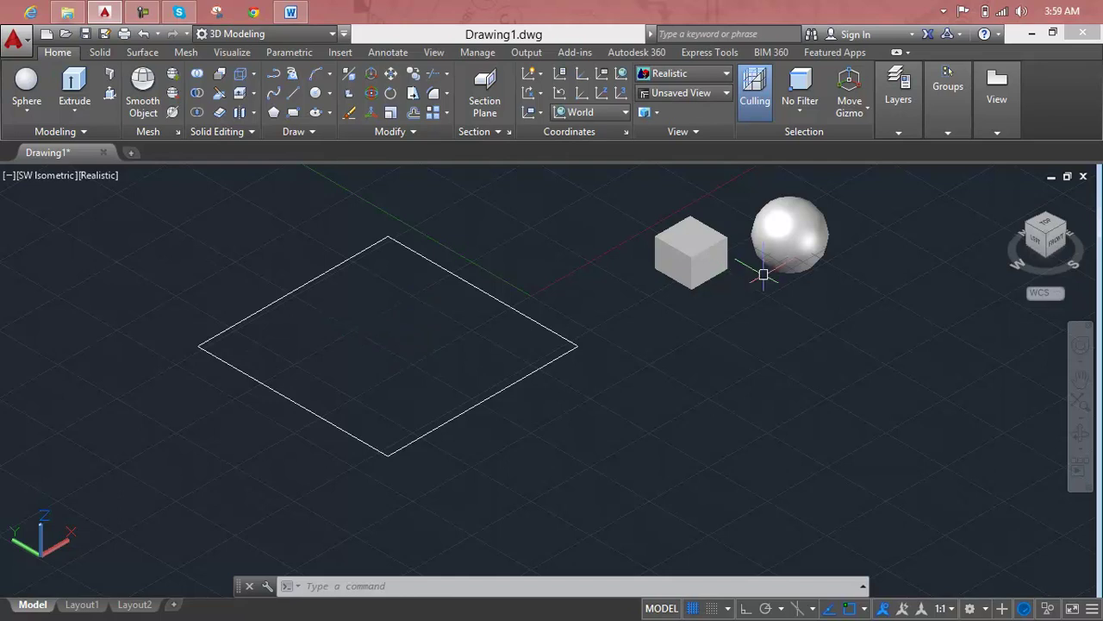
- On the Visualize tab, switch the Materials display to Materials/Textures On
click(236, 52)
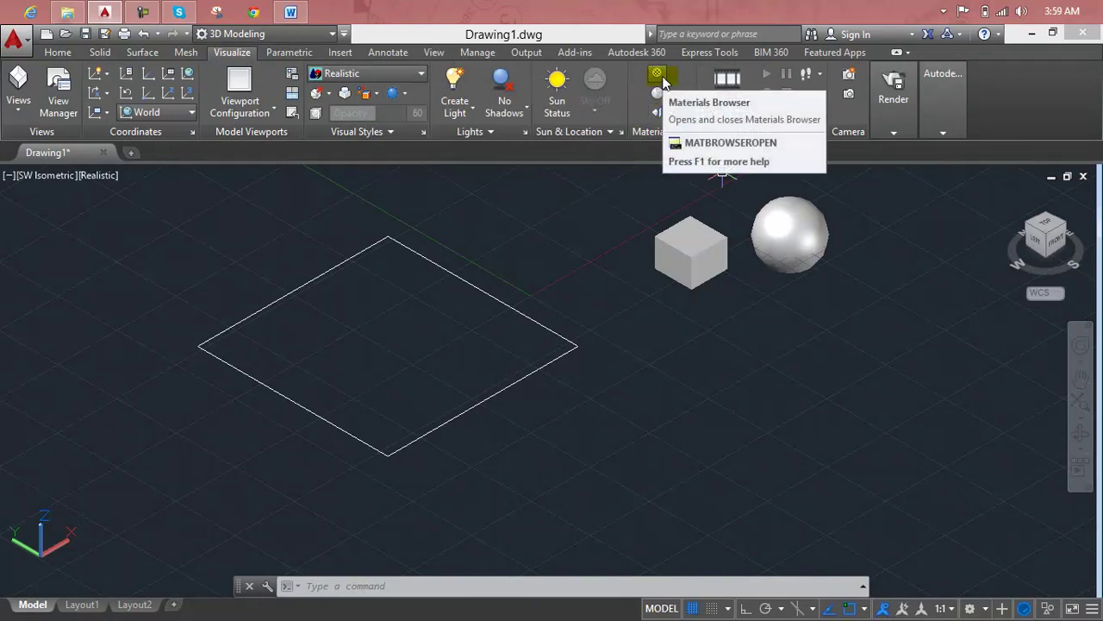
click(662, 93)
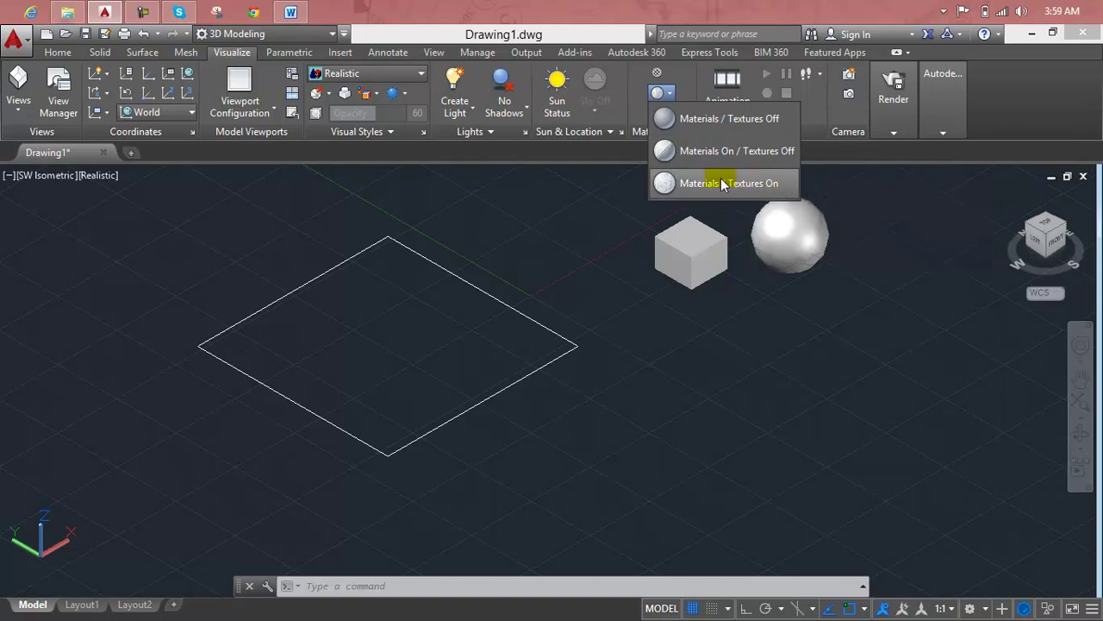
click(628, 146)
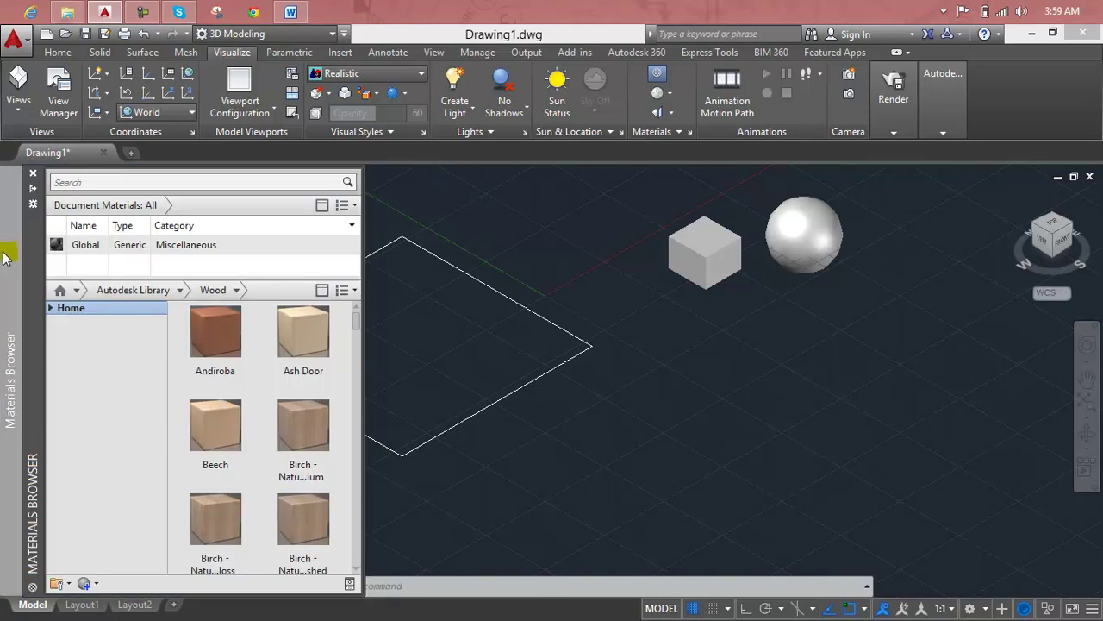
- Close the Materials Browser and reopen it with the MATERIALS command
click(33, 176)
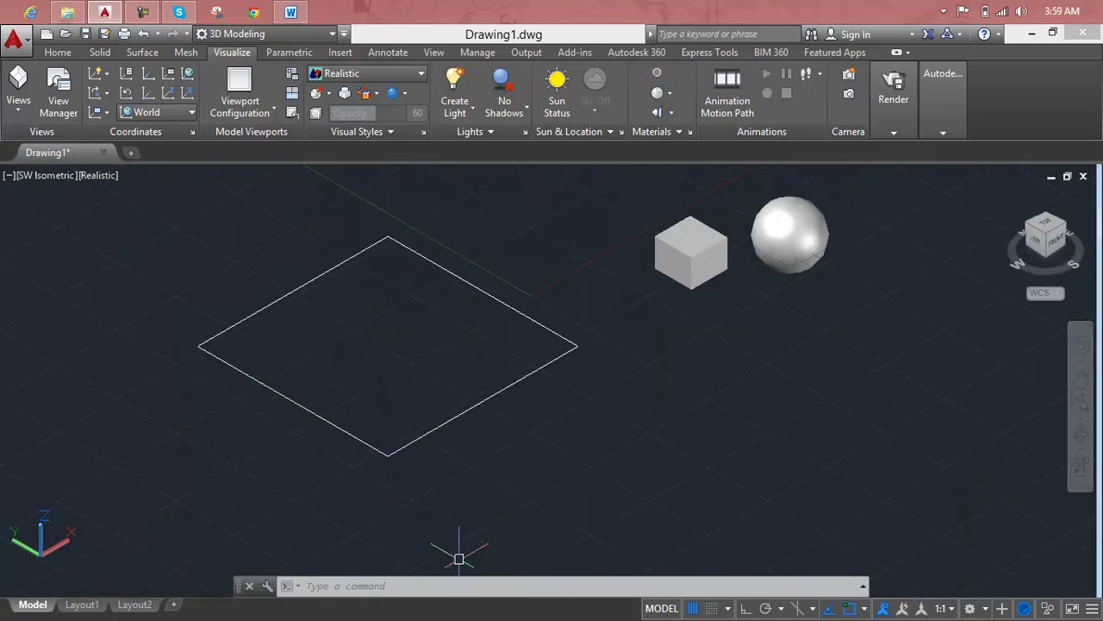
click(469, 584)
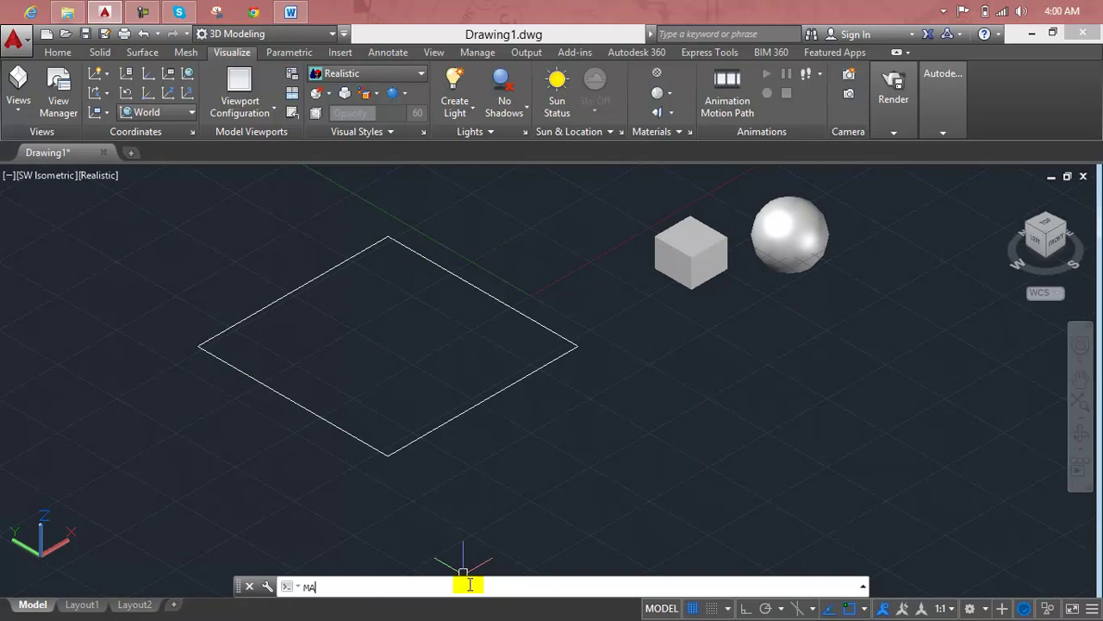
text(TERIA)
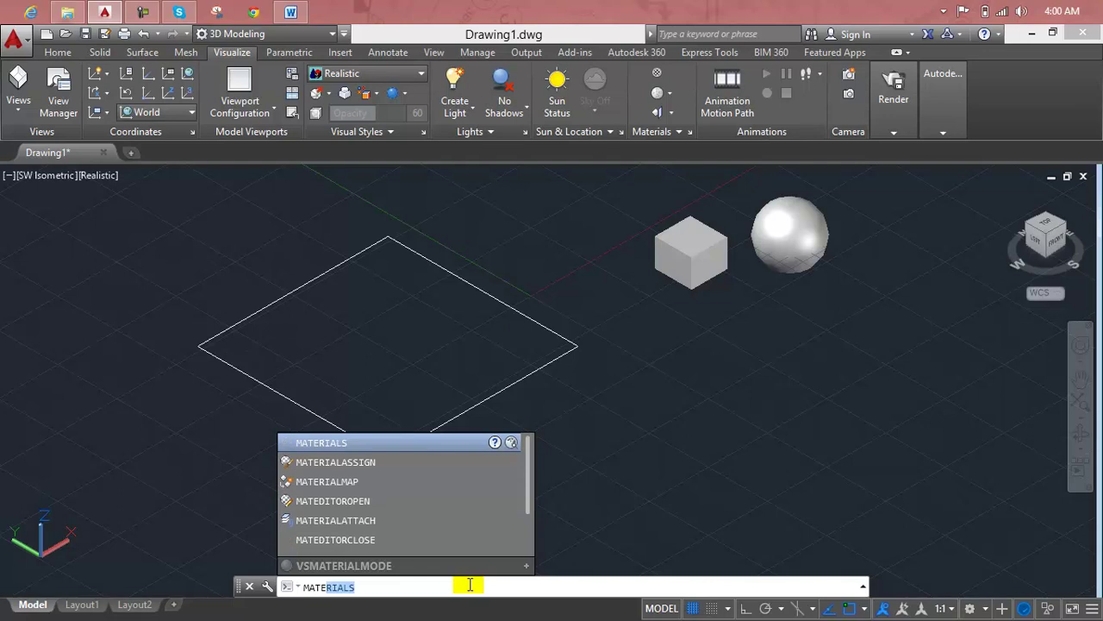
text(LS)
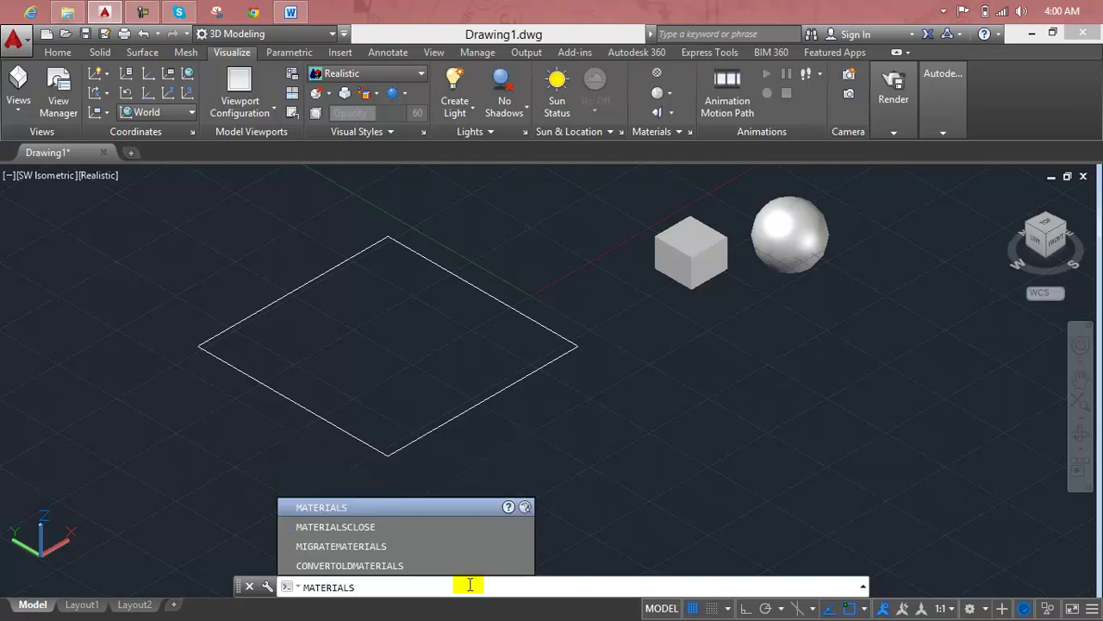
key(Return)
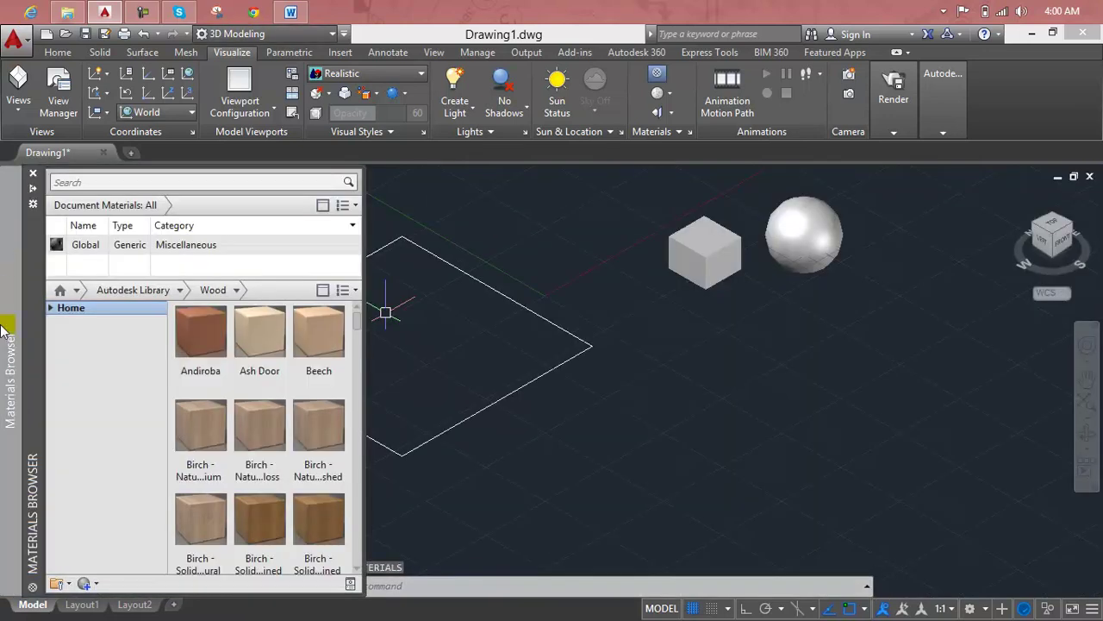
mouse_move(10, 379)
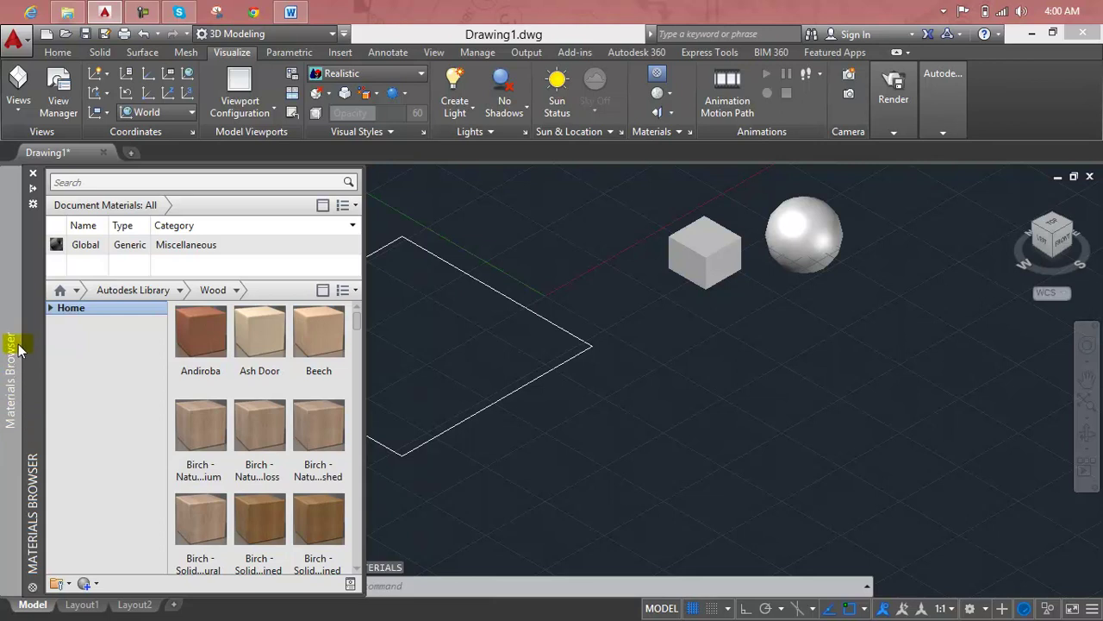
mouse_move(33, 362)
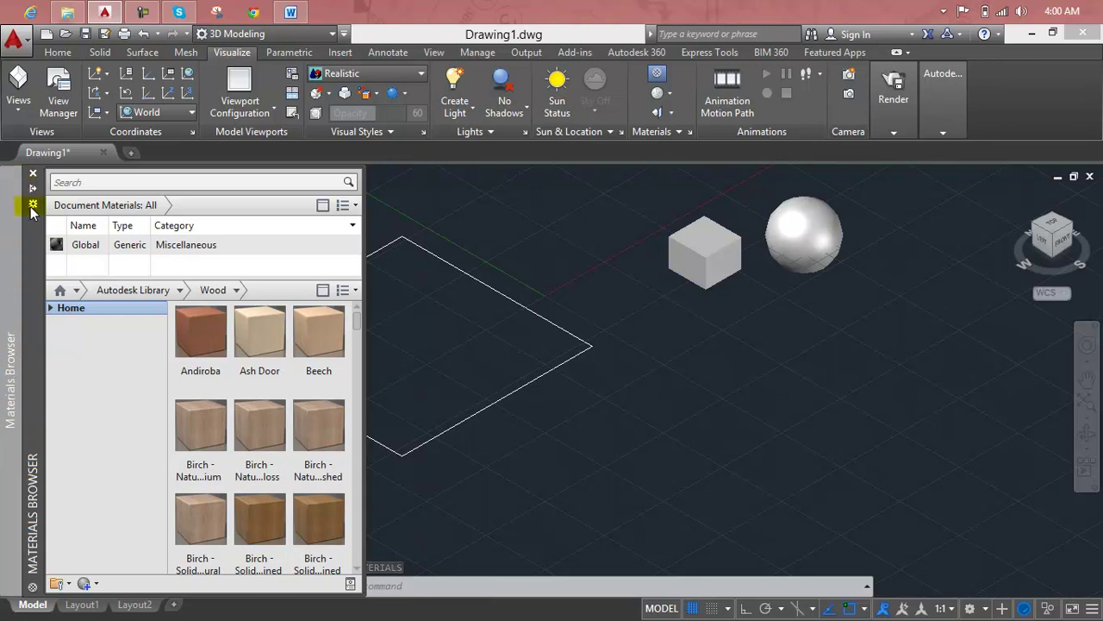
- Pin the Materials Browser, then undock it as a floating palette moved up and left
click(33, 189)
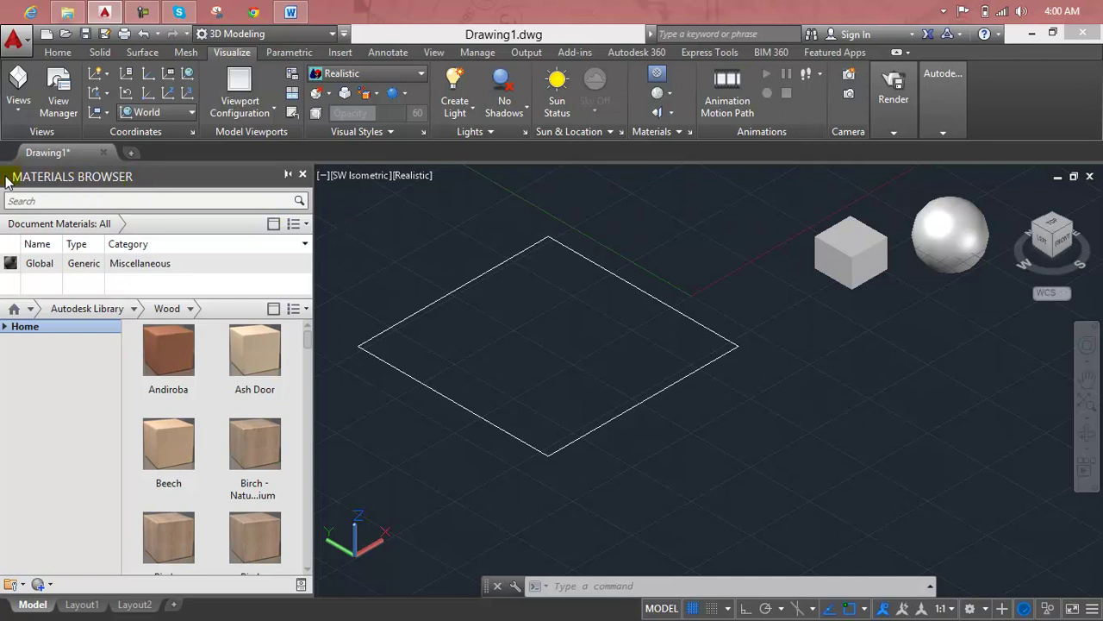
drag(12, 183, 514, 233)
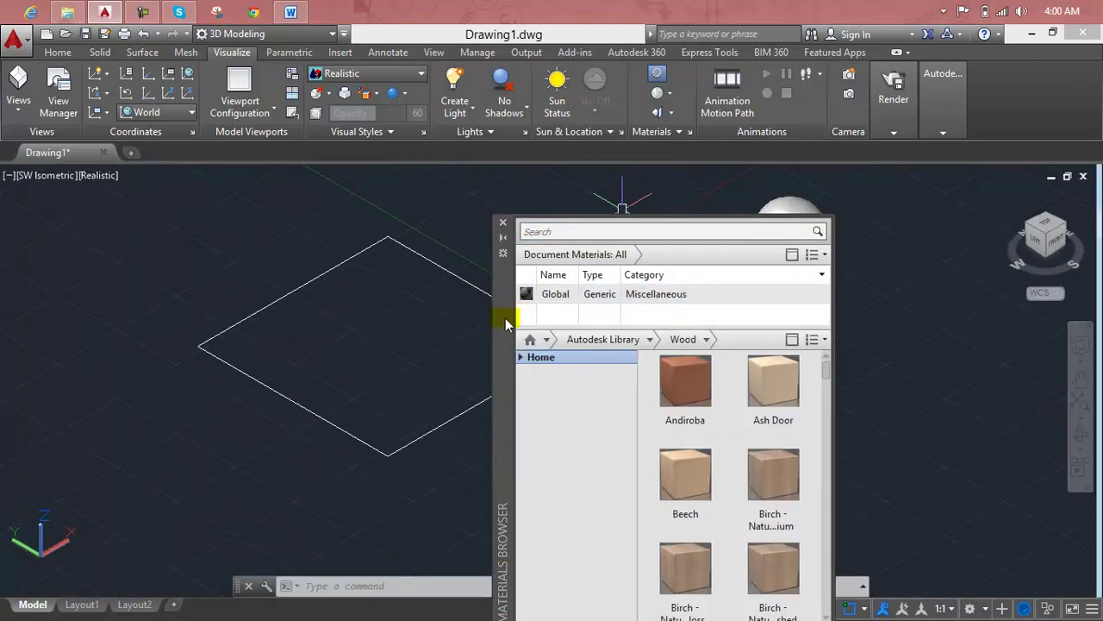
mouse_move(506, 323)
mouse_down()
mouse_move(496, 290)
mouse_move(266, 266)
mouse_move(153, 233)
mouse_move(81, 247)
mouse_move(60, 267)
mouse_up()
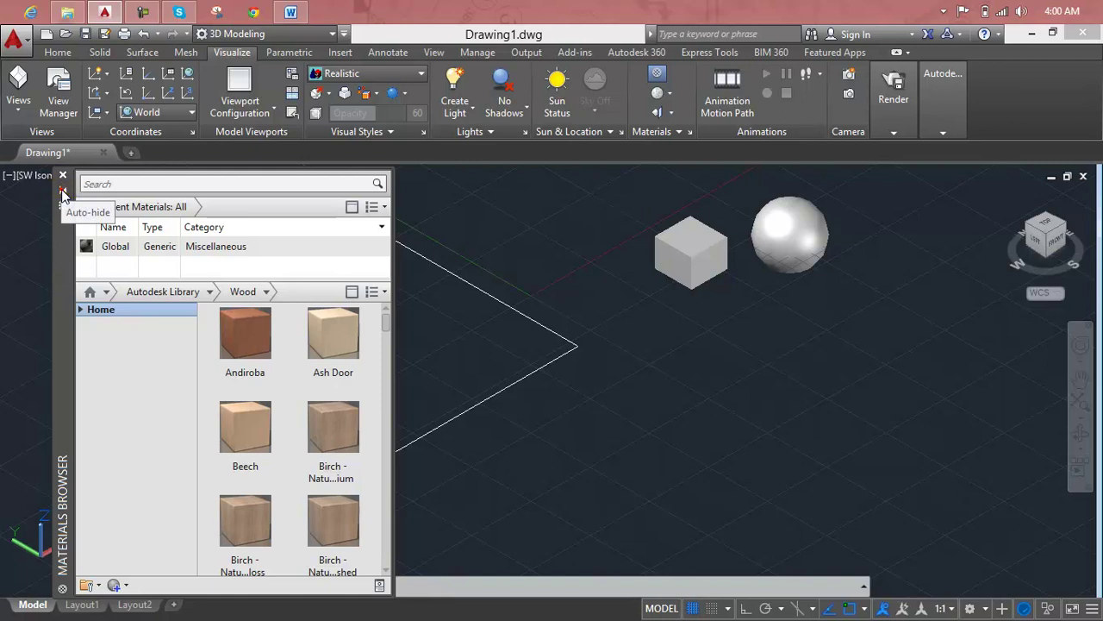
- Collapse the Materials Browser to auto-hide and cancel a stray selection and MATERIALS command
click(61, 192)
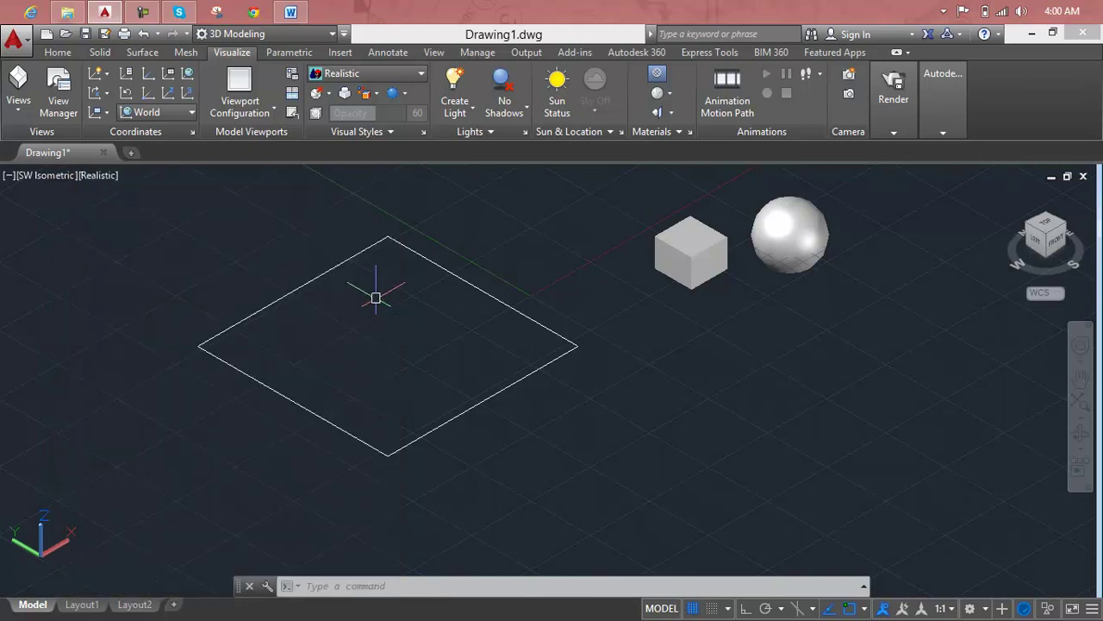
click(37, 295)
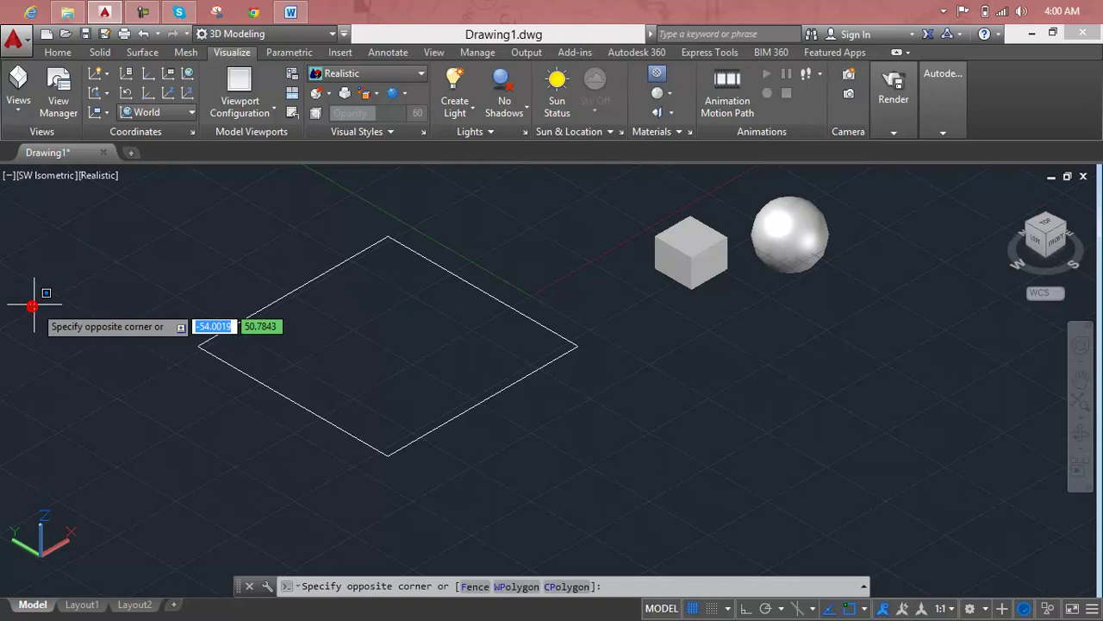
key(Escape)
key(Escape)
key(Escape)
key(Escape)
text(M)
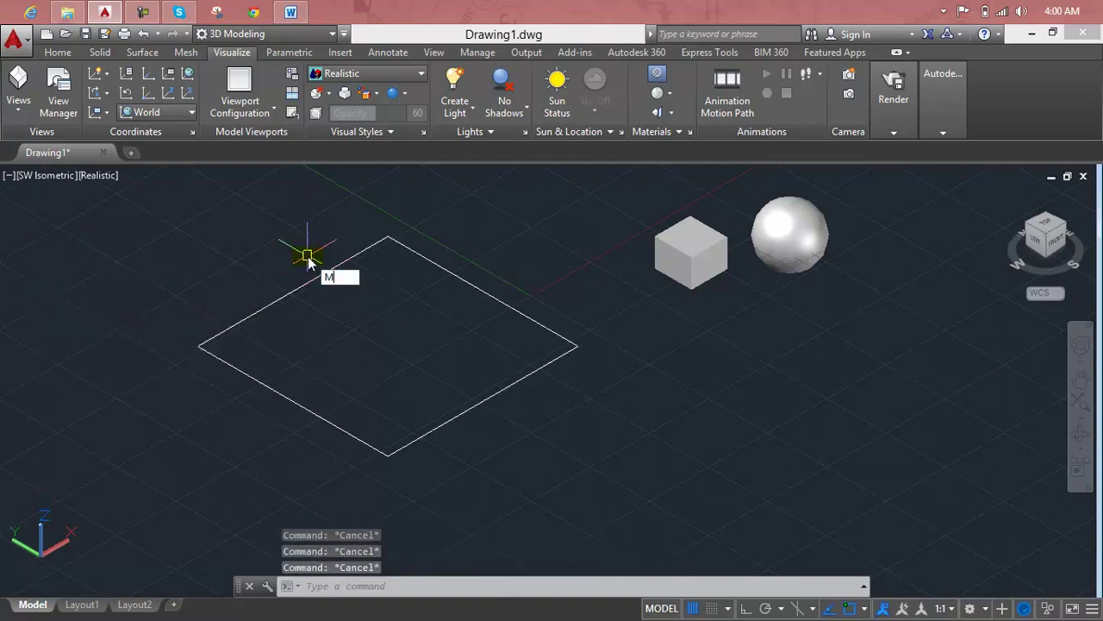
text(ATERI)
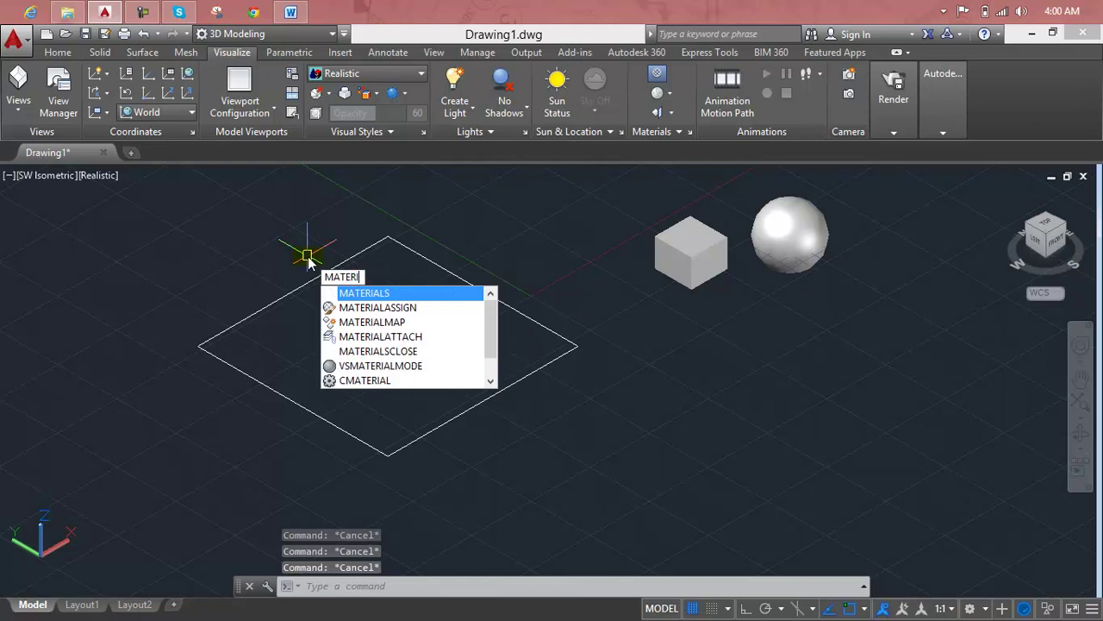
text(ALSRAL)
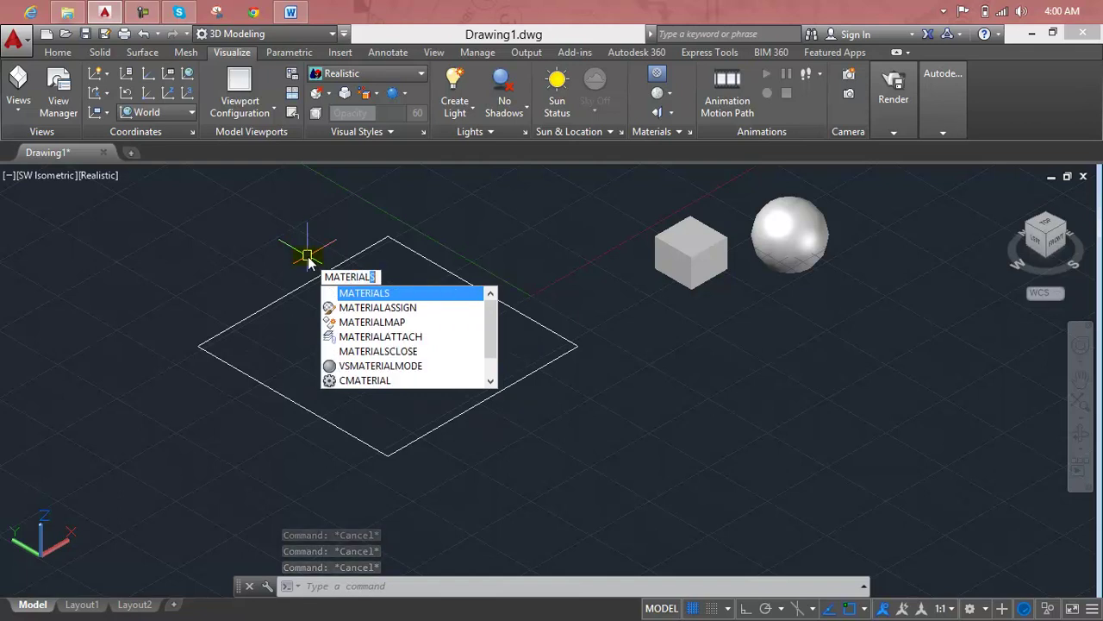
text(S)
key(Return)
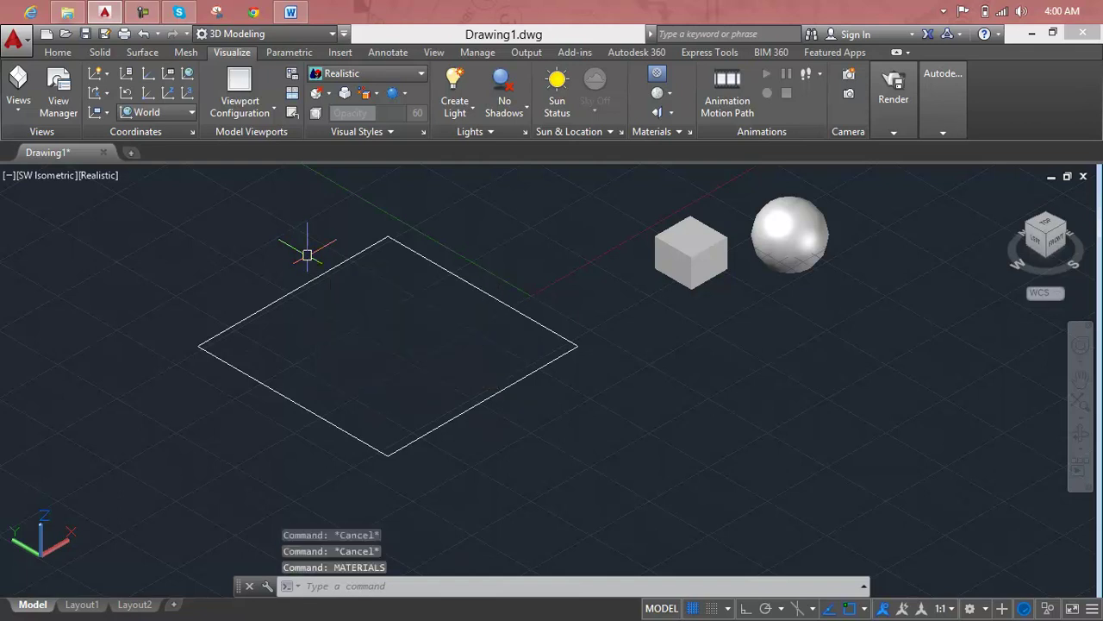
key(Escape)
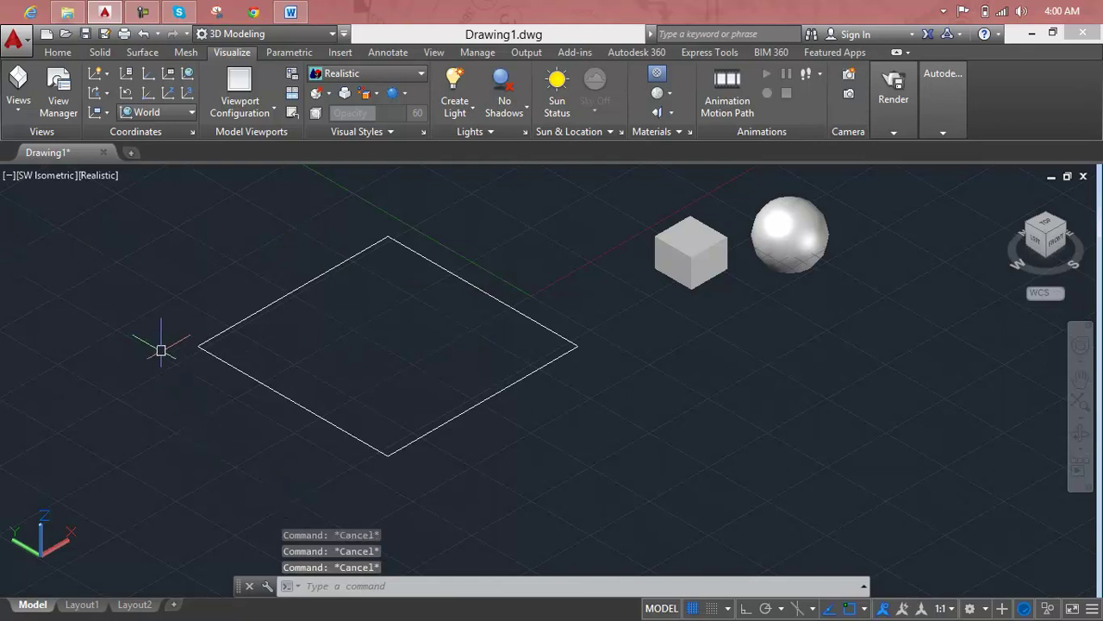
- Reopen the Materials Browser from the Visualize ribbon, listing Global and Wood materials
click(152, 301)
key(Escape)
key(Escape)
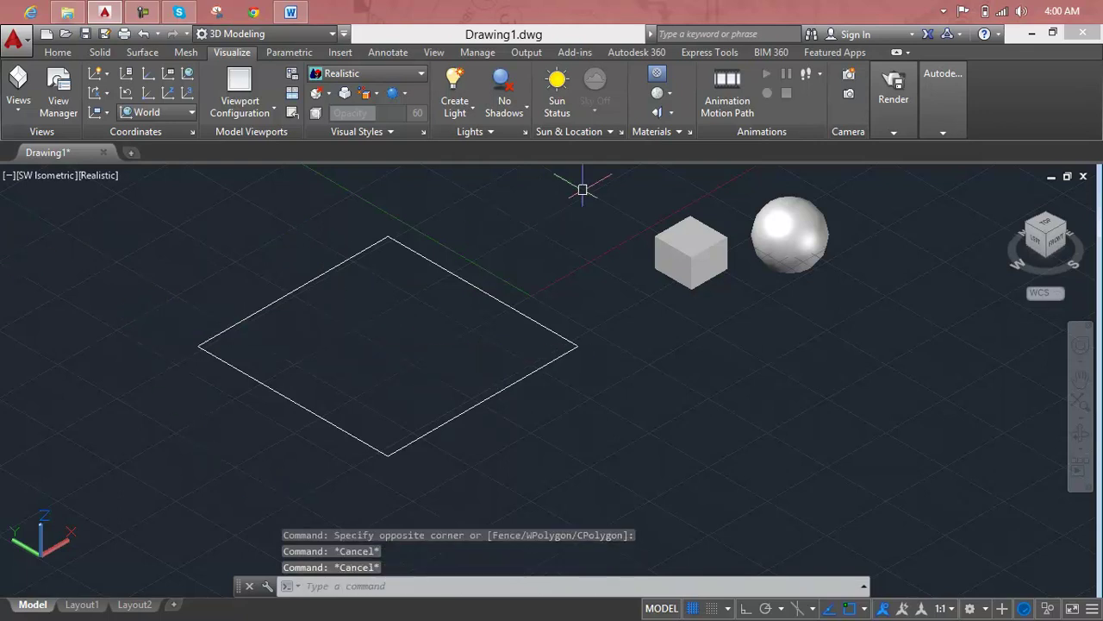
click(661, 75)
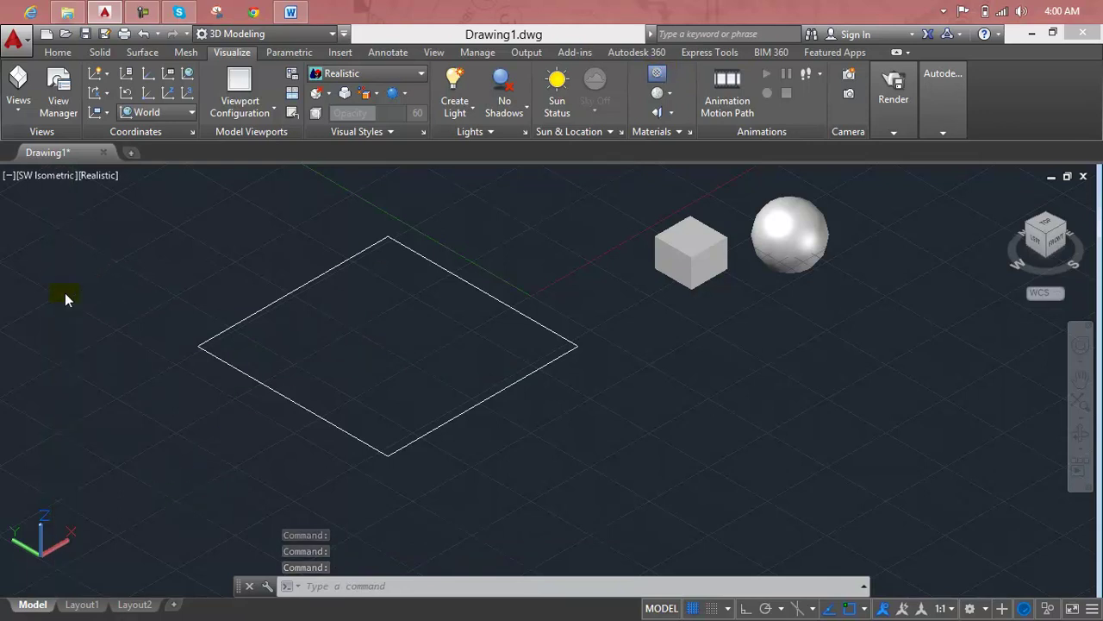
click(894, 132)
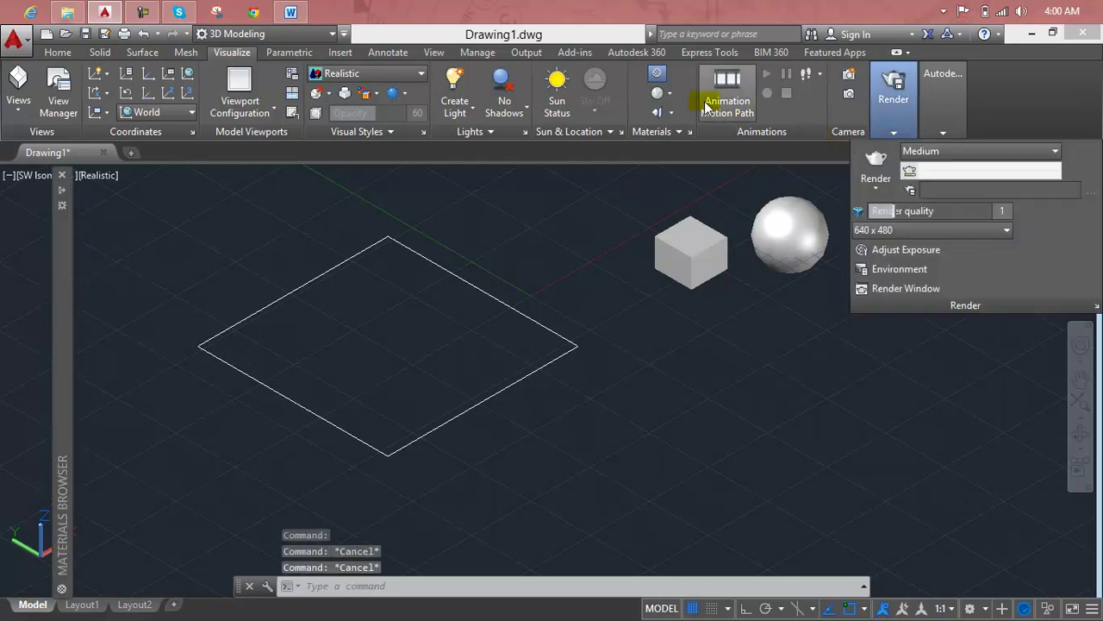
- Set the Materials Browser to auto-hide, anchoring it right first and then Anchor Left
click(62, 189)
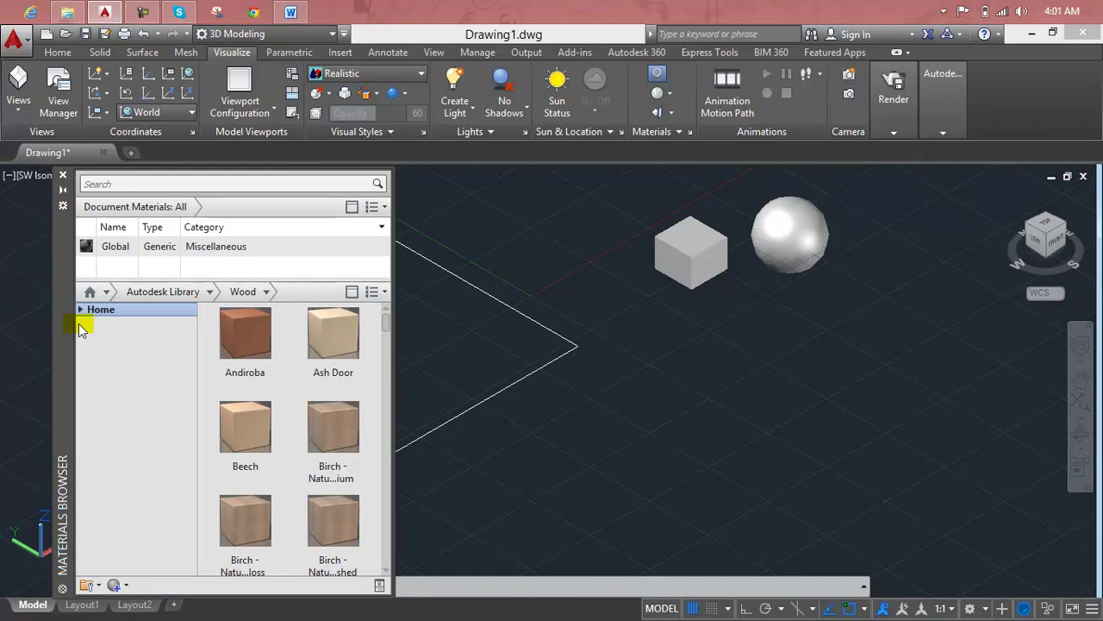
click(64, 208)
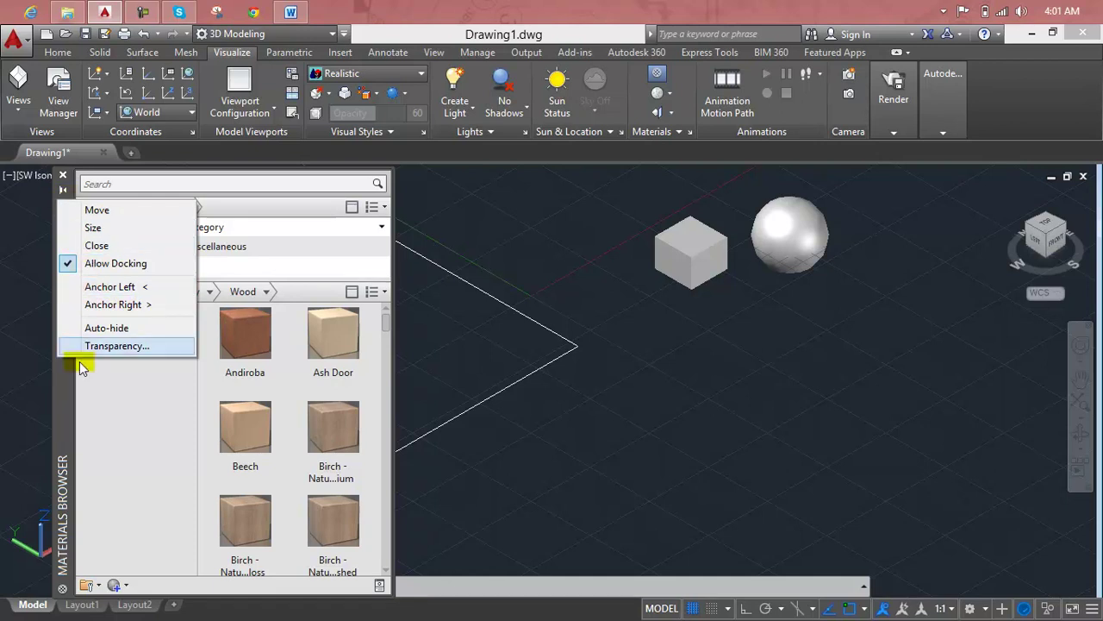
click(115, 305)
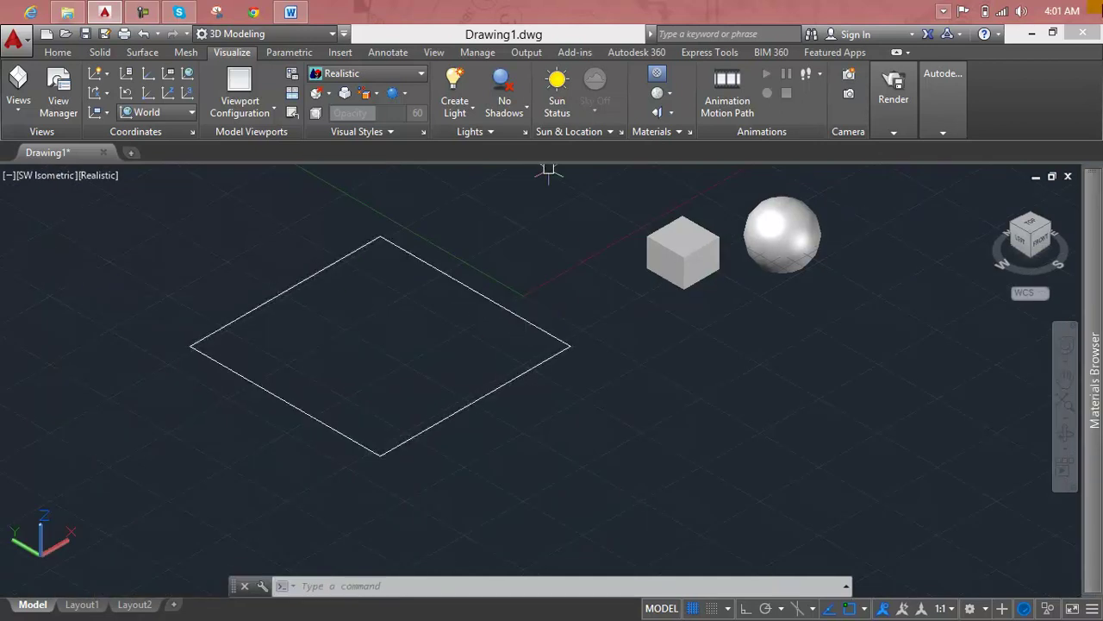
mouse_move(1093, 183)
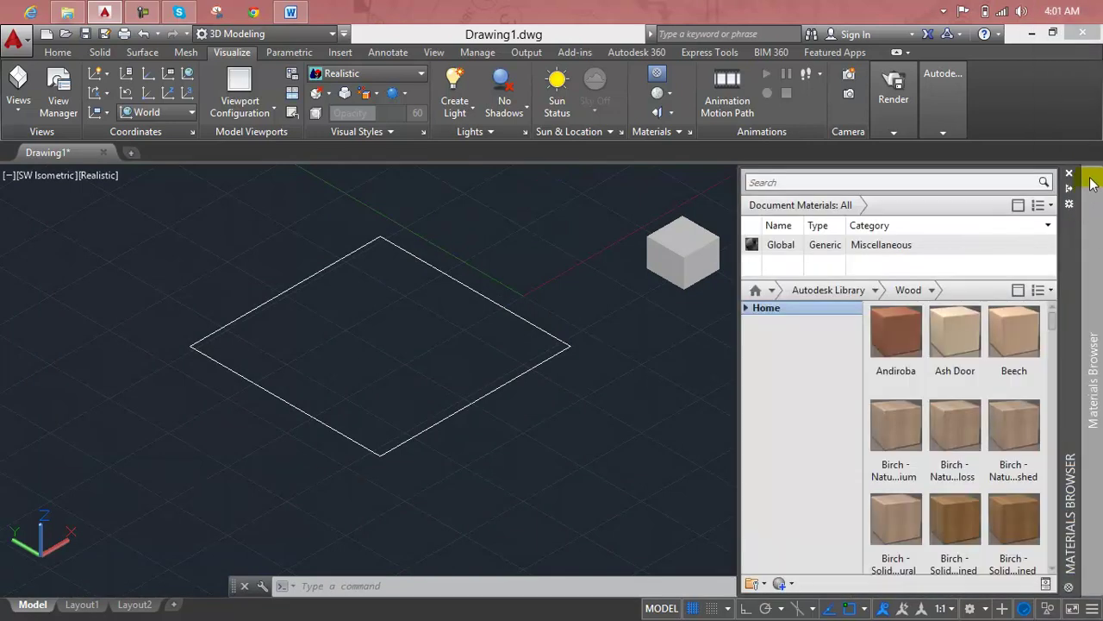
click(1069, 206)
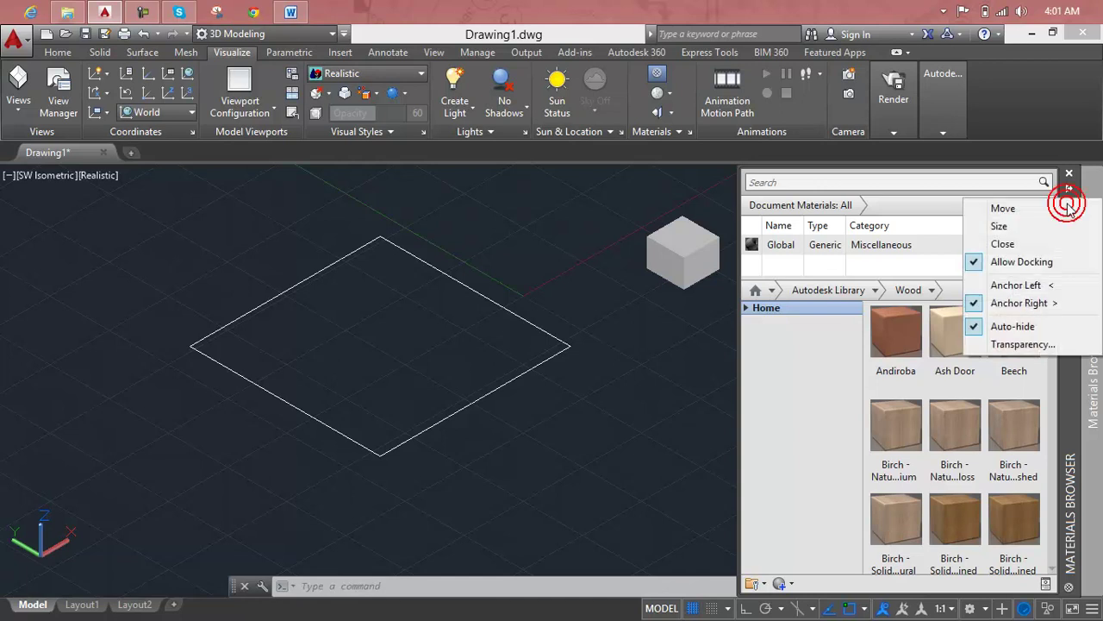
click(1014, 286)
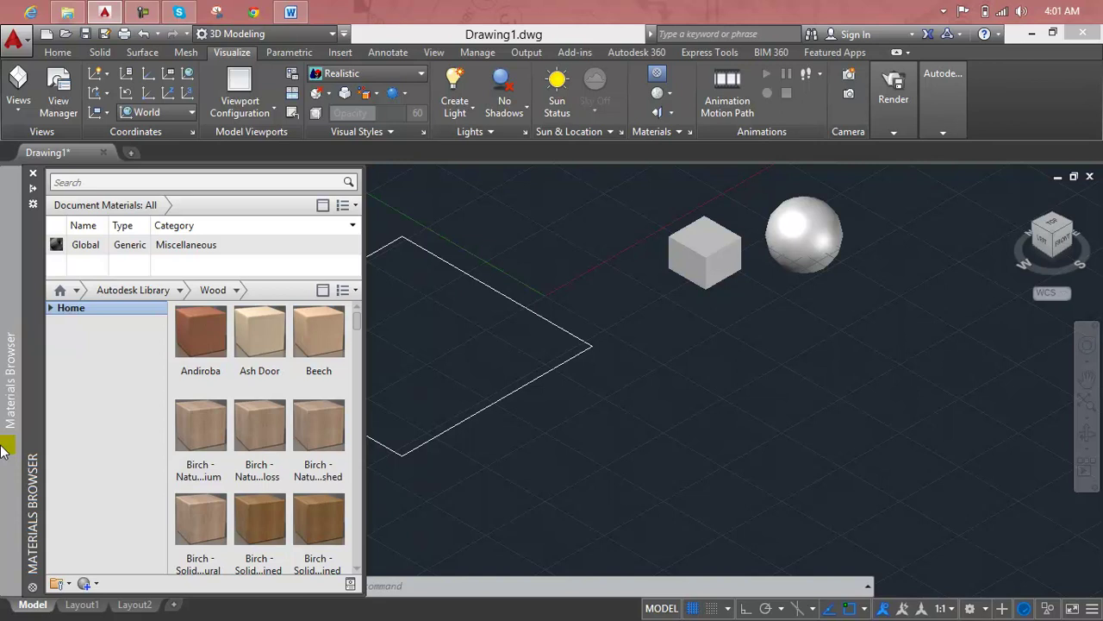
- Select the rectangle and switch the Wood materials to List View
click(475, 278)
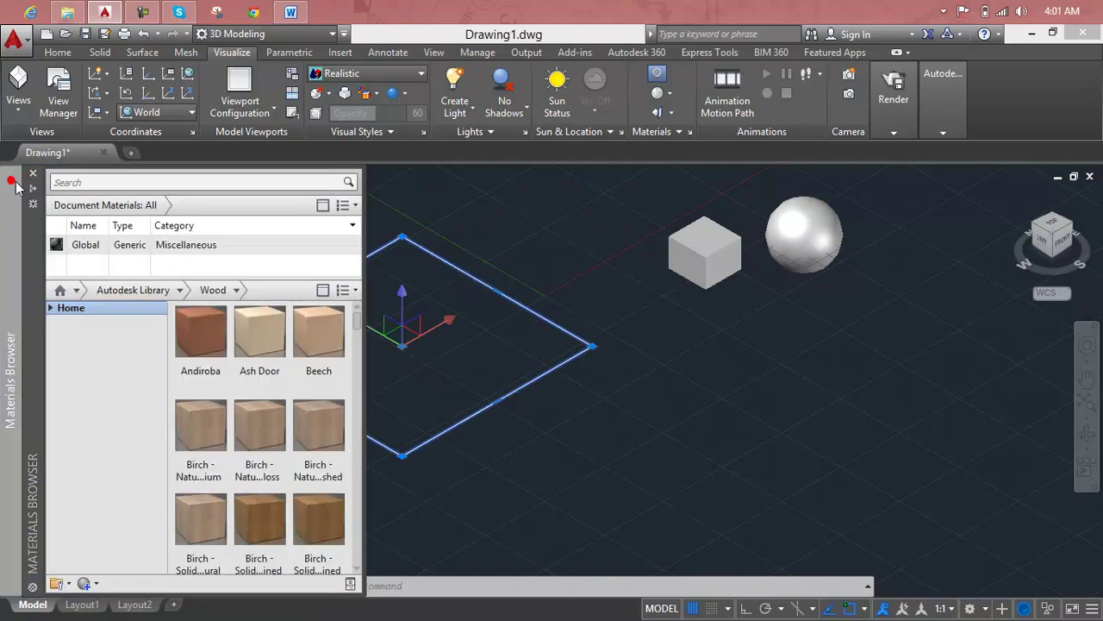
mouse_move(201, 341)
scroll(218, 344, down, 2)
scroll(218, 344, down, 3)
scroll(218, 344, down, 3)
scroll(218, 344, up, 6)
scroll(218, 343, up, 2)
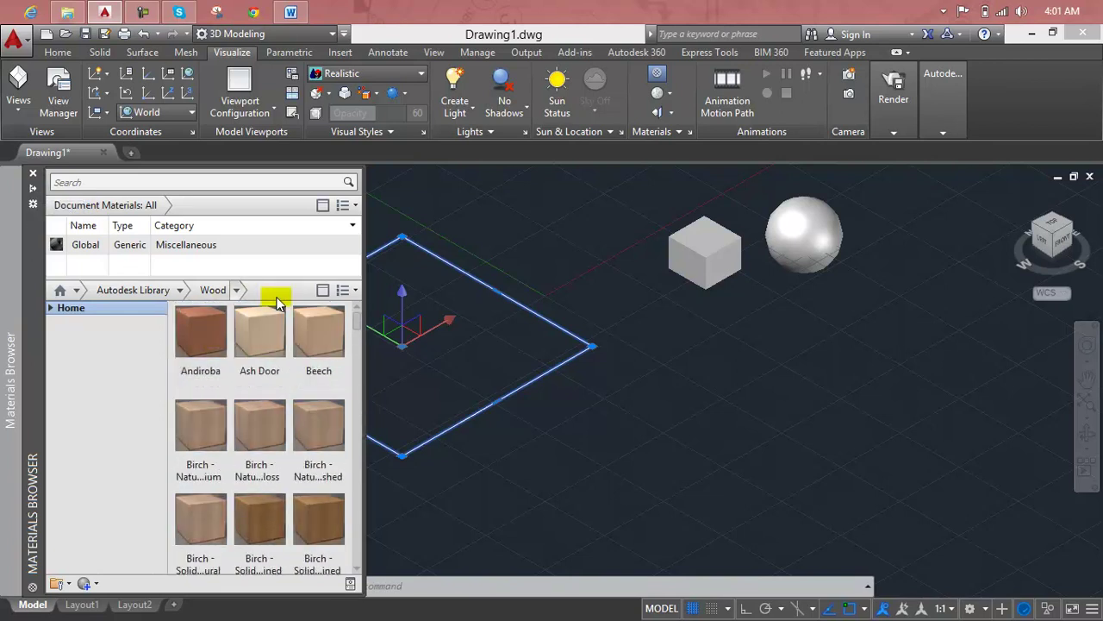
click(352, 291)
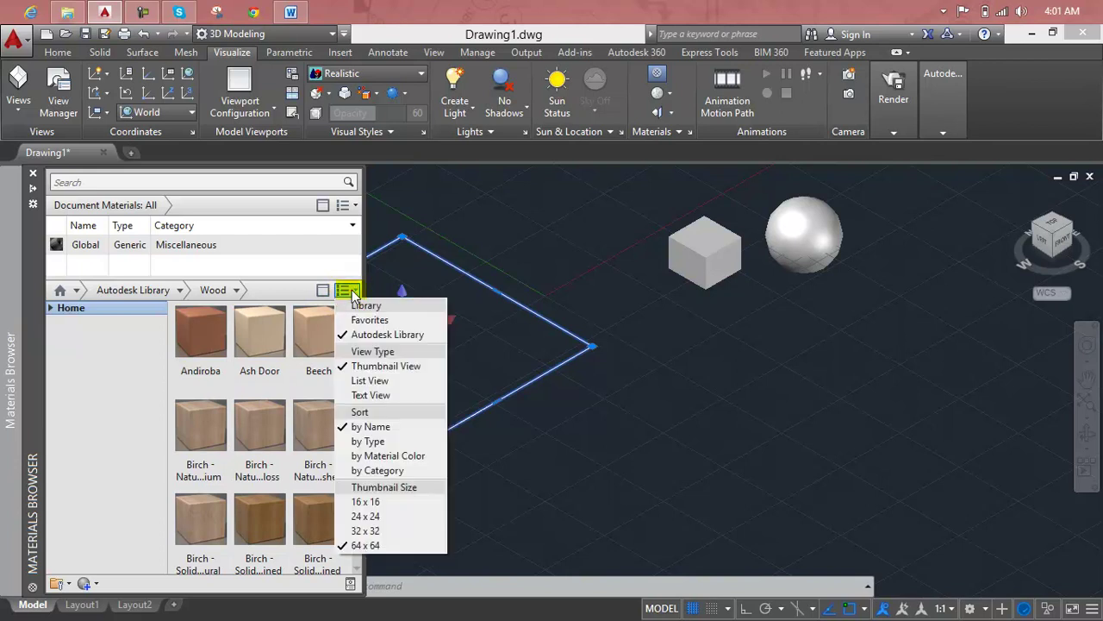
click(354, 354)
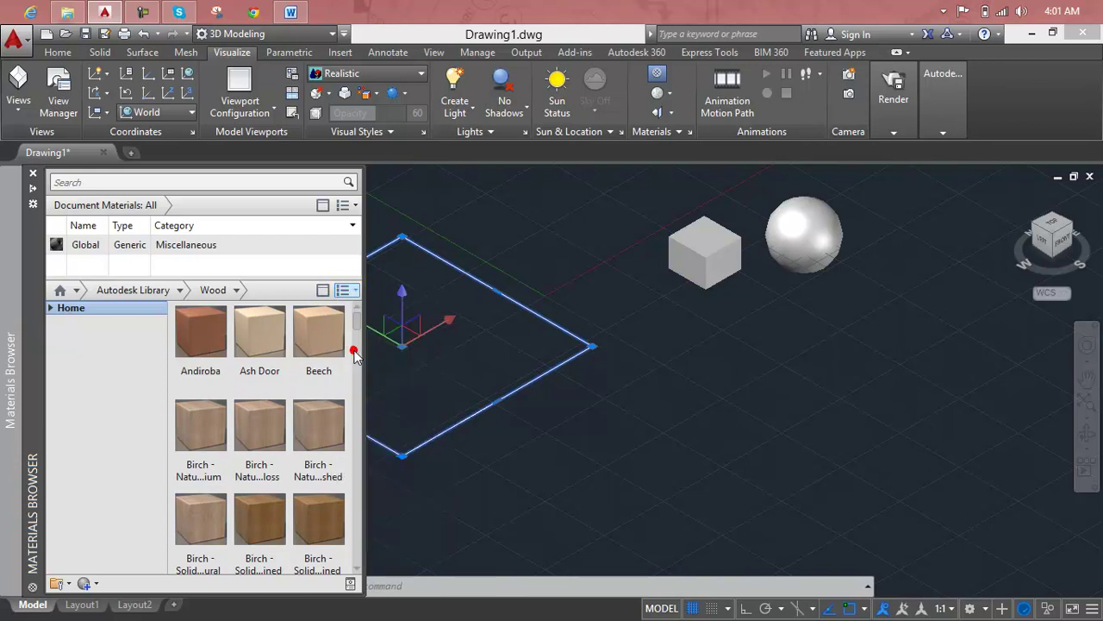
click(353, 290)
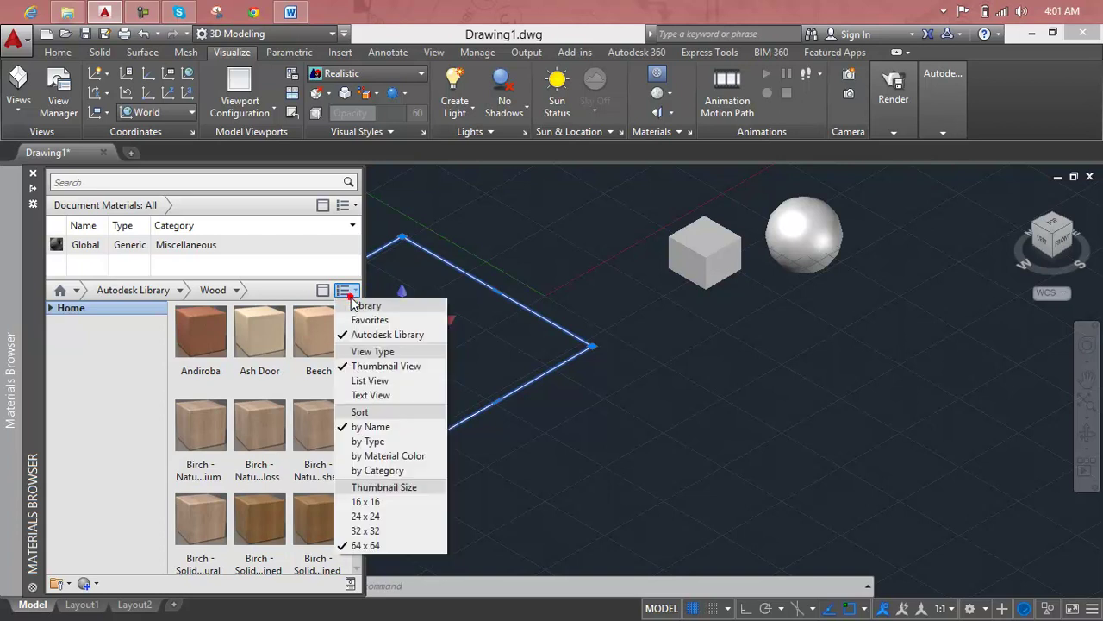
click(363, 387)
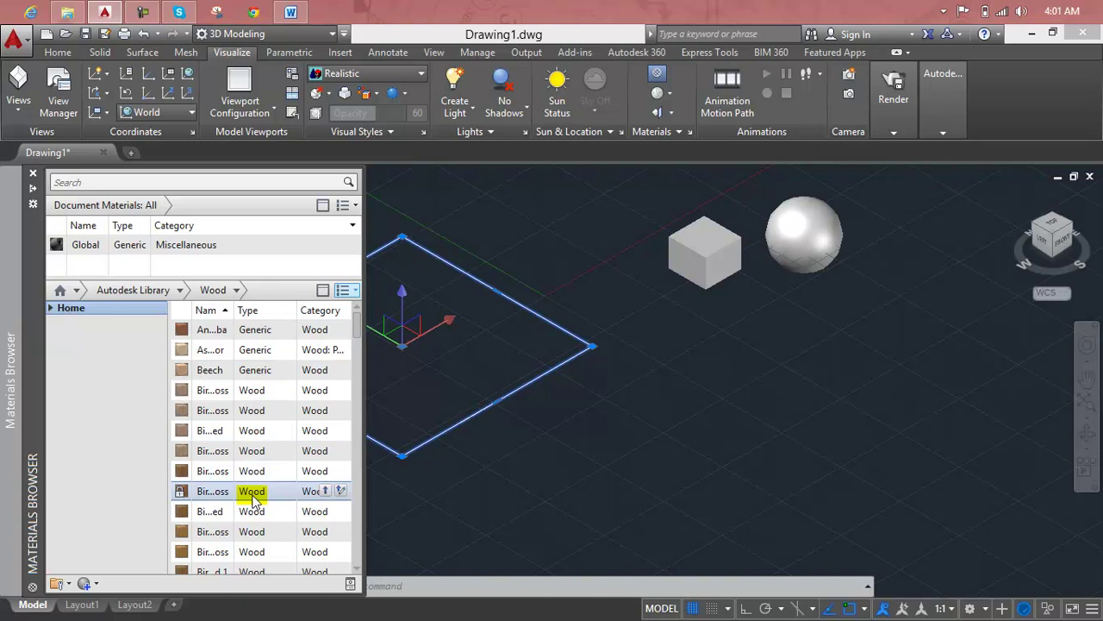
- Scroll through the Wood list, then return the materials to Thumbnail View
scroll(253, 498, down, 5)
scroll(253, 498, down, 5)
scroll(253, 498, down, 5)
scroll(253, 495, down, 5)
scroll(252, 494, up, 5)
scroll(252, 494, up, 5)
scroll(259, 448, up, 3)
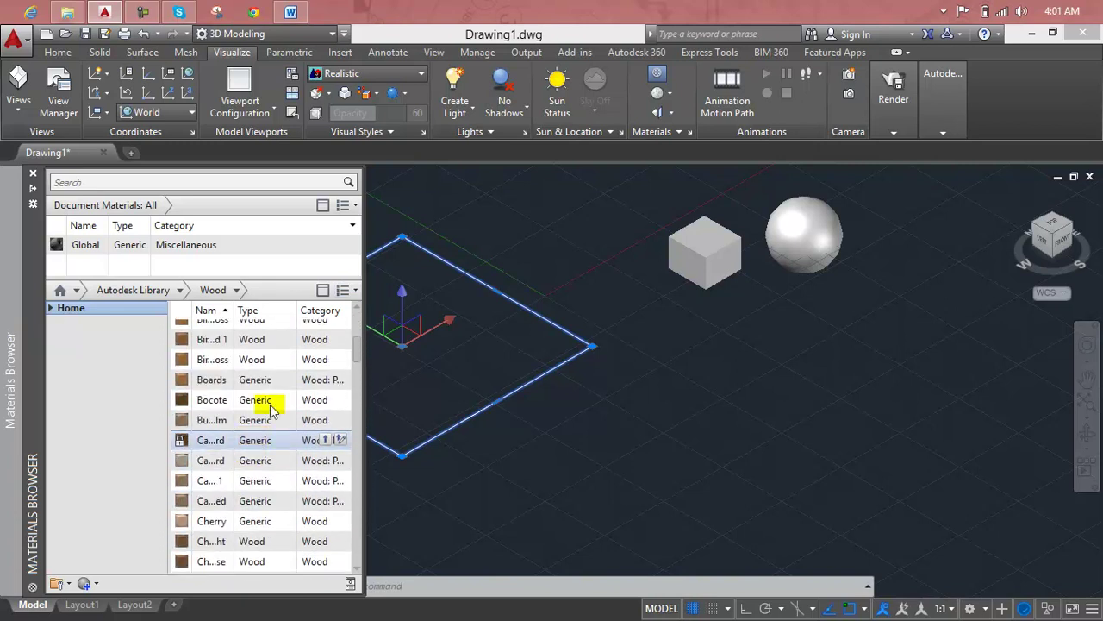
click(353, 292)
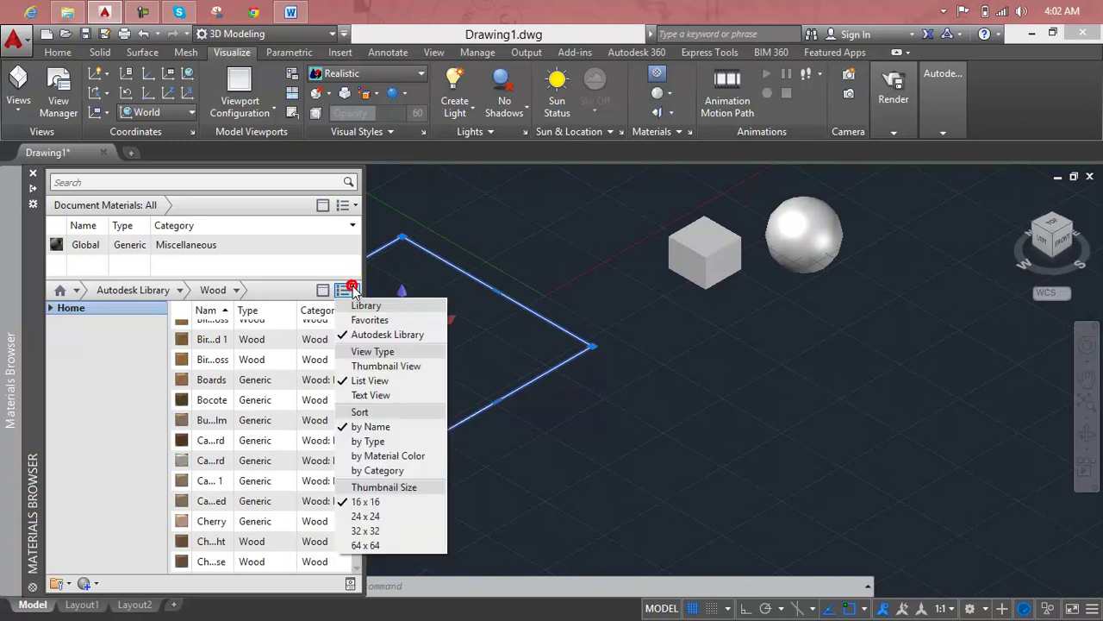
click(357, 368)
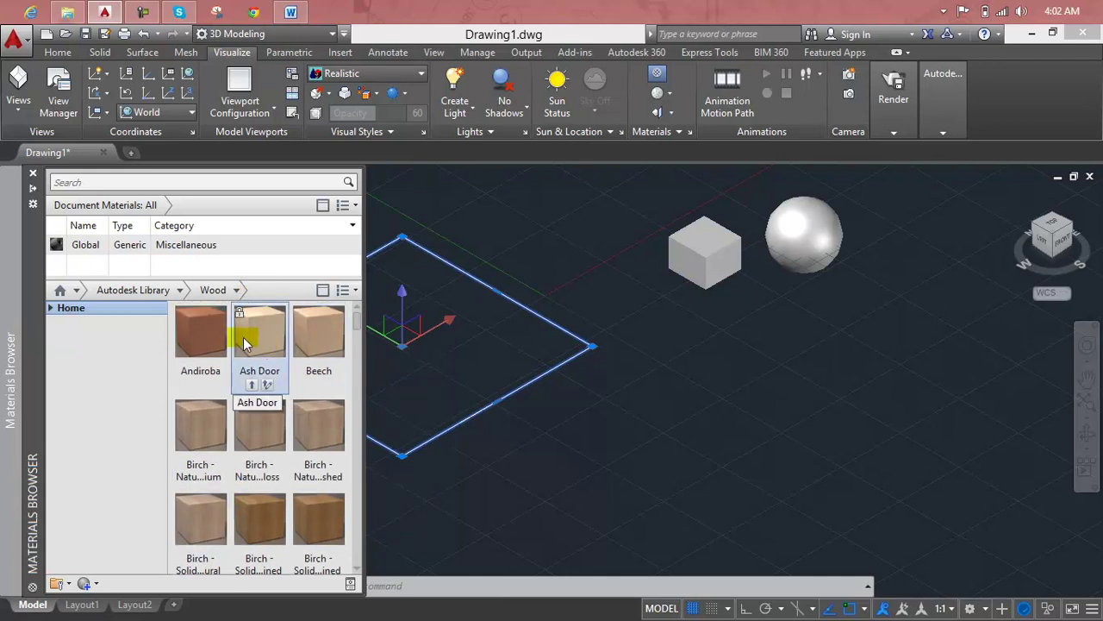
- Expand the Home tree and the Autodesk Library categories in the Materials Browser
scroll(244, 343, down, 3)
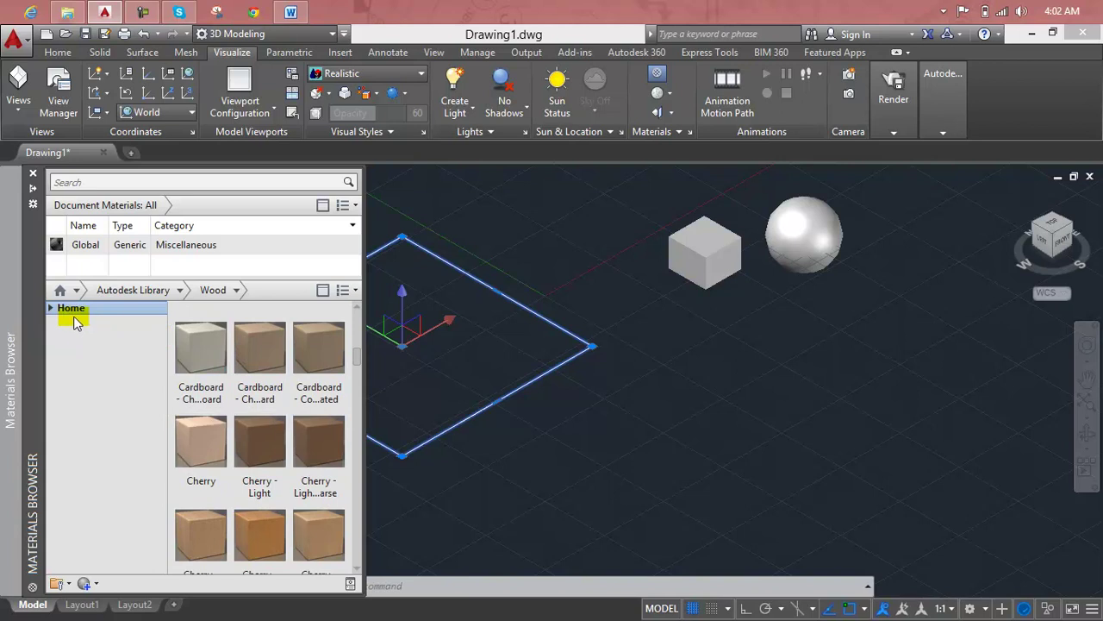
click(50, 308)
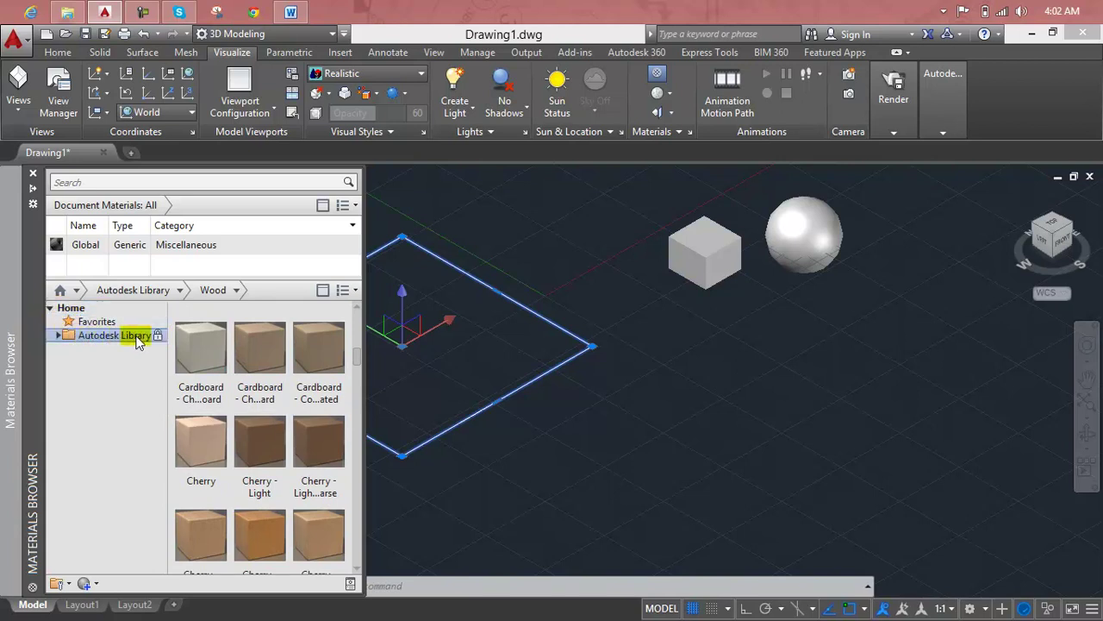
click(70, 337)
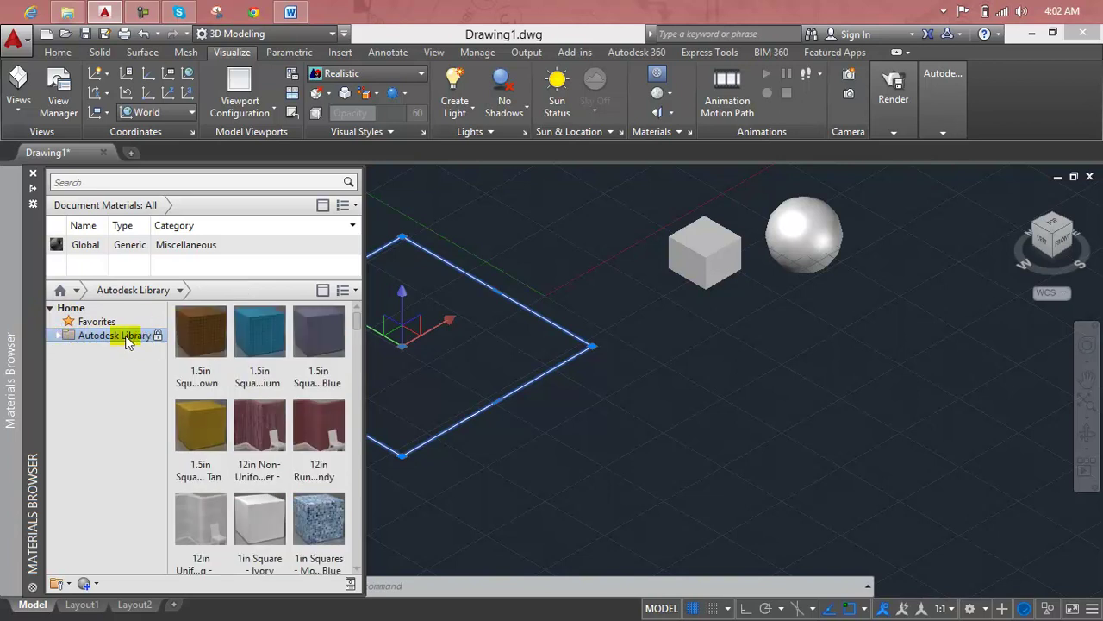
scroll(212, 326, down, 5)
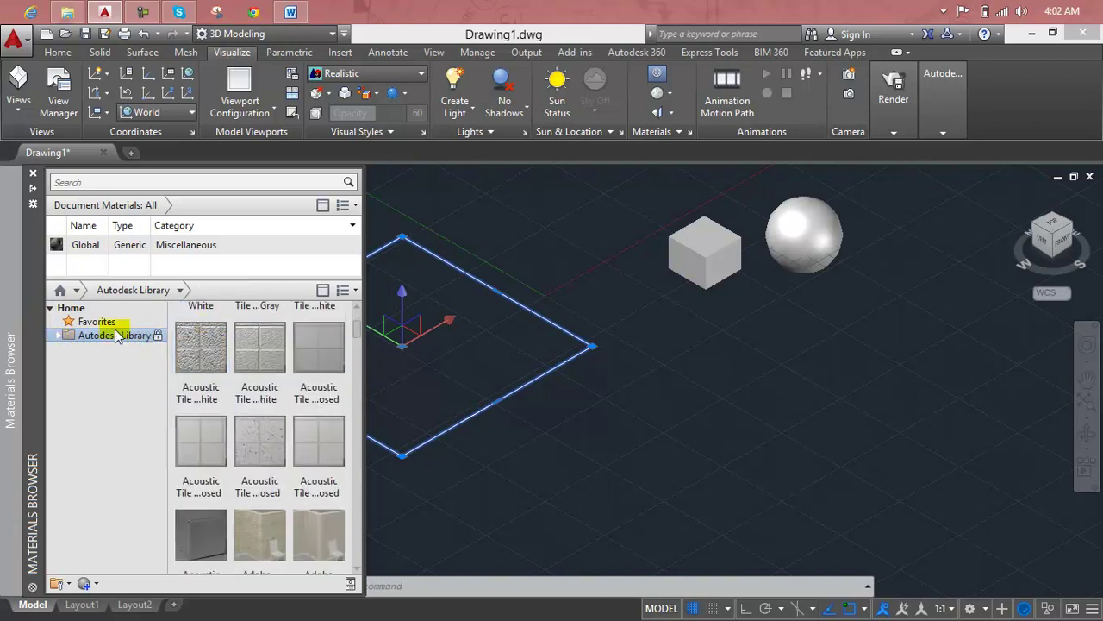
click(59, 336)
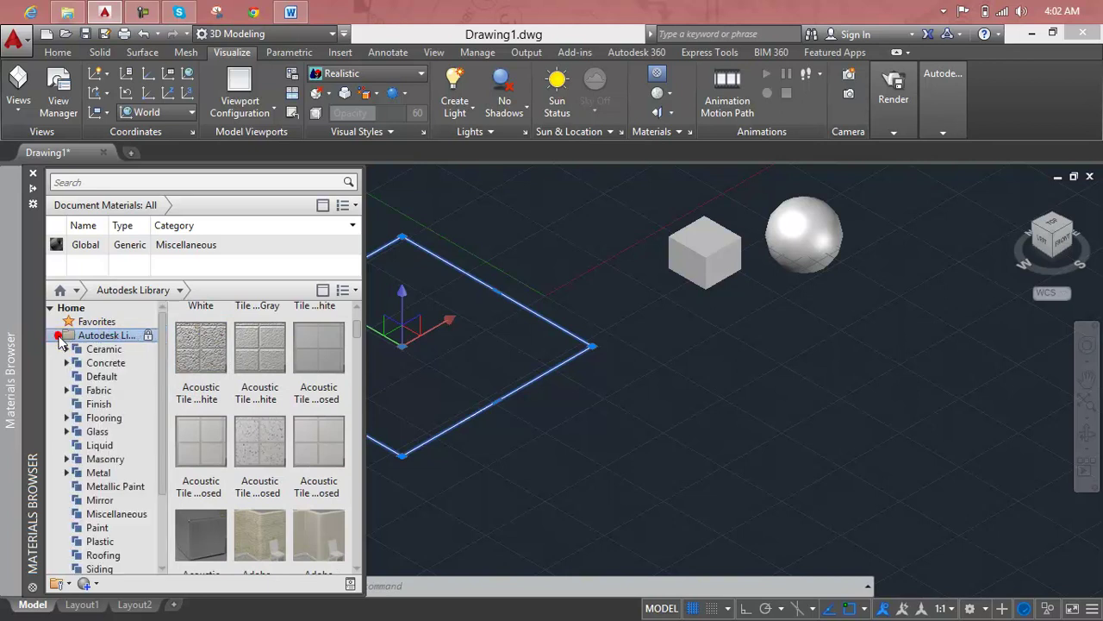
click(59, 336)
click(59, 336)
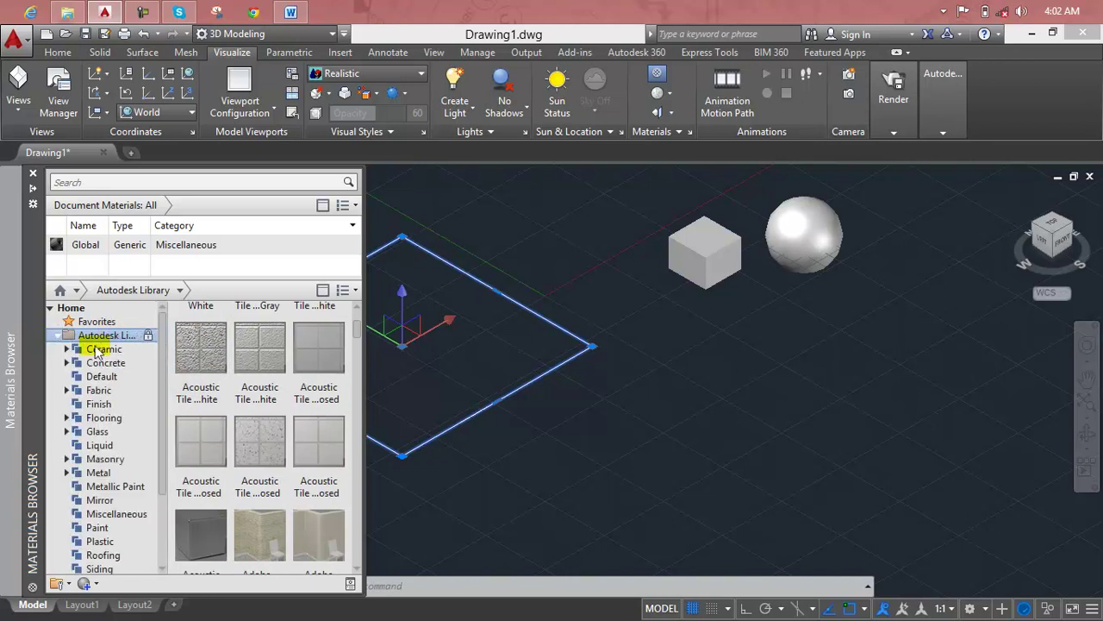
- Browse the Glass, Liquid, Metal and Default materials, then return to Wood
click(100, 433)
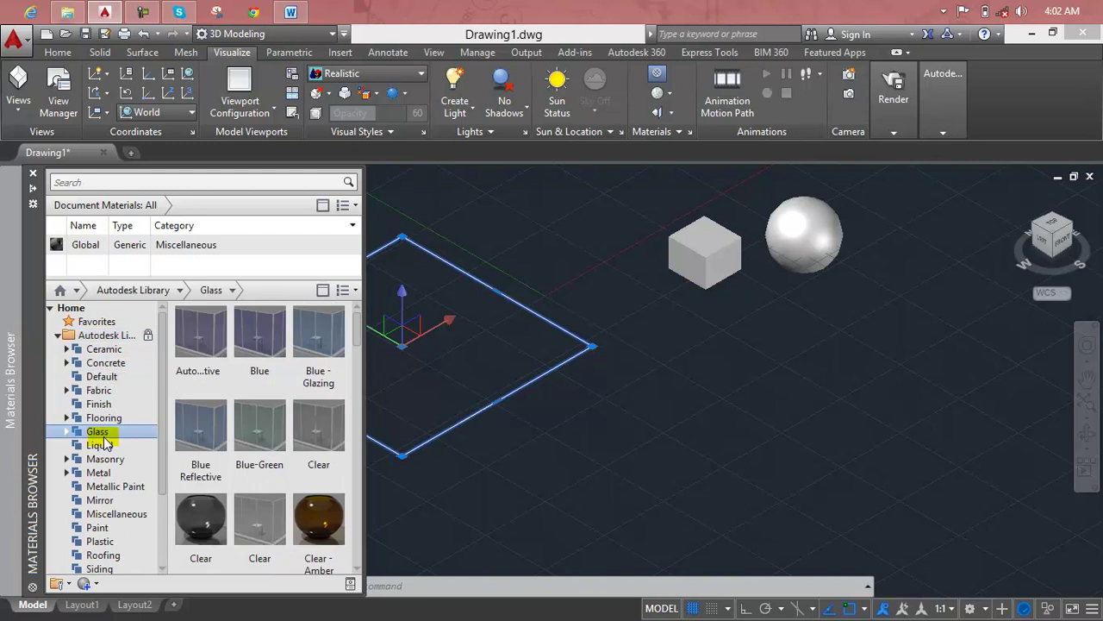
scroll(241, 388, down, 3)
scroll(246, 392, down, 5)
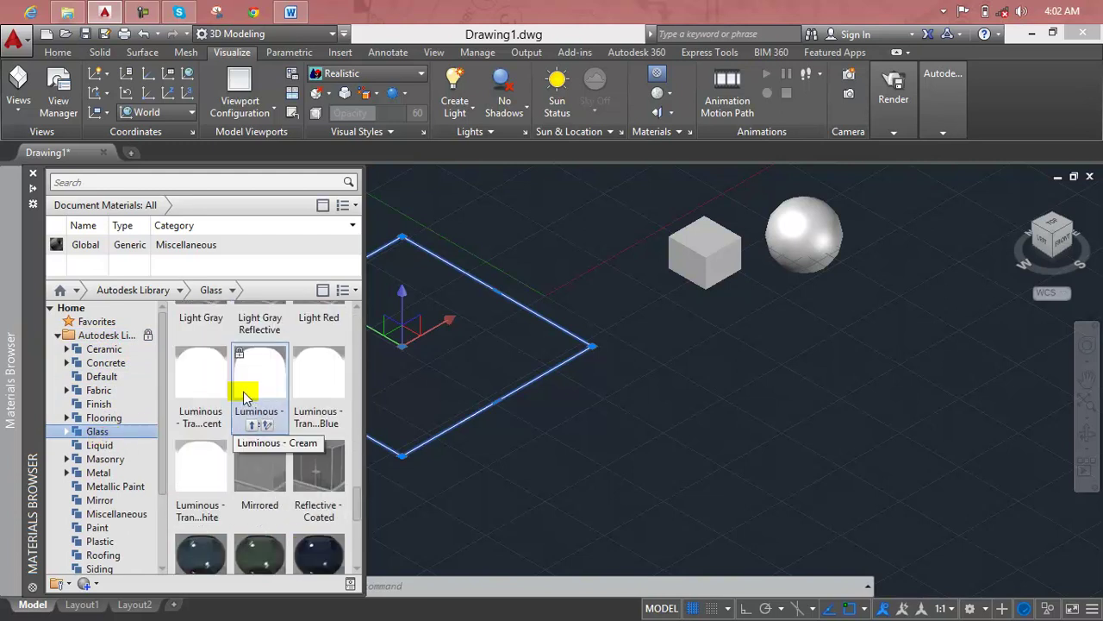
click(136, 445)
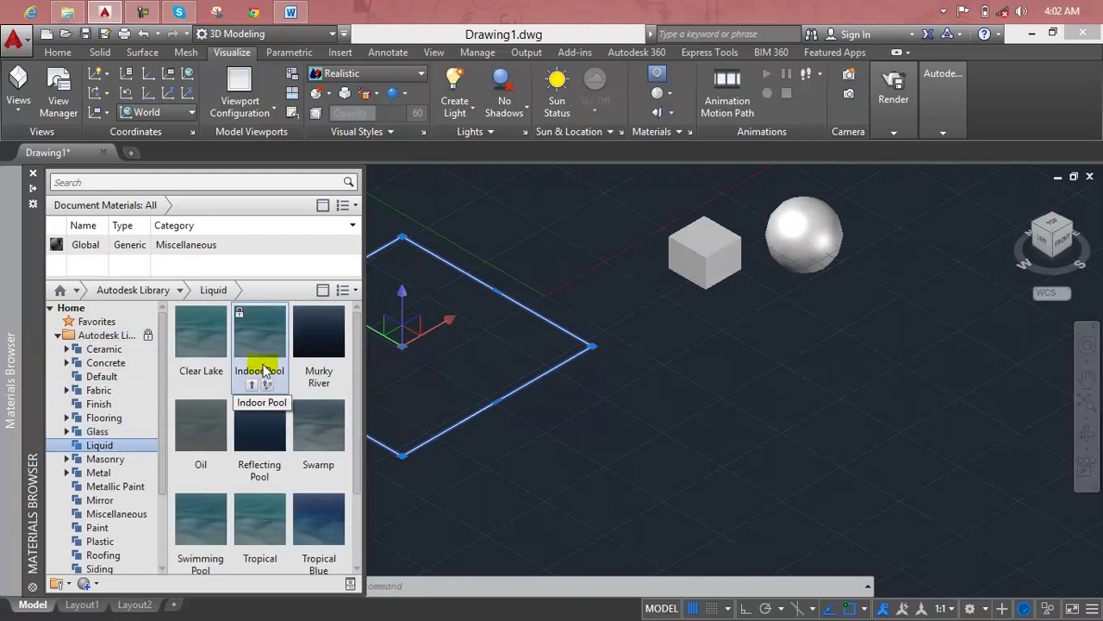
click(128, 474)
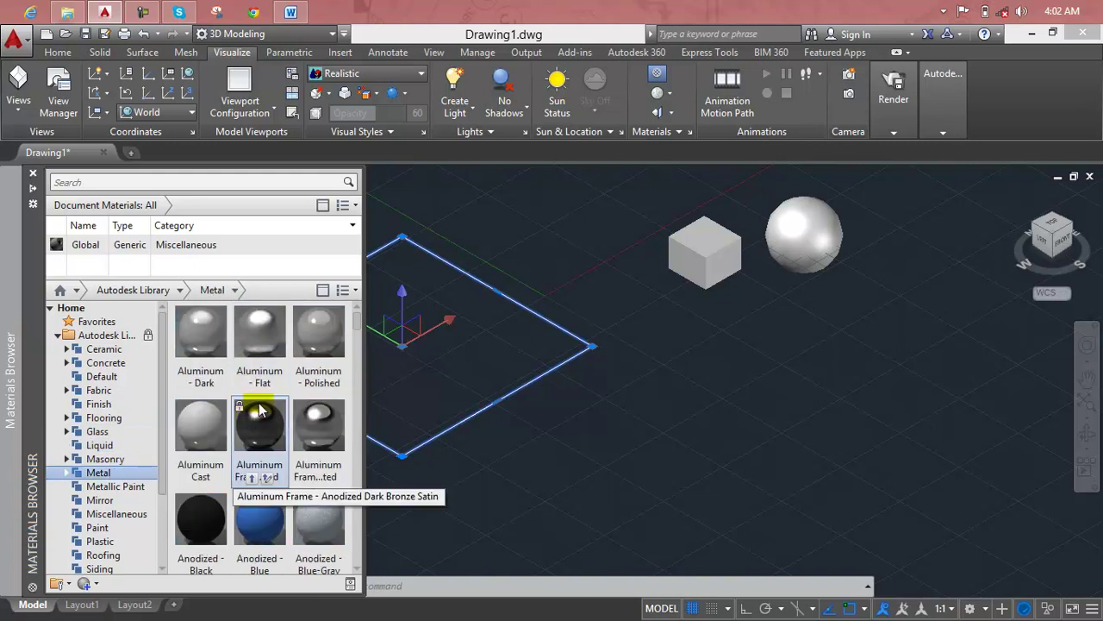
click(140, 376)
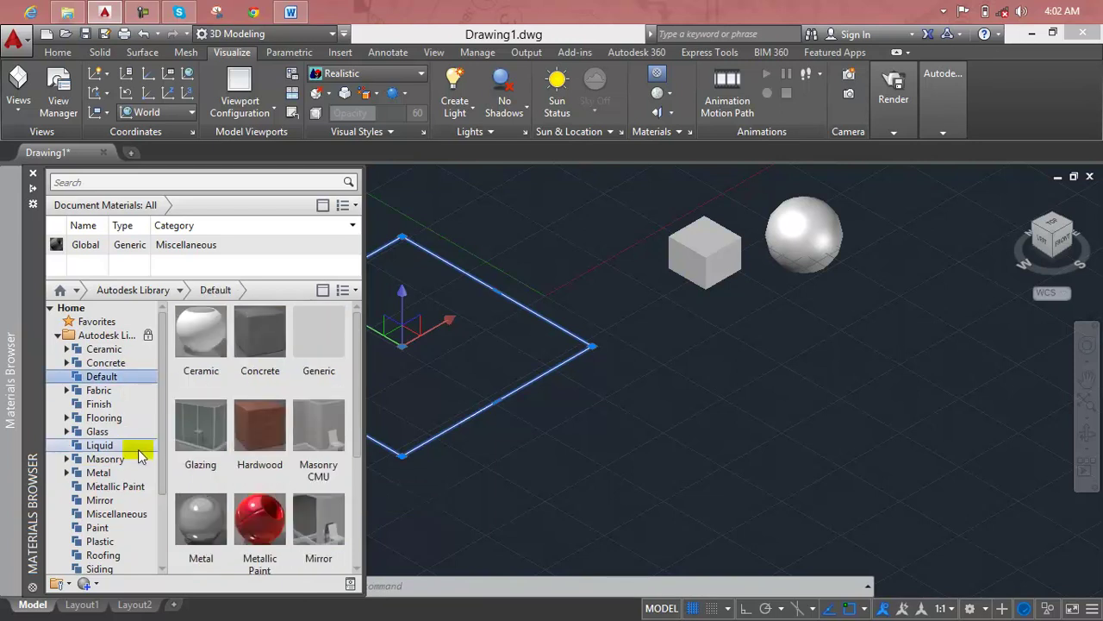
scroll(140, 452, down, 1)
scroll(140, 455, down, 2)
click(117, 557)
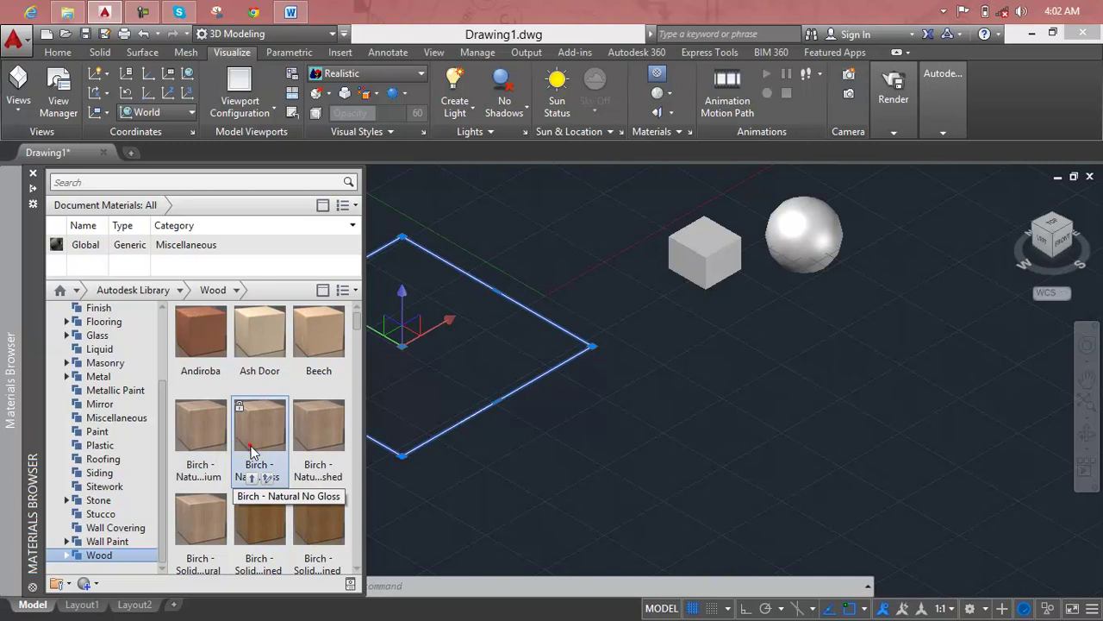
- Dismiss the download error and add Birch - Natural No Gloss to the document materials
drag(250, 440, 419, 375)
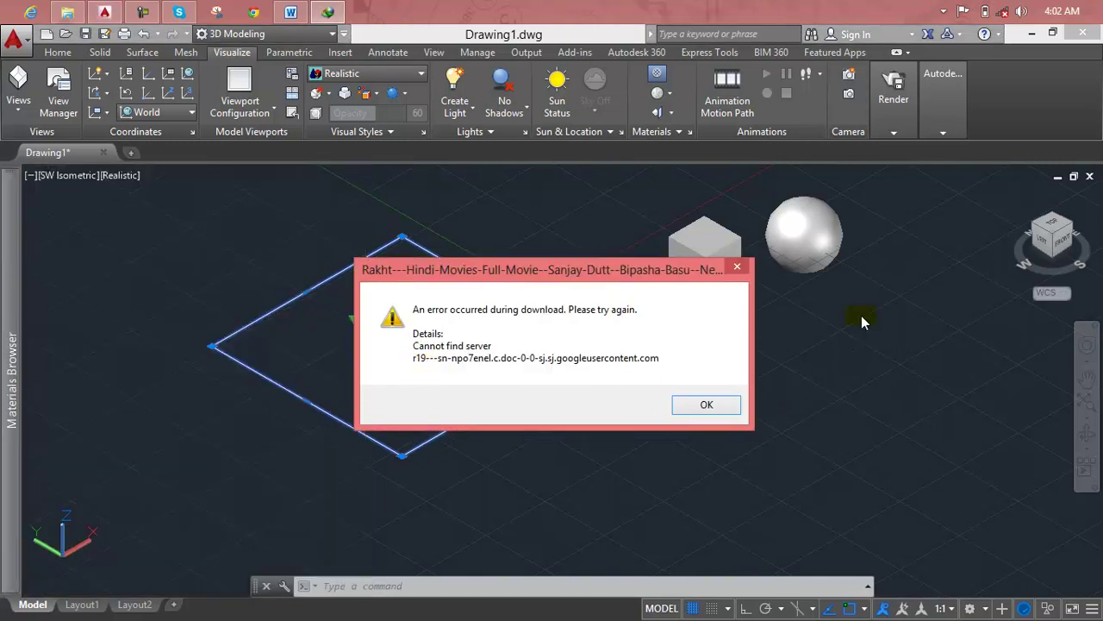
click(738, 270)
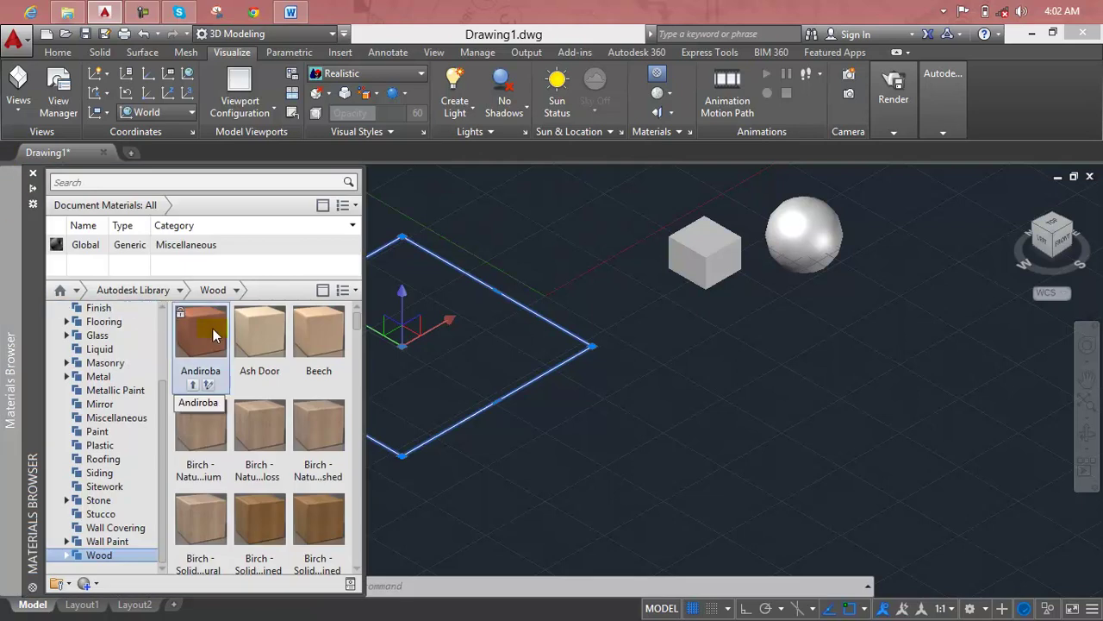
mouse_move(11, 380)
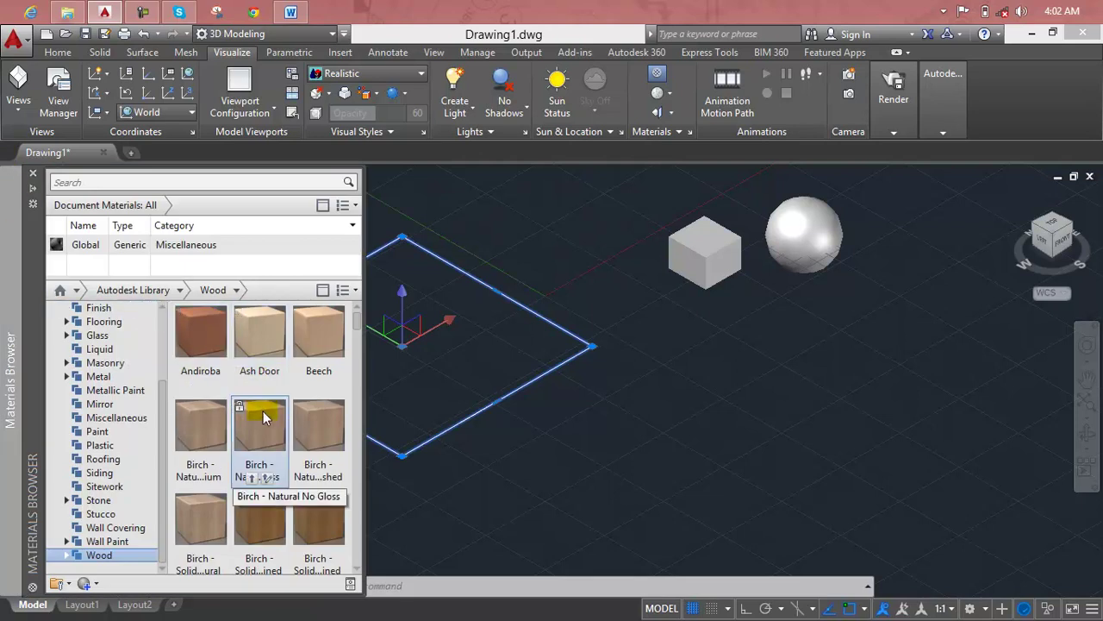
drag(261, 410, 452, 320)
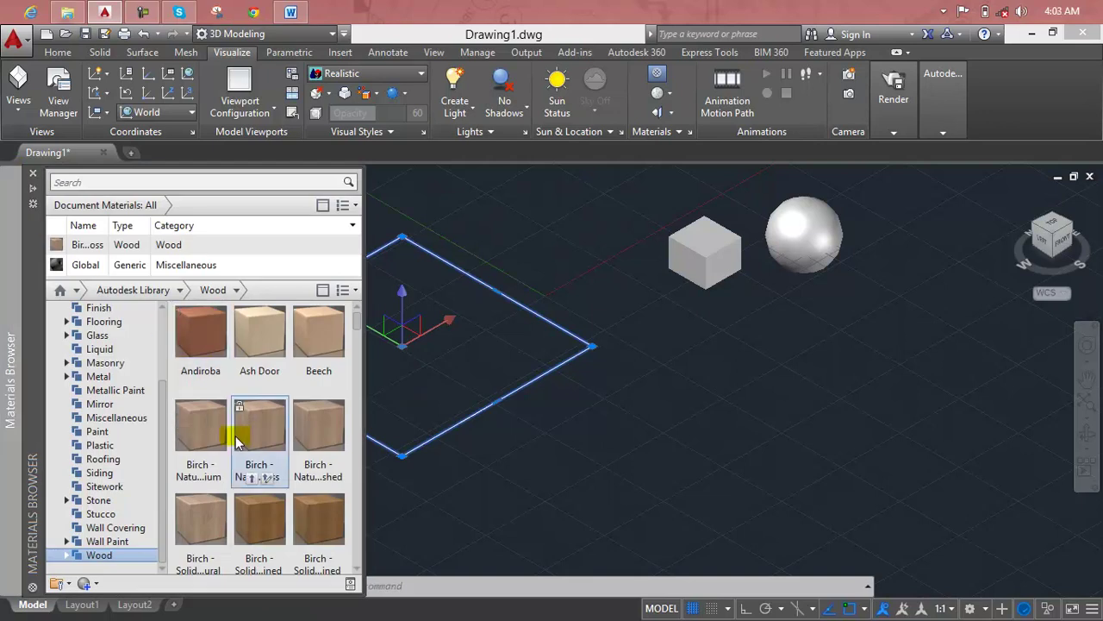
click(252, 476)
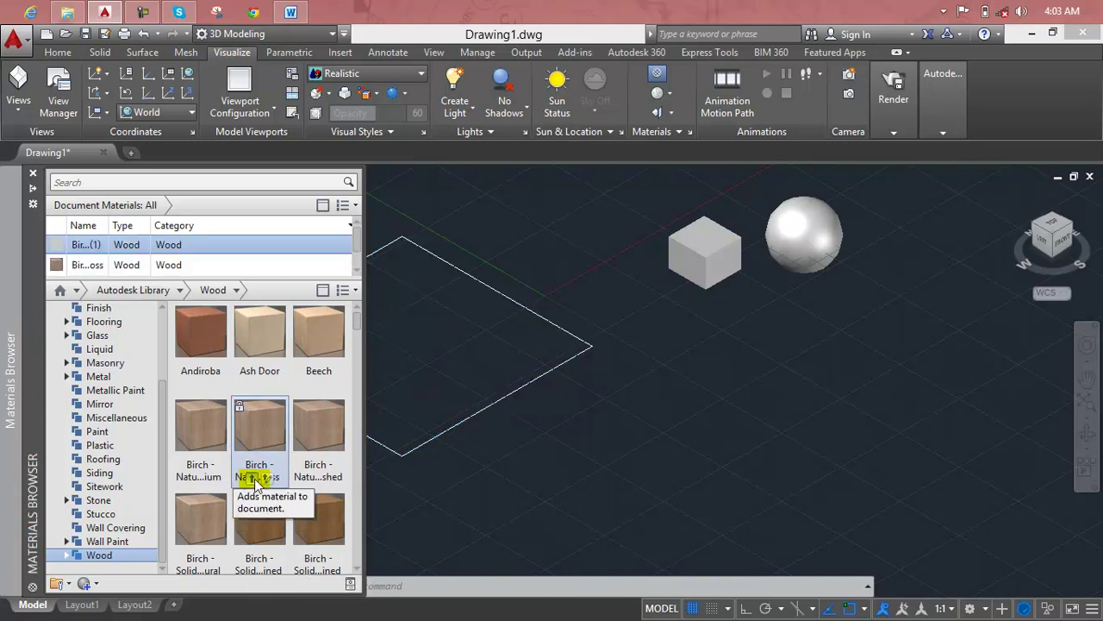
click(444, 348)
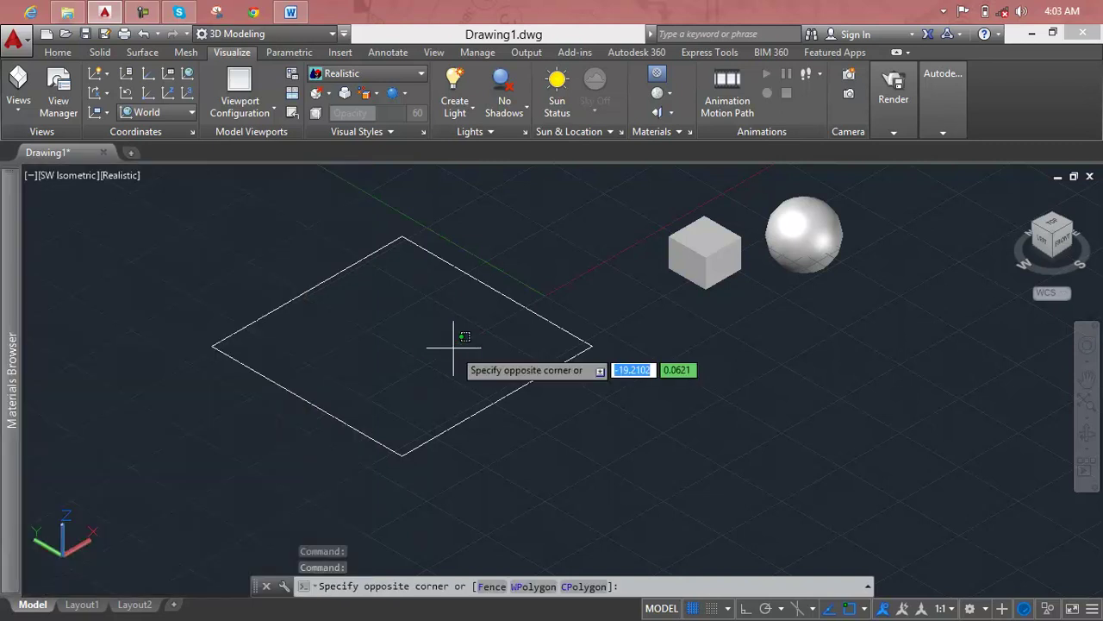
- Convert the square floor outline into a region with the REGION command
key(Escape)
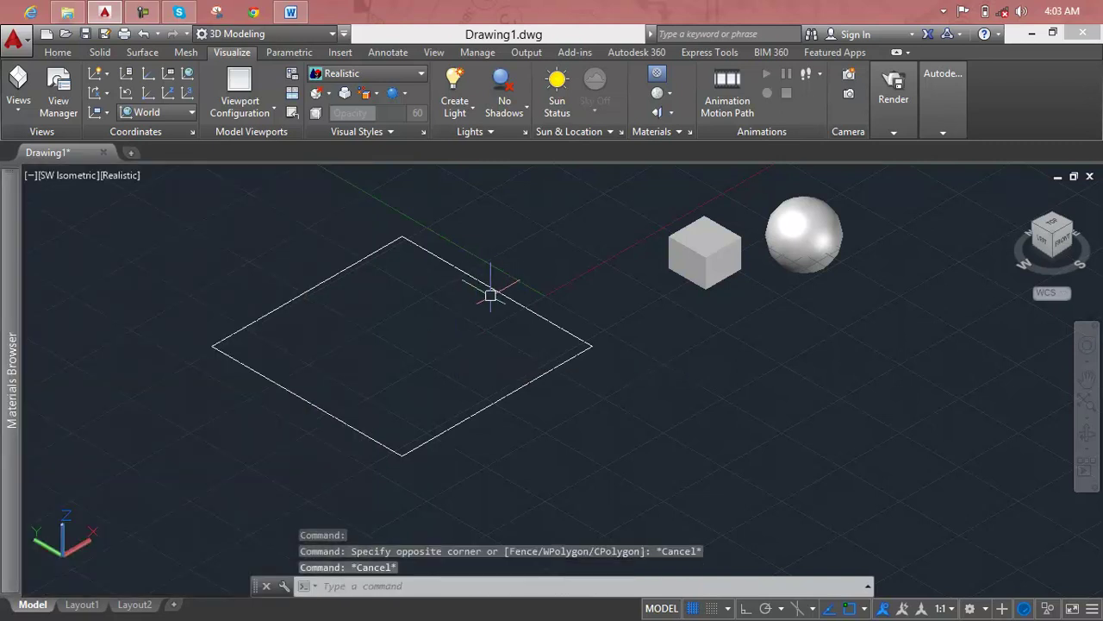
click(491, 287)
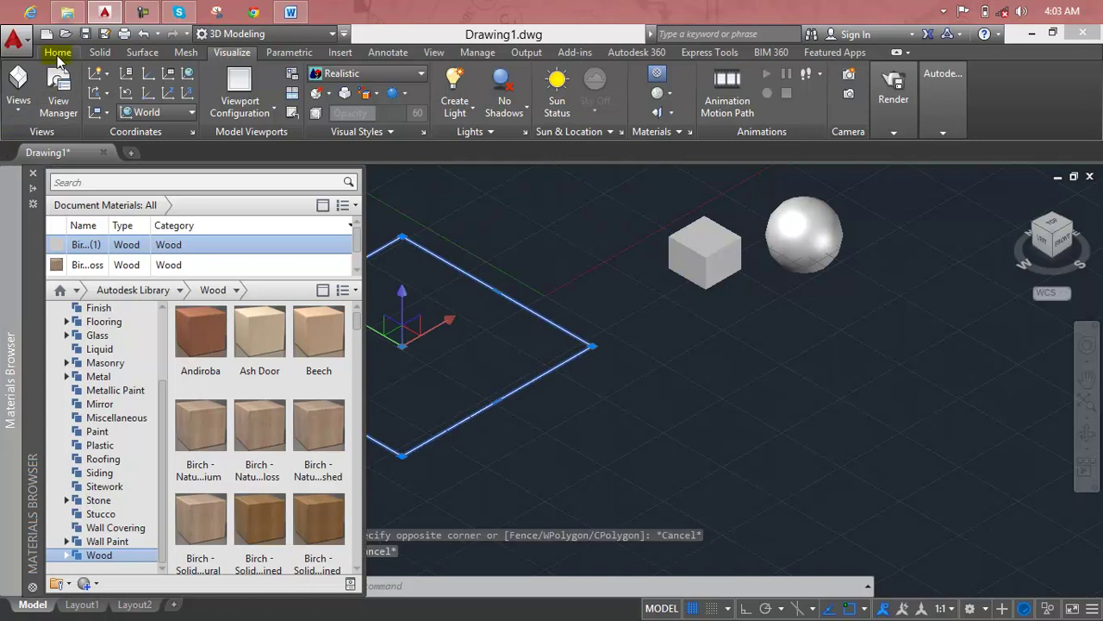
click(58, 53)
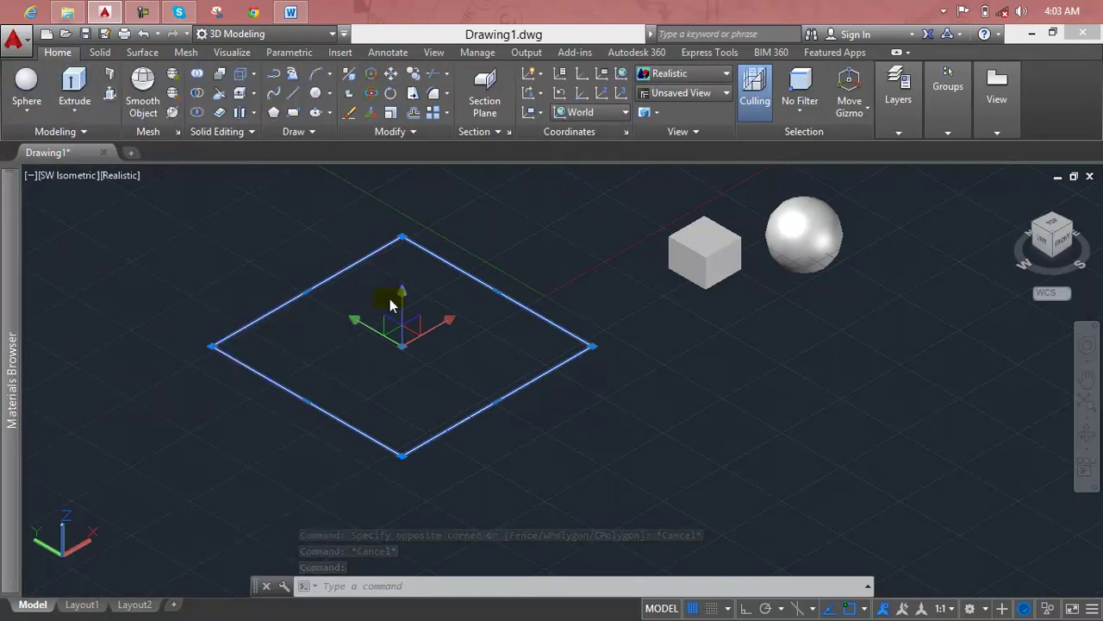
key(Escape)
text(GION)
key(Return)
click(297, 255)
click(376, 331)
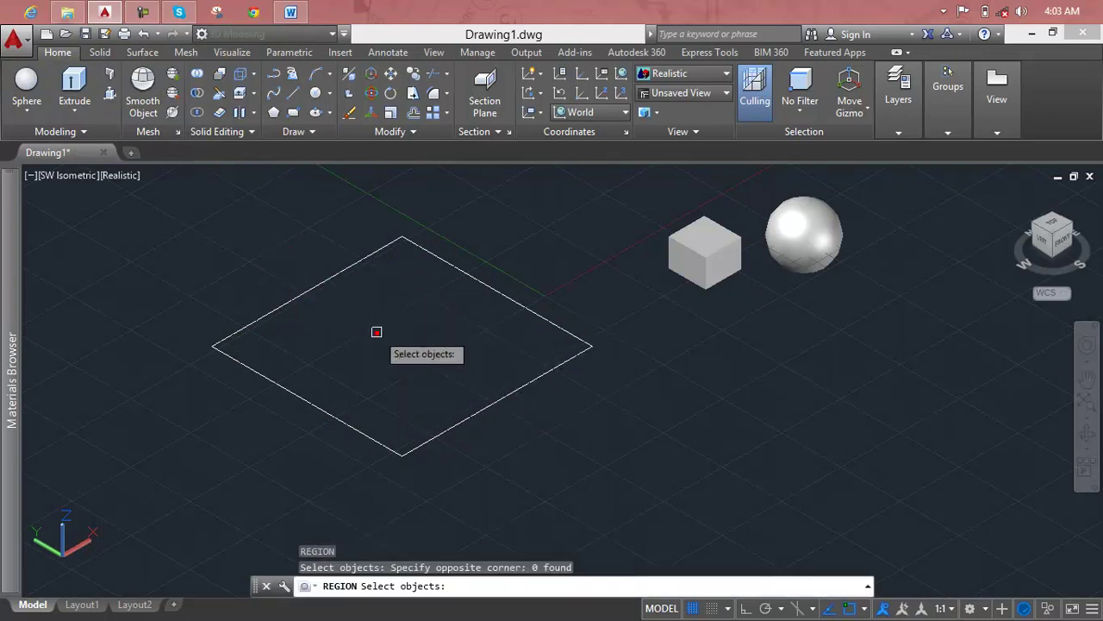
click(334, 273)
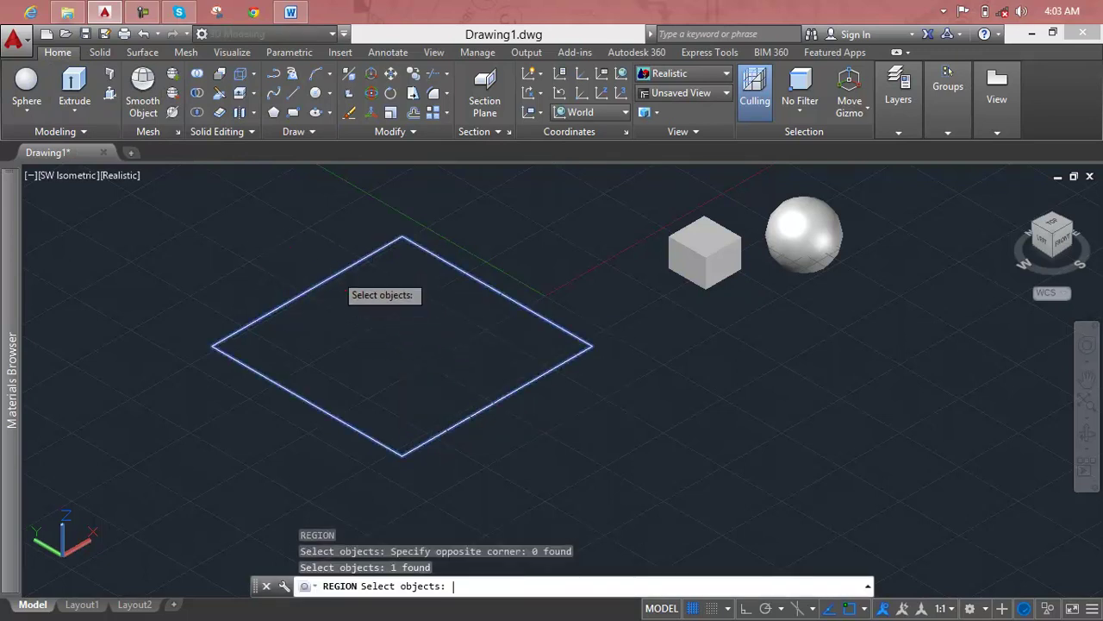
key(Return)
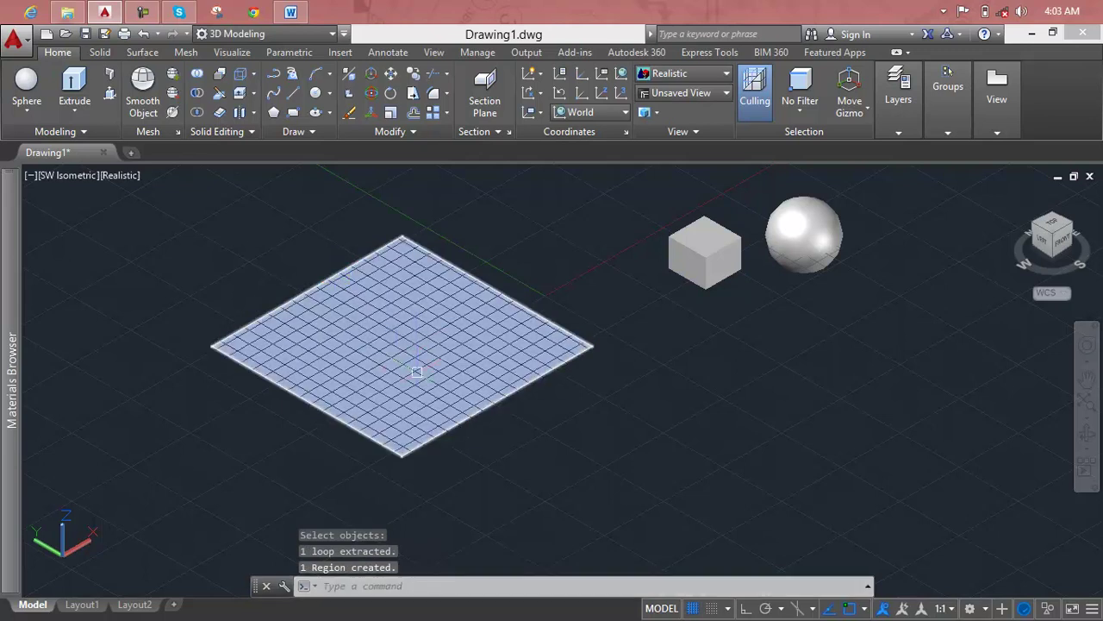
key(Escape)
key(Escape)
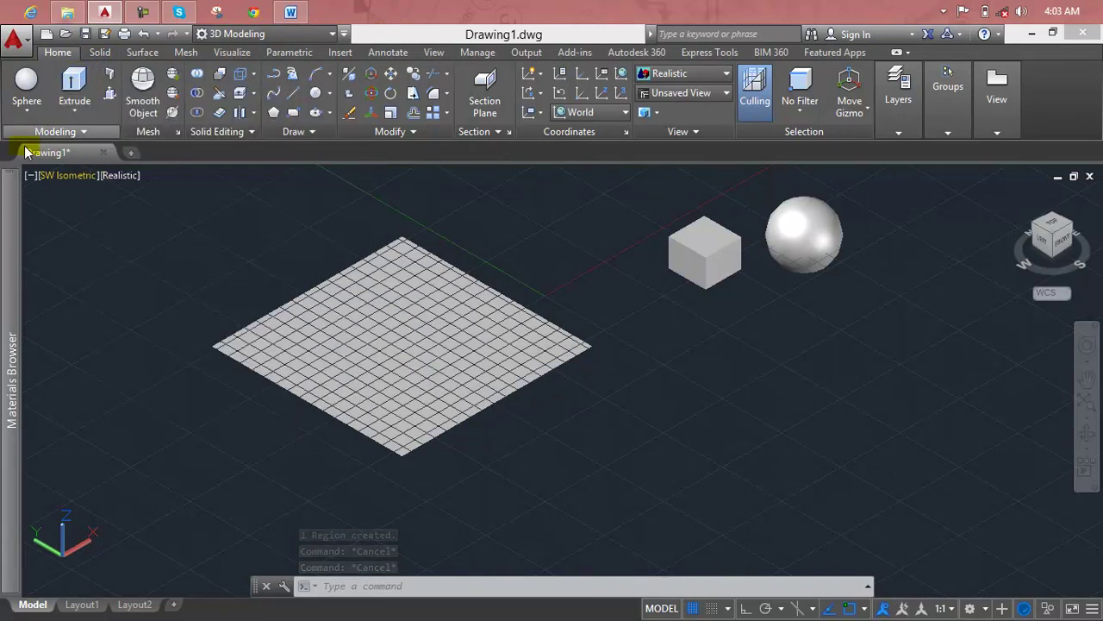
- Apply the Andiroba wood swatch to the floor region, then reframe the view on the cube and sphere
mouse_move(213, 319)
mouse_down()
mouse_move(398, 312)
mouse_move(455, 324)
mouse_up()
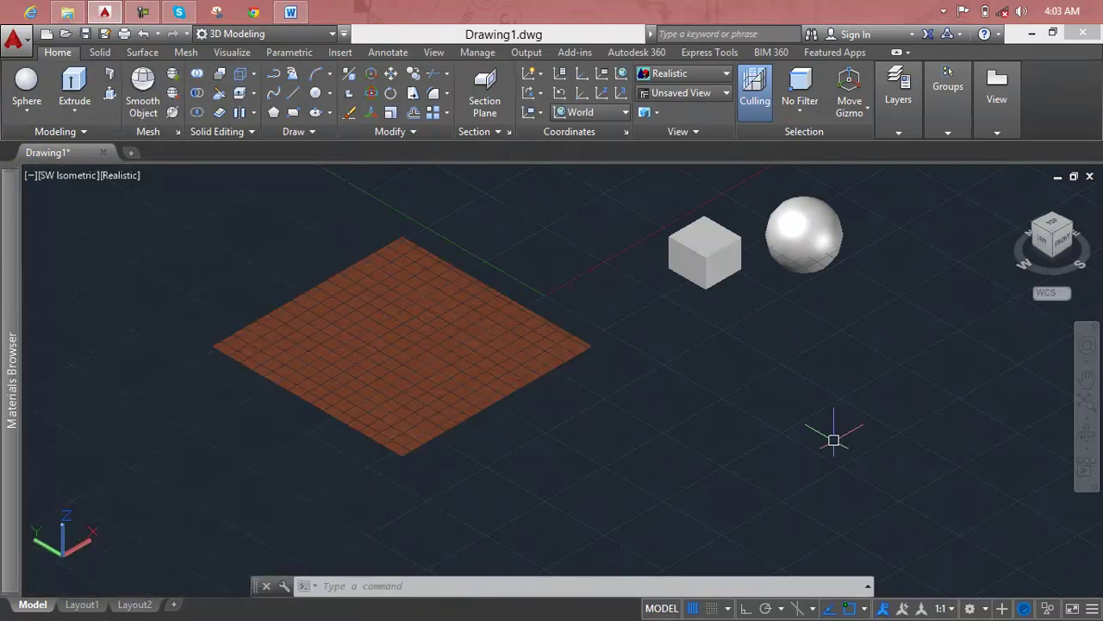
scroll(337, 360, up, 5)
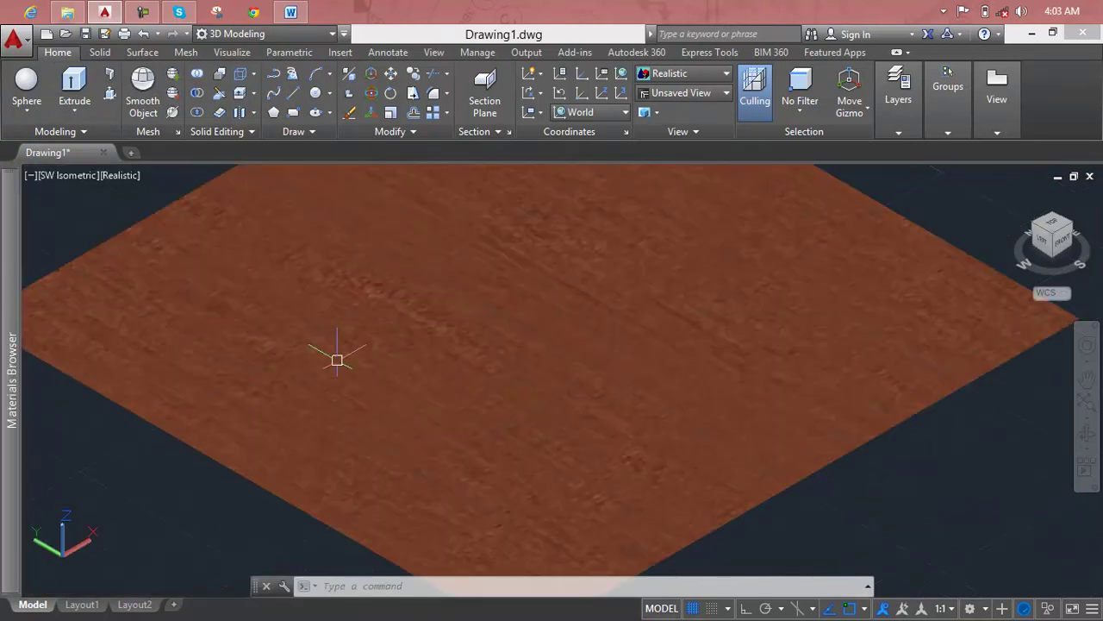
click(337, 359)
scroll(376, 351, down, 3)
scroll(468, 337, down, 2)
middle_drag(468, 337, 216, 446)
scroll(487, 362, up, 3)
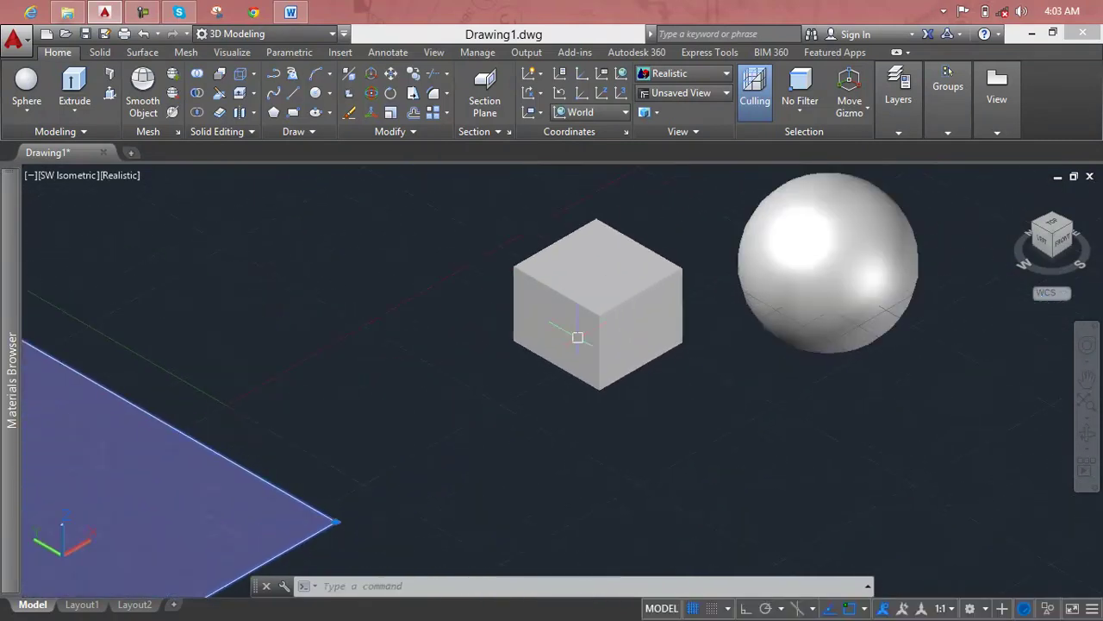
scroll(603, 323, up, 2)
middle_drag(626, 319, 499, 349)
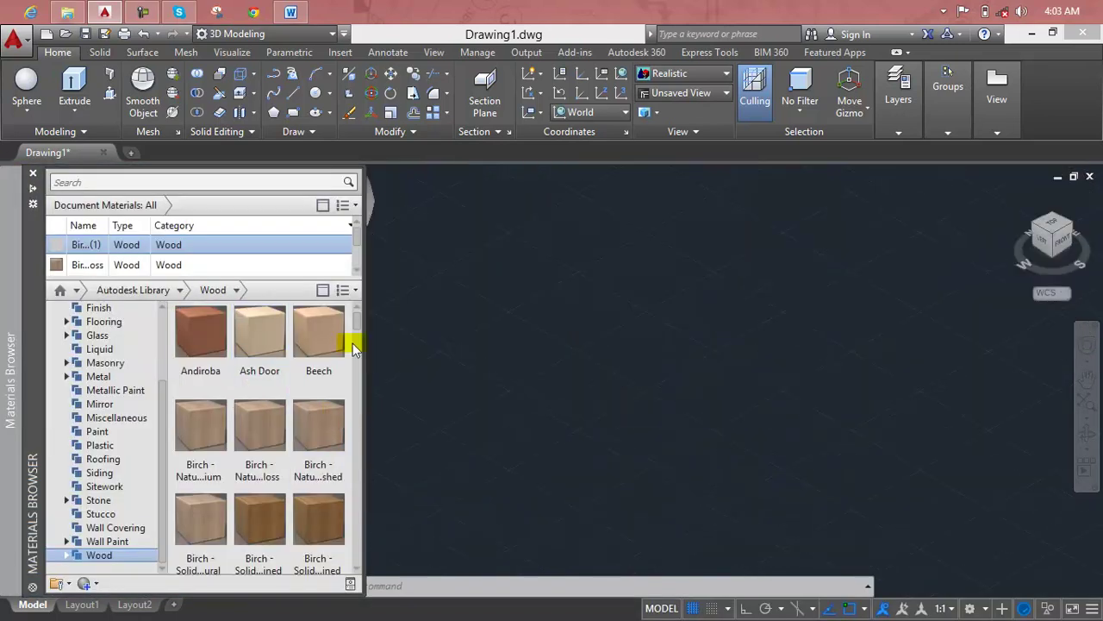
- Apply the Pink paint from the Paint library to the cube
mouse_move(405, 285)
middle_down()
mouse_move(451, 281)
mouse_move(775, 362)
middle_up()
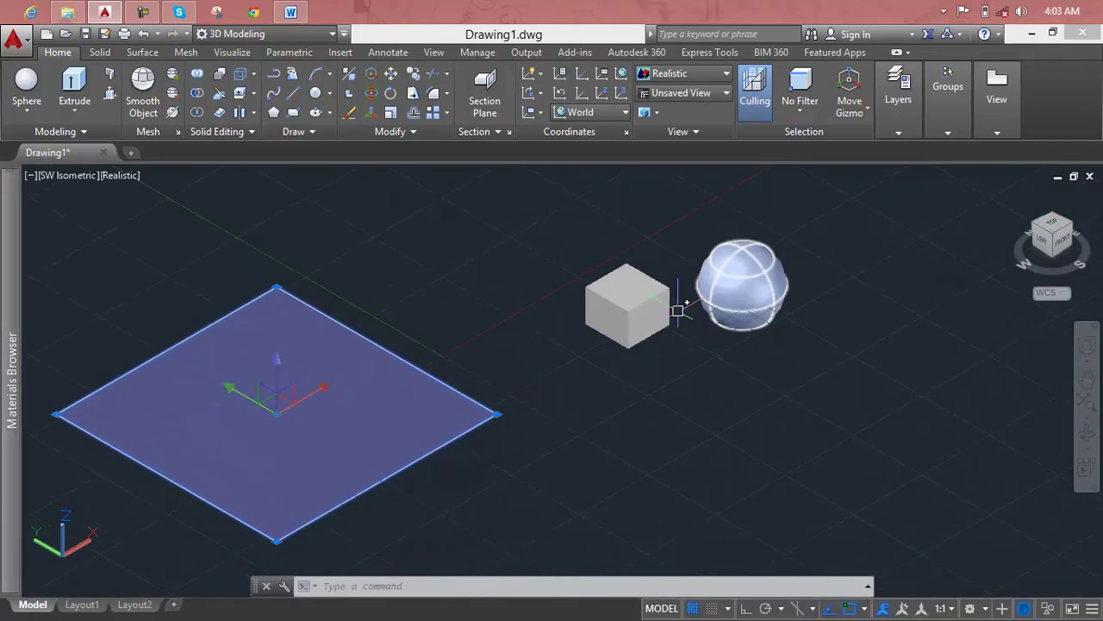
scroll(603, 289, up, 2)
scroll(655, 283, up, 1)
scroll(655, 283, up, 2)
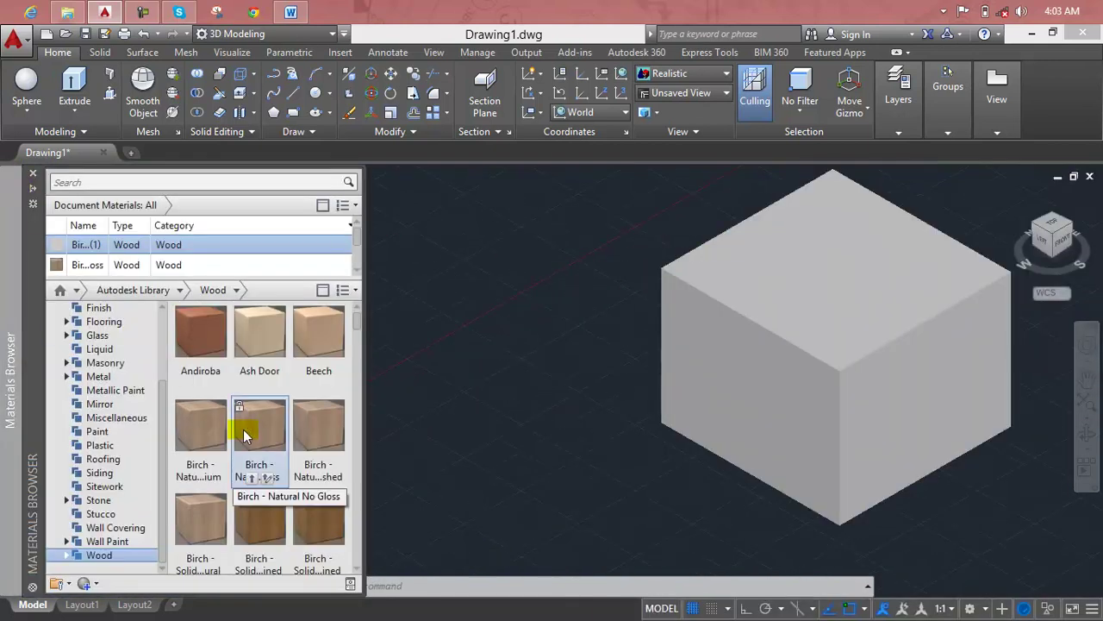
click(130, 428)
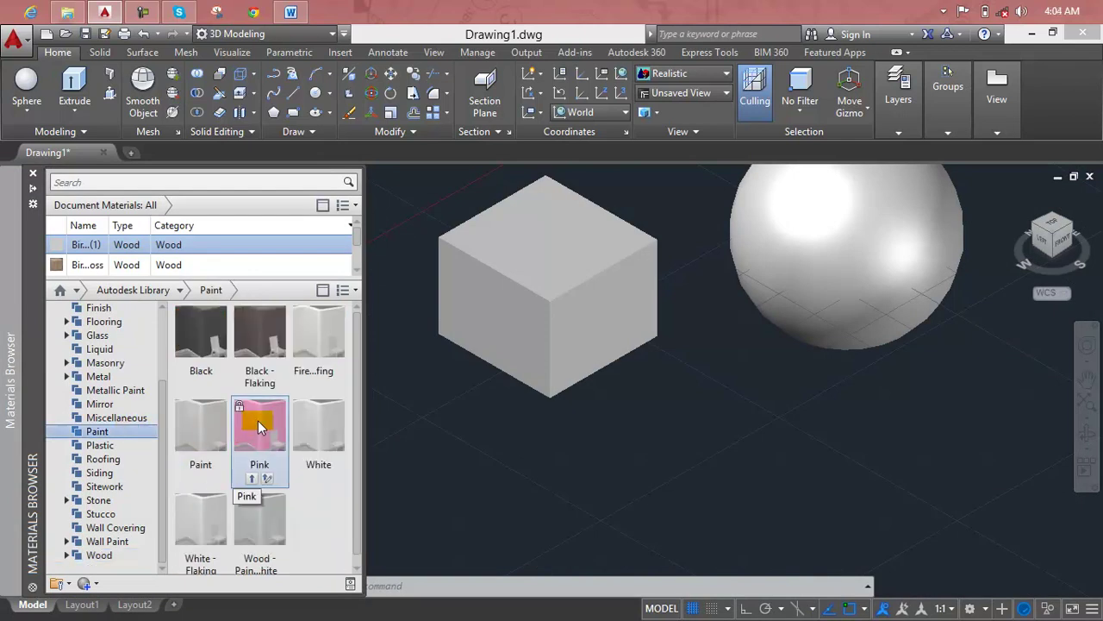
drag(261, 426, 543, 274)
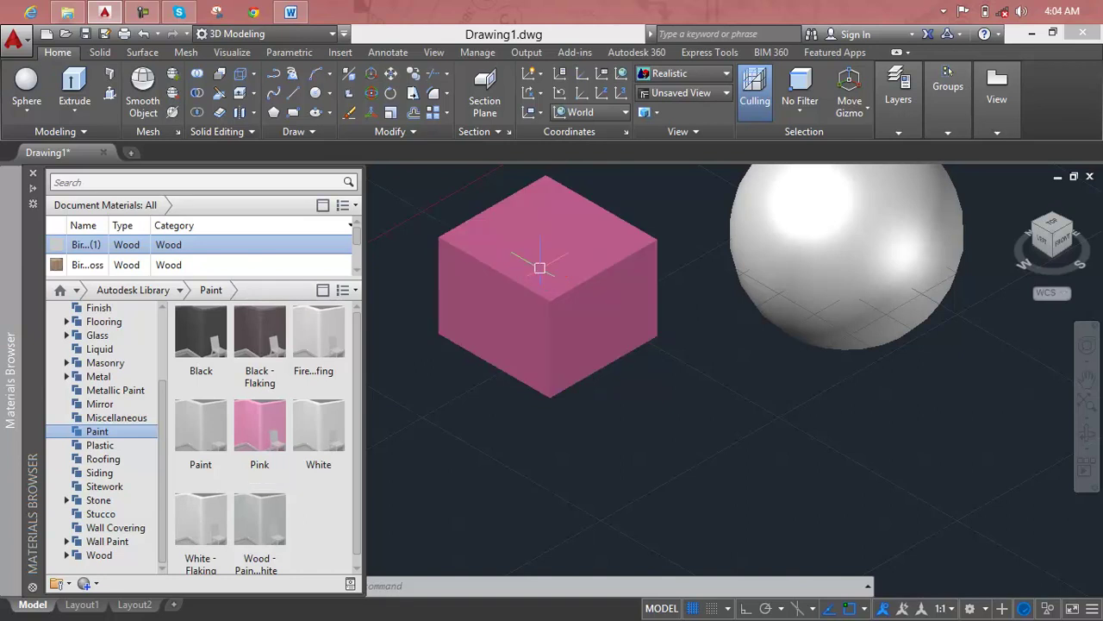
key(Escape)
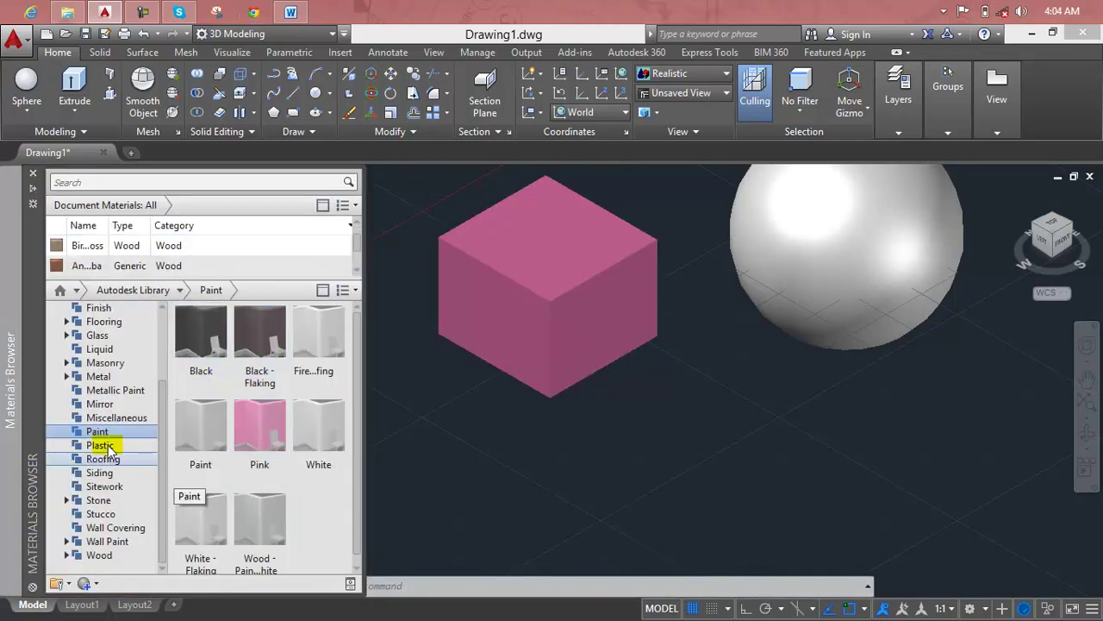
- Replace the cube's pink with the LED - Red On plastic material
click(100, 445)
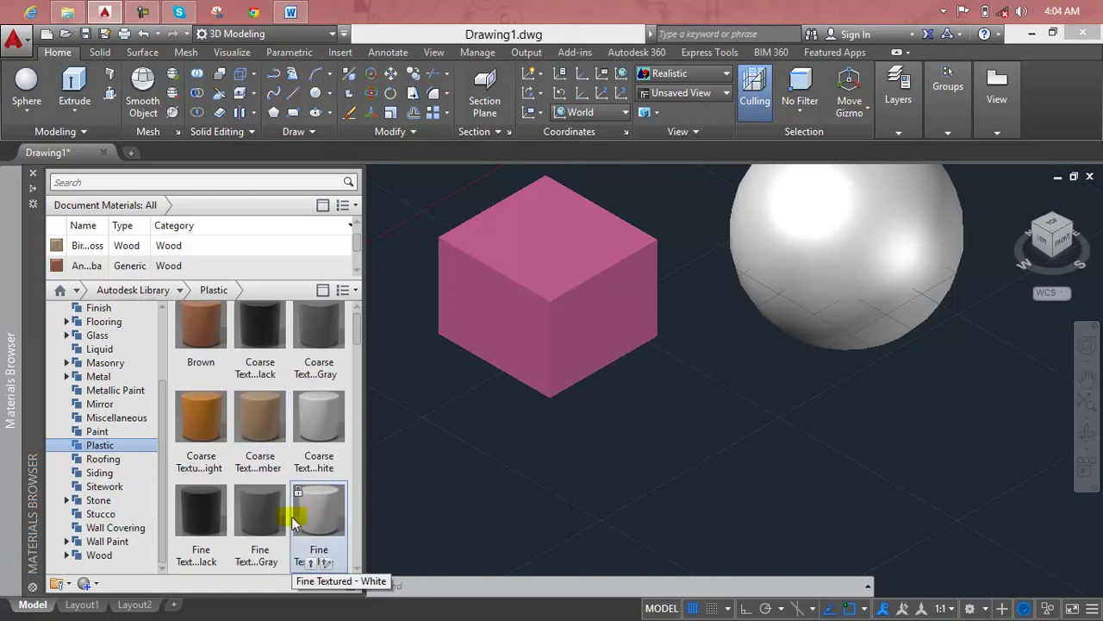
scroll(336, 395, down, 5)
mouse_move(318, 345)
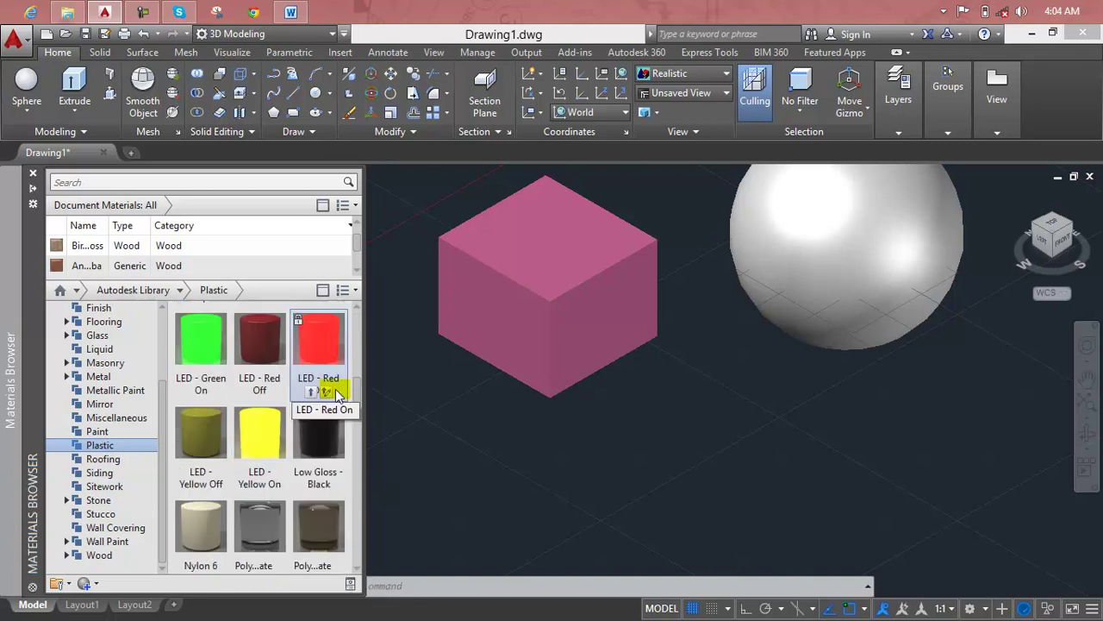
drag(343, 347, 523, 291)
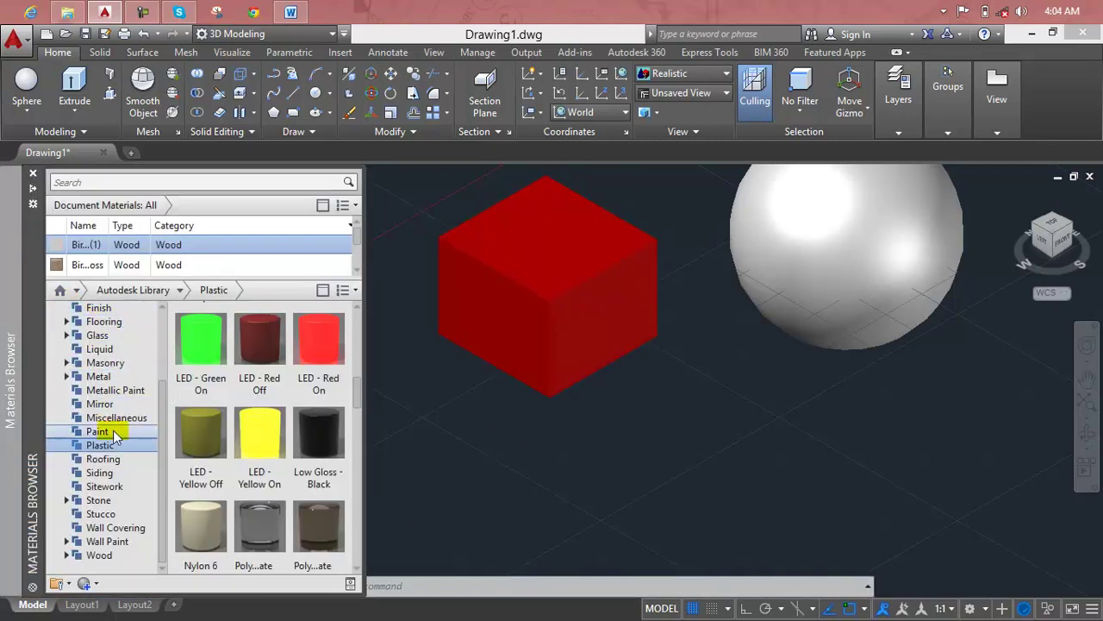
- Select the sphere and apply the transparent light red material to it
click(893, 251)
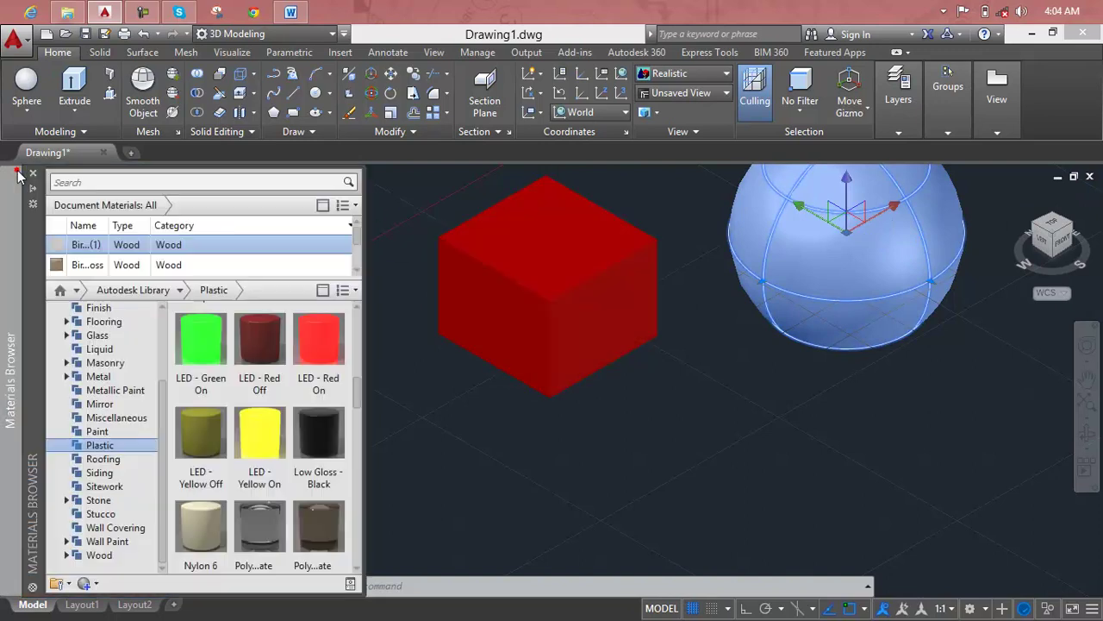
scroll(259, 431, up, 2)
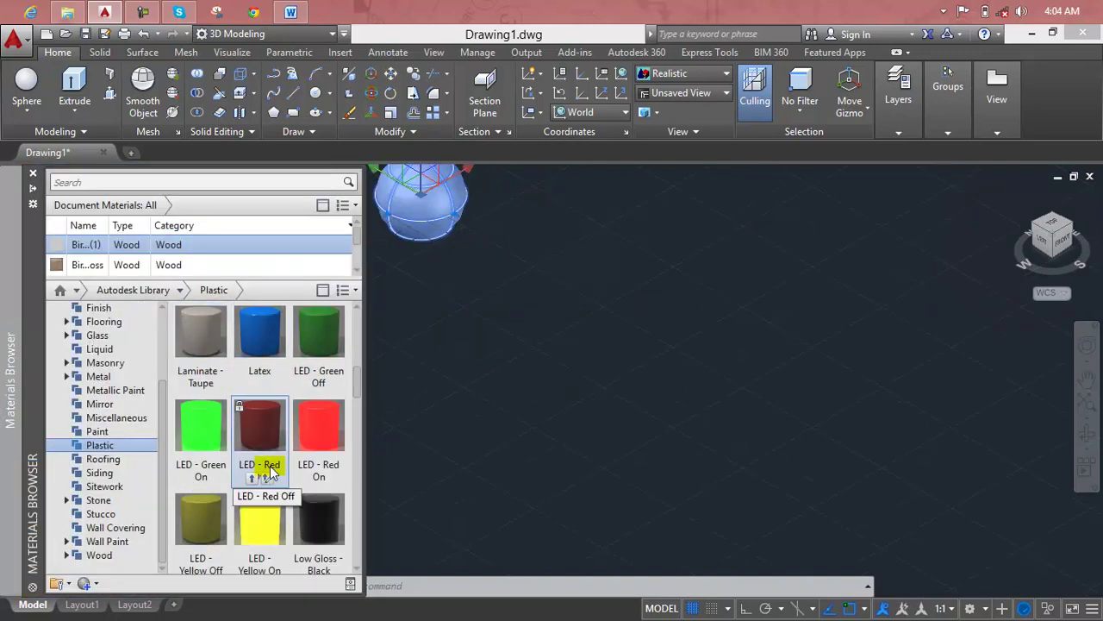
scroll(279, 466, up, 5)
scroll(279, 467, up, 1)
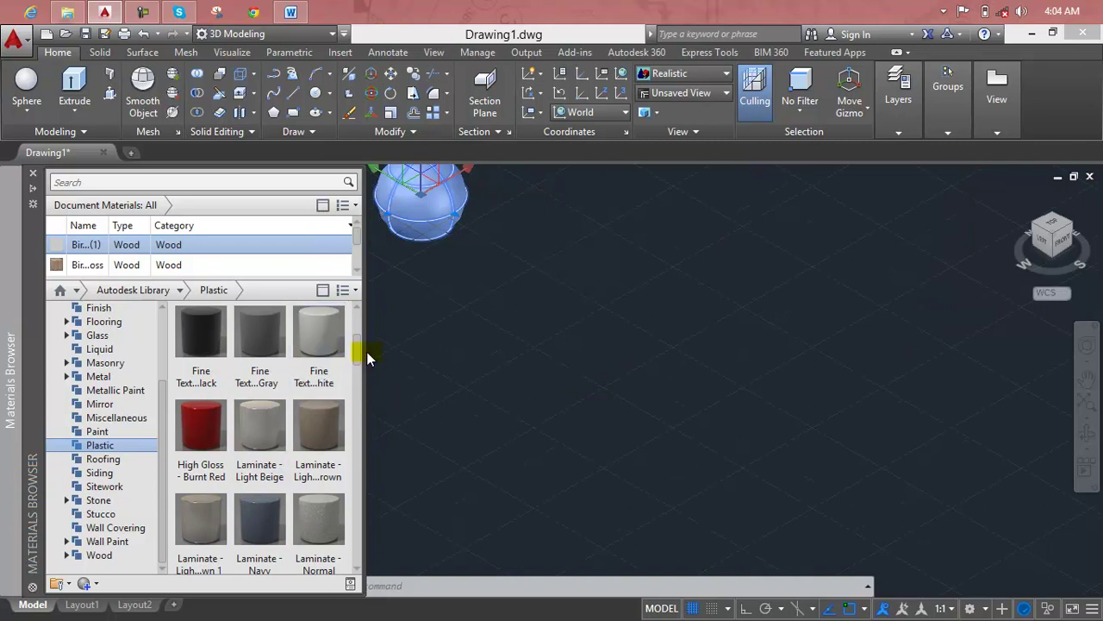
drag(356, 348, 356, 536)
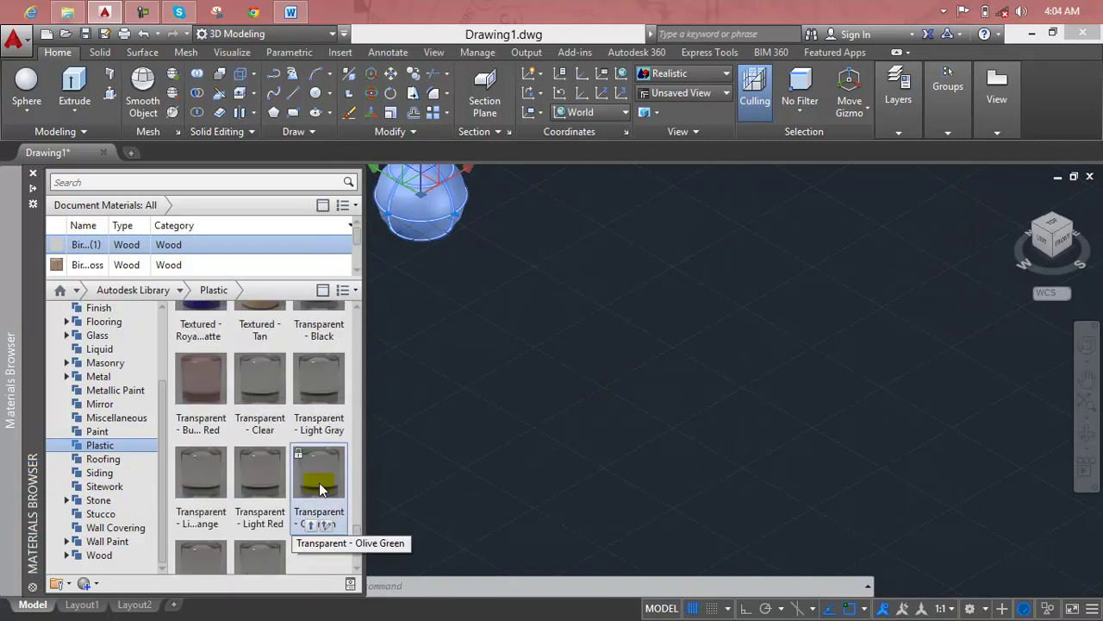
mouse_move(259, 474)
click(270, 475)
drag(270, 475, 405, 188)
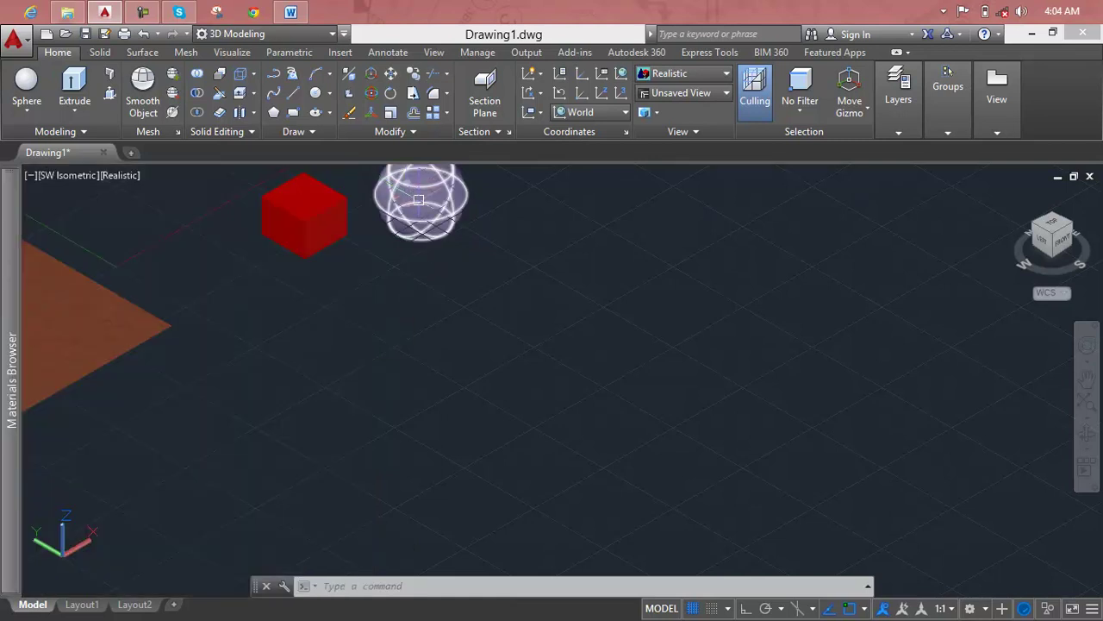
- Sort Document Materials by category and apply the red plastic material to the sphere
middle_drag(428, 214, 485, 305)
scroll(486, 305, up, 5)
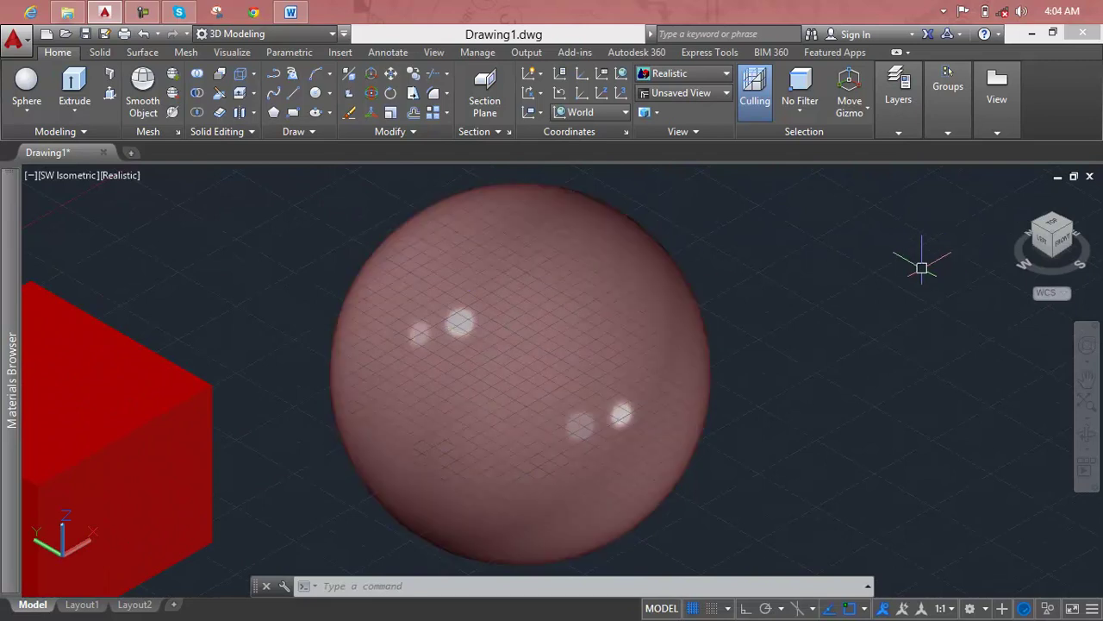
scroll(882, 271, down, 5)
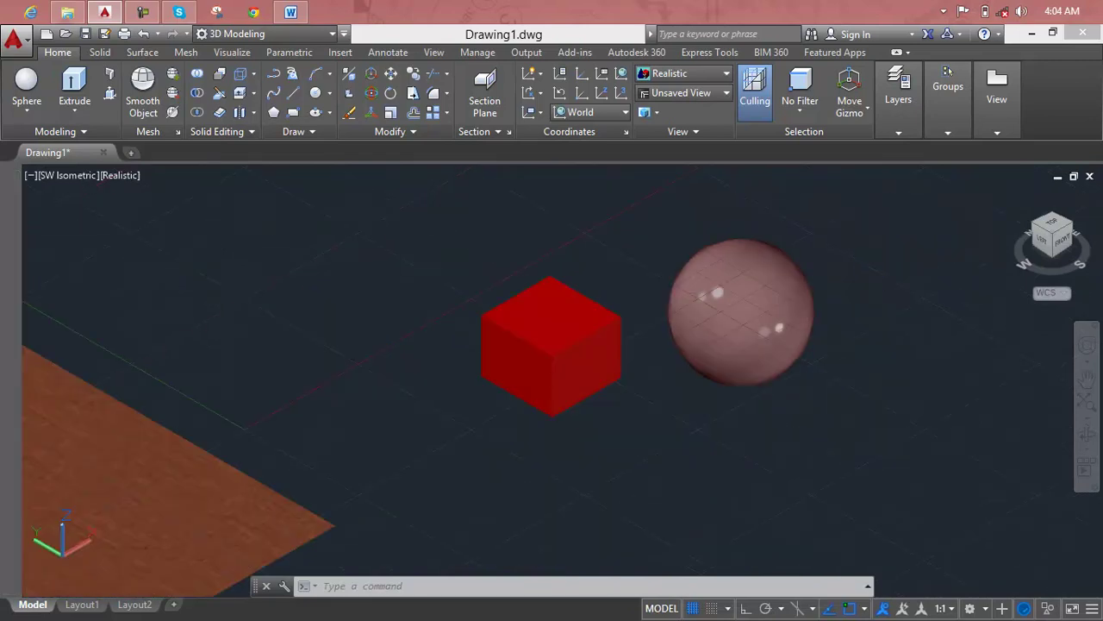
middle_drag(882, 271, 796, 295)
click(685, 330)
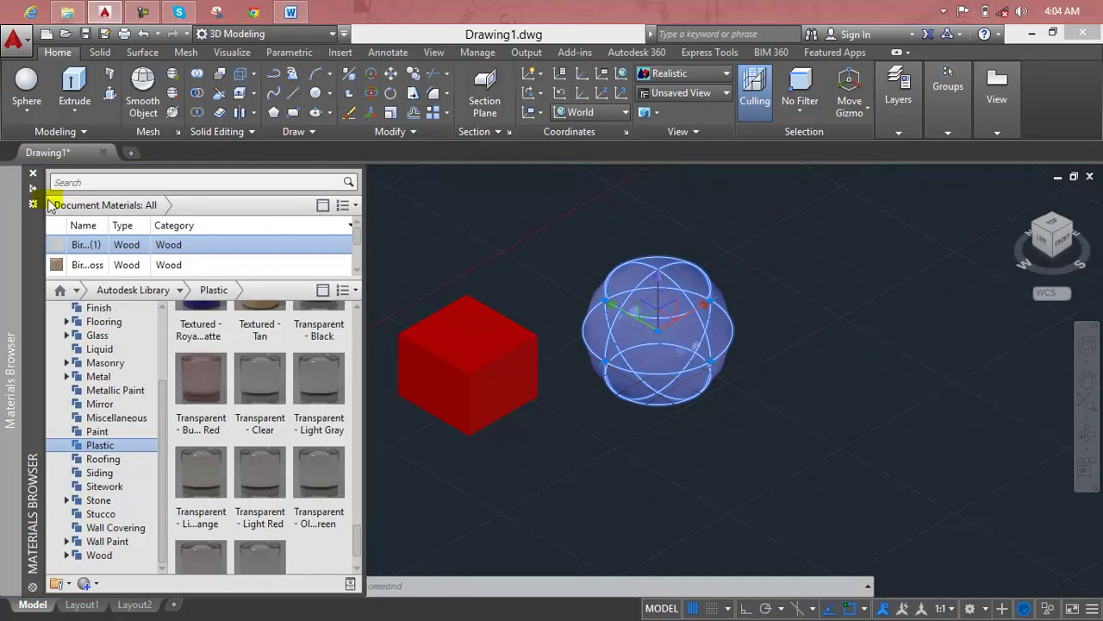
mouse_move(198, 243)
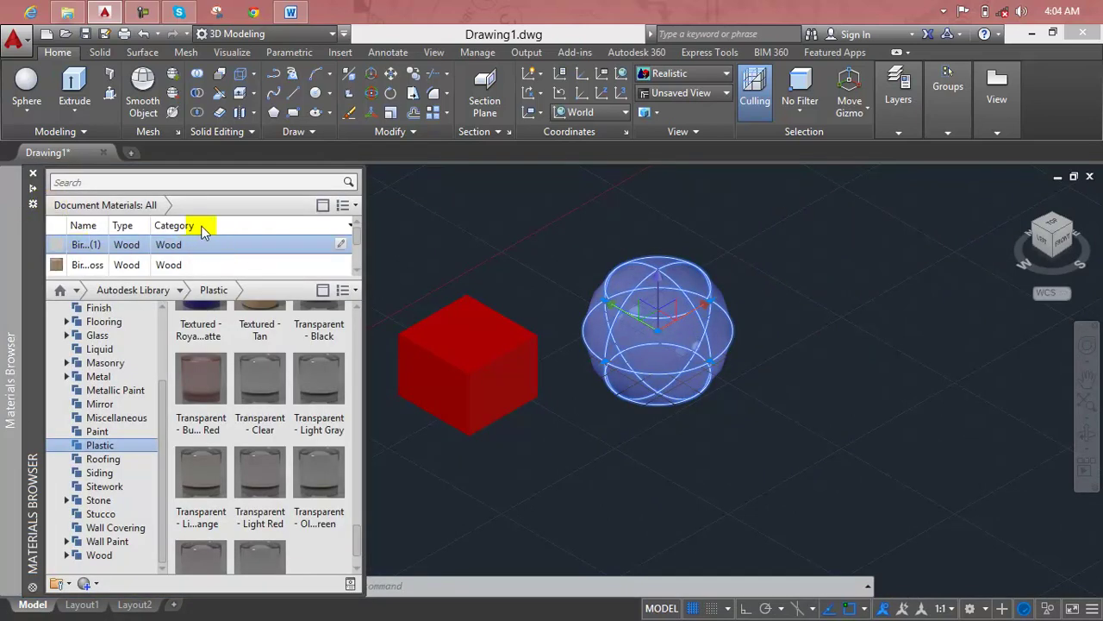
click(207, 226)
drag(358, 241, 360, 259)
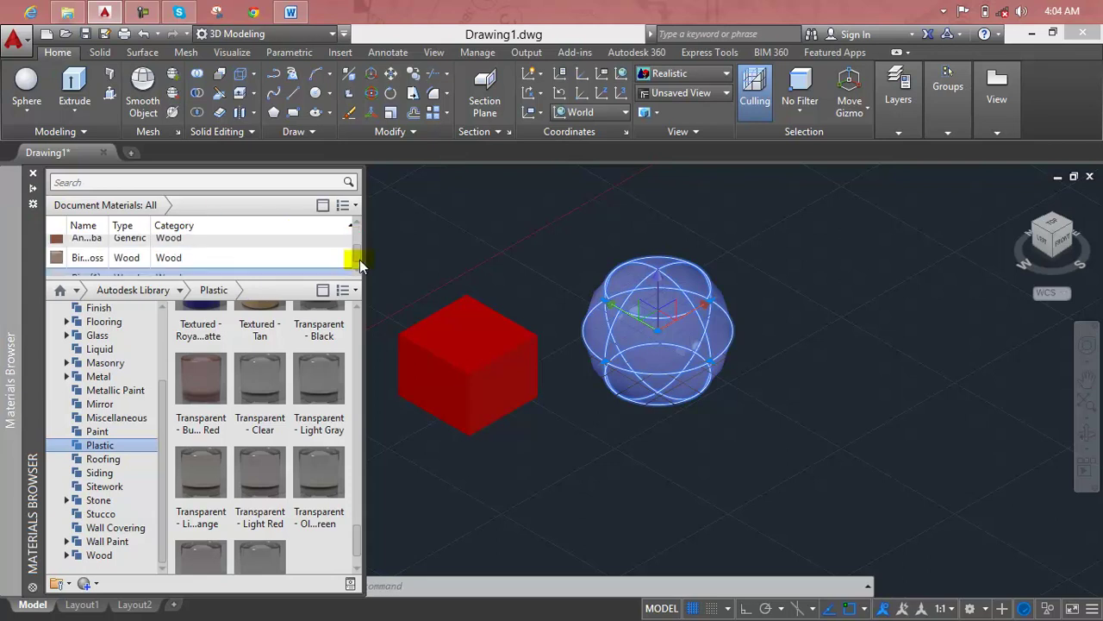
scroll(133, 261, up, 2)
click(133, 263)
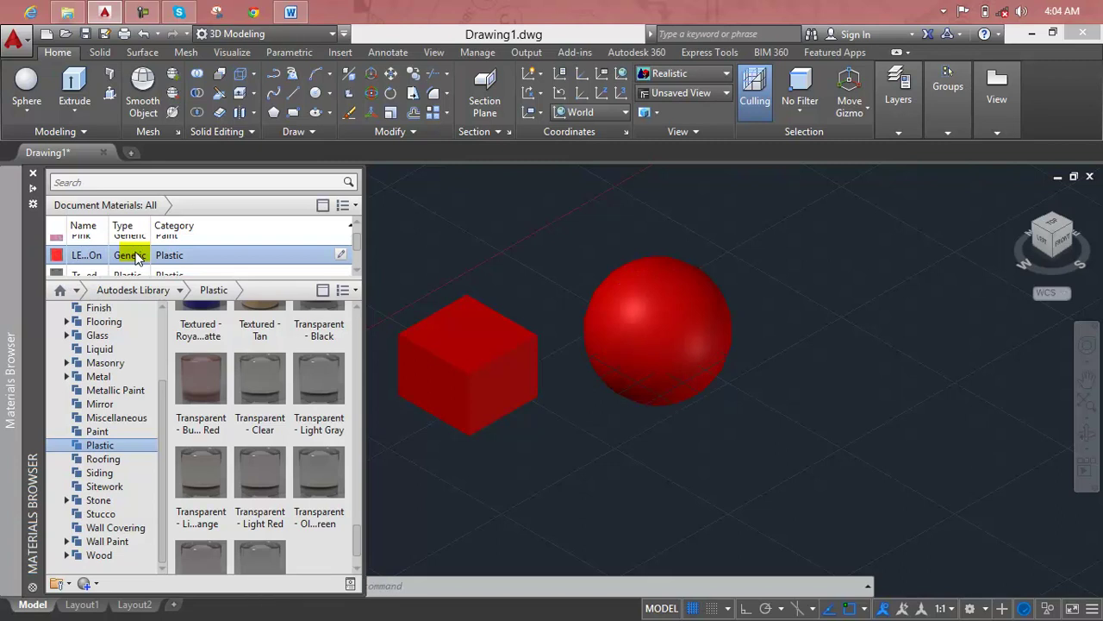
- Reselect the sphere and give it the Birch - Natural No Gloss wood material
scroll(136, 256, up, 1)
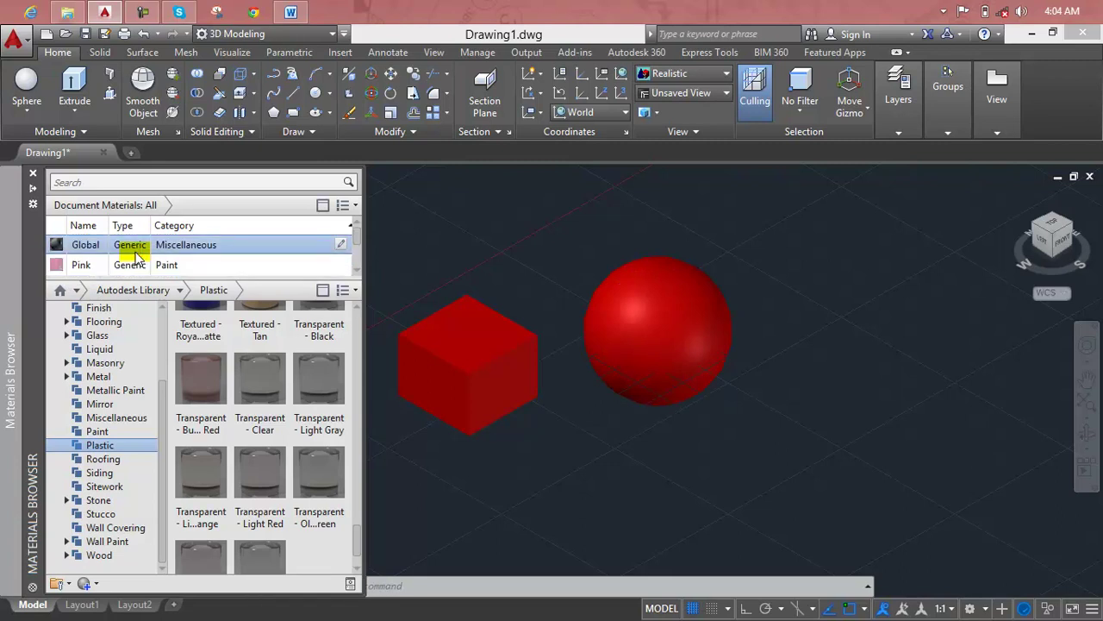
click(135, 267)
scroll(136, 266, down, 2)
scroll(135, 266, down, 3)
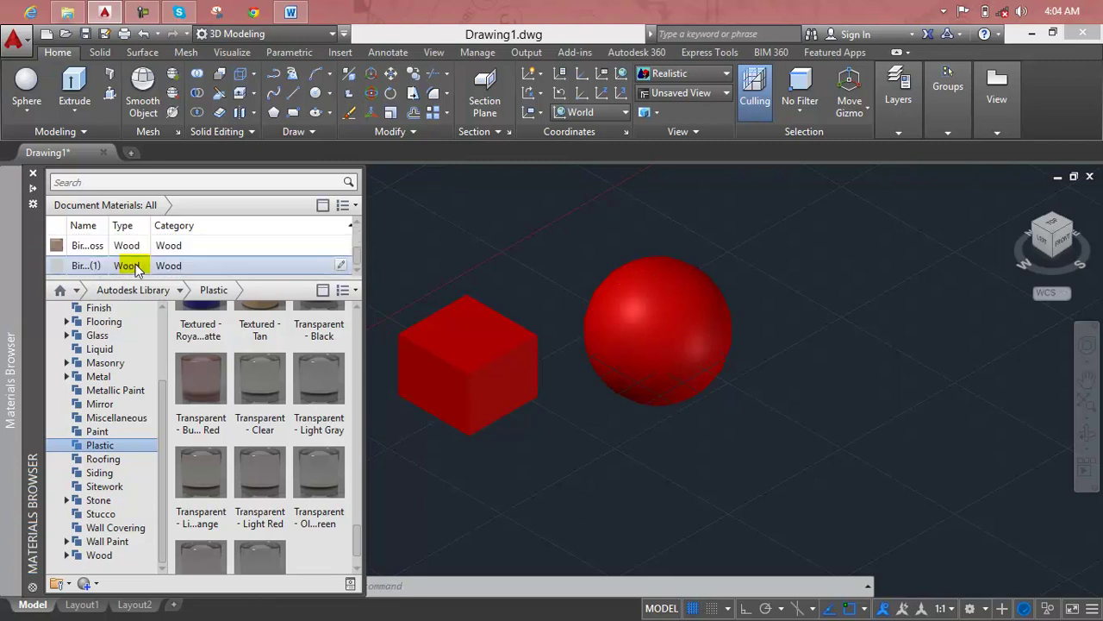
click(620, 325)
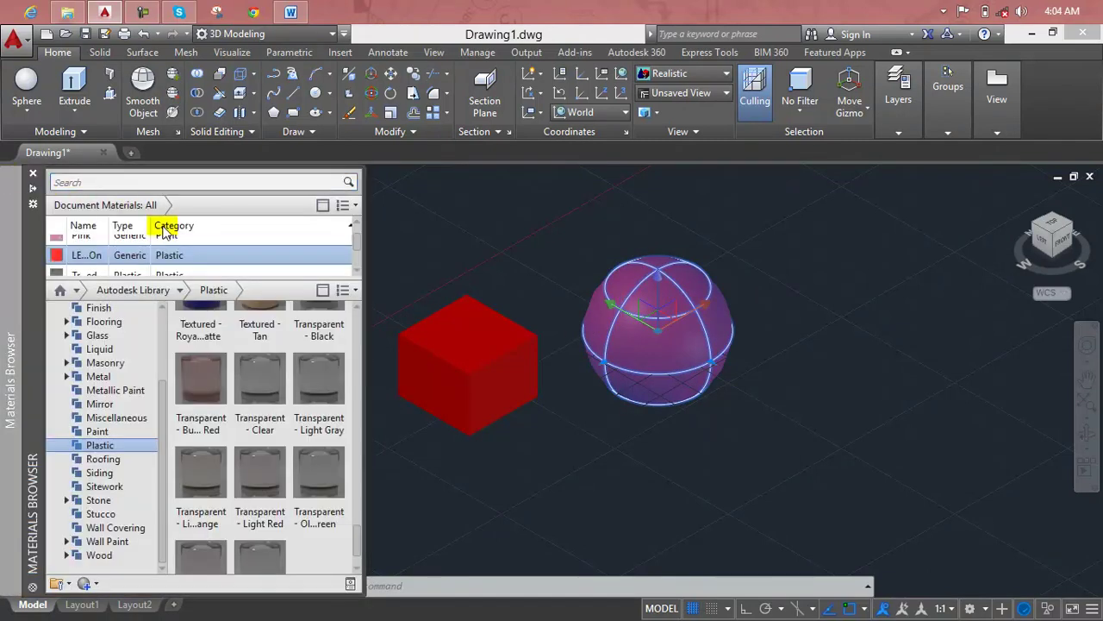
scroll(166, 235, down, 1)
scroll(166, 235, down, 1)
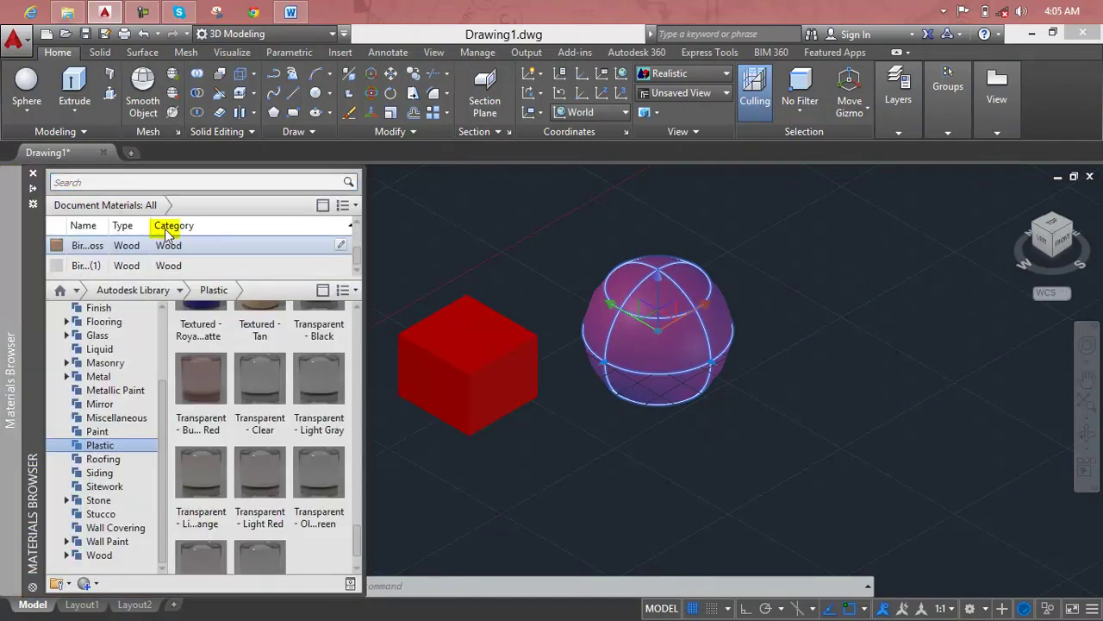
scroll(168, 258, up, 1)
drag(167, 265, 741, 331)
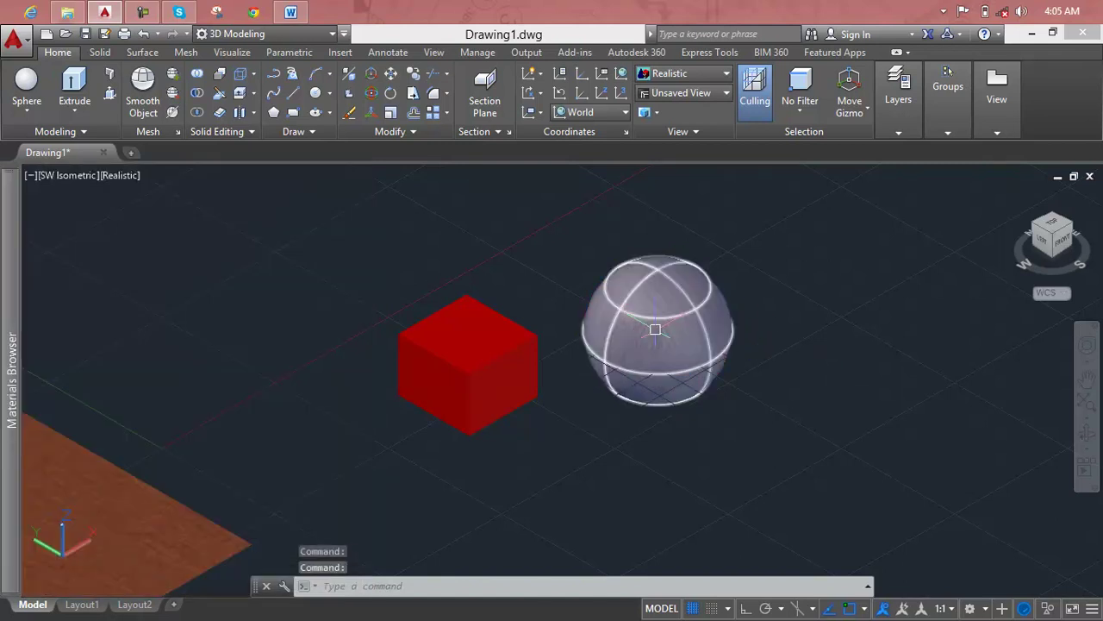
- Pick the Andiroba wood material in the Document Materials list
scroll(655, 329, up, 5)
scroll(655, 329, down, 4)
scroll(655, 330, down, 2)
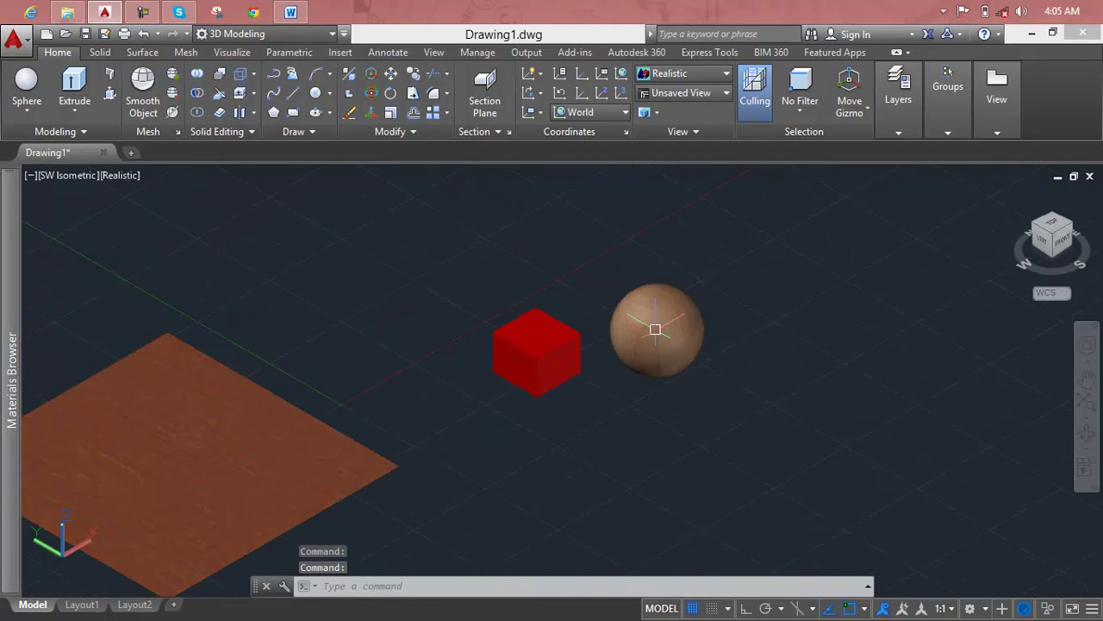
scroll(655, 329, up, 2)
mouse_move(12, 379)
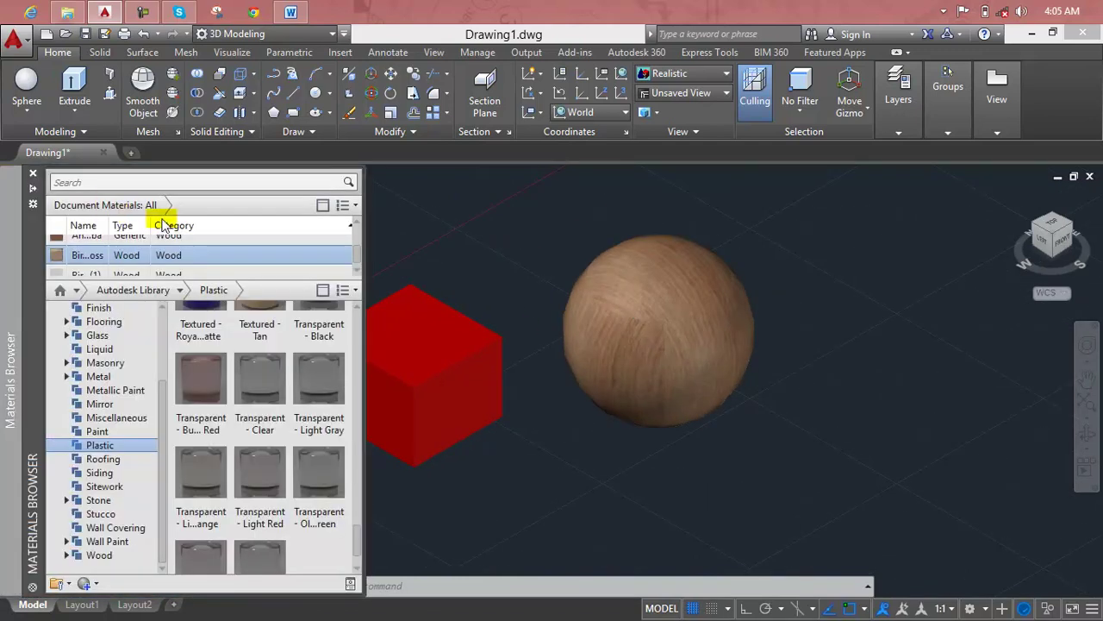
scroll(198, 237, up, 1)
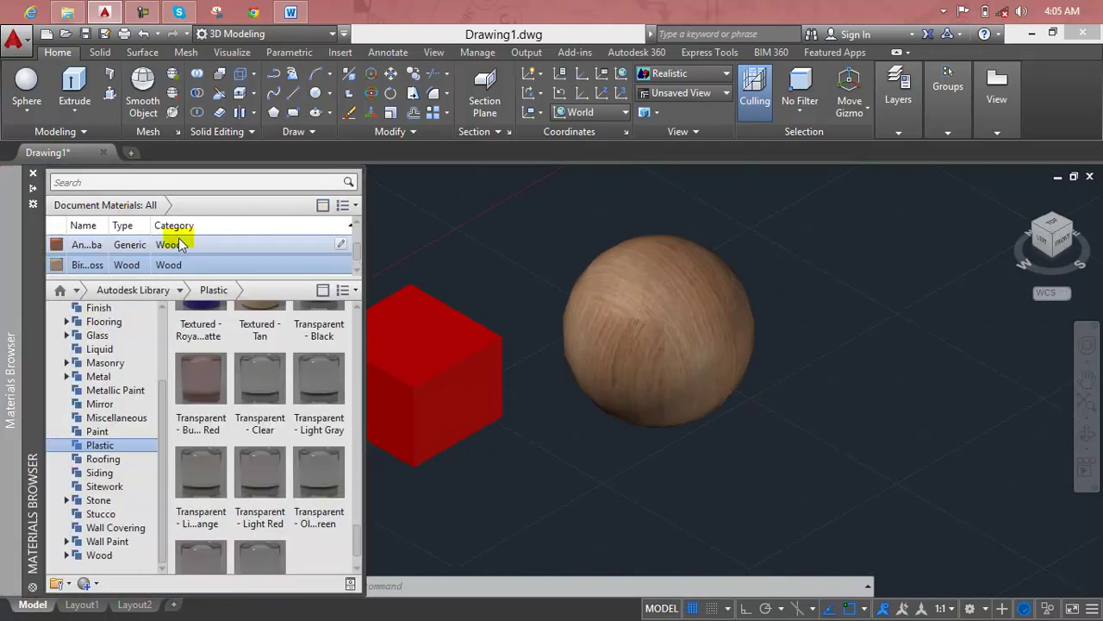
click(179, 244)
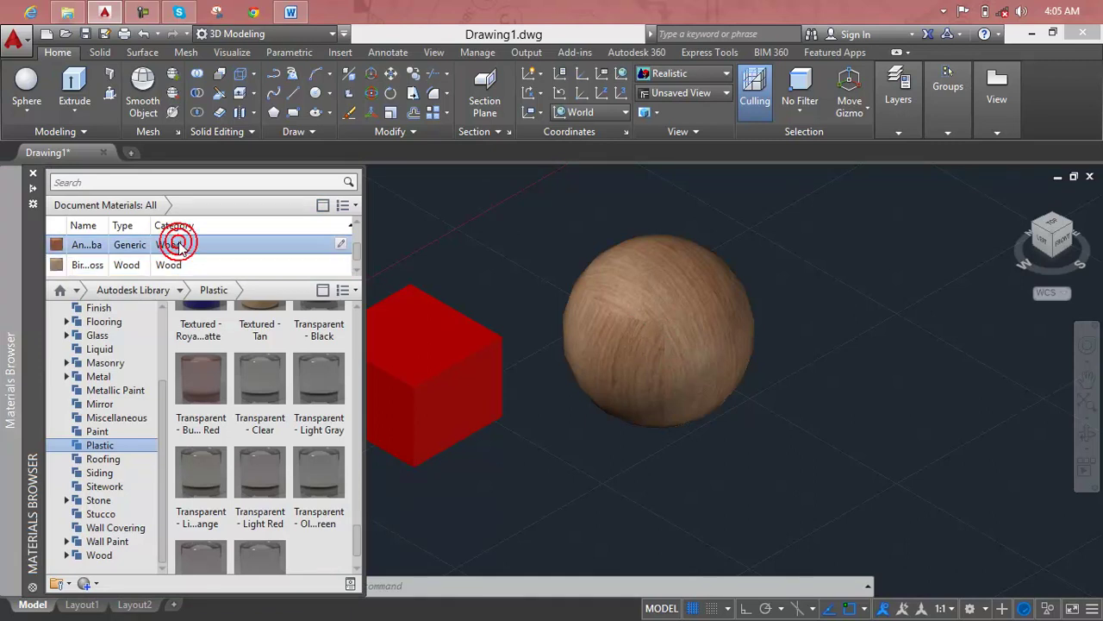
- Edit the Andiroba material, dragging its Image Fade slider from 100 down to 36
double_click(222, 244)
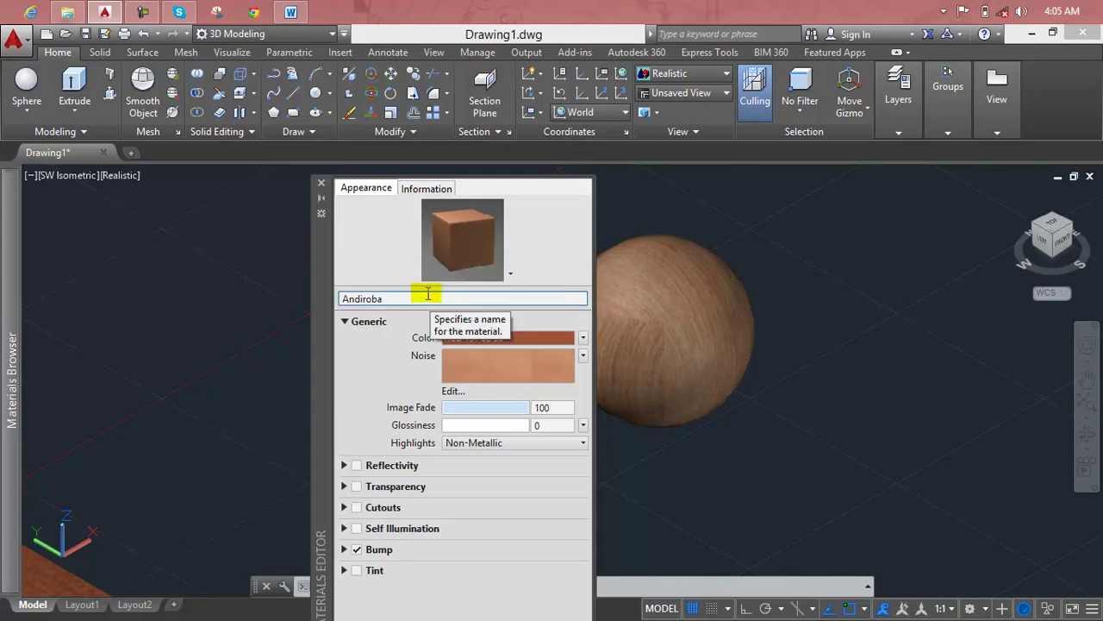
mouse_move(312, 234)
mouse_down()
mouse_move(231, 233)
mouse_move(216, 216)
mouse_up()
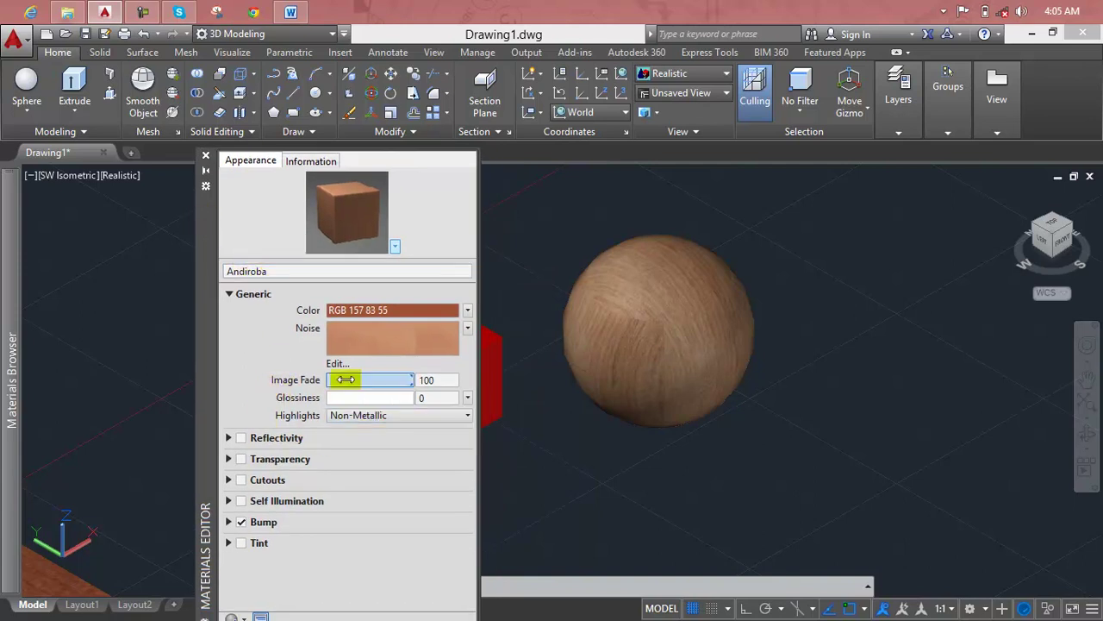
drag(404, 379, 353, 380)
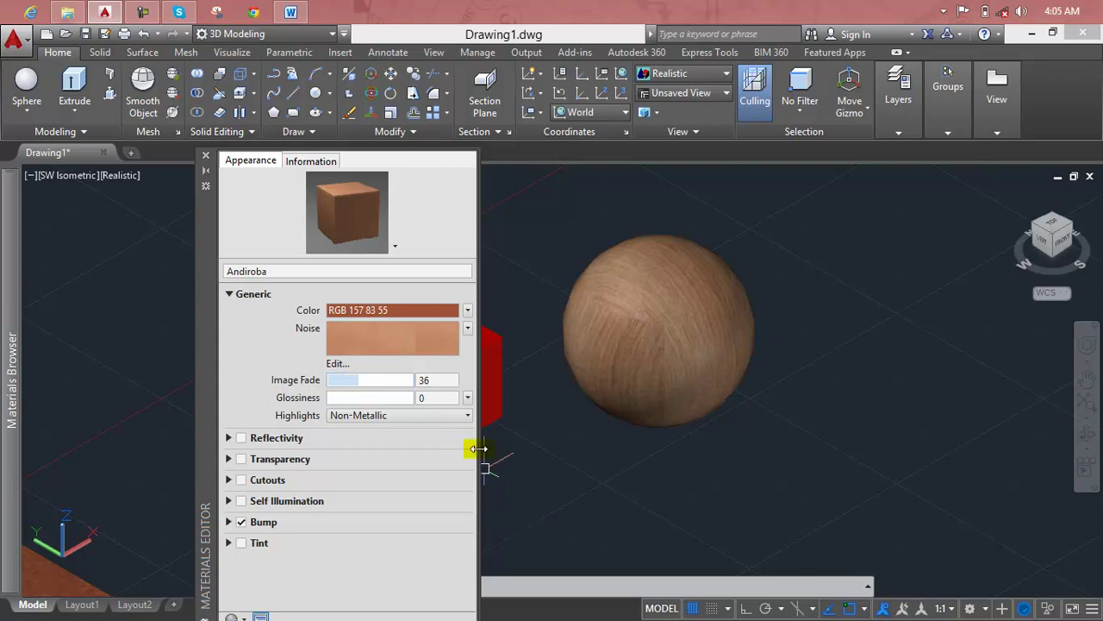
click(621, 279)
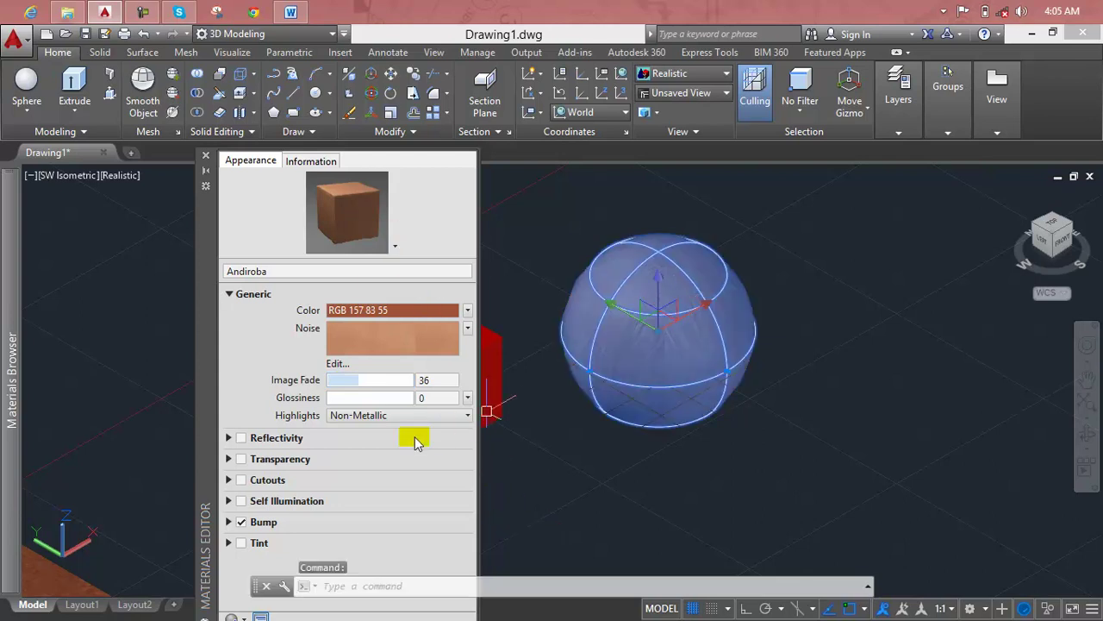
click(379, 396)
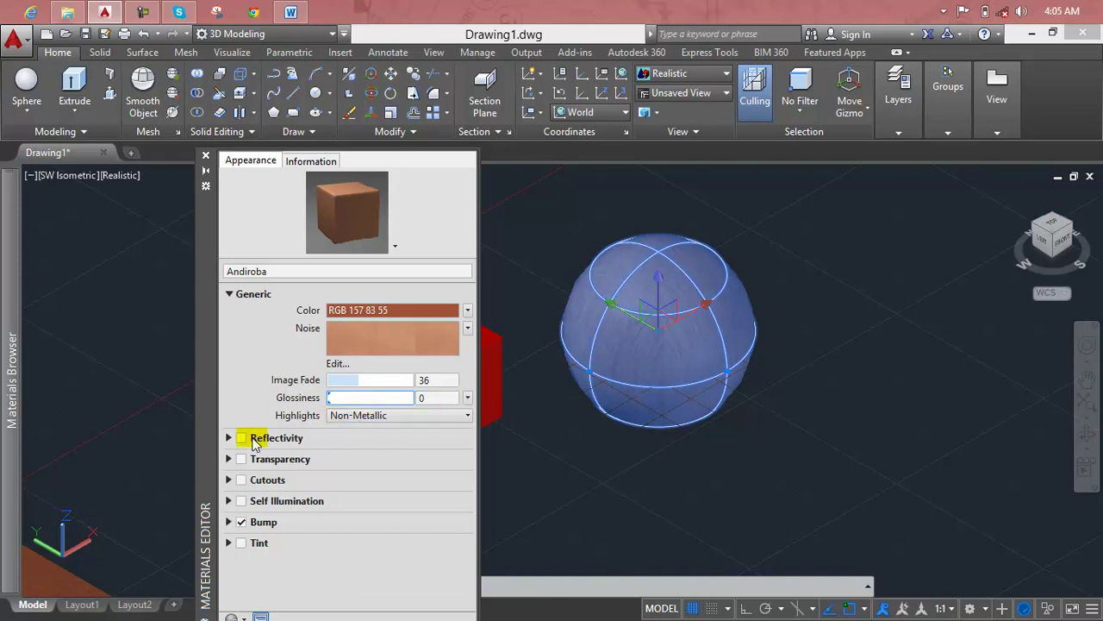
- Expand Reflectivity and Transparency and enable transparency for Andiroba
click(251, 439)
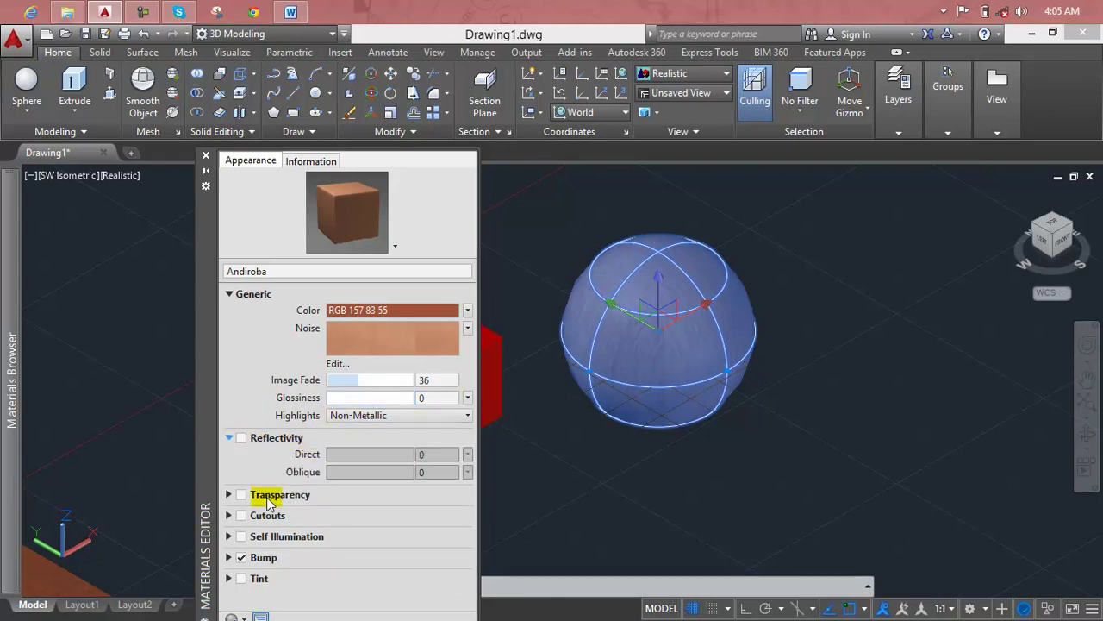
click(262, 494)
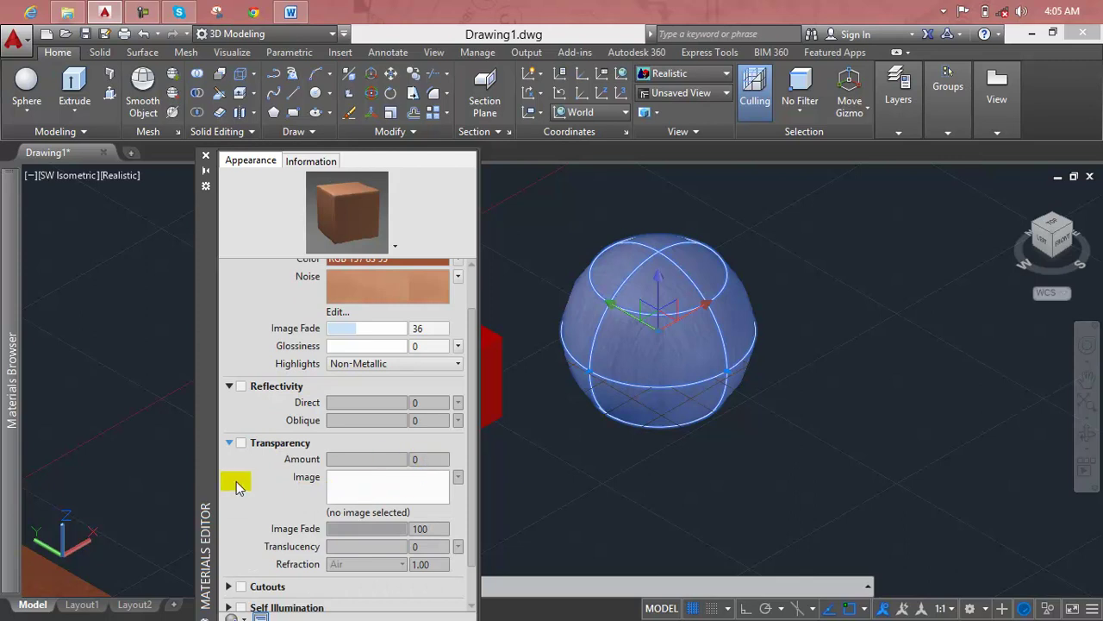
click(241, 443)
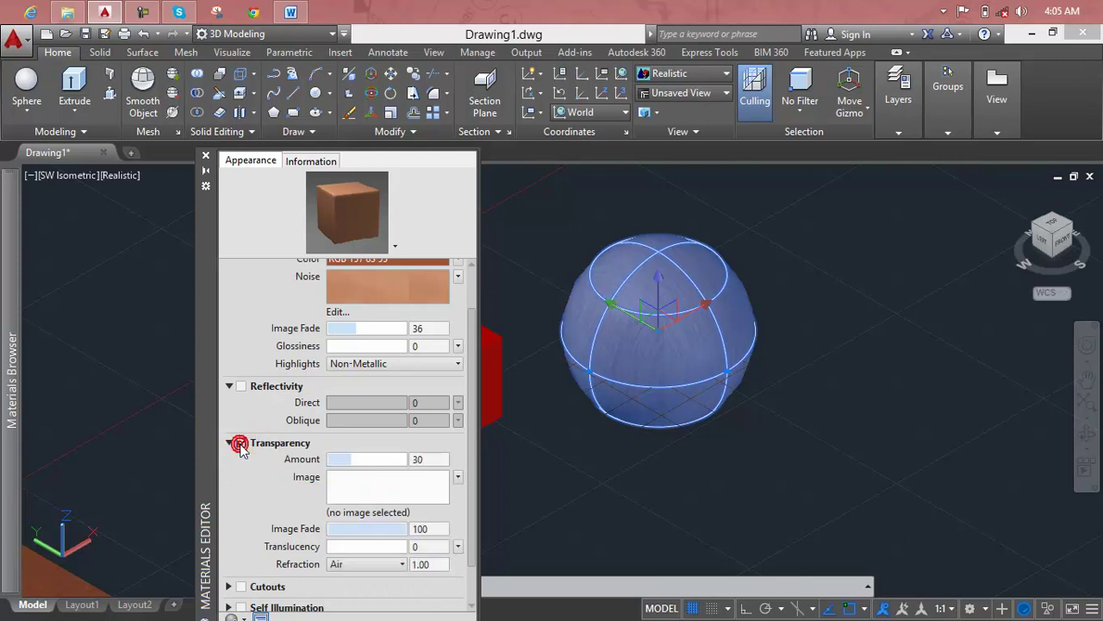
mouse_move(350, 460)
mouse_down()
mouse_move(408, 463)
mouse_move(352, 459)
mouse_up()
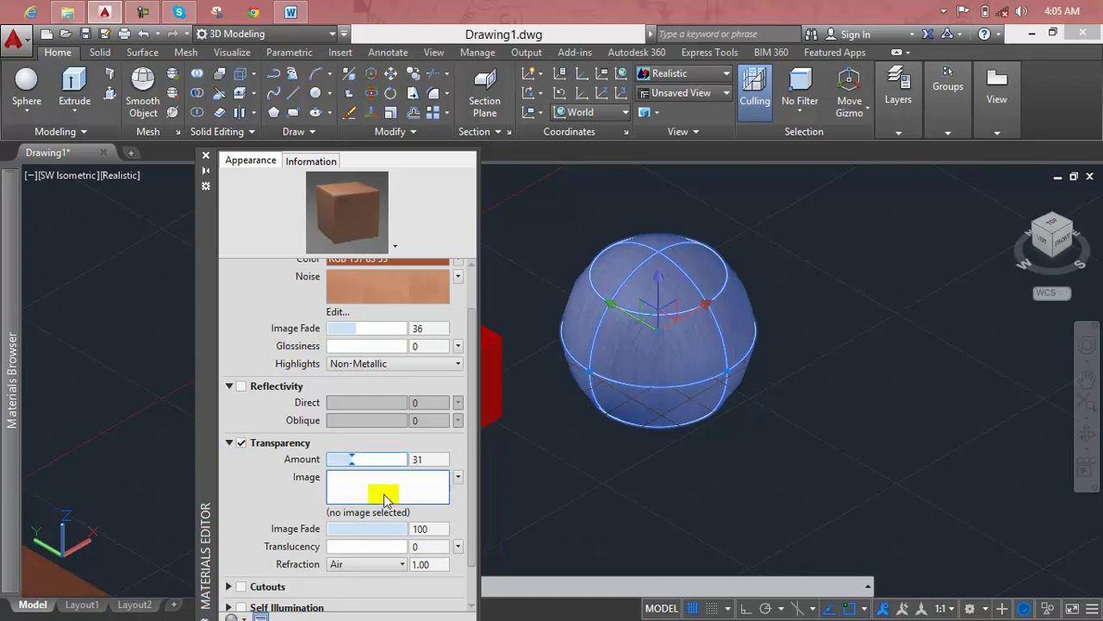
click(572, 360)
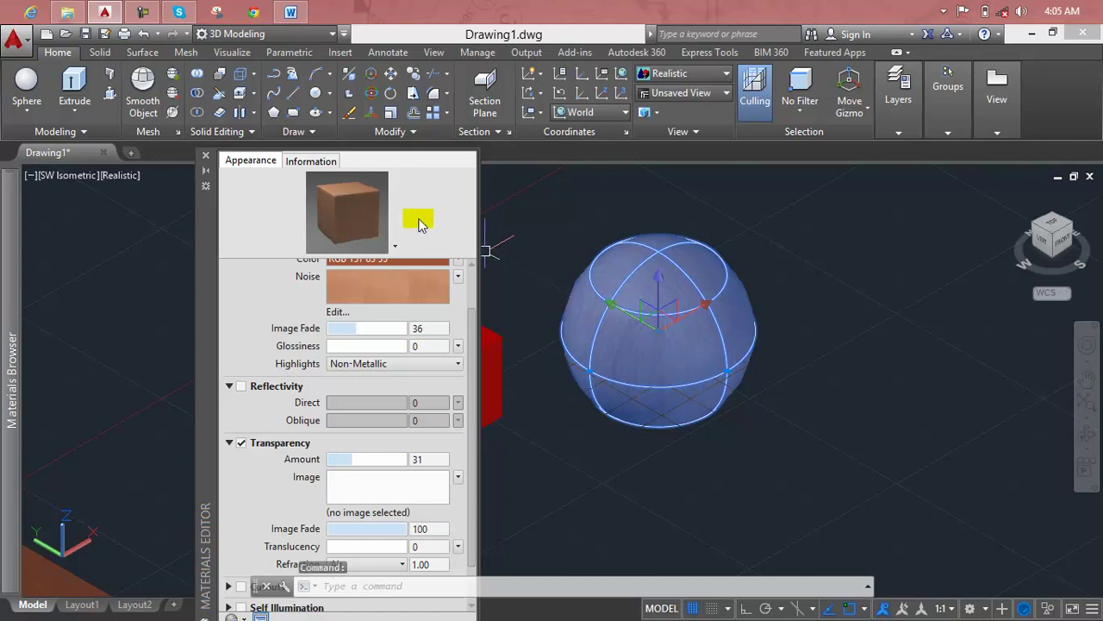
- Raise the transparency Amount to 78 and begin choosing a transparency image file
click(312, 162)
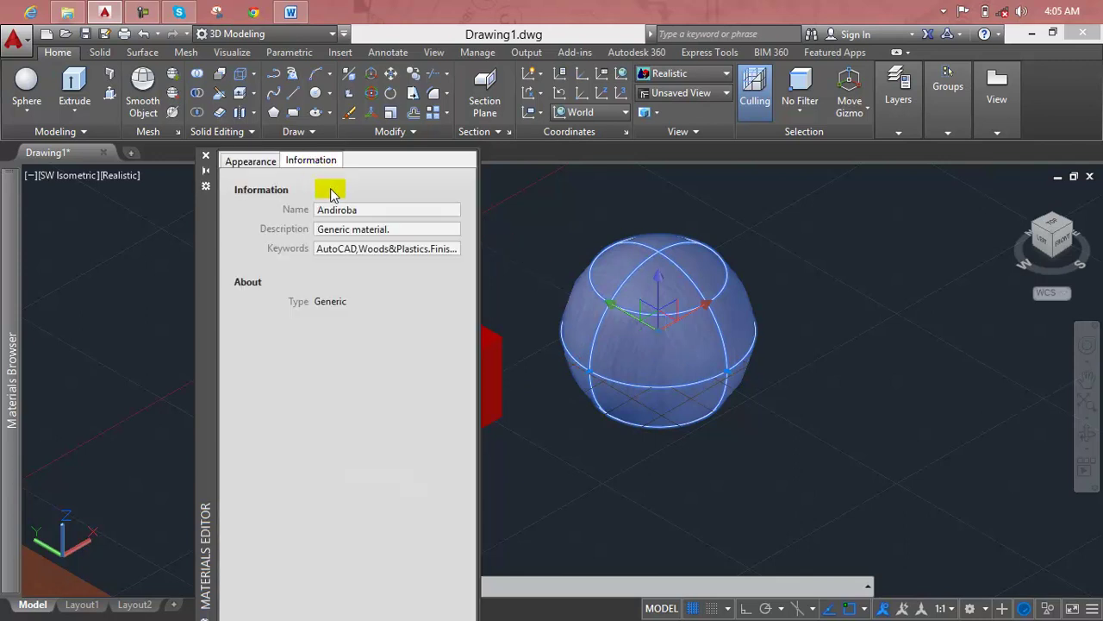
click(268, 159)
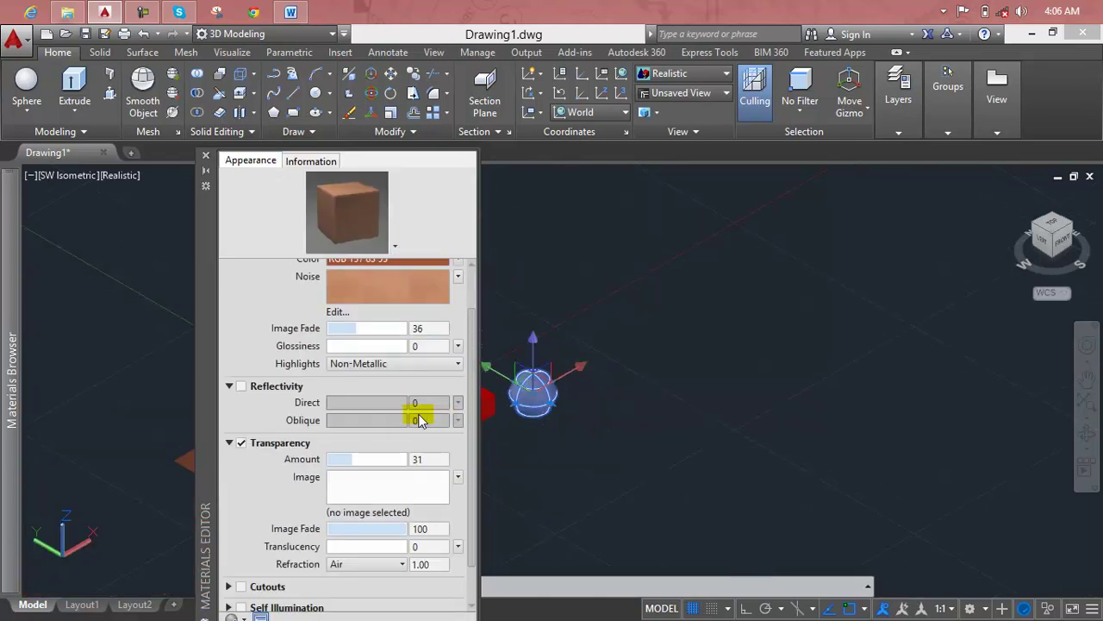
click(174, 388)
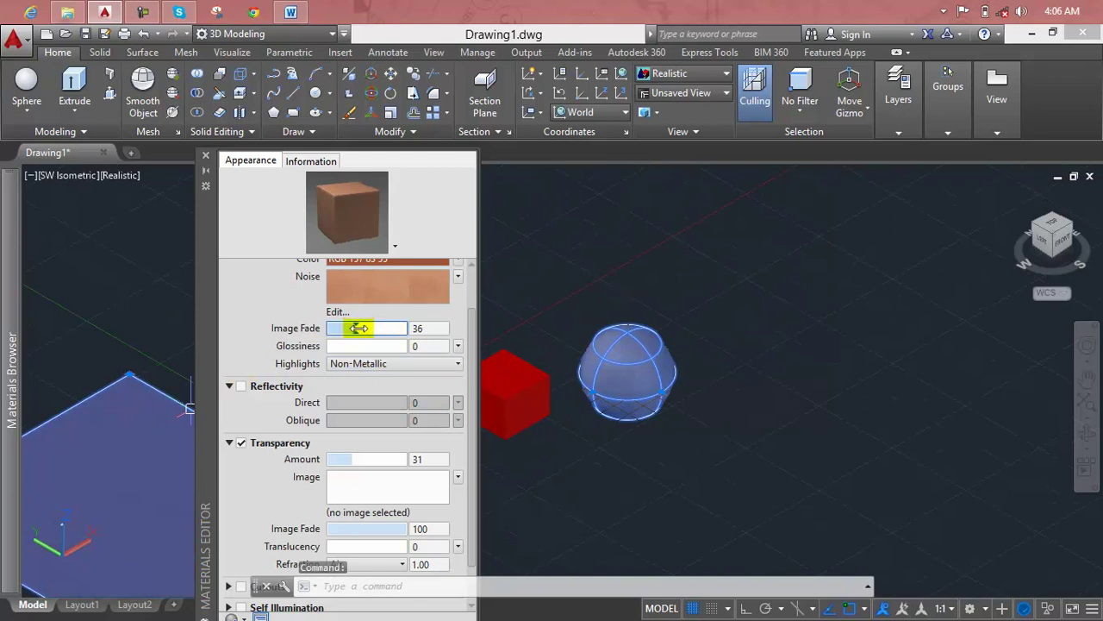
mouse_move(346, 454)
mouse_down()
mouse_move(381, 454)
mouse_move(363, 454)
mouse_up()
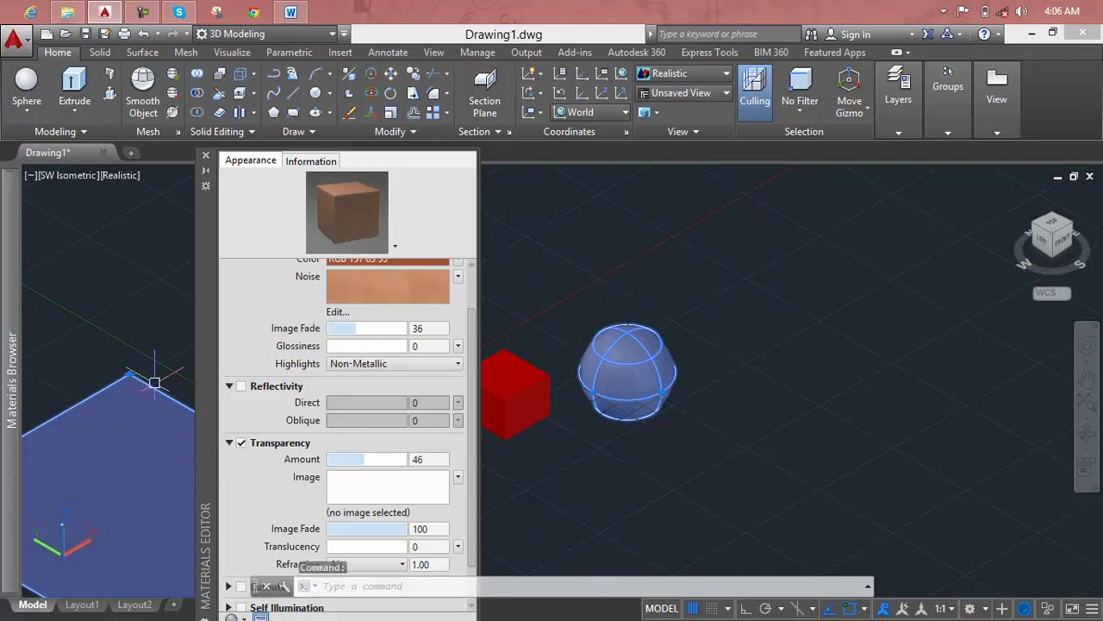
drag(358, 457, 424, 461)
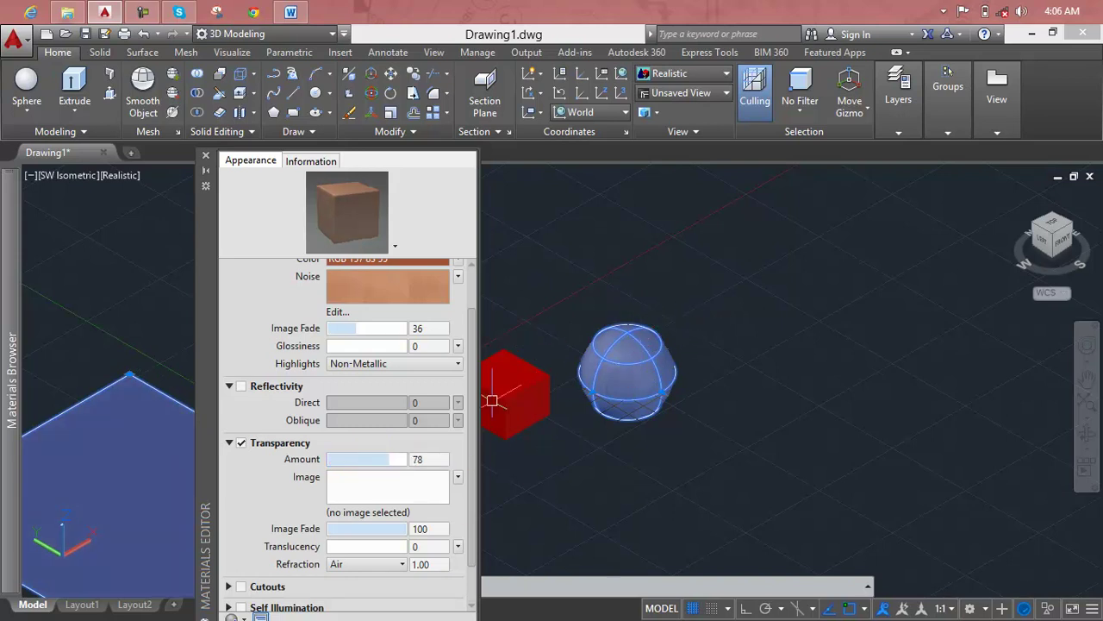
click(349, 498)
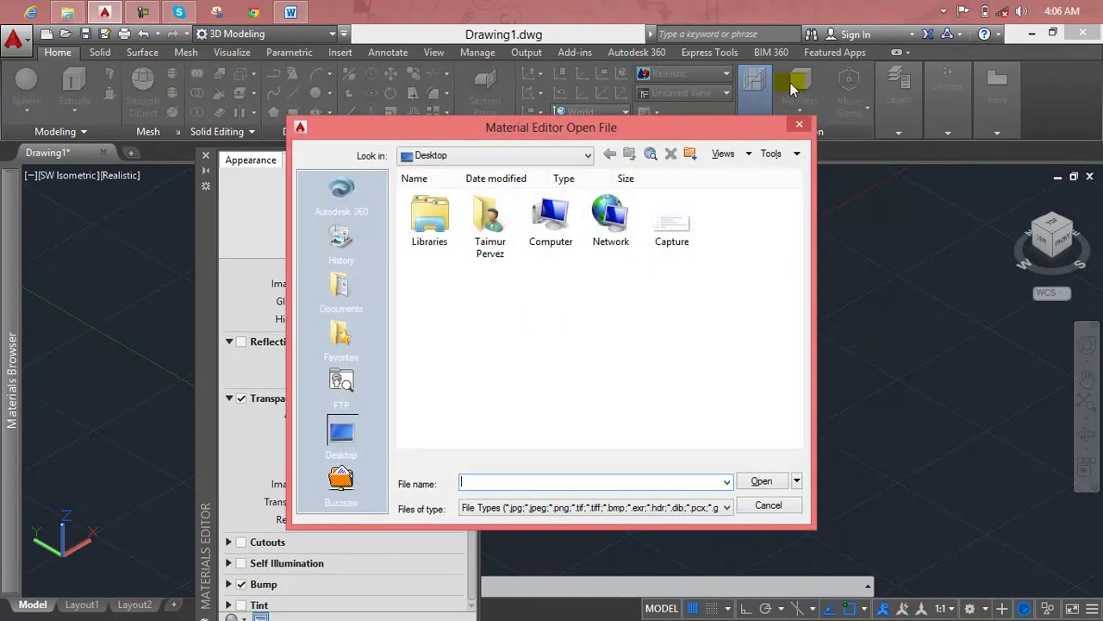
- Cancel the image file choice and close the Materials Editor
click(799, 124)
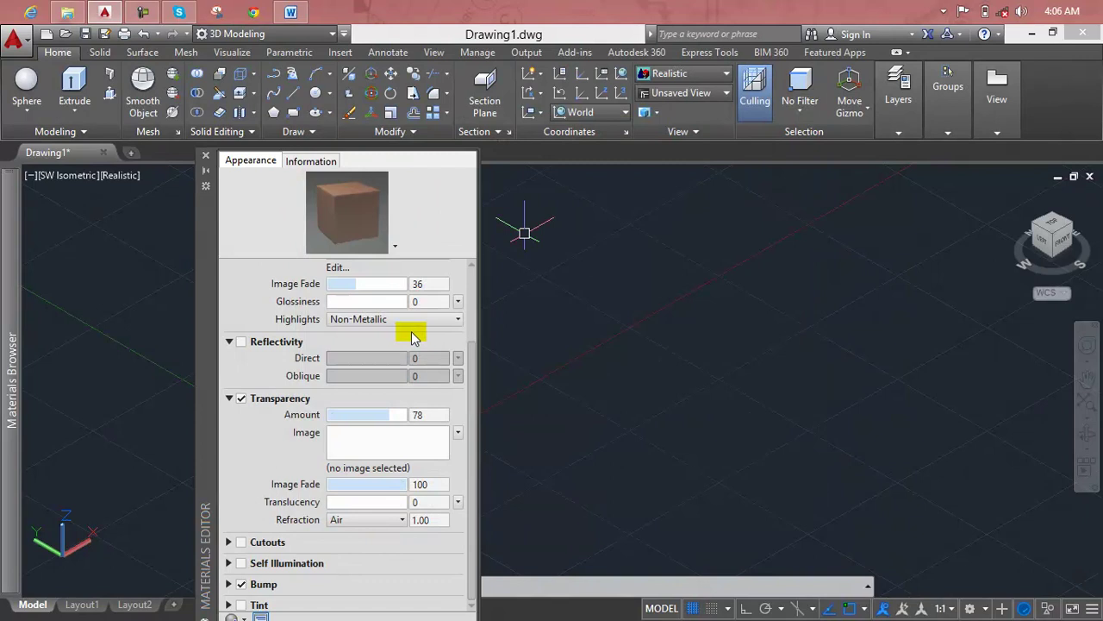
click(205, 158)
scroll(436, 470, up, 3)
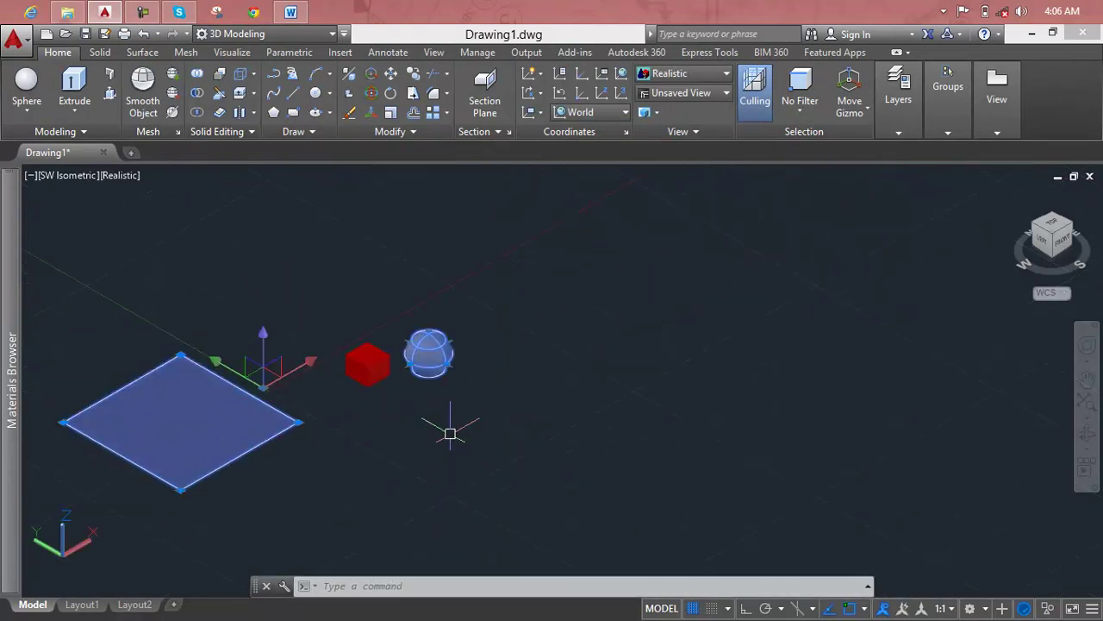
scroll(450, 433, up, 1)
click(480, 382)
key(Escape)
key(Escape)
- Zoom in, select the sphere, and dismiss its Quick Properties
scroll(442, 349, up, 2)
scroll(414, 322, up, 3)
scroll(414, 323, up, 2)
click(414, 322)
click(443, 309)
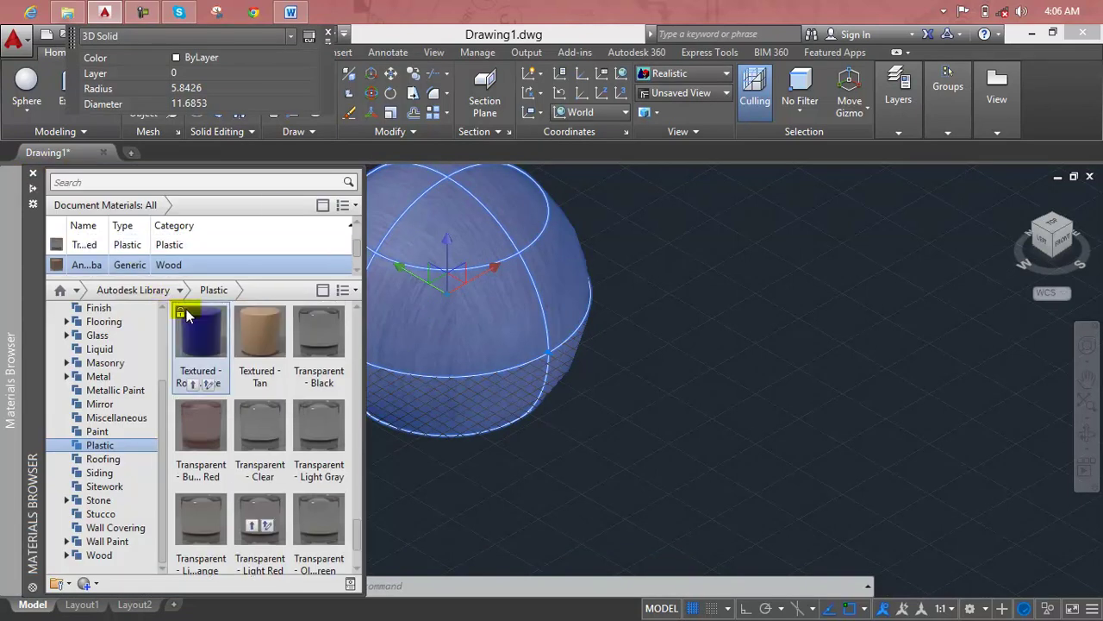
click(329, 34)
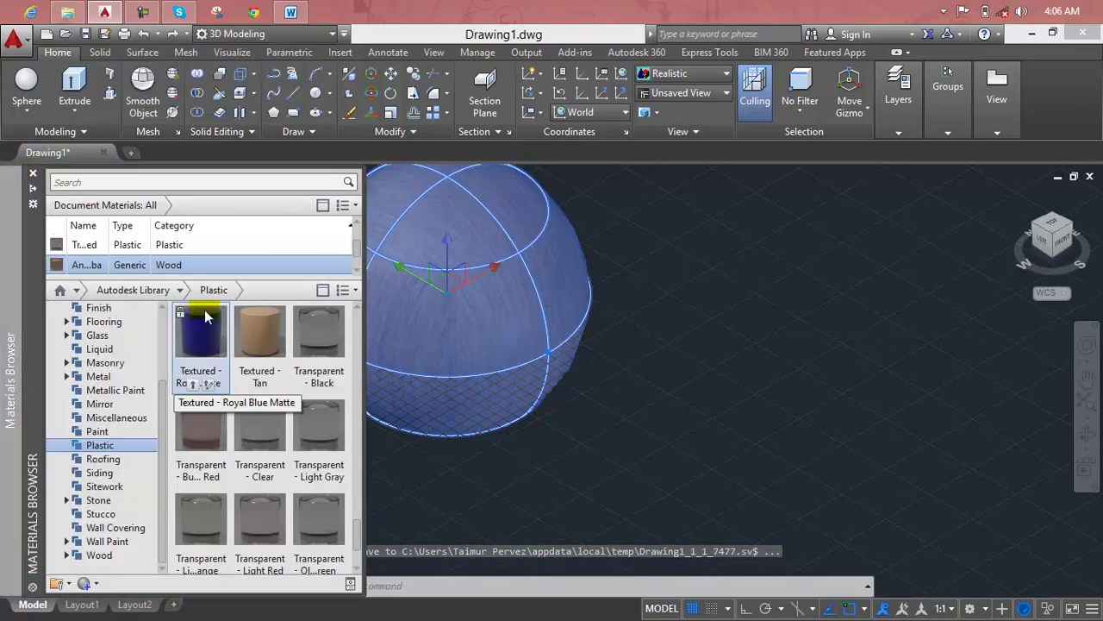
- Assign the Andiroba wood material to the selected sphere and reopen it for editing
scroll(138, 250, down, 1)
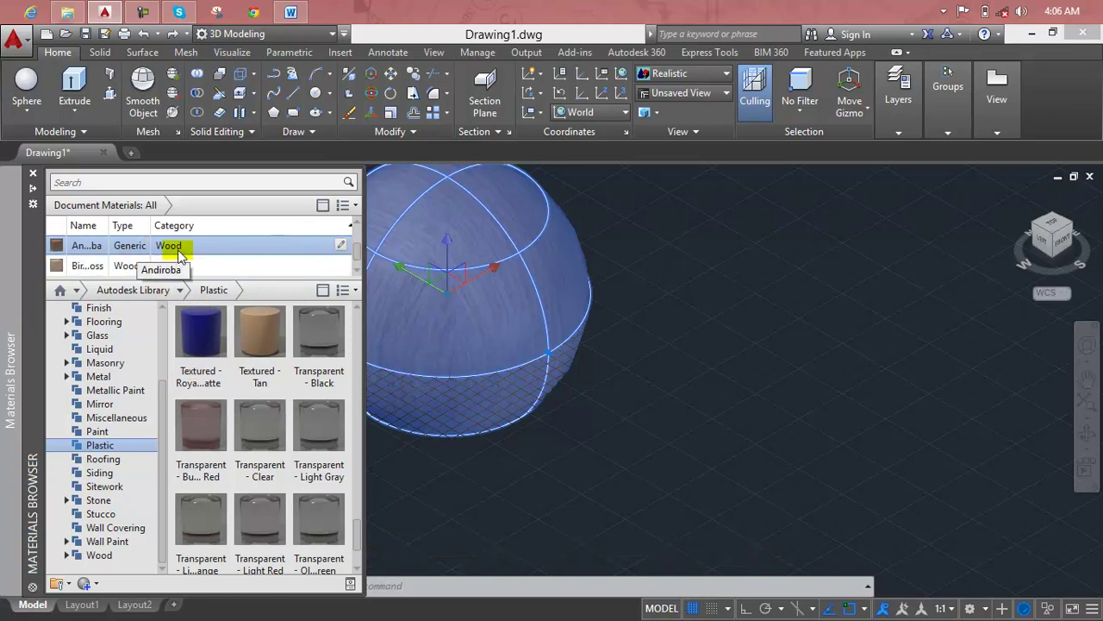
scroll(179, 264, down, 1)
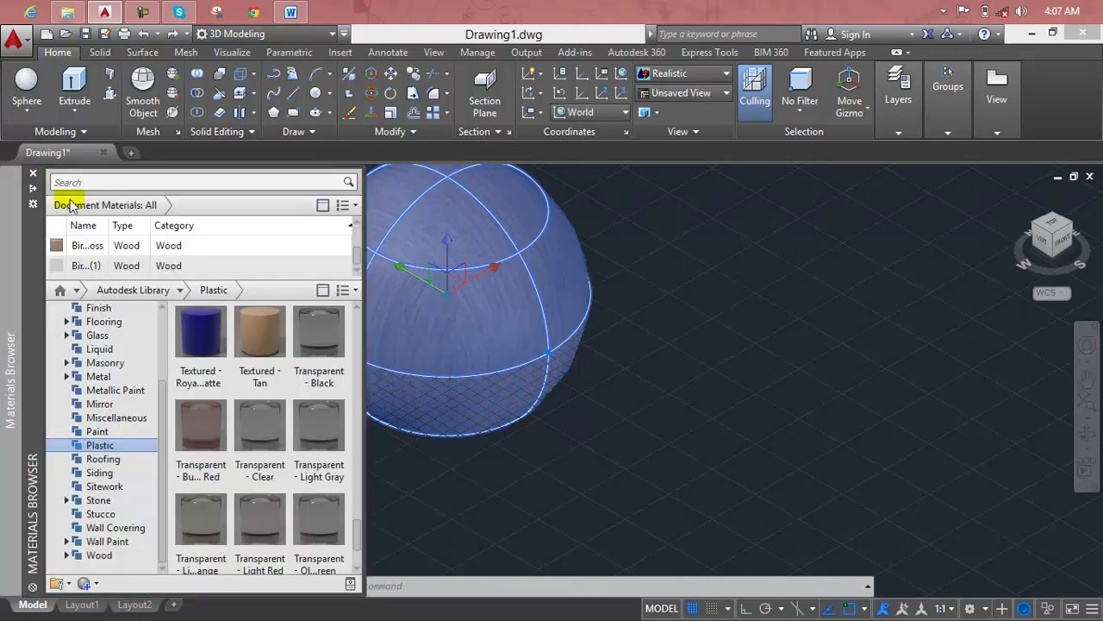
click(124, 246)
click(204, 252)
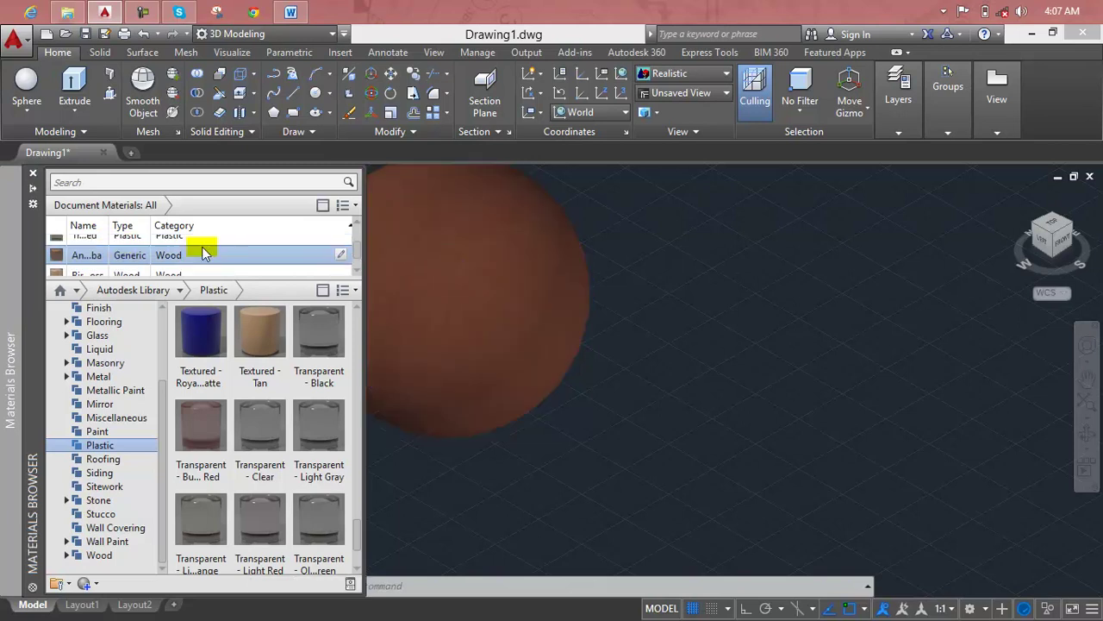
double_click(205, 253)
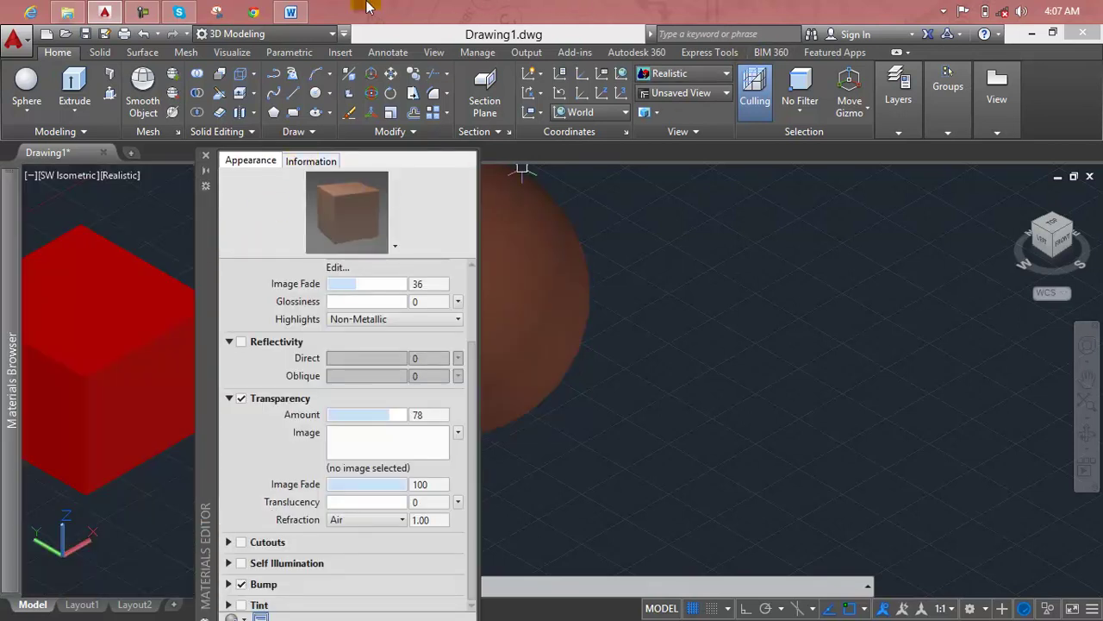
click(143, 12)
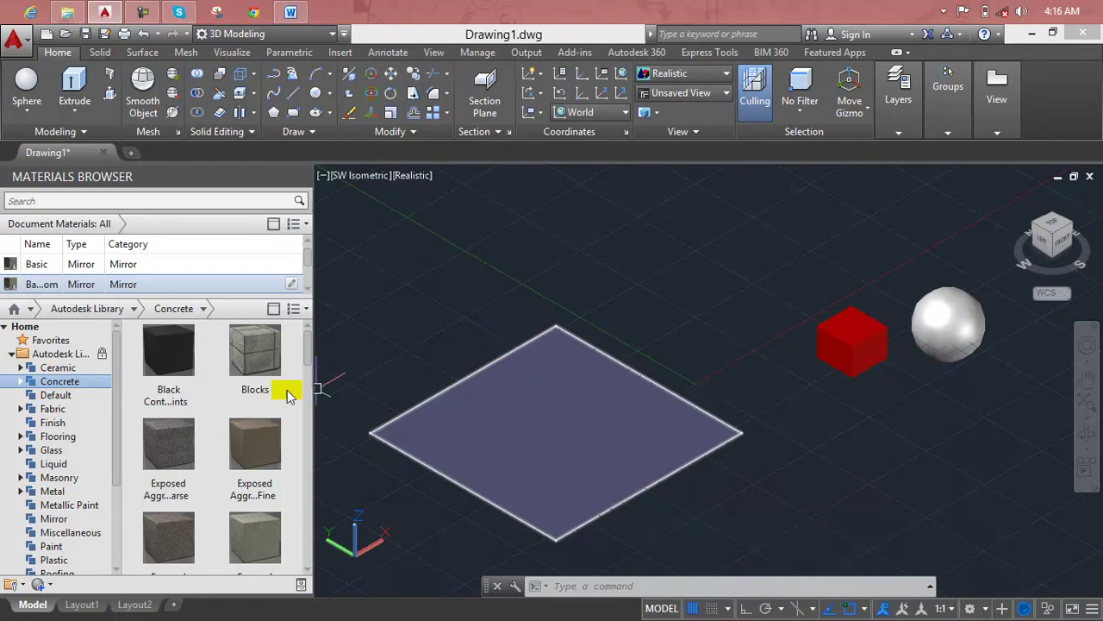
- Bring the red cube and white sphere close, then open the Black Contrast Joints concrete tile's options
middle_drag(594, 315, 247, 332)
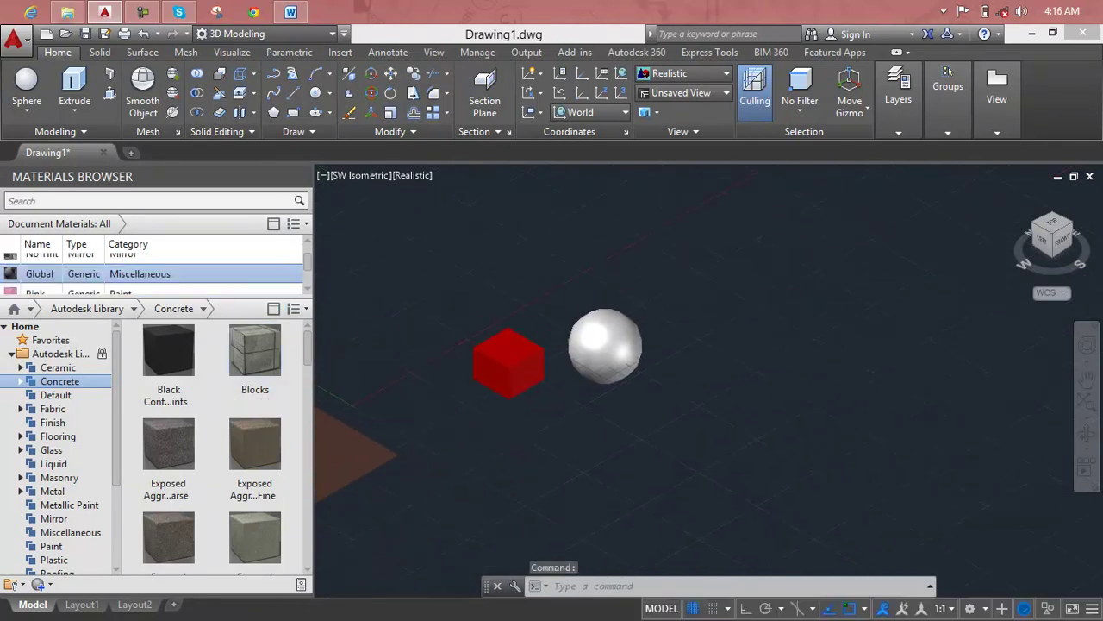
scroll(568, 320, up, 2)
scroll(523, 326, up, 2)
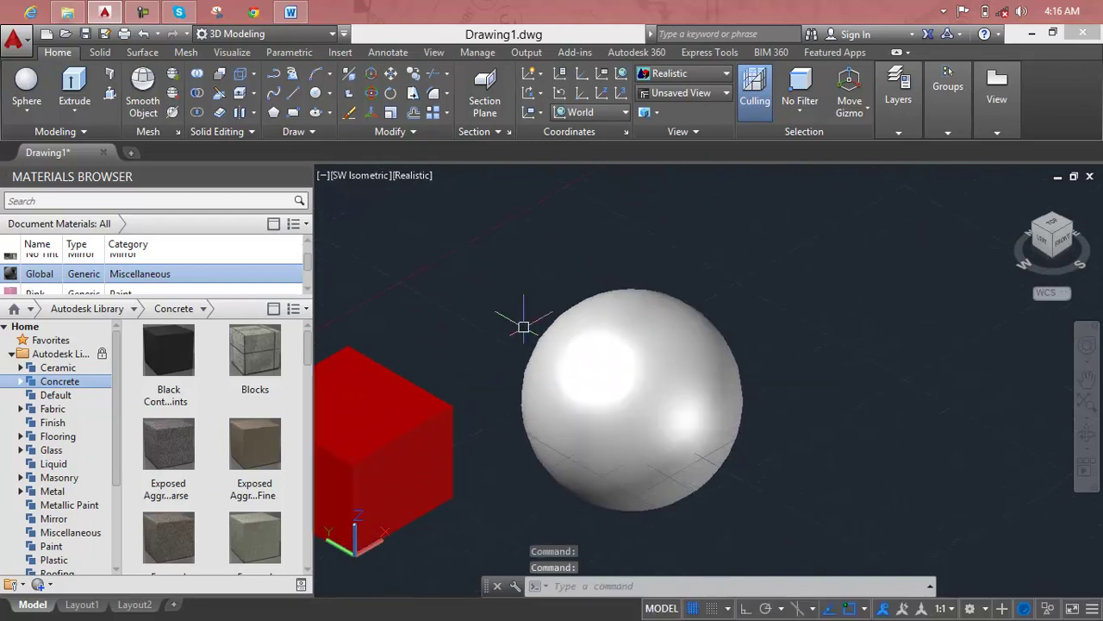
scroll(345, 325, down, 3)
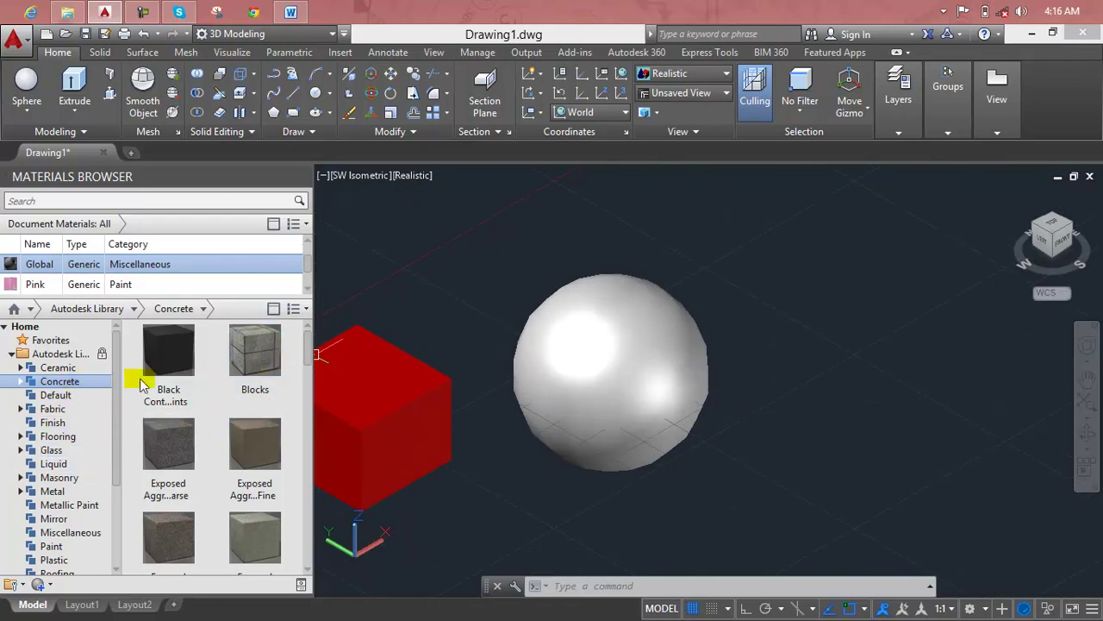
right_click(206, 392)
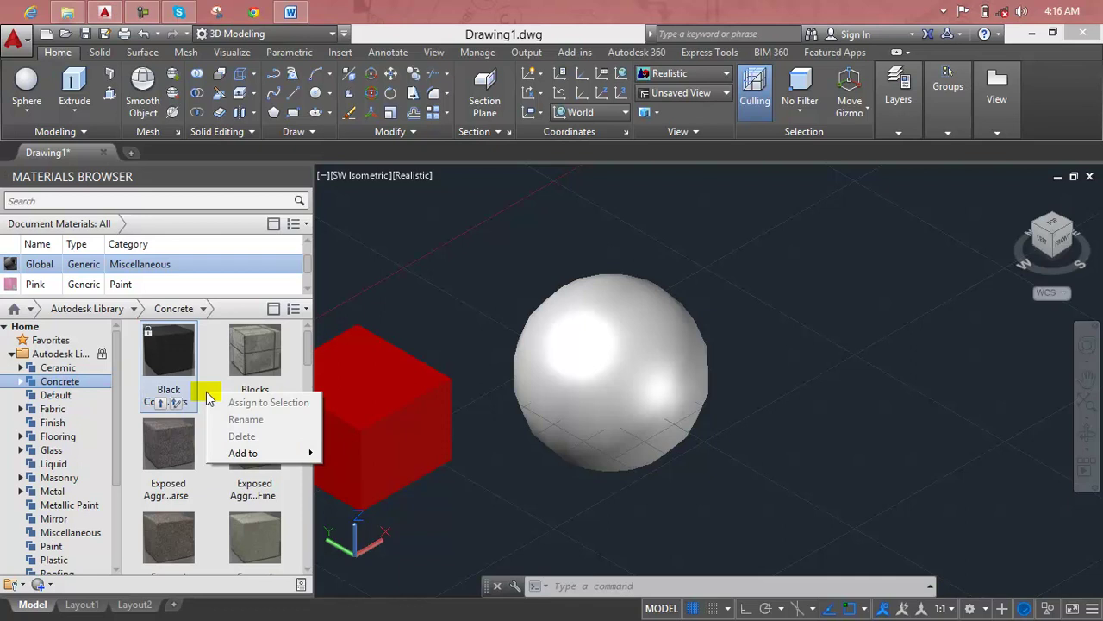
mouse_move(244, 454)
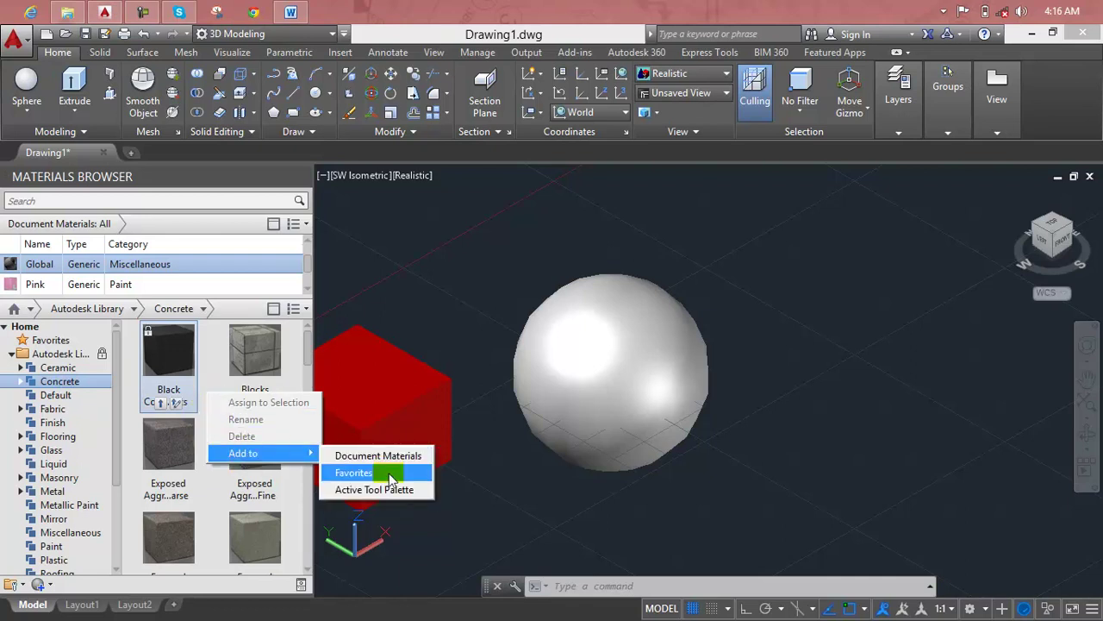
- Create a new generic material and name it PAT
click(50, 586)
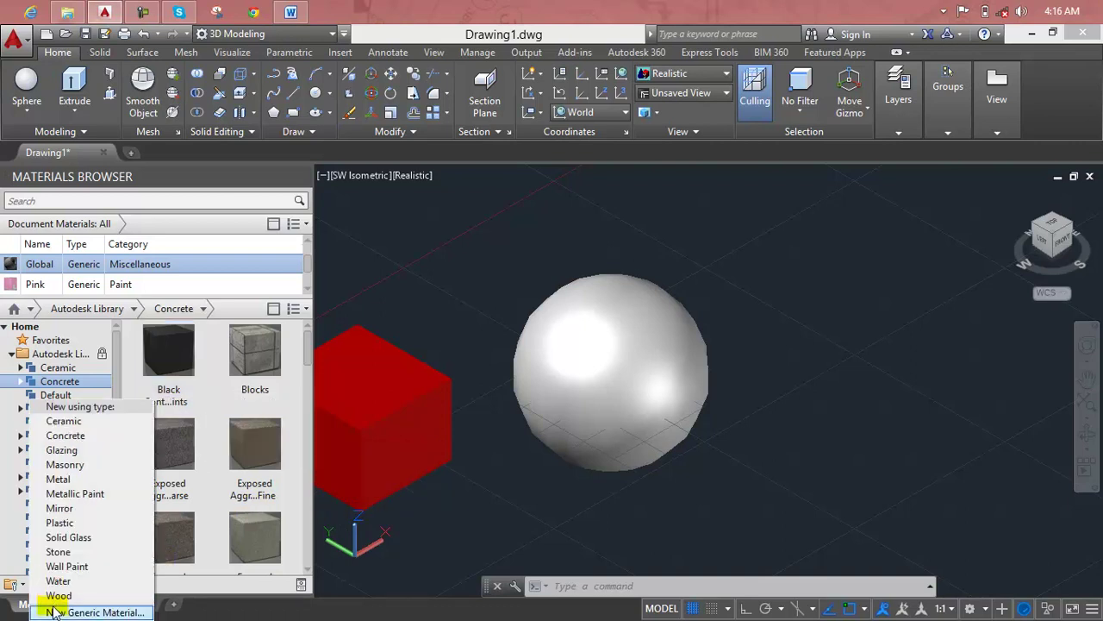
click(229, 599)
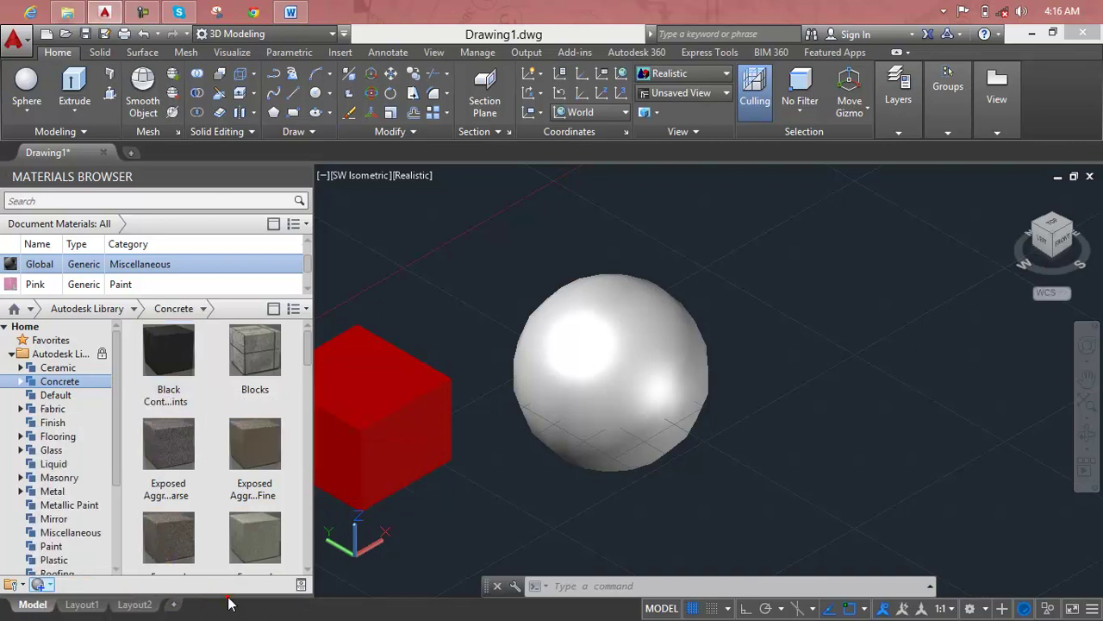
click(50, 586)
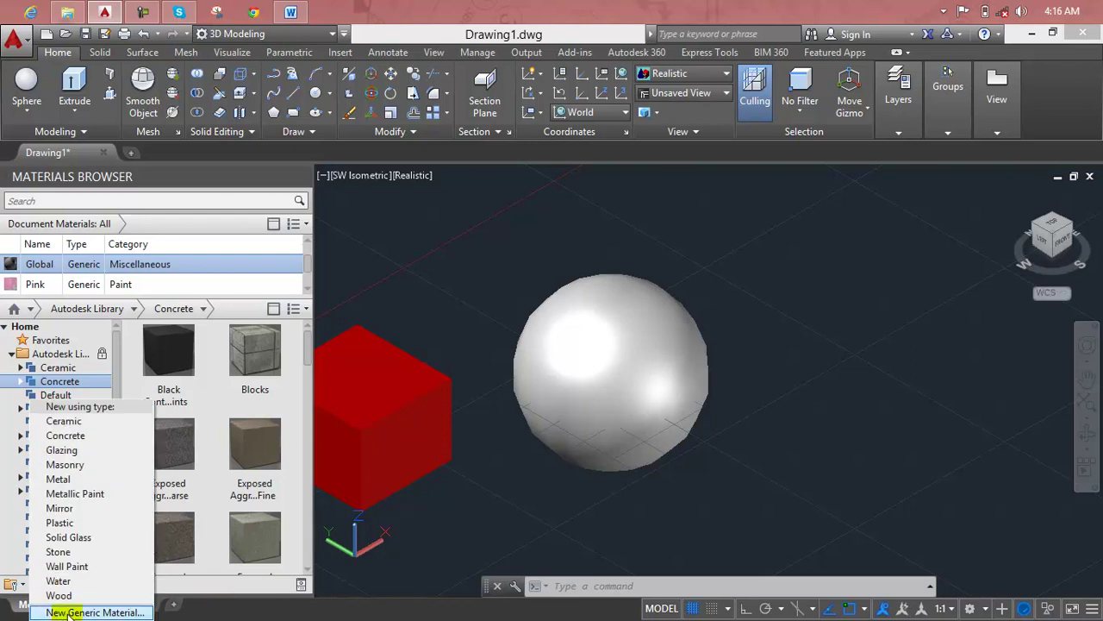
click(69, 612)
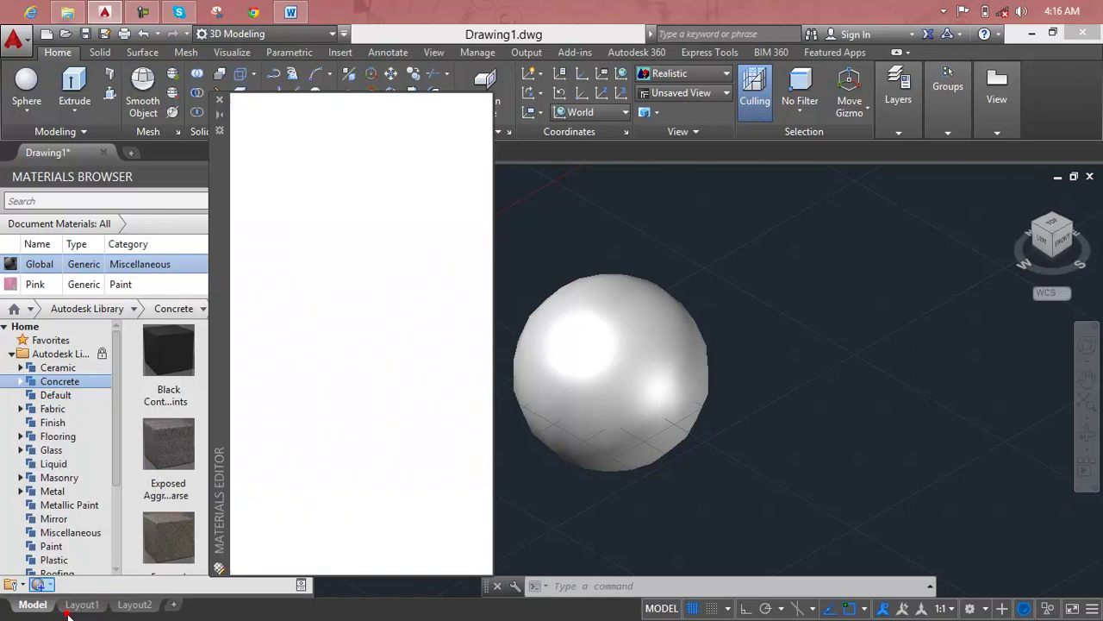
triple_click(315, 214)
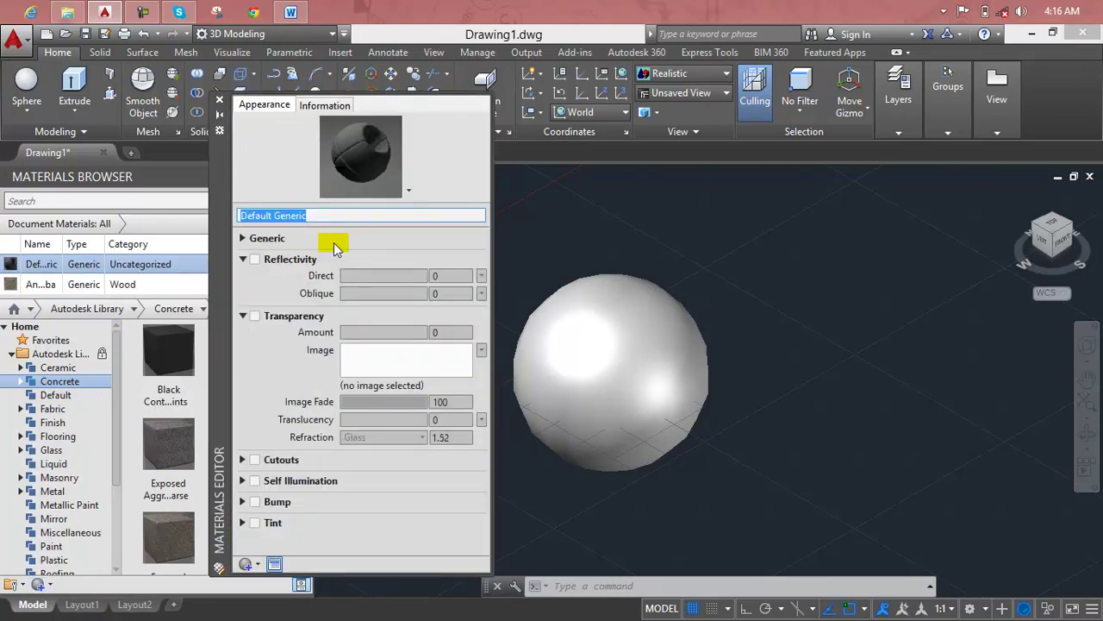
text(PAT)
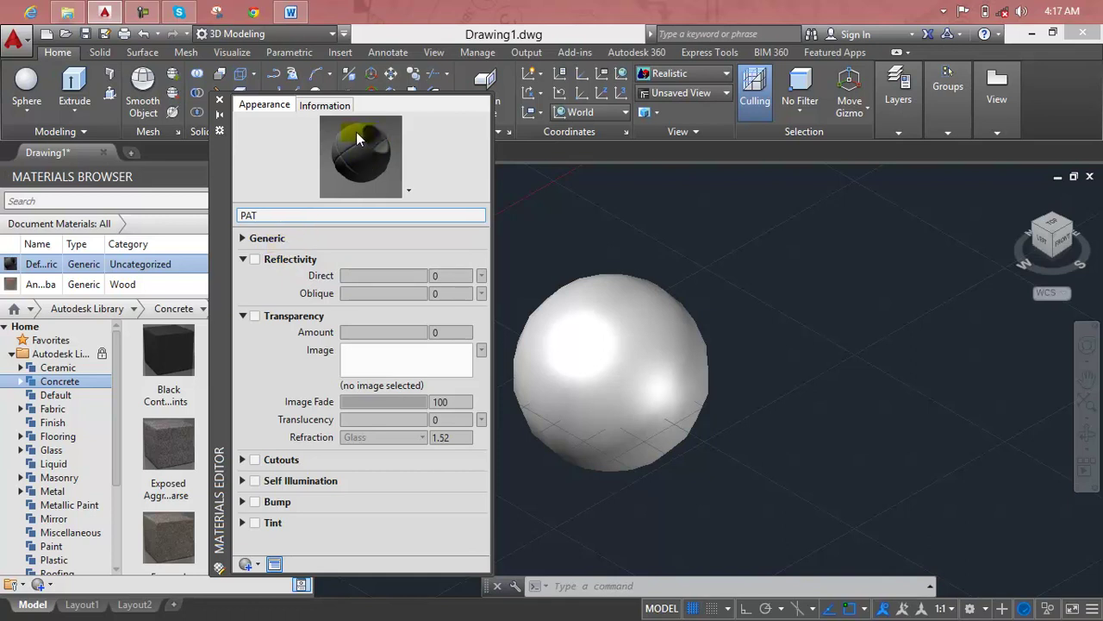
- Enable PAT's reflectivity and set transparency to 58, then start choosing a transparency image
click(256, 260)
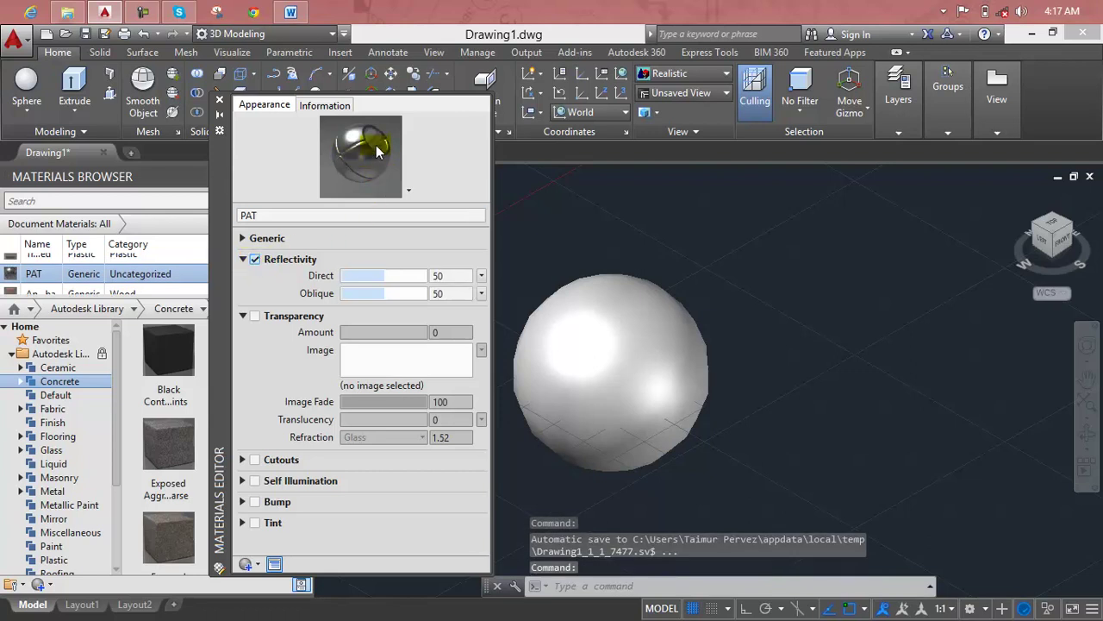
mouse_move(382, 278)
mouse_down()
mouse_move(410, 278)
mouse_move(374, 279)
mouse_move(379, 294)
mouse_up()
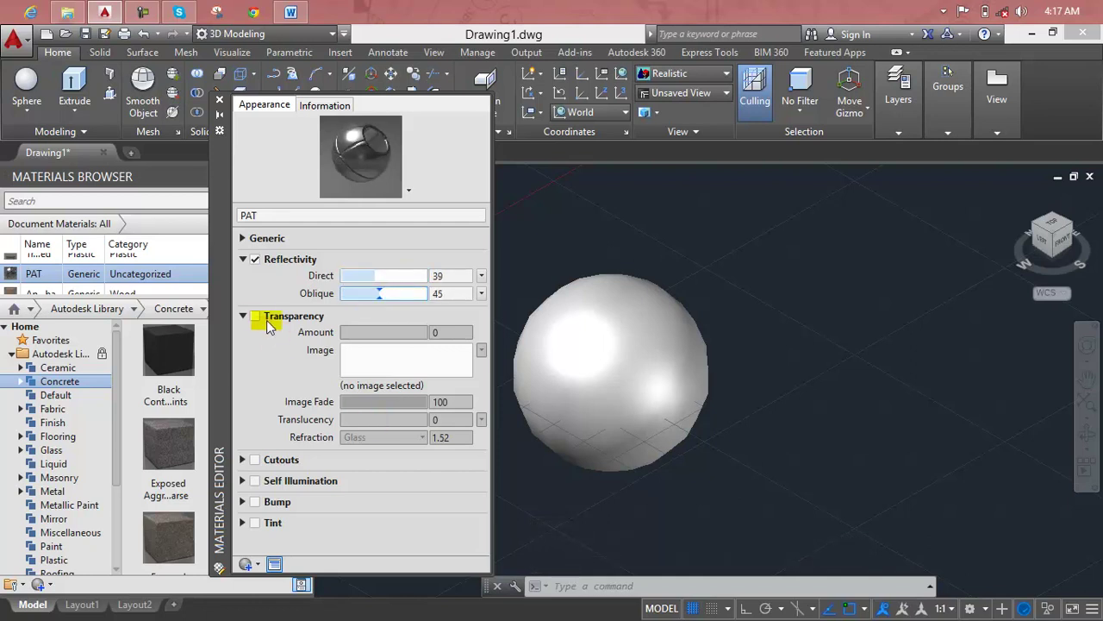
click(254, 316)
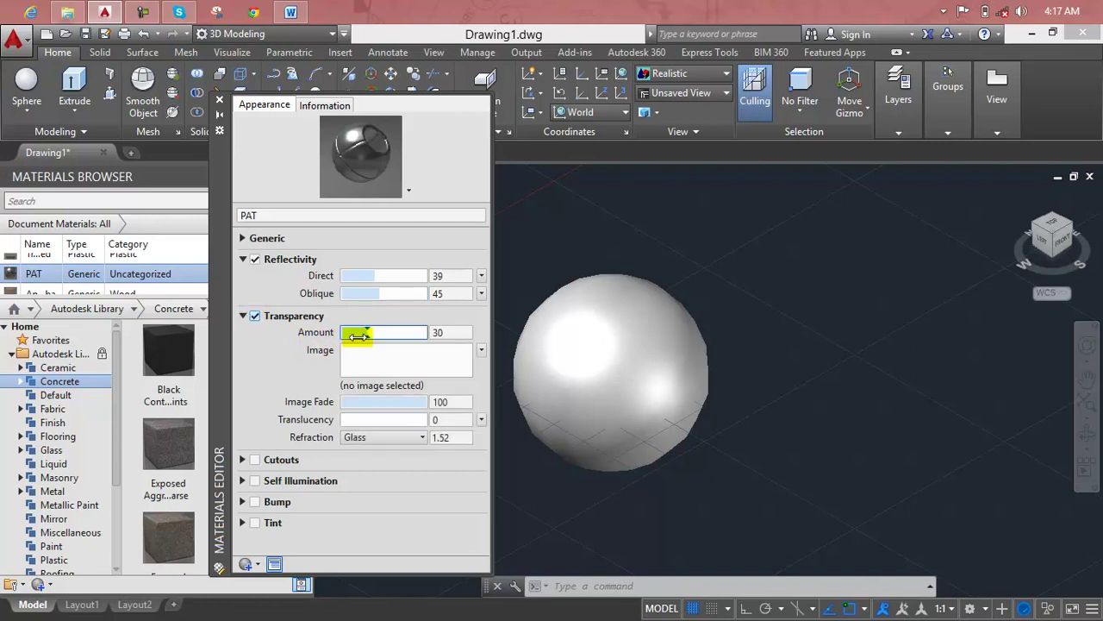
drag(364, 335, 386, 336)
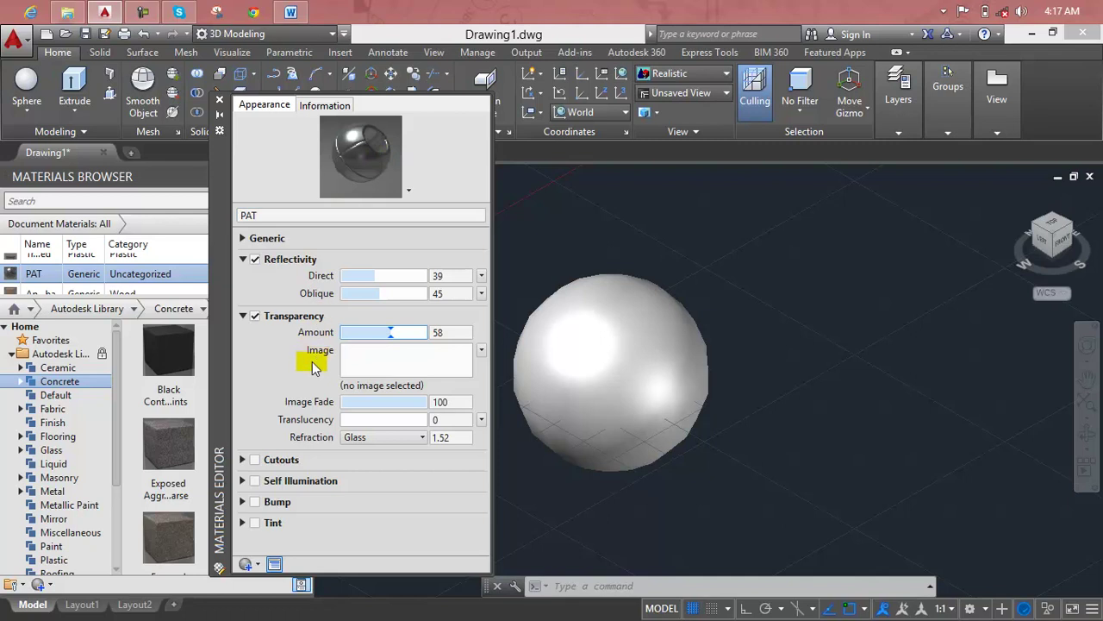
click(376, 356)
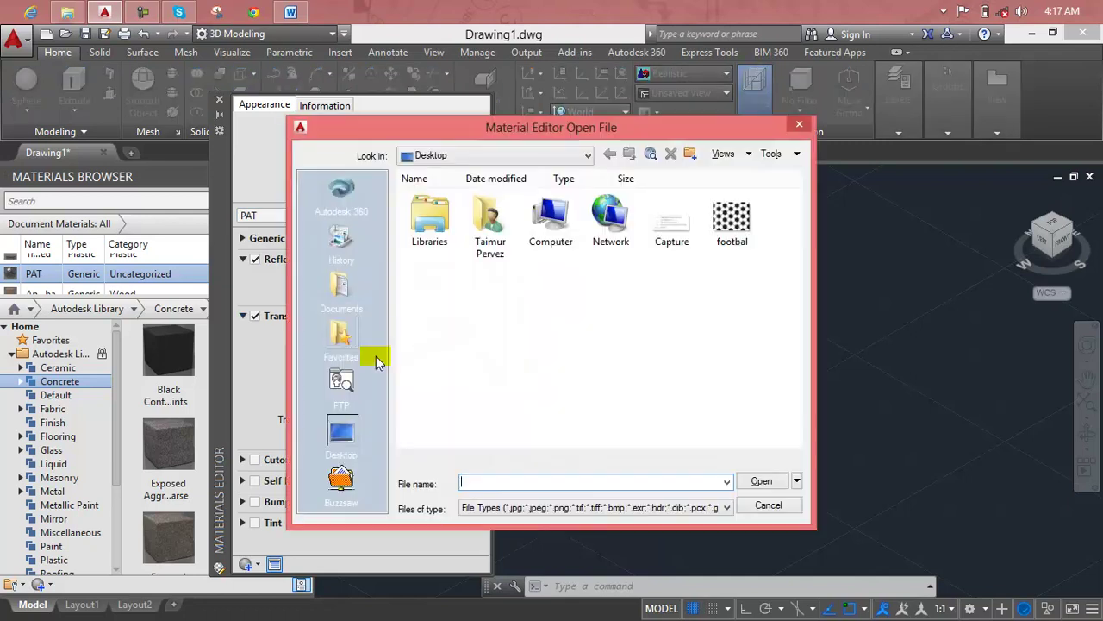
- Load football.jpg as PAT's transparency image, leaving Cutouts switched off
click(733, 231)
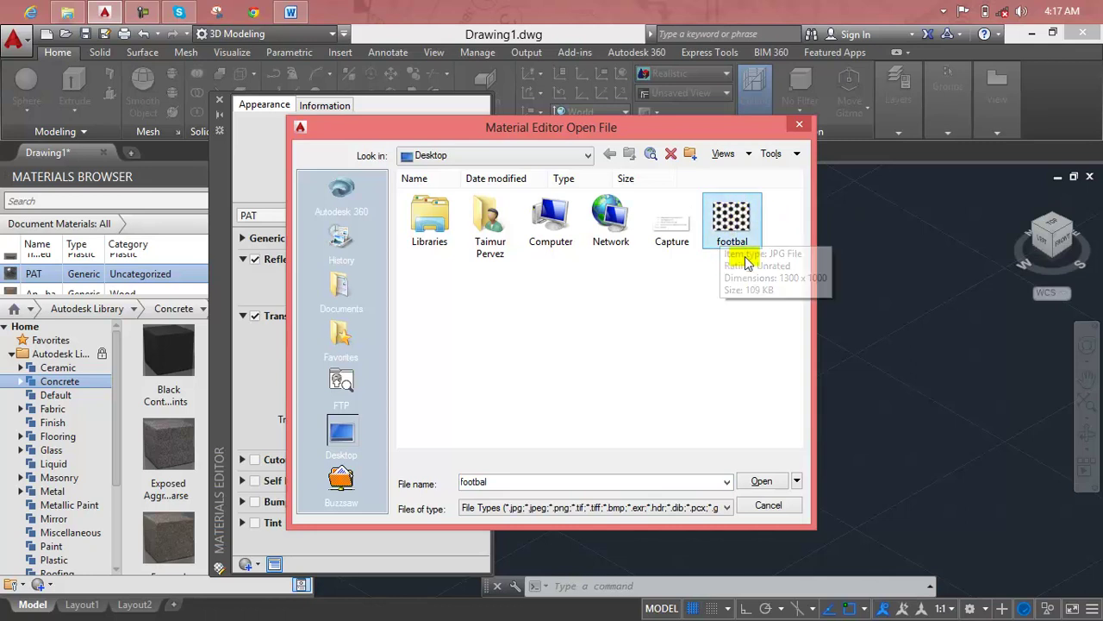
click(763, 485)
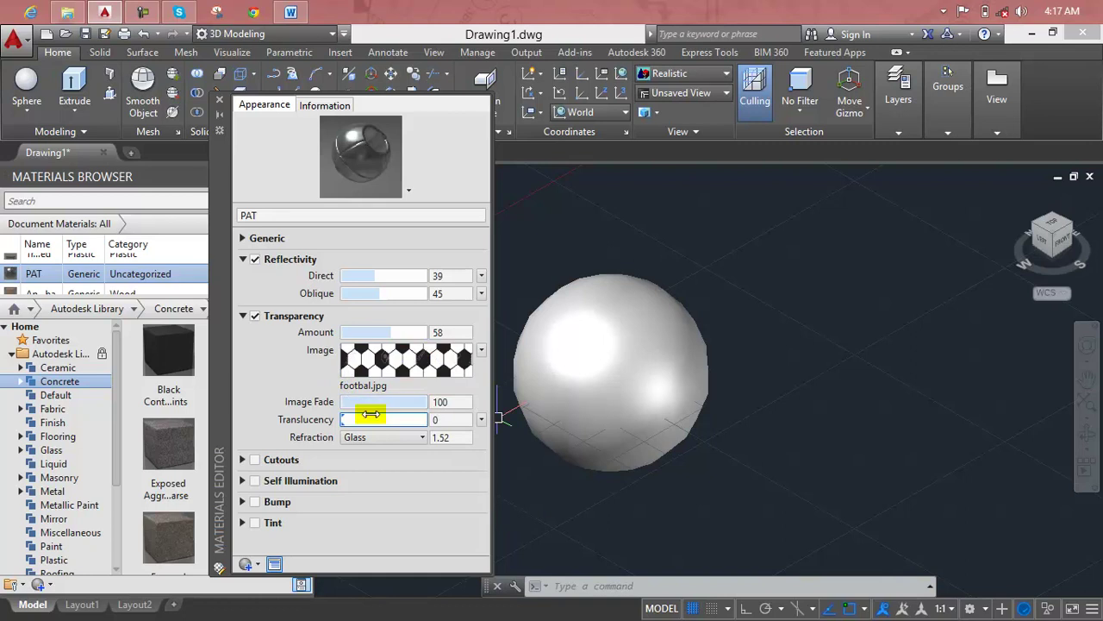
click(422, 438)
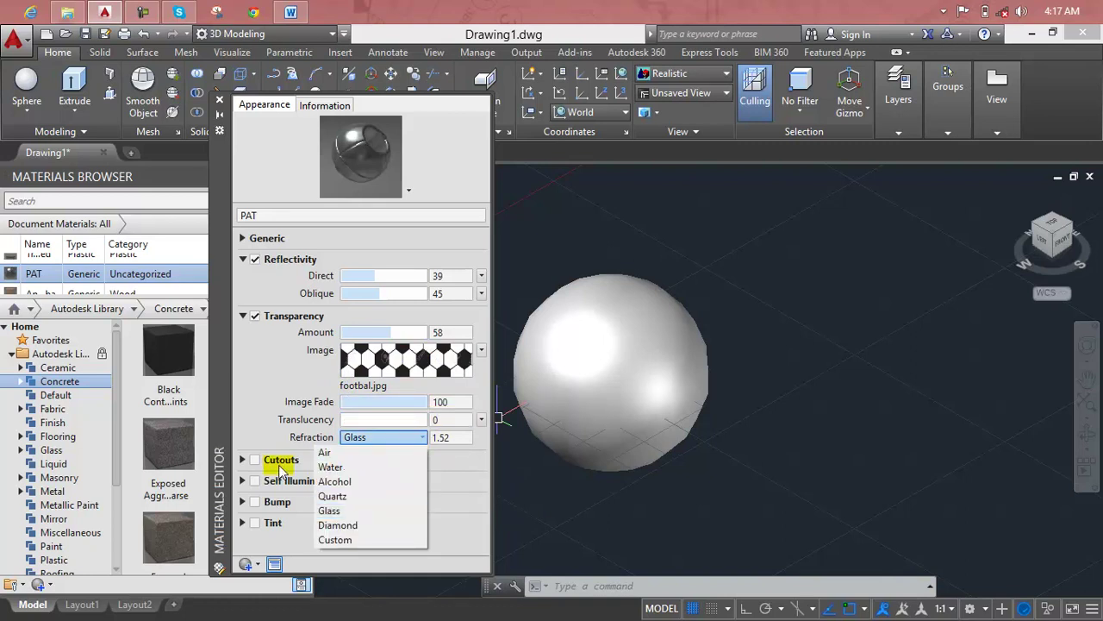
click(255, 461)
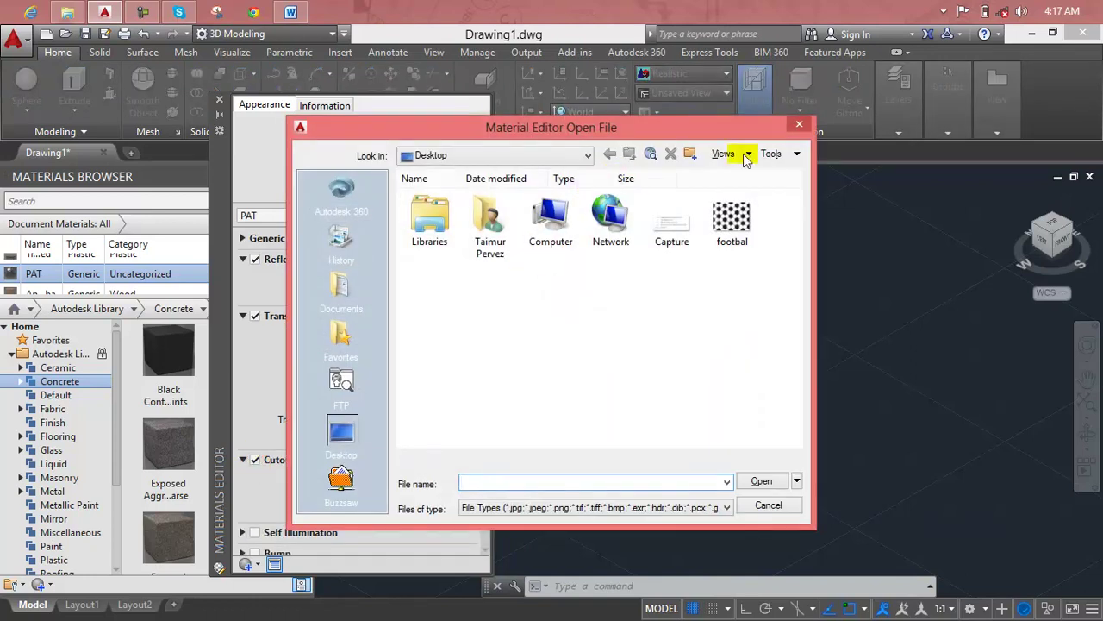
click(802, 126)
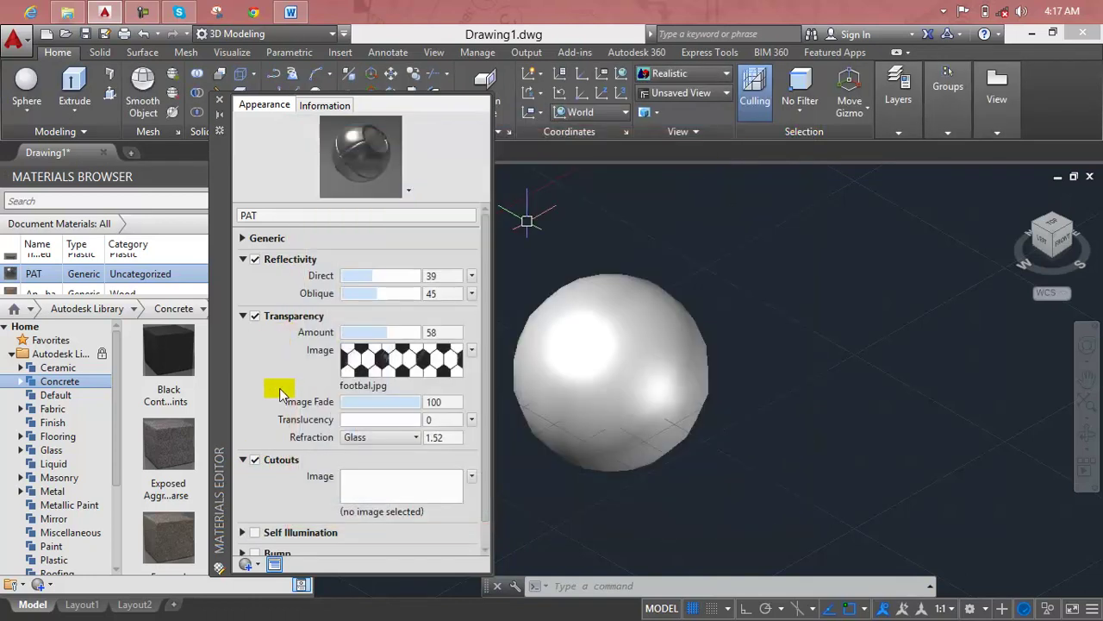
click(257, 461)
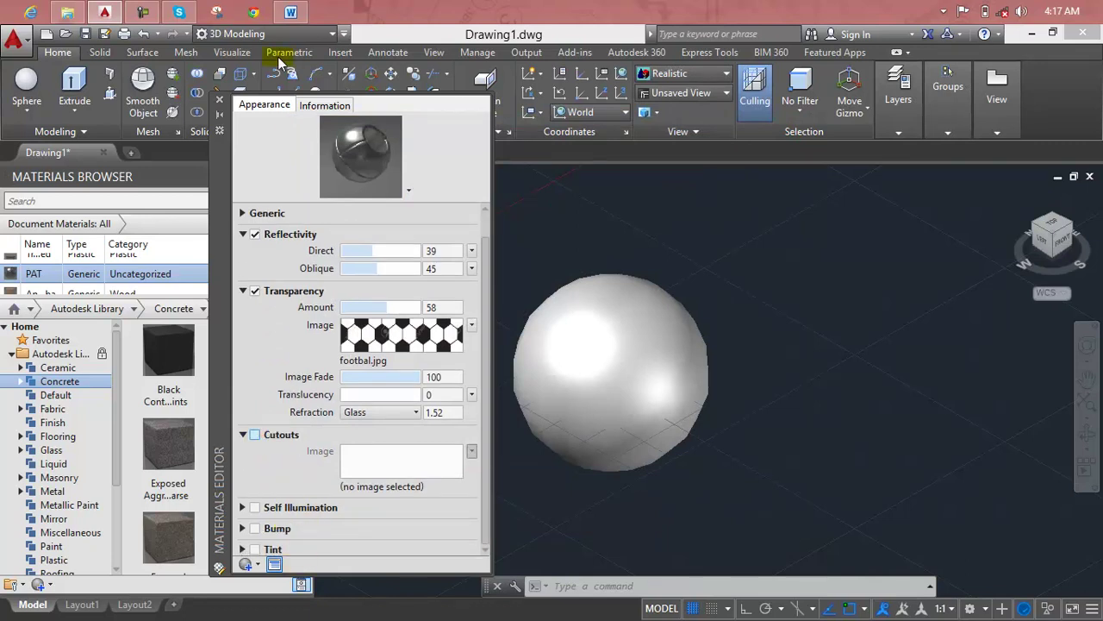
- Drag the PAT material from the Materials Browser onto the sphere
click(218, 103)
scroll(65, 267, up, 1)
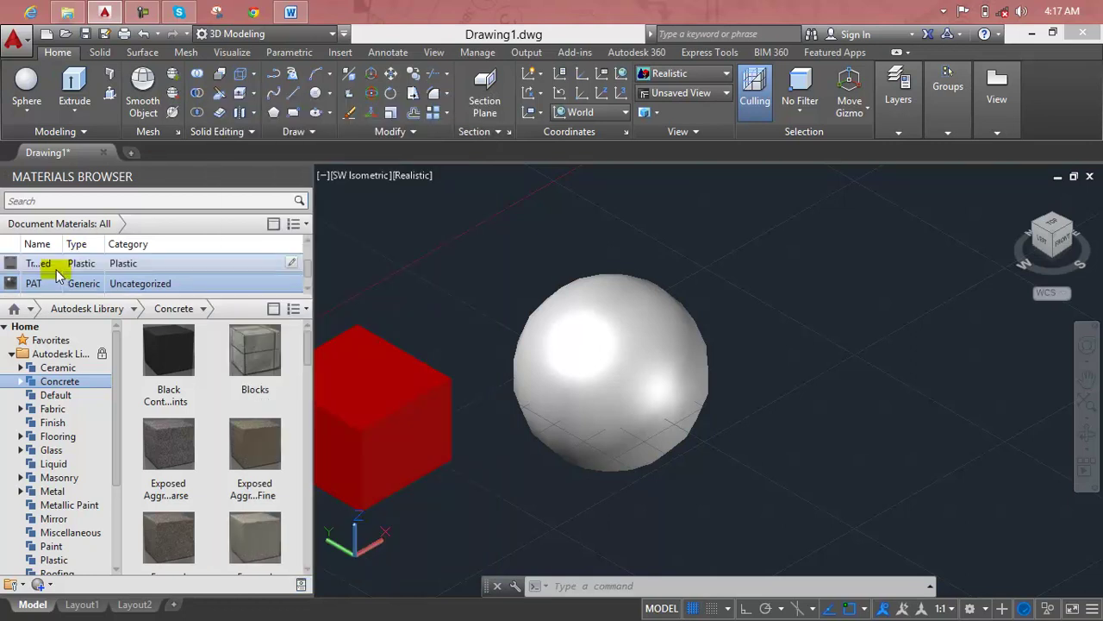
drag(50, 289, 418, 329)
drag(618, 364, 620, 365)
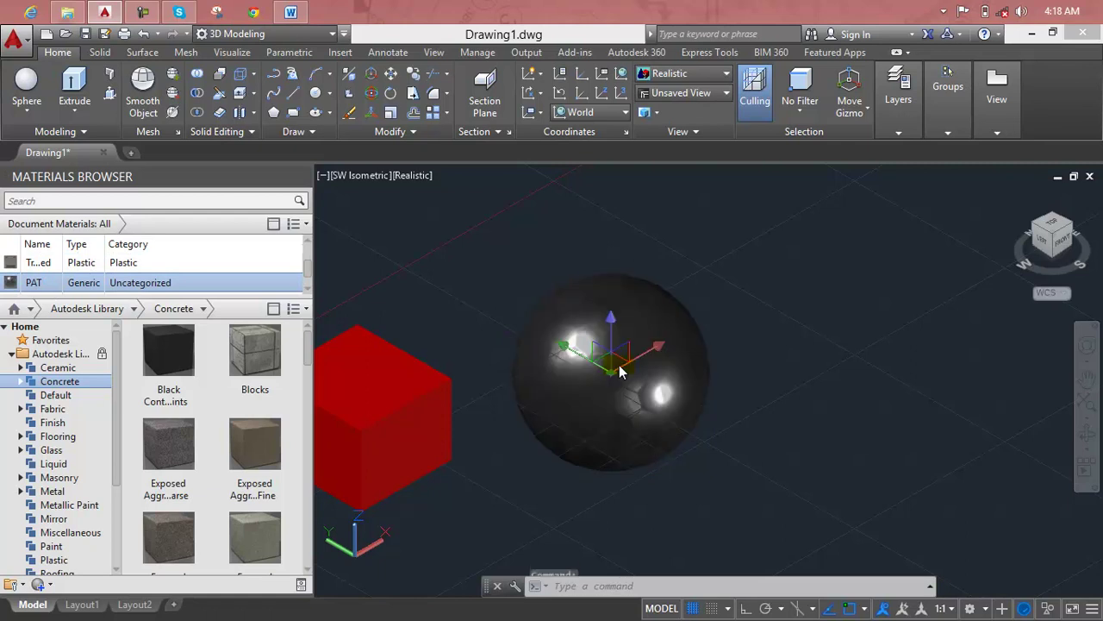
key(Escape)
- Zoom in on the sphere and open PAT in the Materials Editor
scroll(569, 382, up, 2)
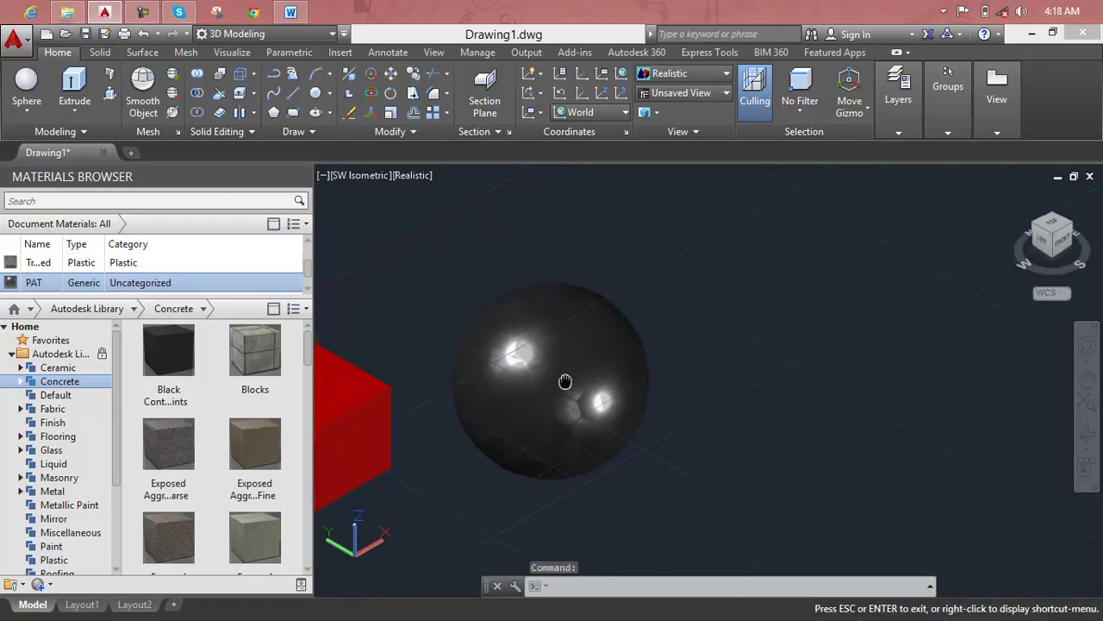
scroll(561, 381, up, 3)
scroll(543, 380, up, 4)
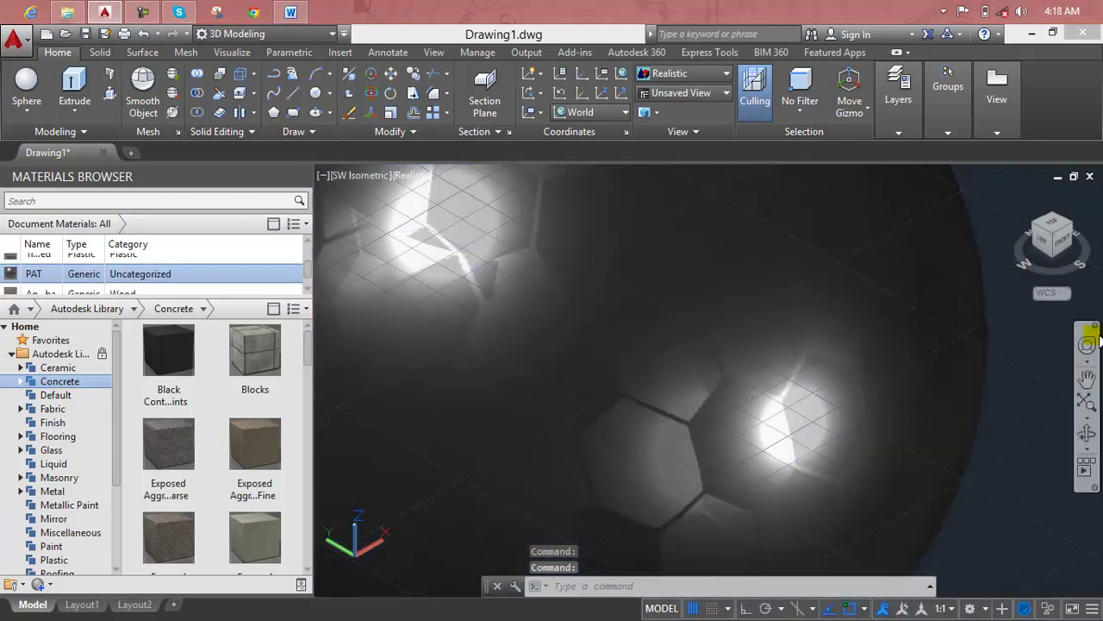
scroll(981, 362, down, 2)
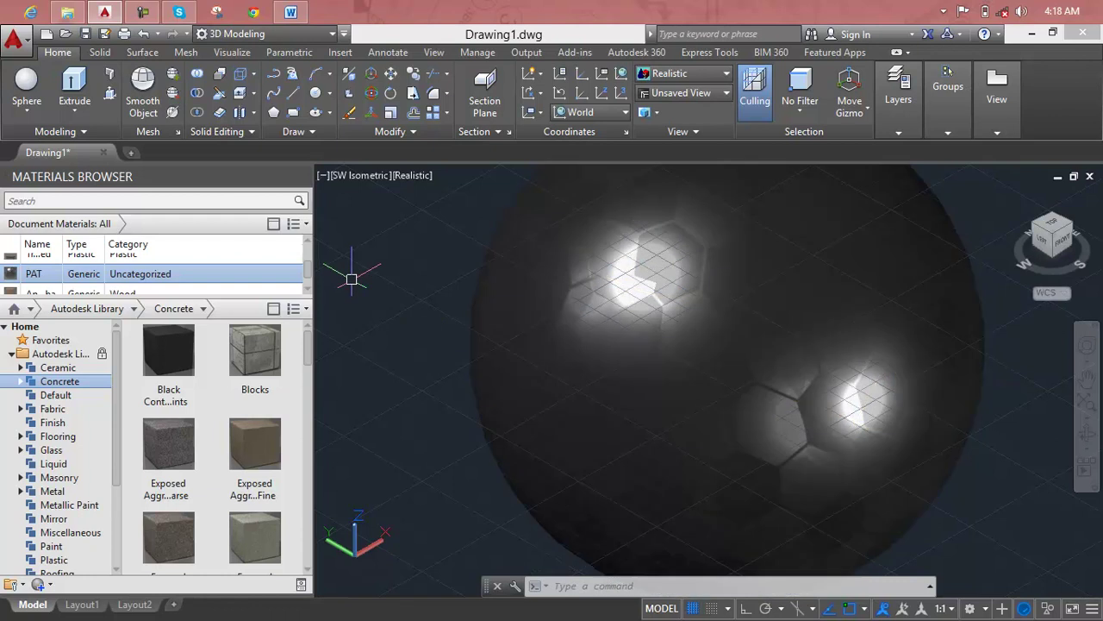
scroll(120, 271, down, 1)
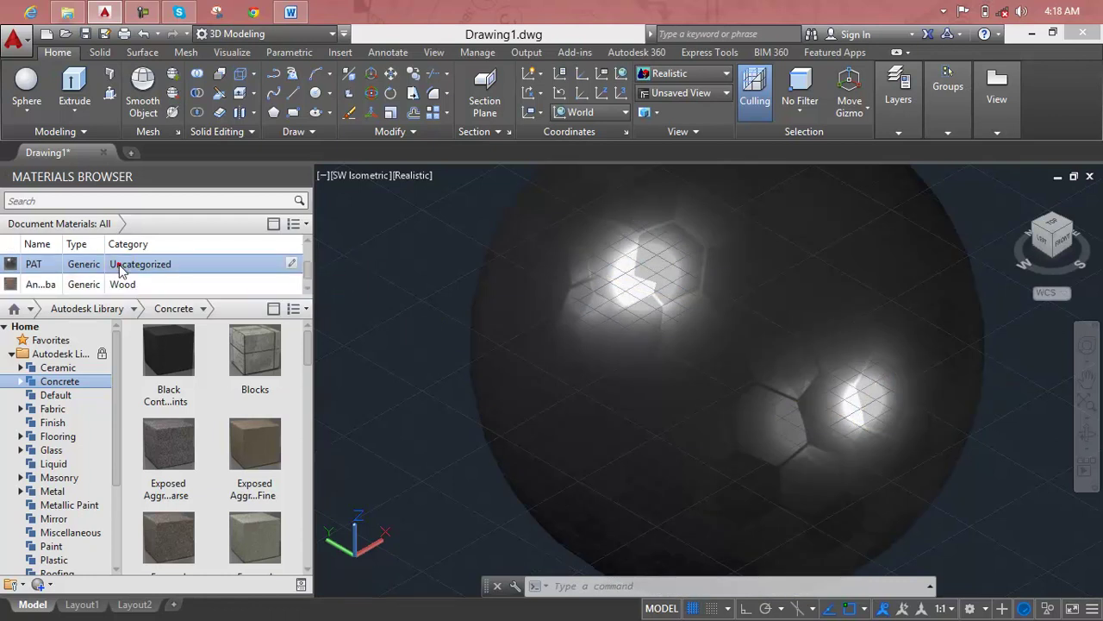
double_click(120, 267)
scroll(151, 259, up, 1)
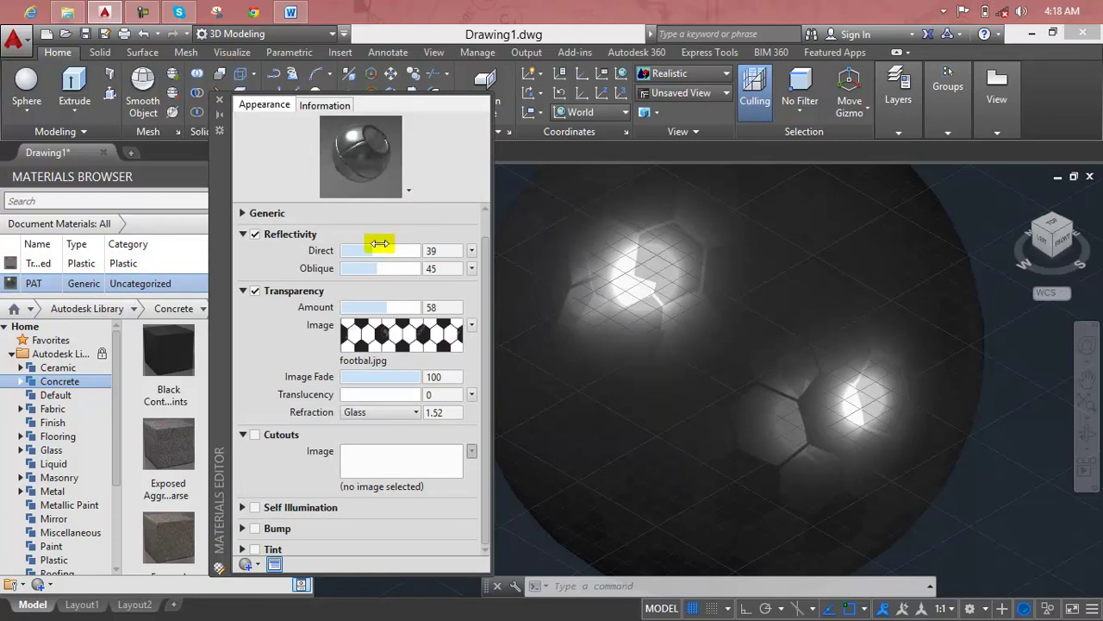
- Set PAT's direct reflectivity to 36, then toggle reflectivity and transparency to compare the sphere
drag(376, 249, 372, 250)
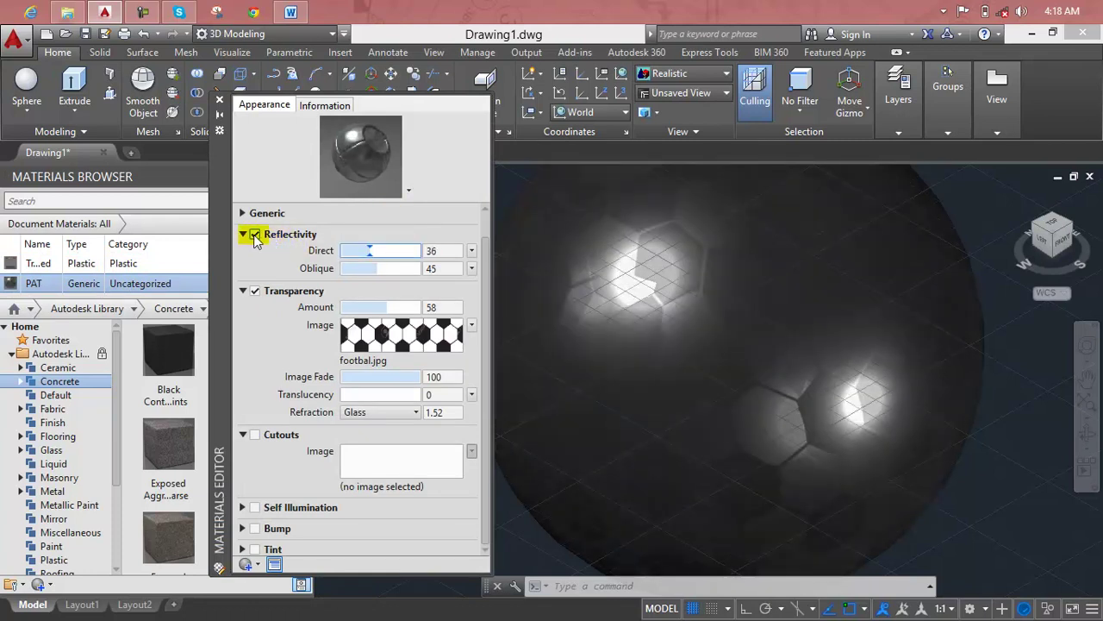
click(254, 235)
click(262, 261)
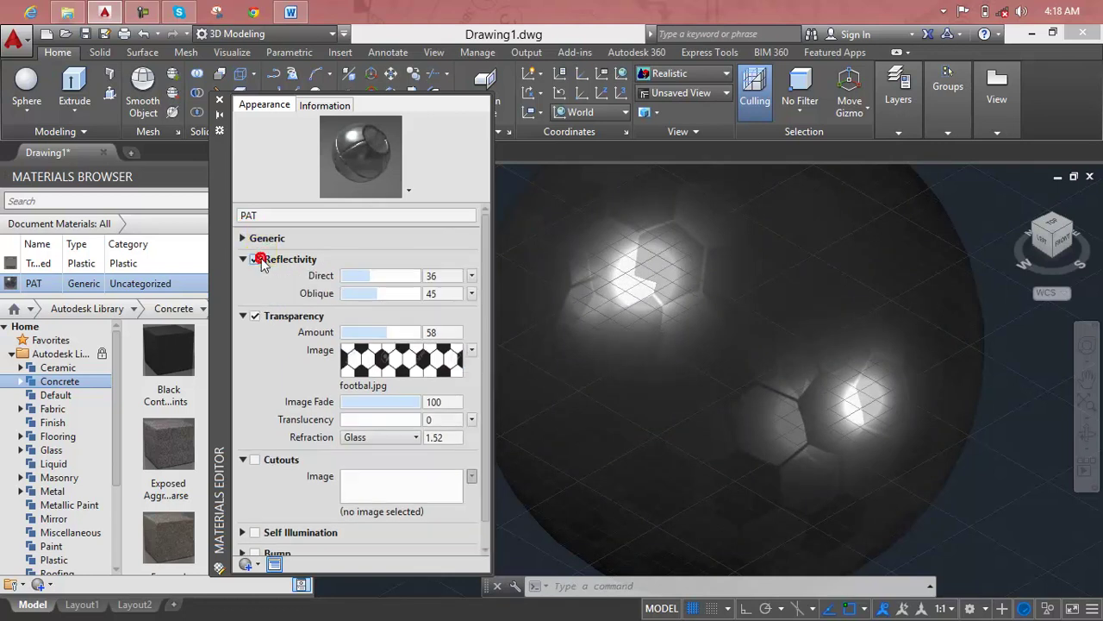
click(254, 260)
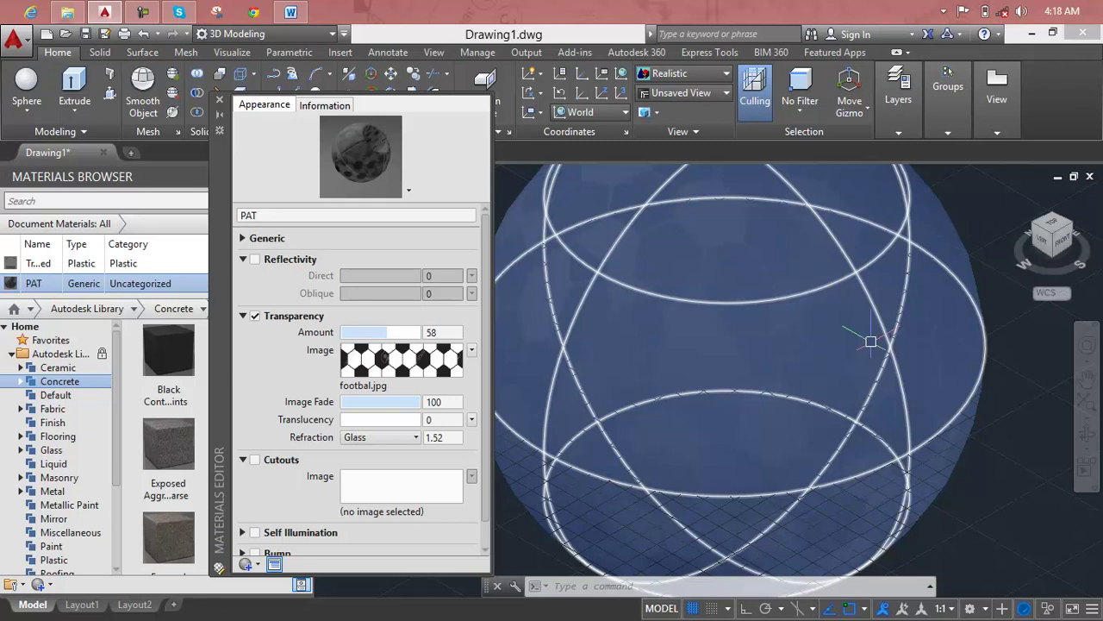
key(Escape)
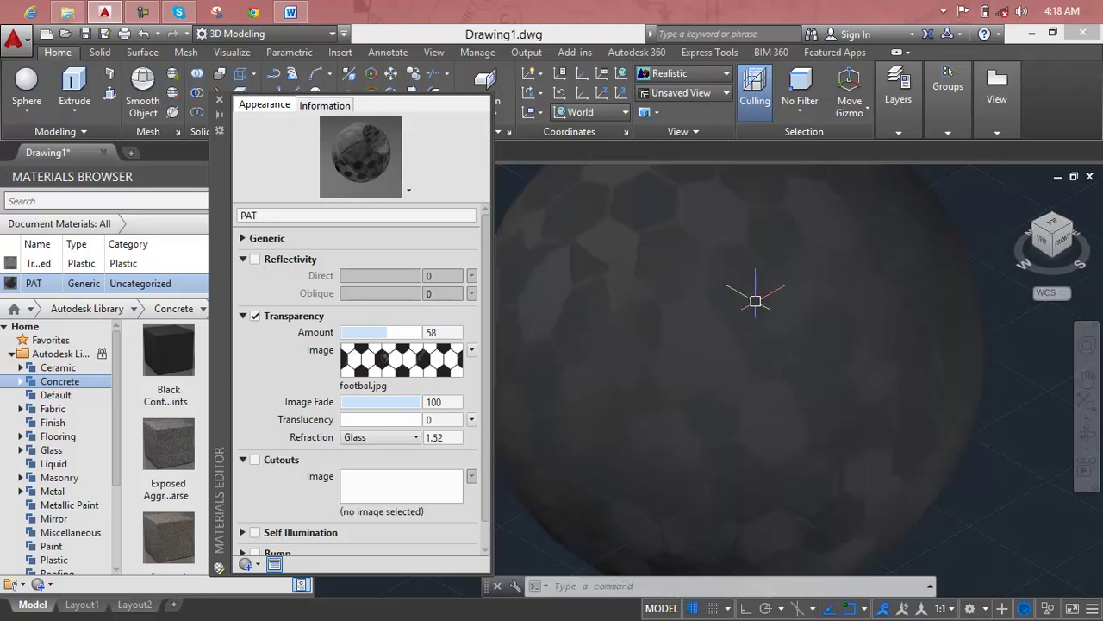
click(741, 289)
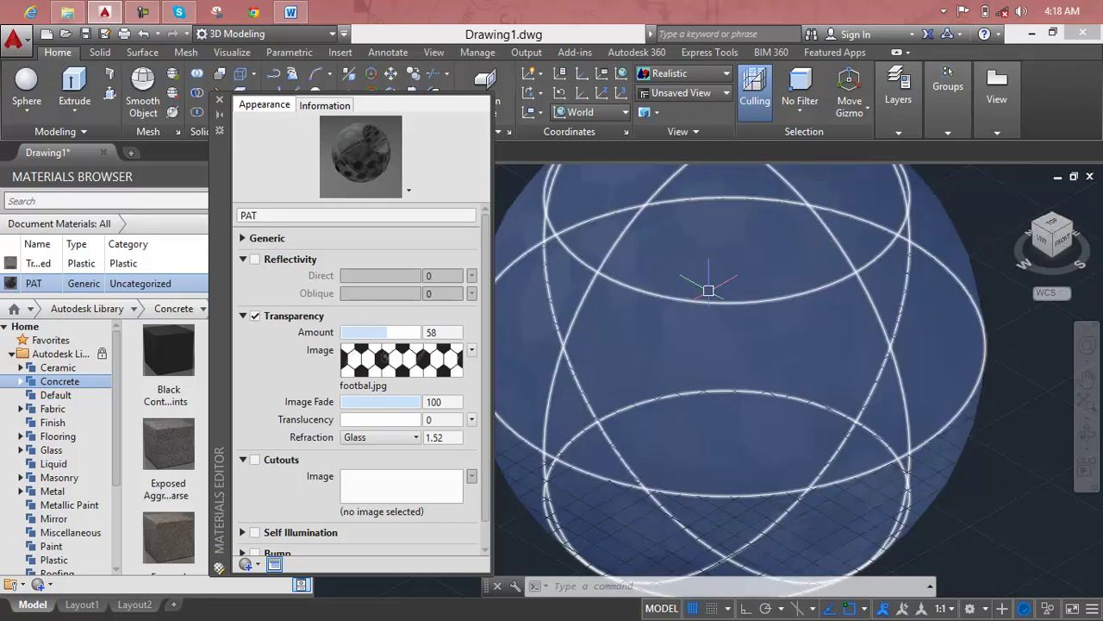
click(254, 315)
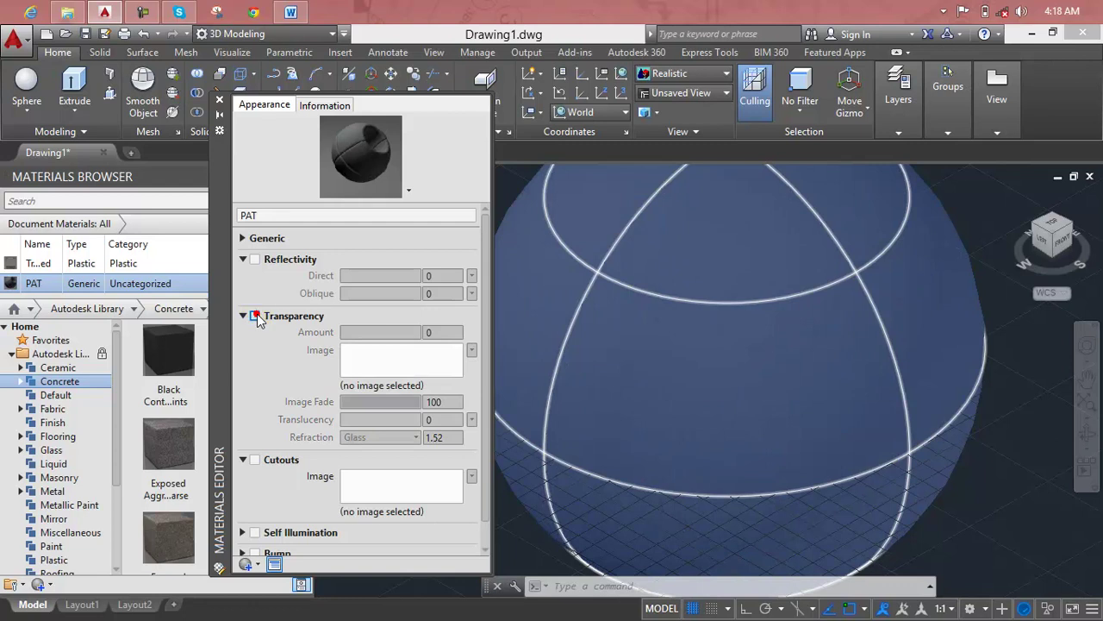
click(255, 315)
- Raise PAT's transparency amount to 88 and turn reflectivity back on
drag(378, 328, 354, 329)
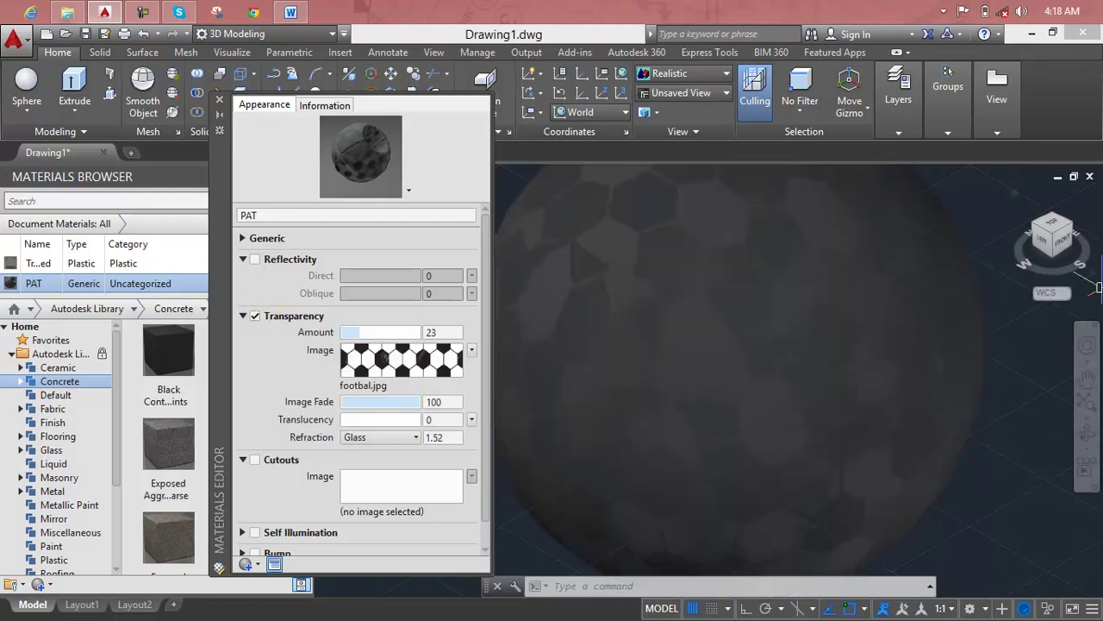
click(365, 332)
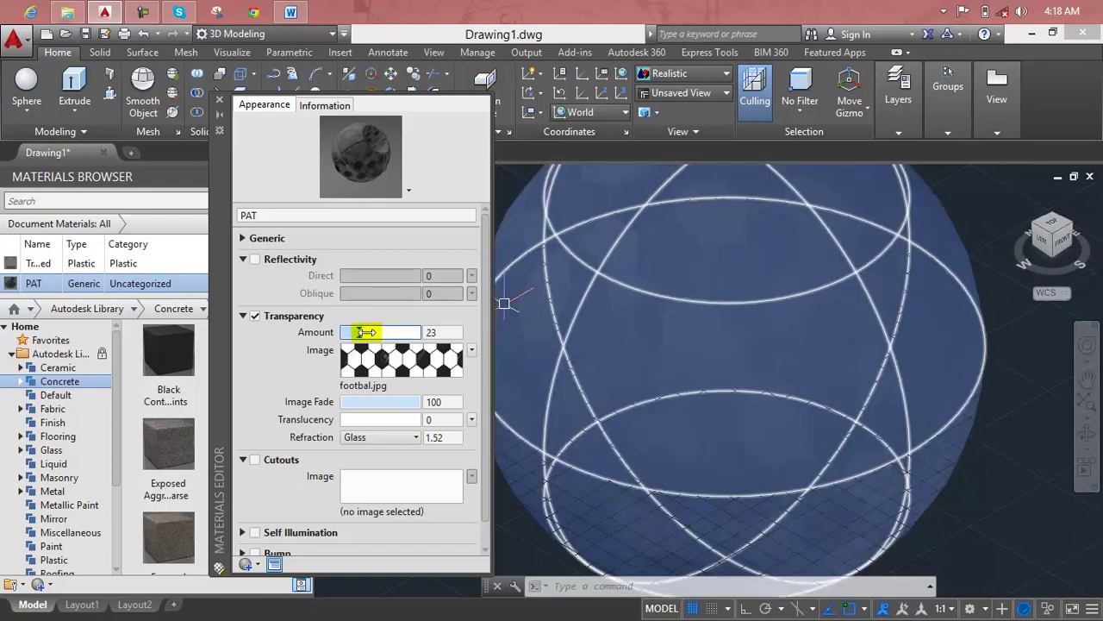
drag(363, 333, 401, 332)
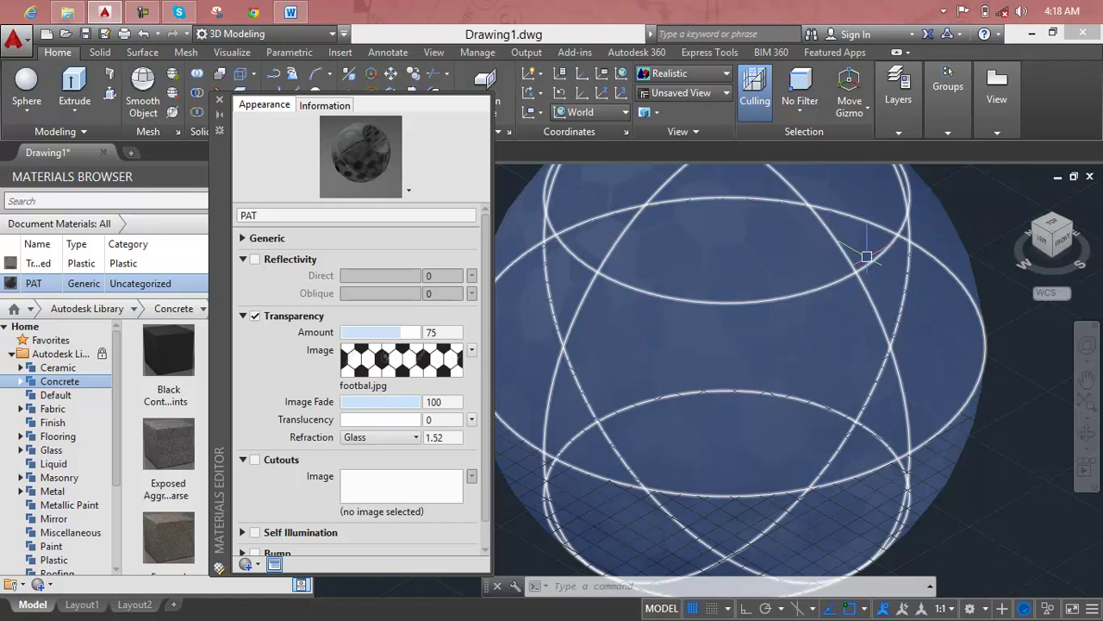
click(143, 11)
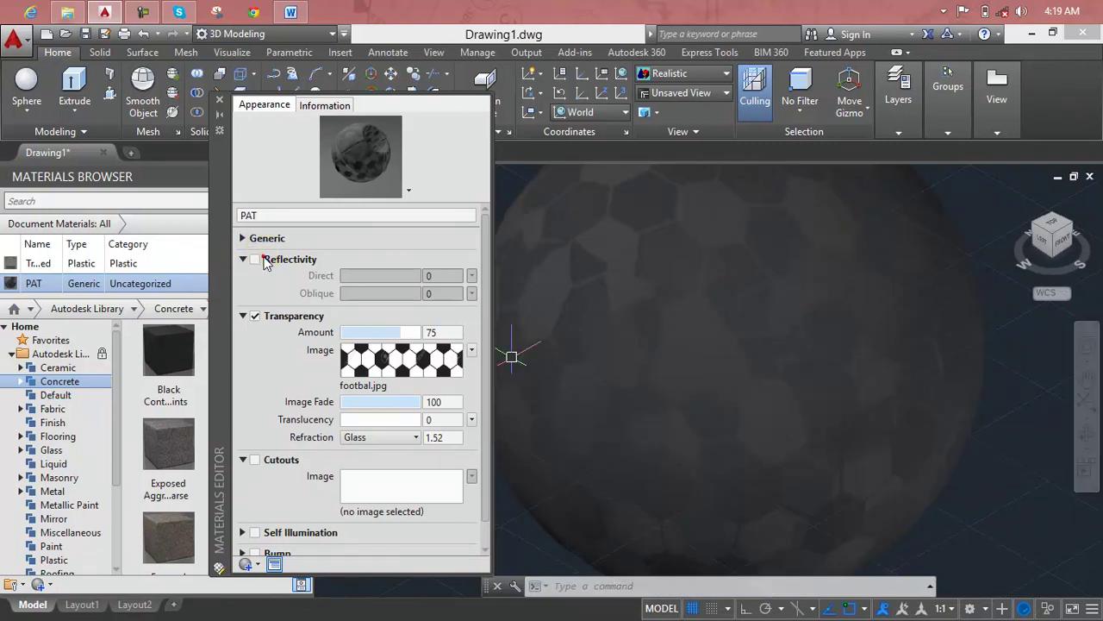
click(265, 260)
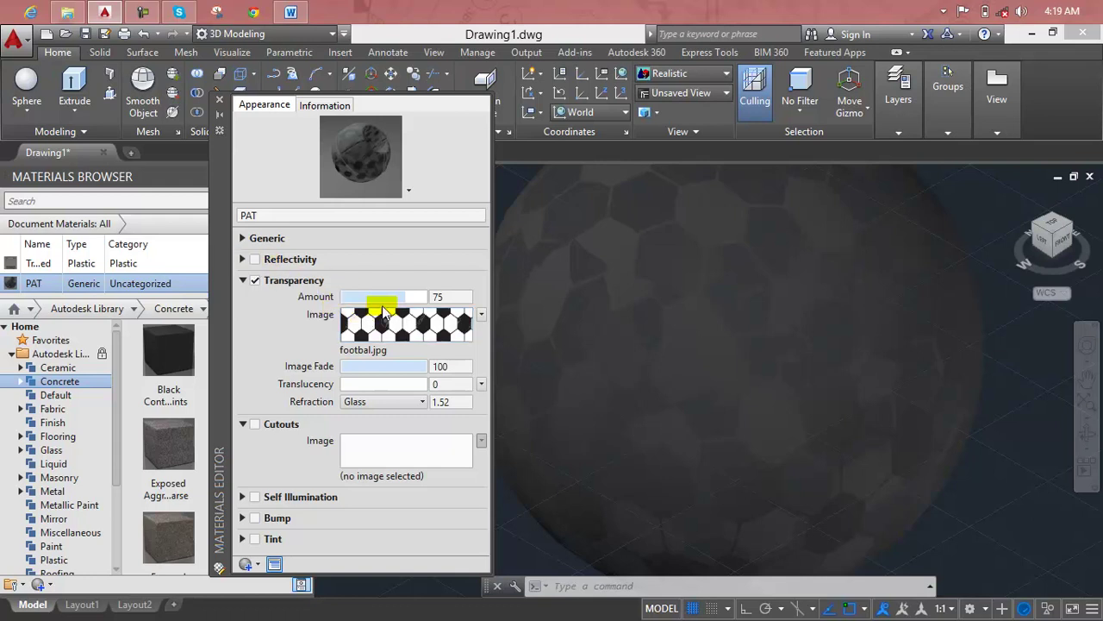
mouse_move(405, 297)
mouse_down()
mouse_move(427, 297)
mouse_move(344, 296)
mouse_move(417, 296)
mouse_up()
click(255, 259)
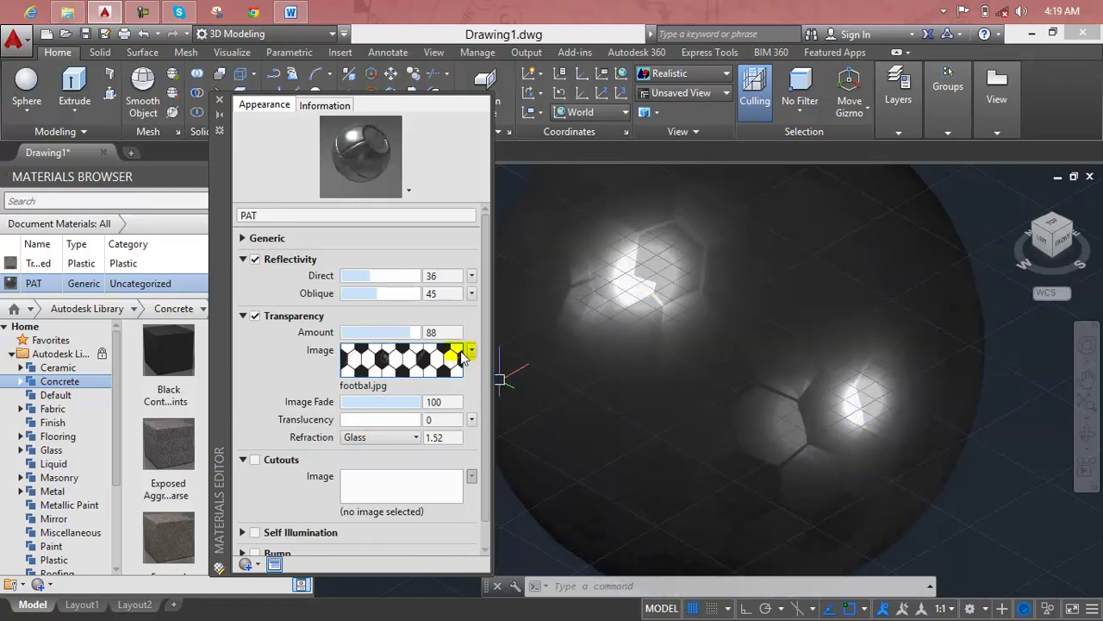
- Close the material settings and zoom out to frame the red box and sphere
click(222, 103)
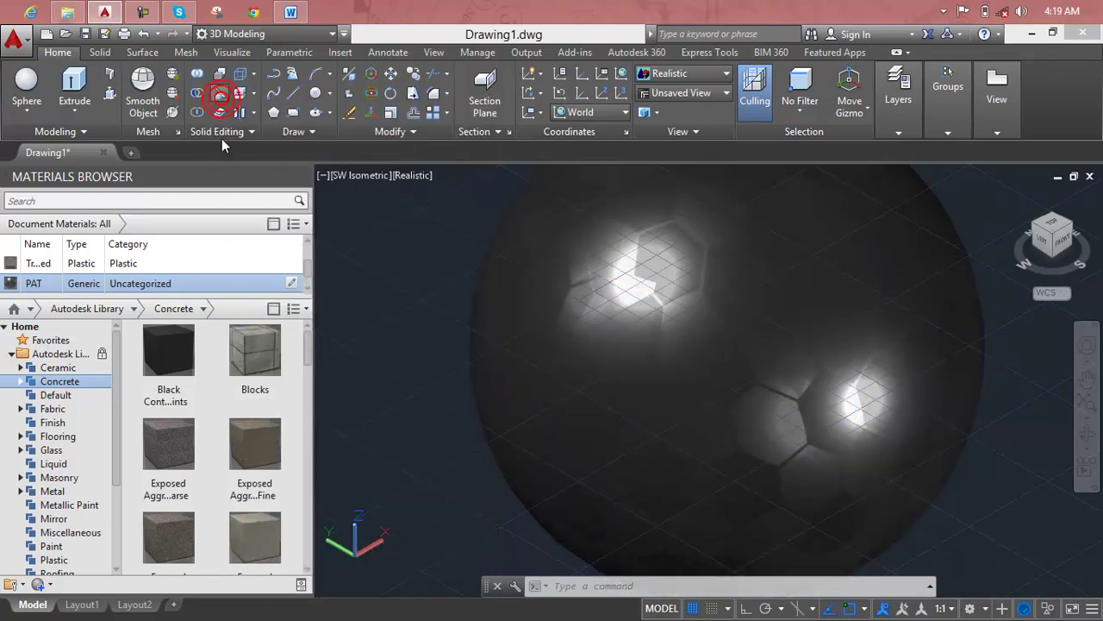
scroll(386, 284, down, 2)
scroll(552, 284, down, 3)
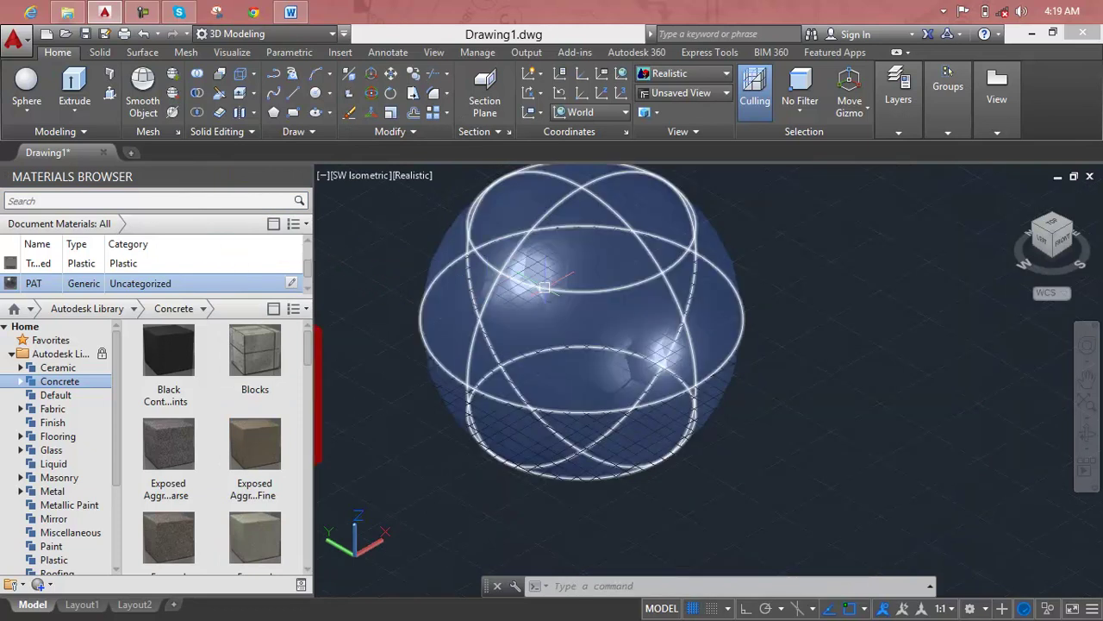
middle_drag(552, 284, 661, 297)
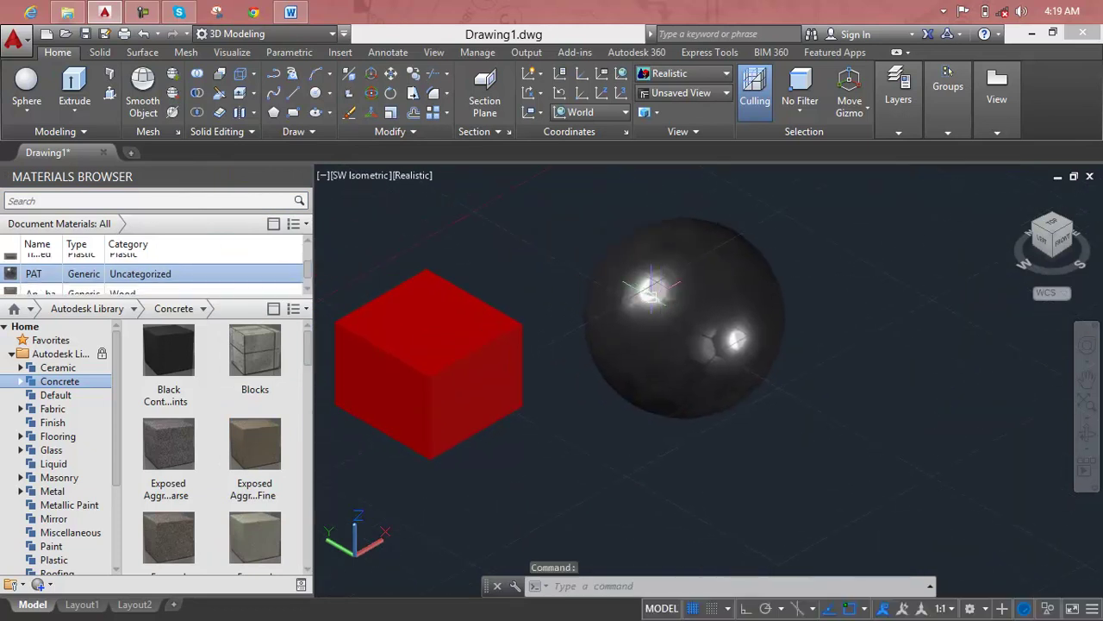
scroll(77, 274, down, 1)
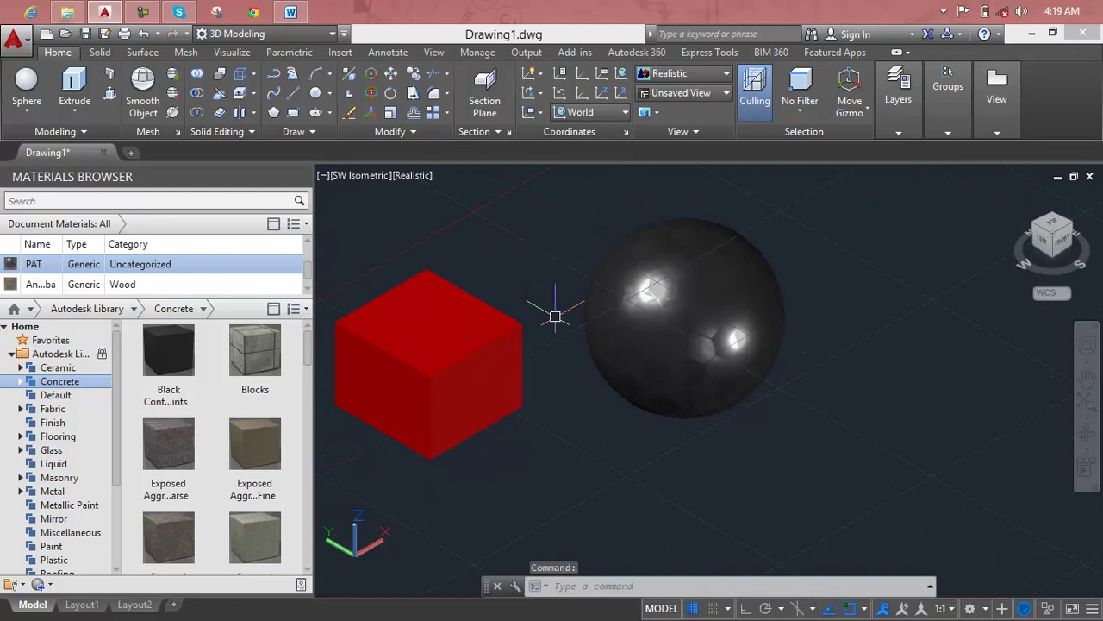
- Drag the Fabric library's Bandage material onto the sphere, then glance at the Word lesson
click(54, 408)
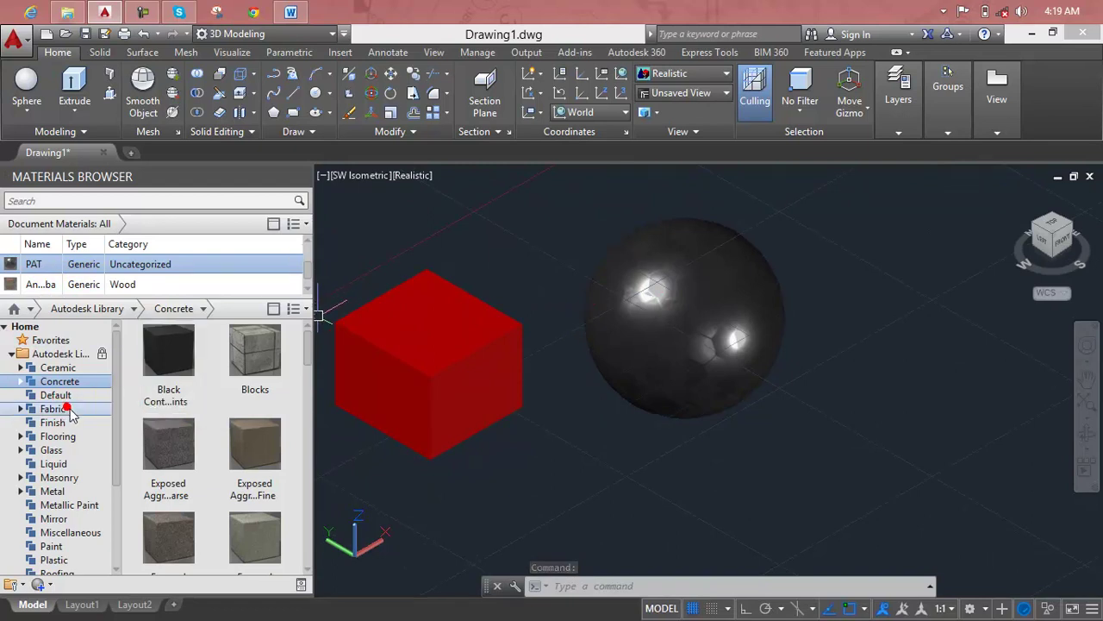
drag(181, 362, 678, 291)
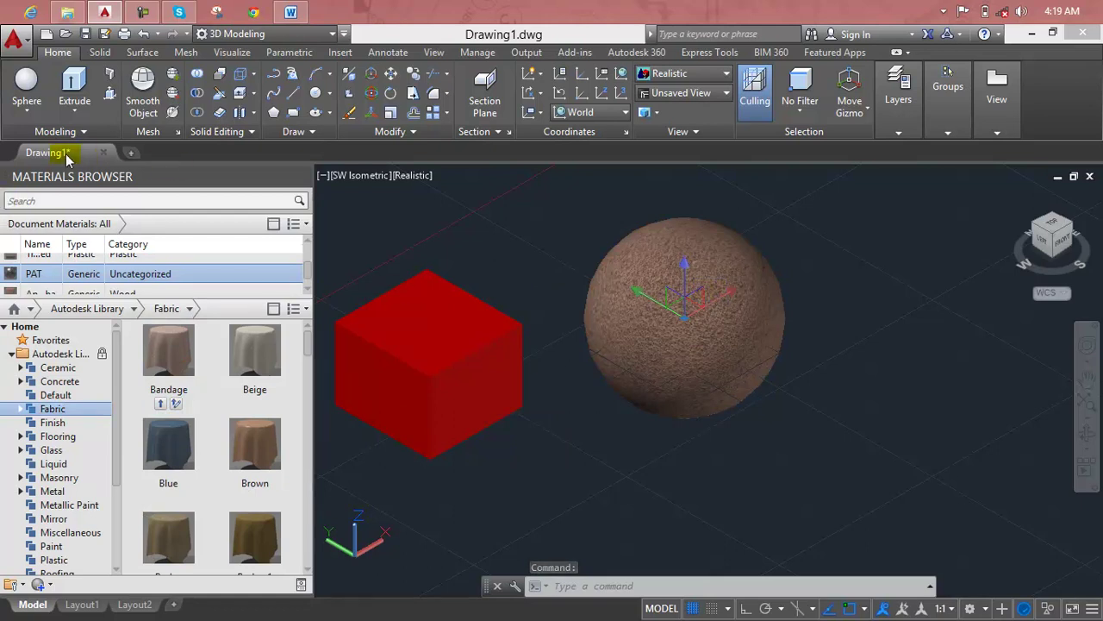
click(288, 19)
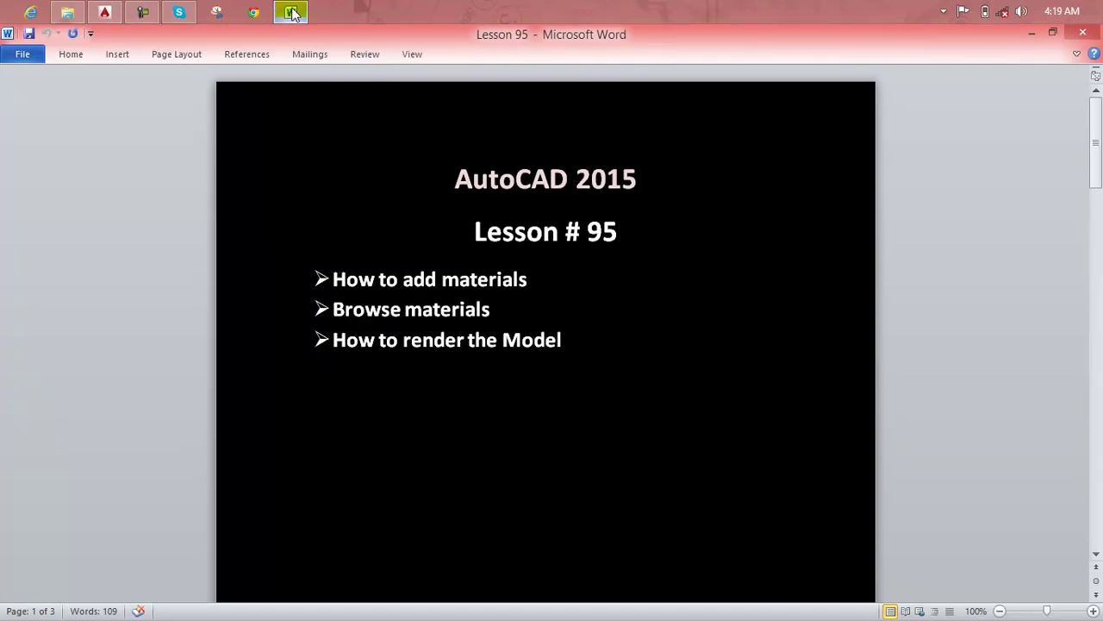
click(292, 12)
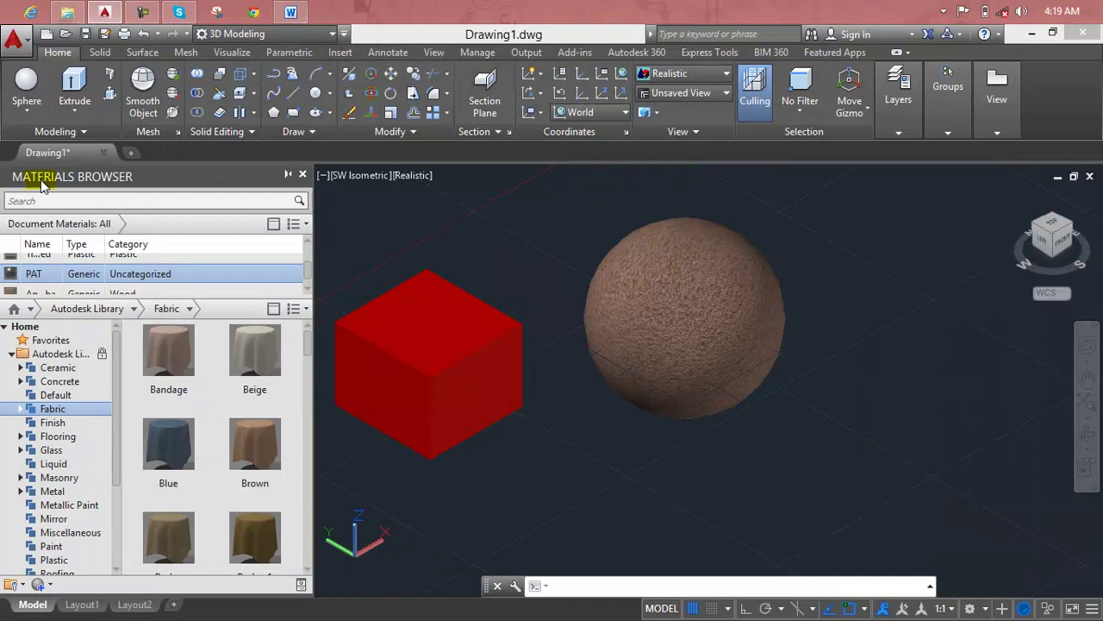
- Close the materials browser, pan to the brown plane, and delete it
click(302, 174)
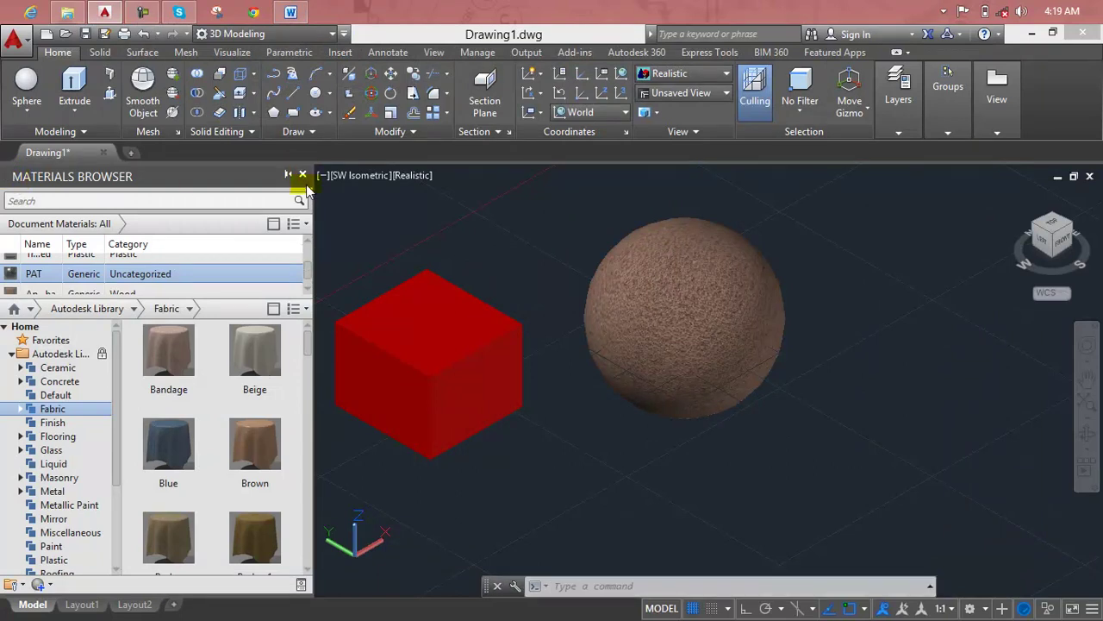
click(302, 174)
scroll(372, 221, down, 2)
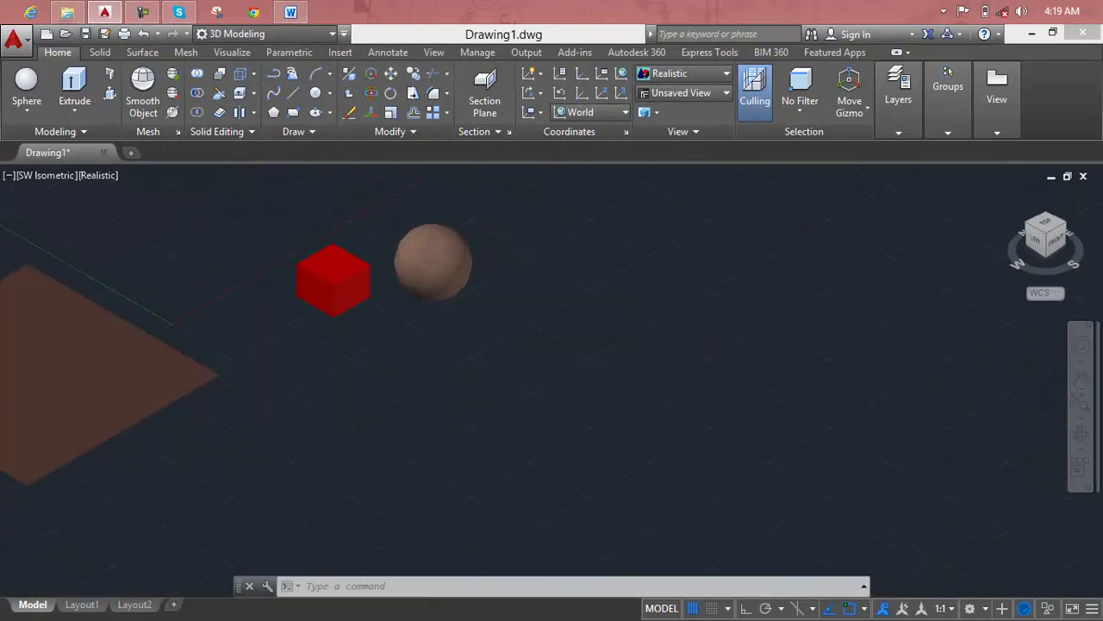
middle_drag(405, 249, 600, 272)
drag(600, 273, 768, 254)
key(Escape)
click(484, 403)
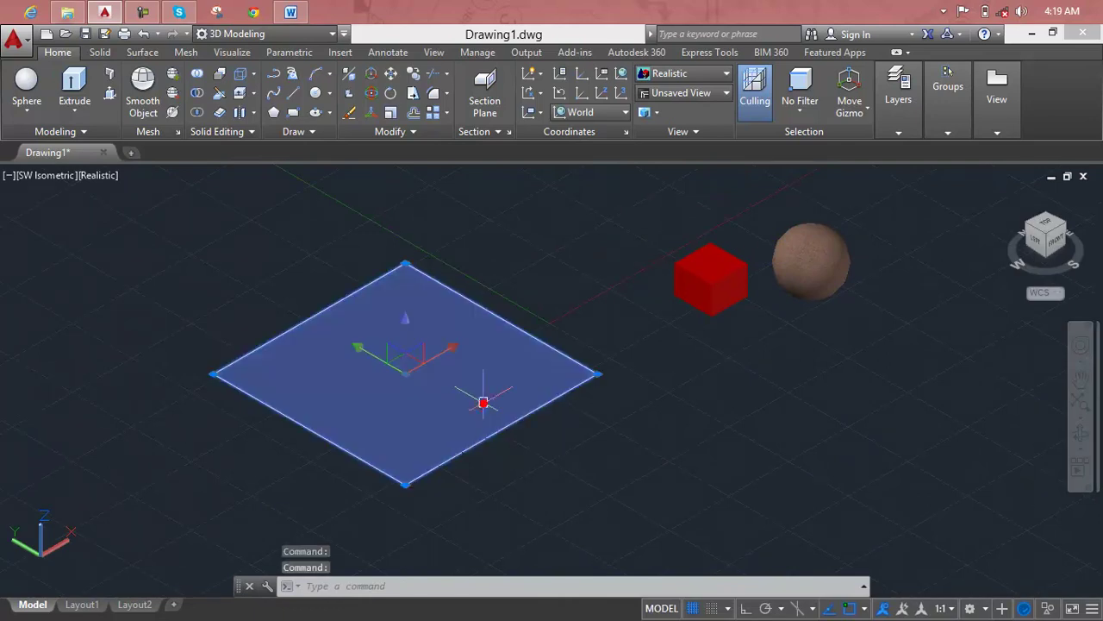
key(Delete)
- Recentre the box and sphere, view the Visualize render settings, and type RANDER
scroll(841, 248, up, 3)
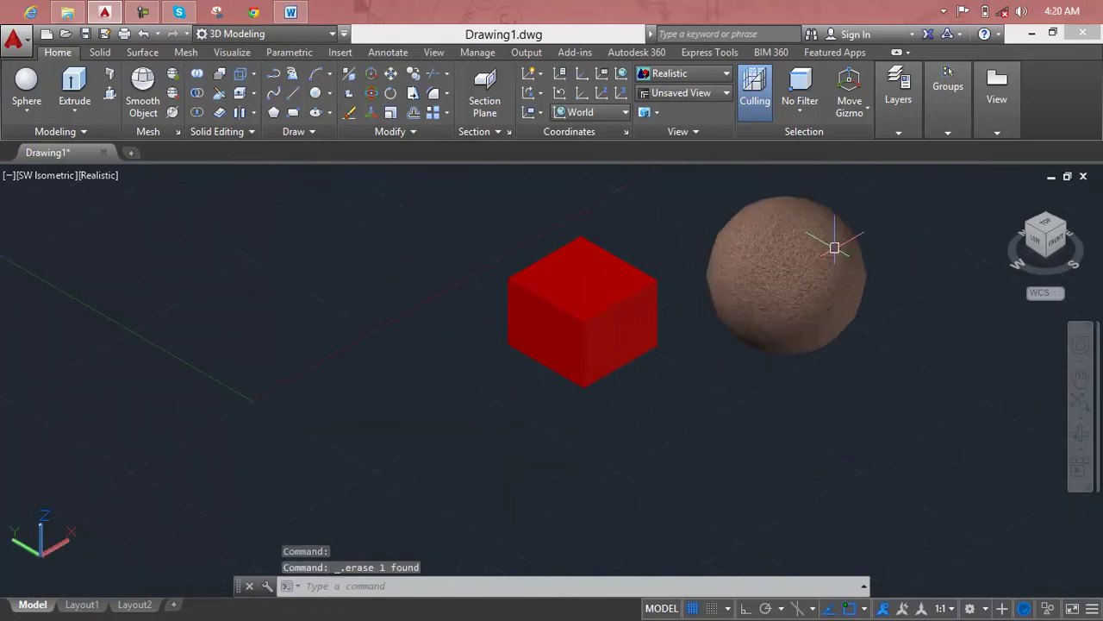
scroll(834, 248, up, 2)
scroll(835, 248, down, 1)
mouse_move(801, 273)
middle_down()
mouse_move(758, 299)
mouse_move(705, 302)
middle_up()
scroll(761, 293, down, 2)
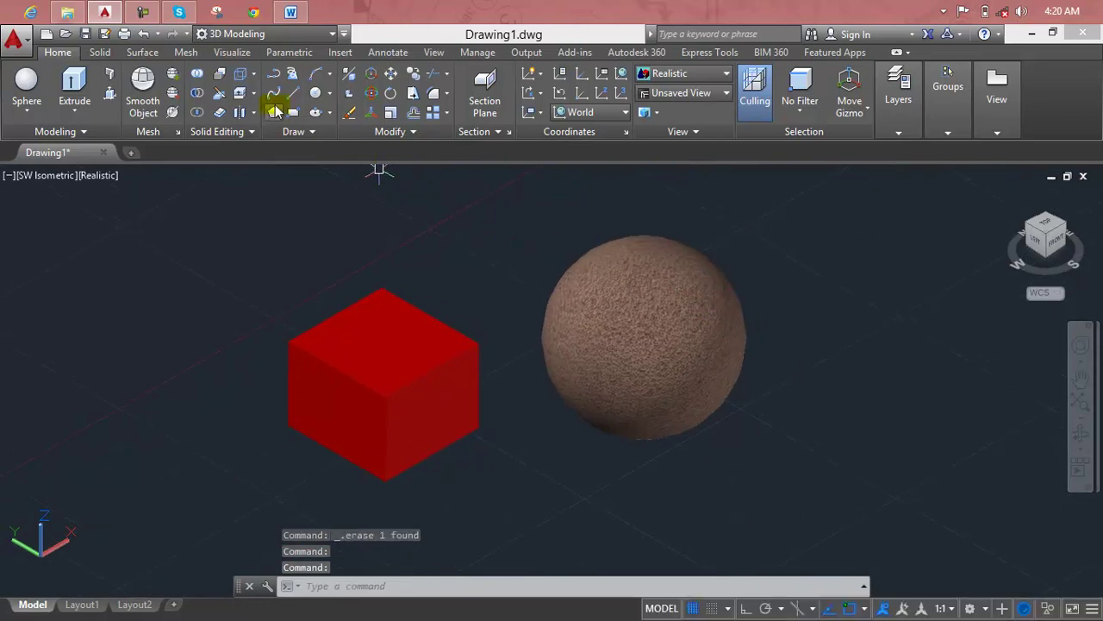
click(235, 53)
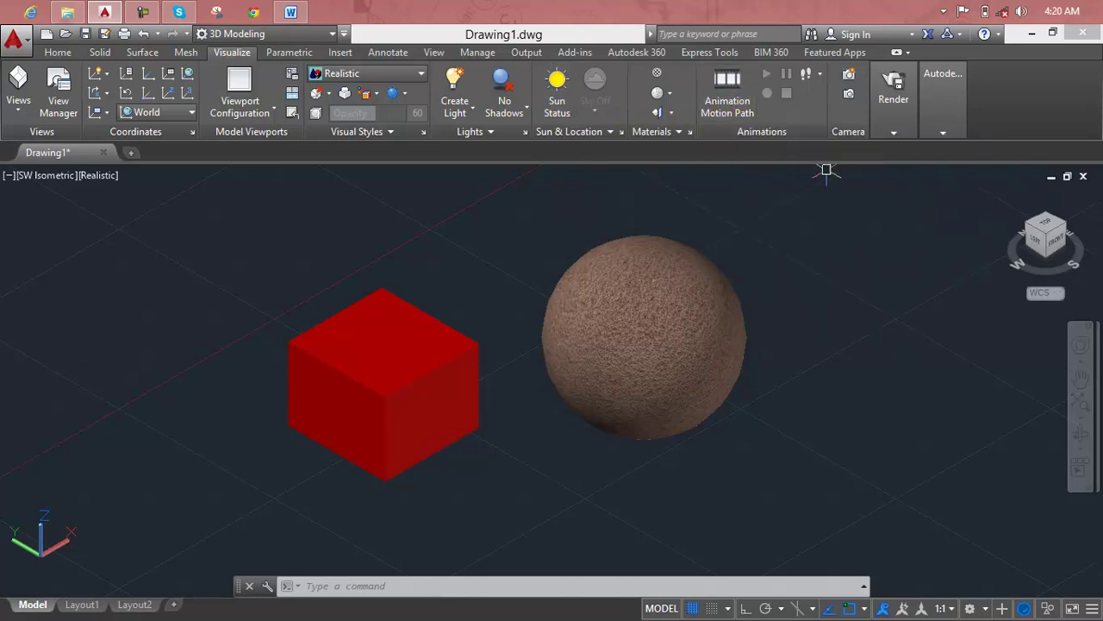
click(892, 131)
key(Escape)
key(Escape)
key(Escape)
text(RANDER)
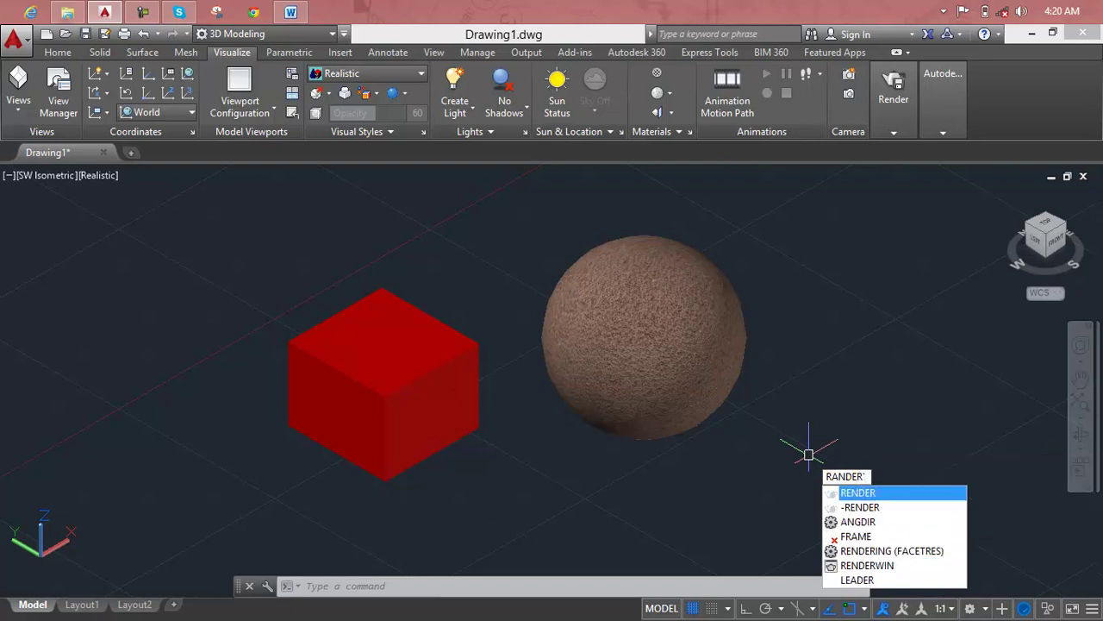
- Run RENDER to produce a Medium-preset 640 x 480 image of the box and fabric sphere
key(Escape)
text(R)
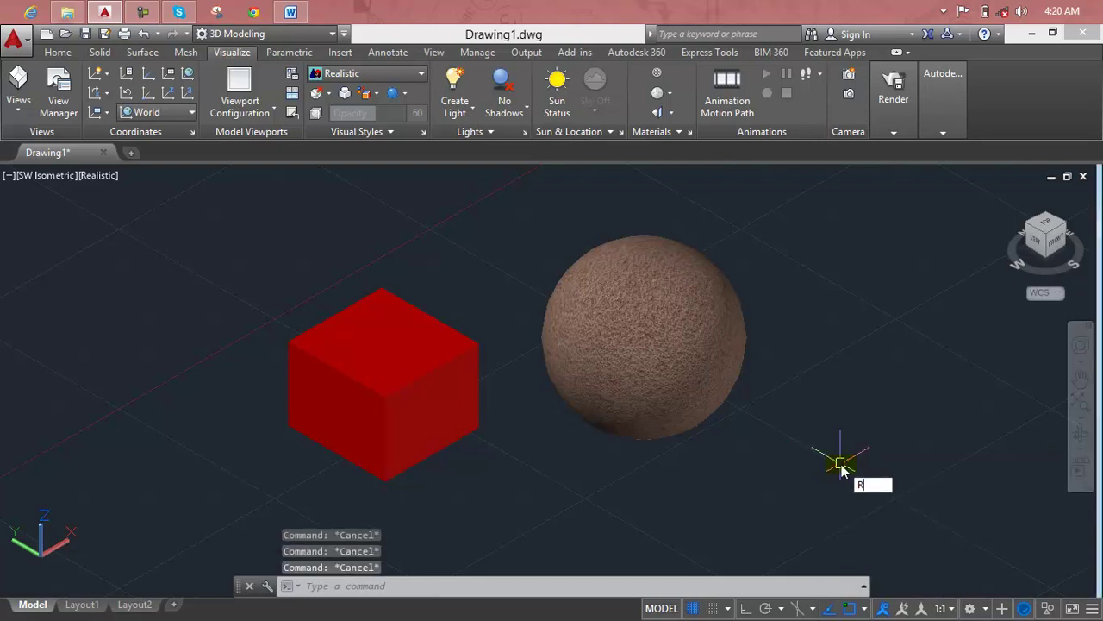
text(EN)
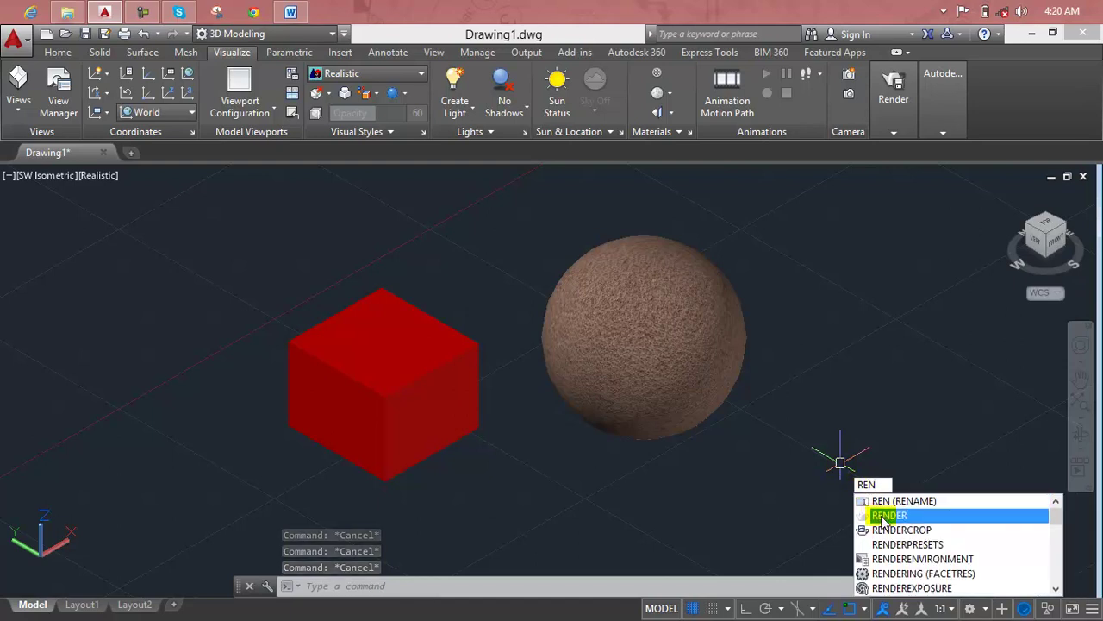
click(882, 516)
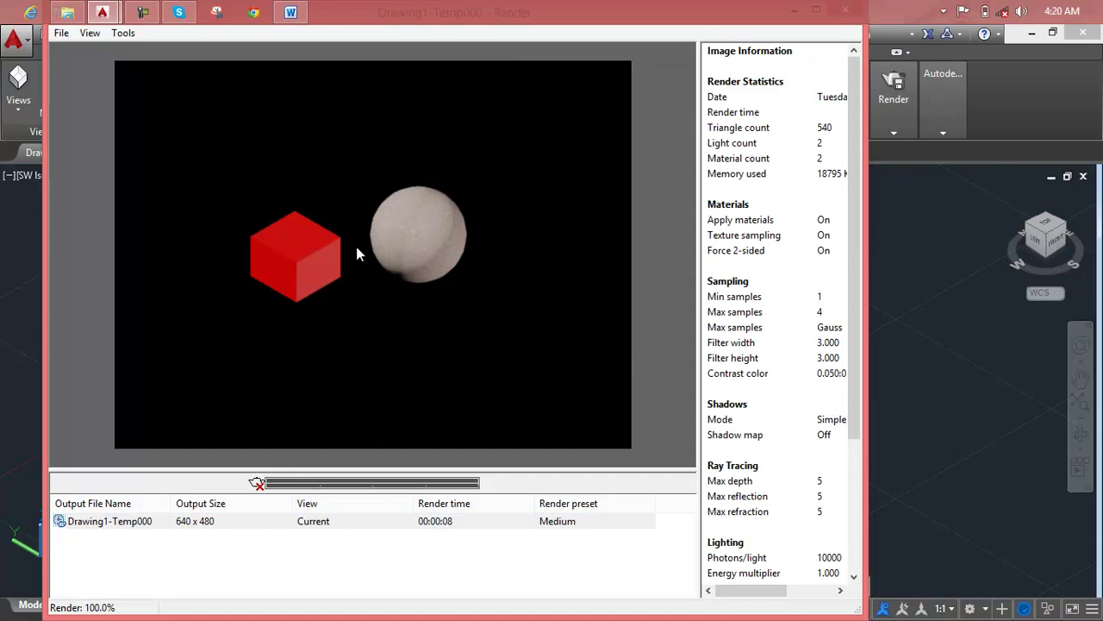
scroll(355, 246, up, 5)
scroll(356, 230, down, 5)
scroll(388, 250, up, 2)
scroll(392, 251, up, 2)
scroll(405, 242, down, 2)
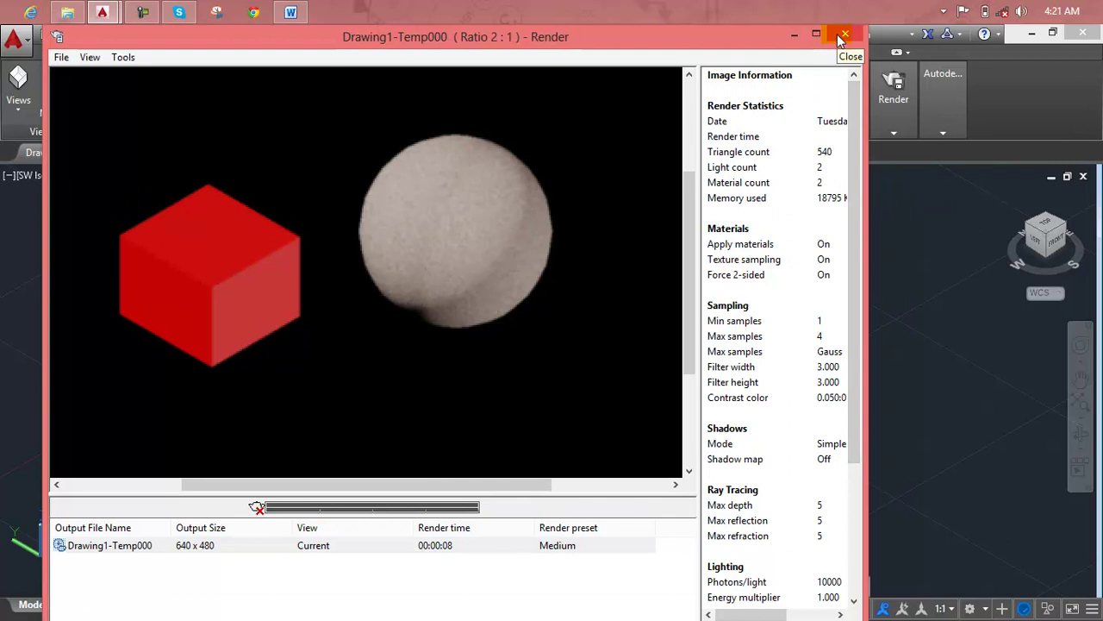
- Close the render preview, expand the Render panel, and review the render presets
click(844, 34)
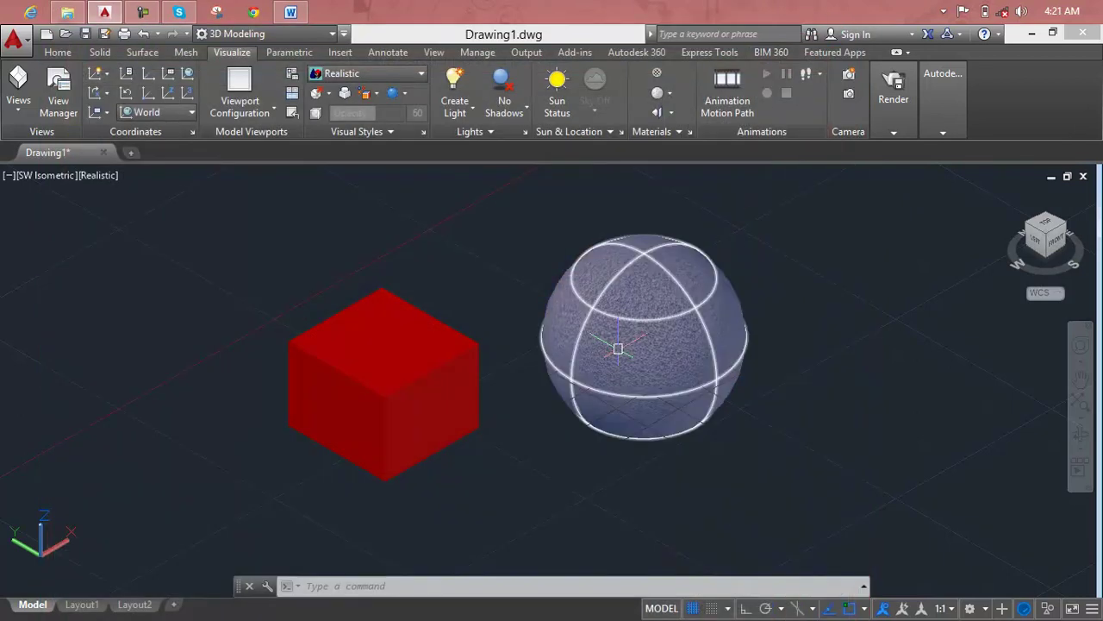
scroll(616, 321, up, 3)
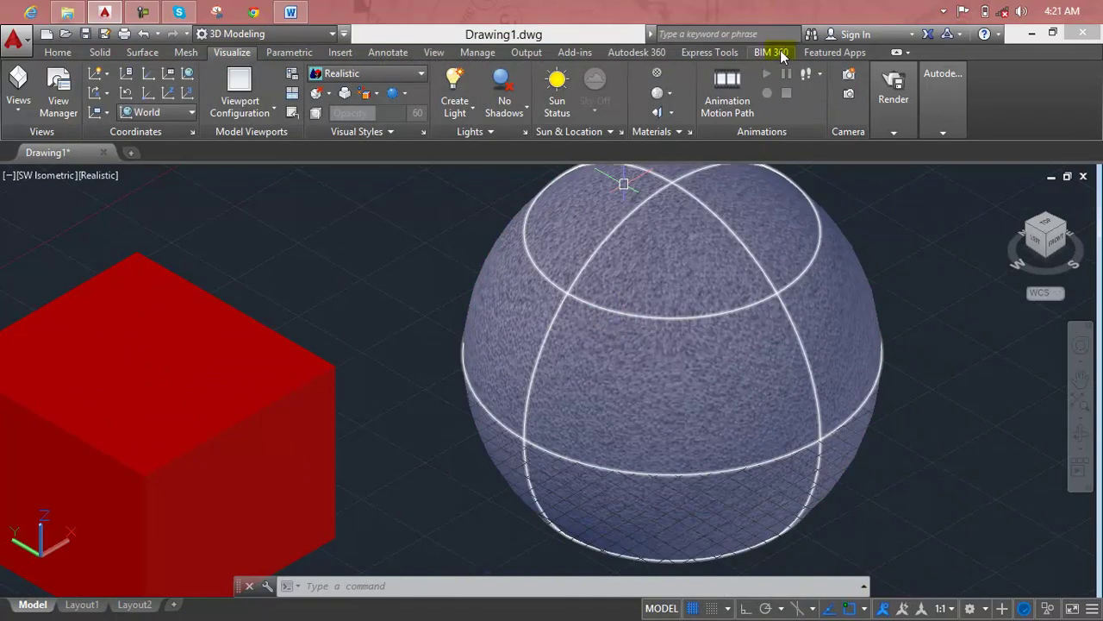
click(888, 108)
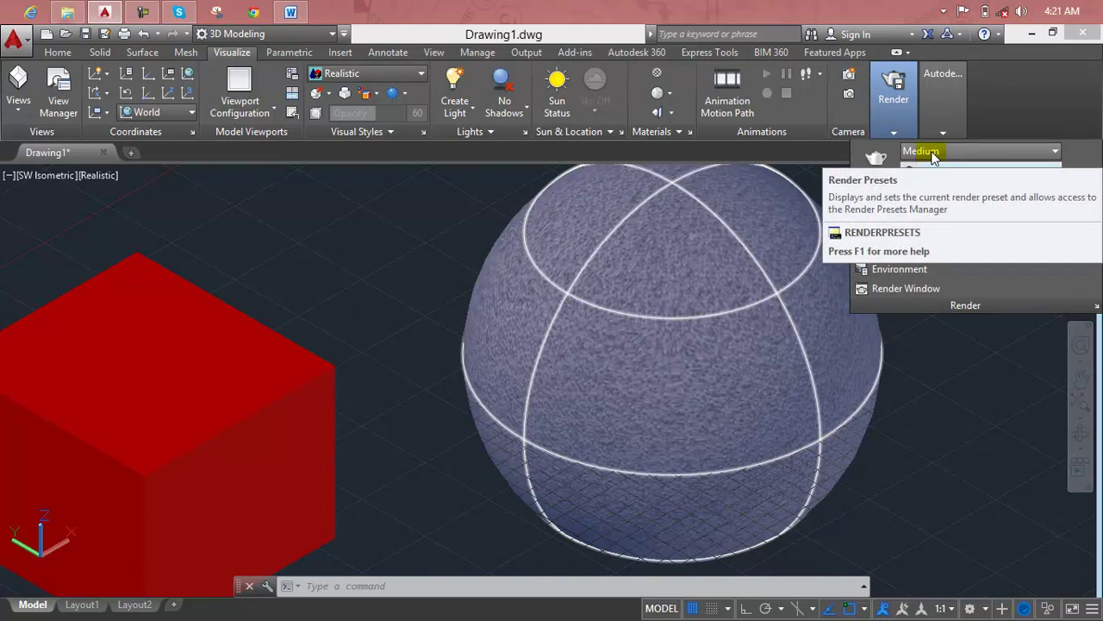
click(933, 153)
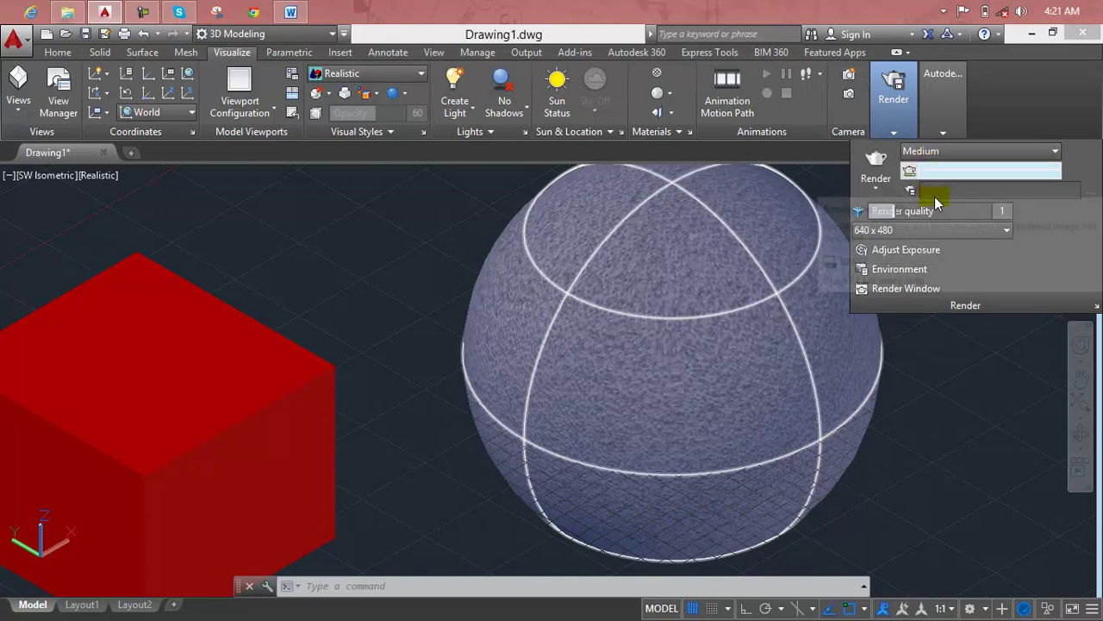
click(937, 149)
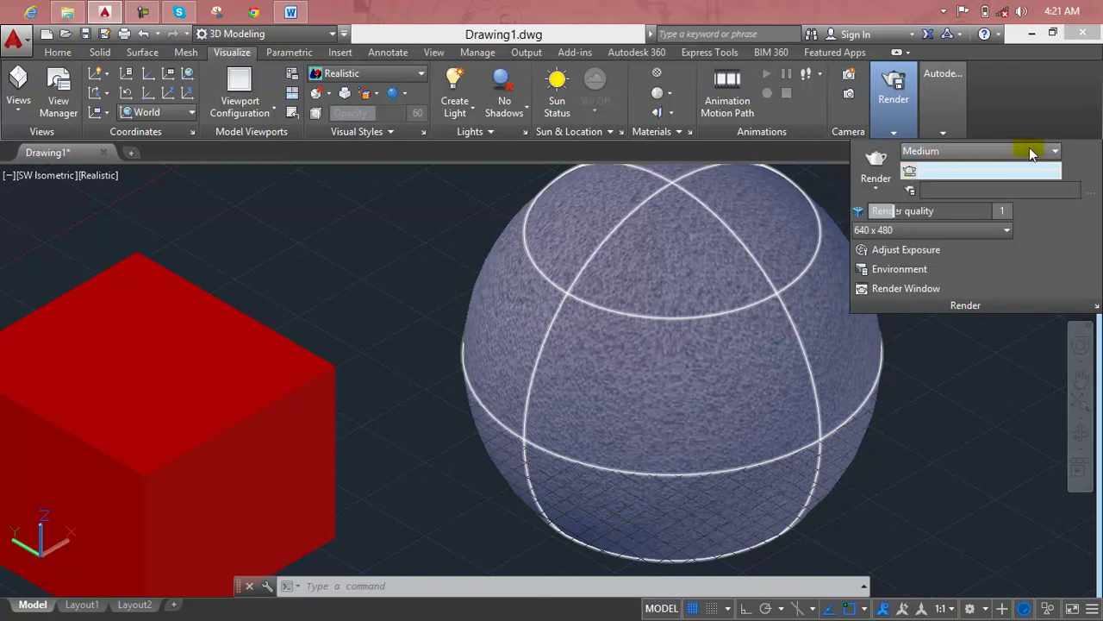
click(1058, 150)
click(1057, 149)
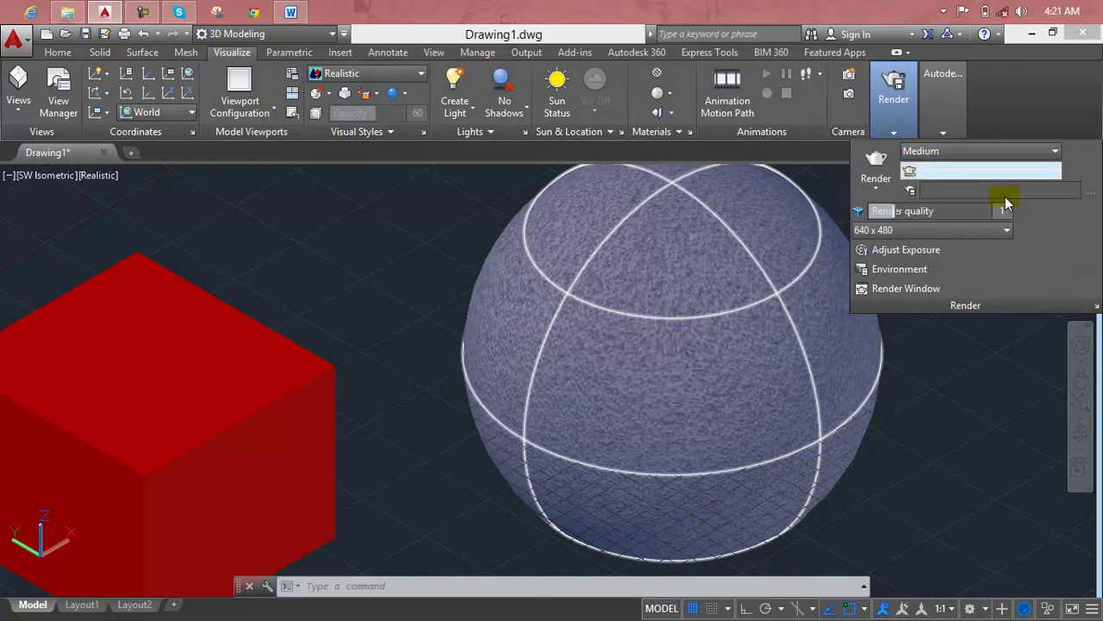
- Set render quality to 3 and output size to 1024 x 768
drag(886, 213, 925, 211)
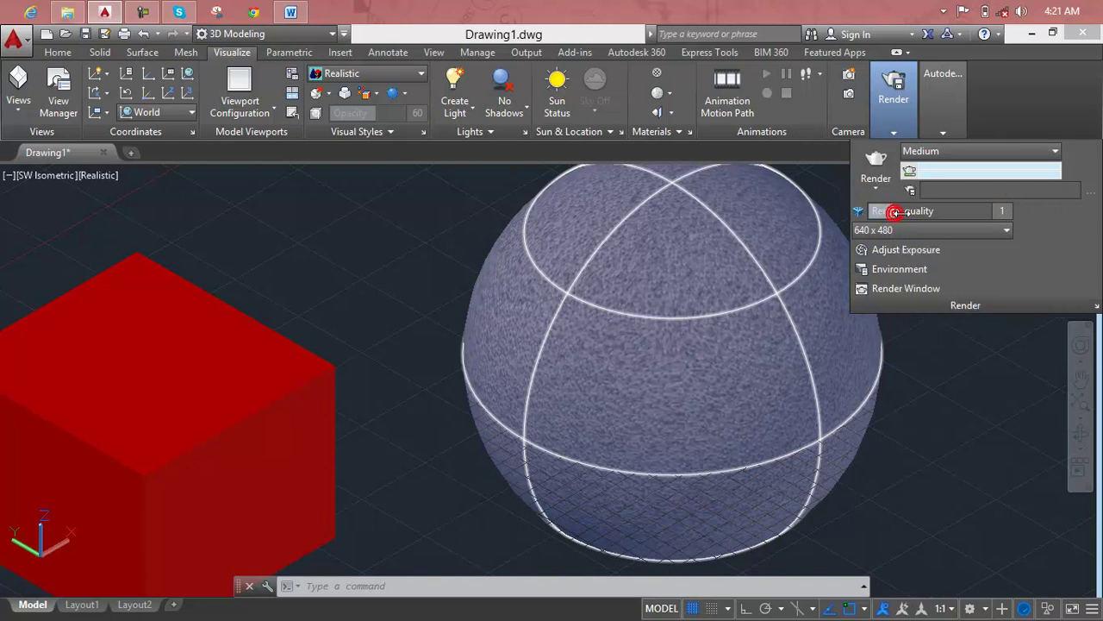
click(1007, 231)
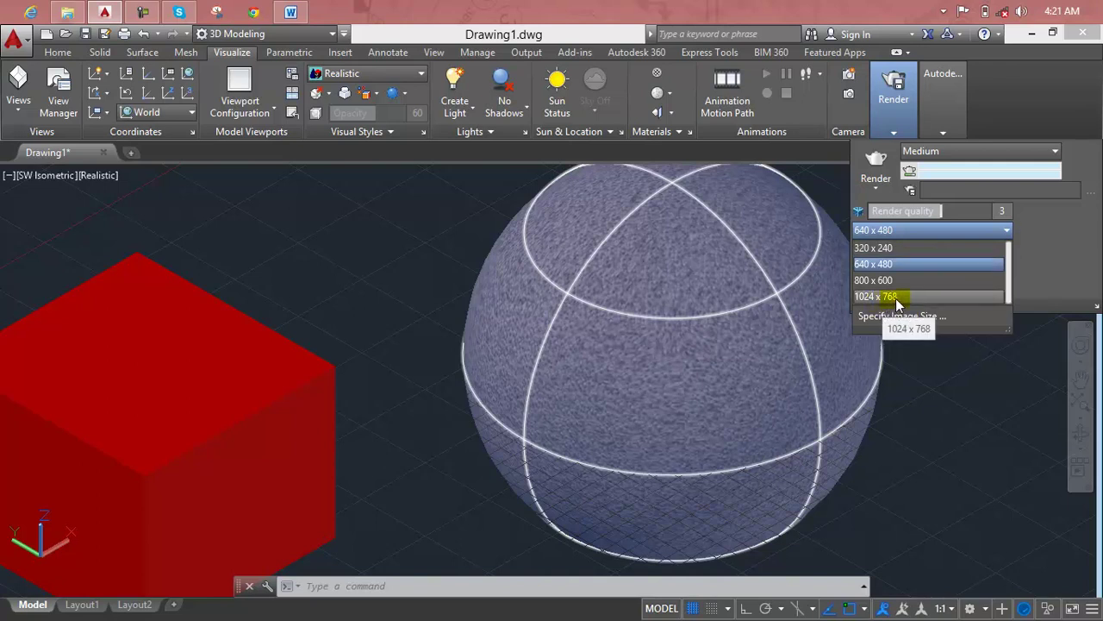
click(899, 298)
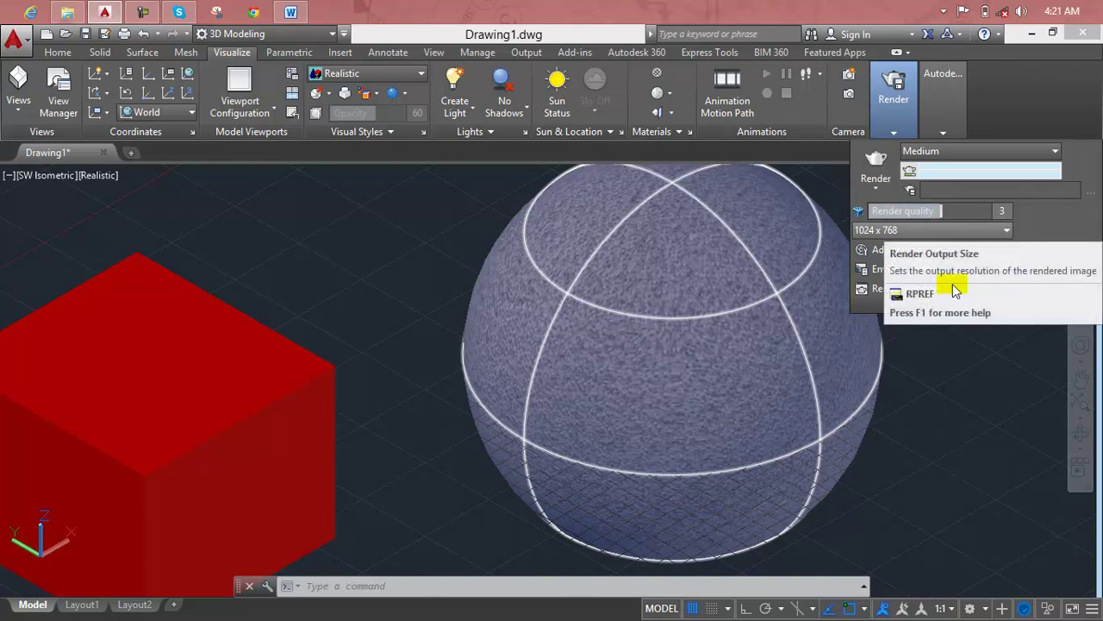
key(Escape)
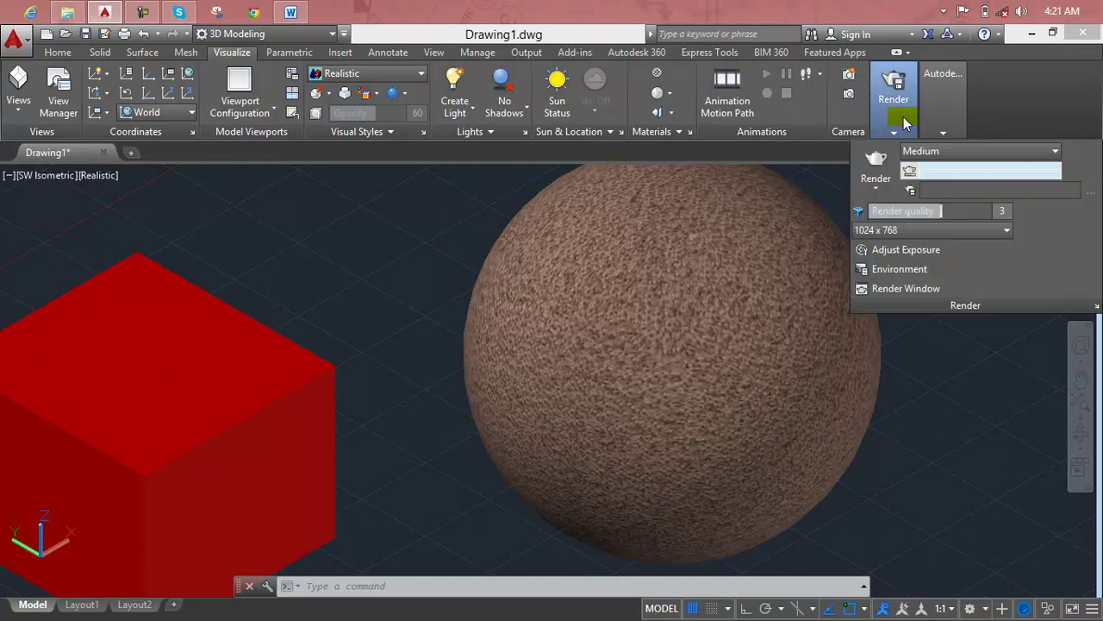
click(873, 190)
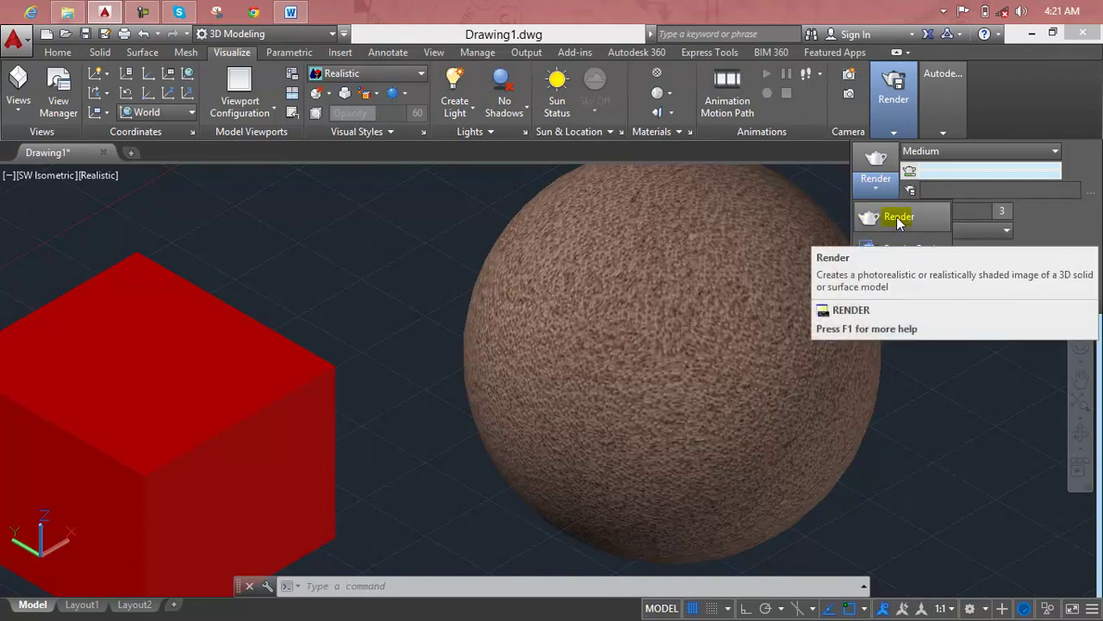
- Render the box and sphere again at 1024 x 768
click(897, 219)
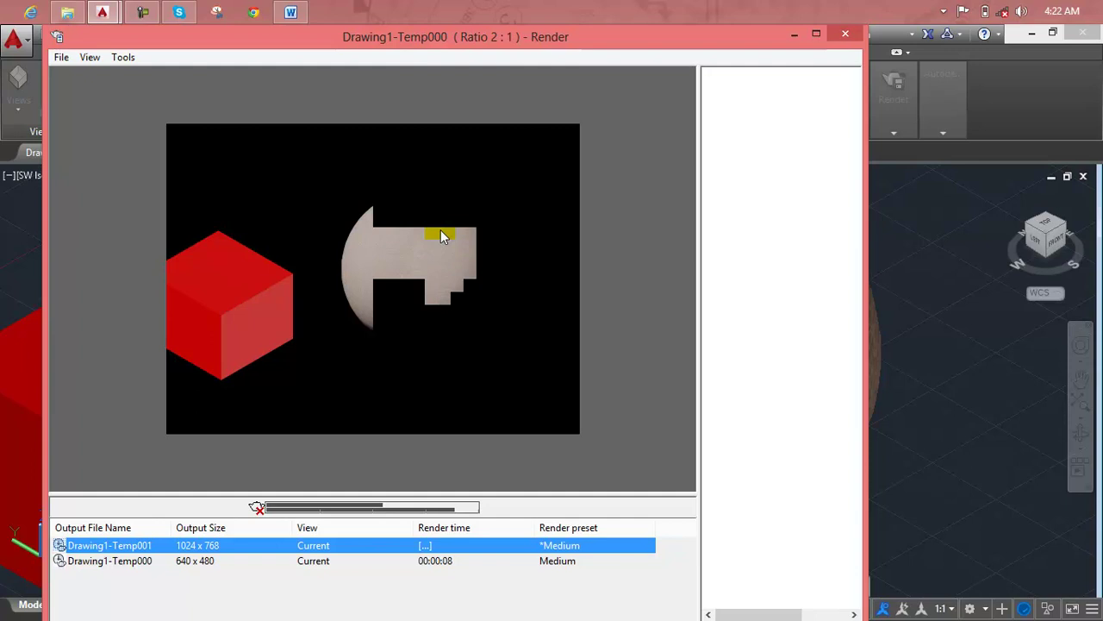
click(62, 58)
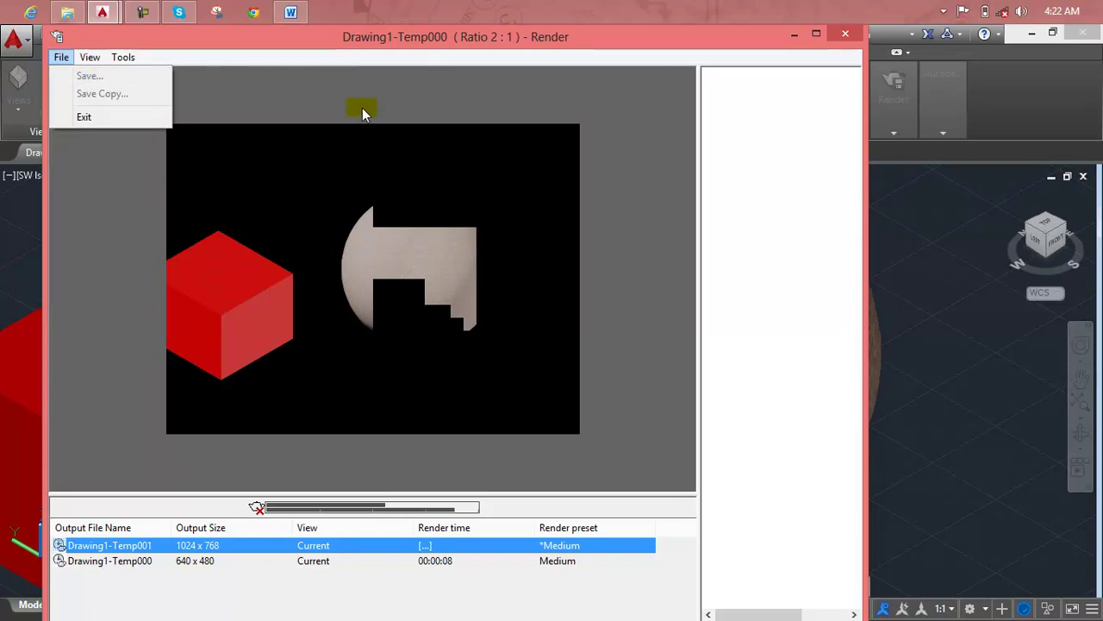
click(340, 53)
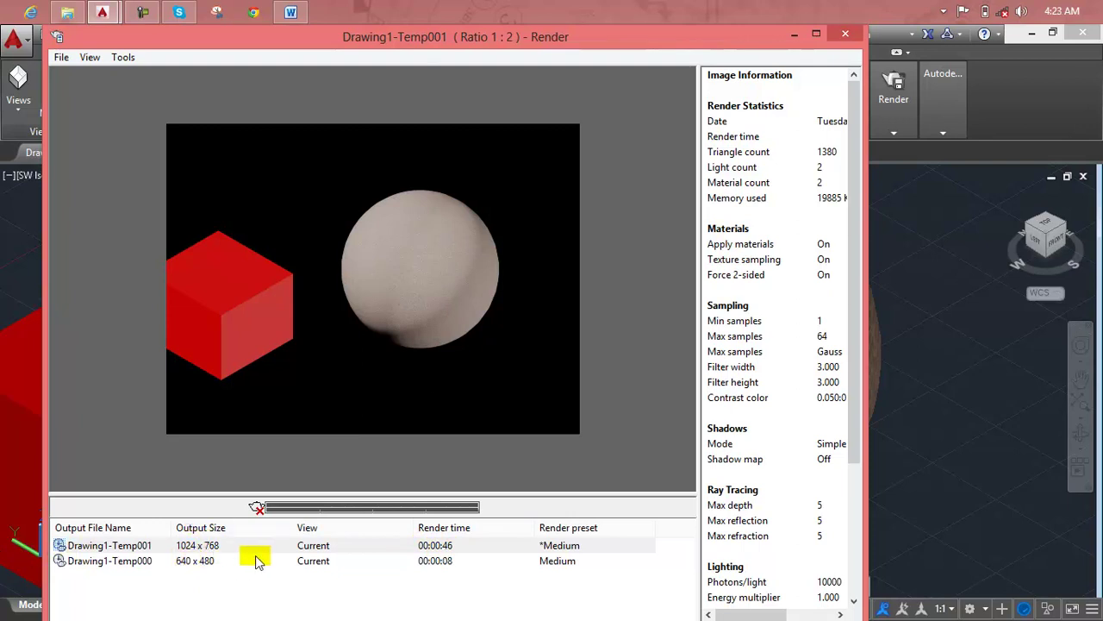
- Zoom the render preview from 1:4 to 1:2 to full size, then open the File menu
click(88, 58)
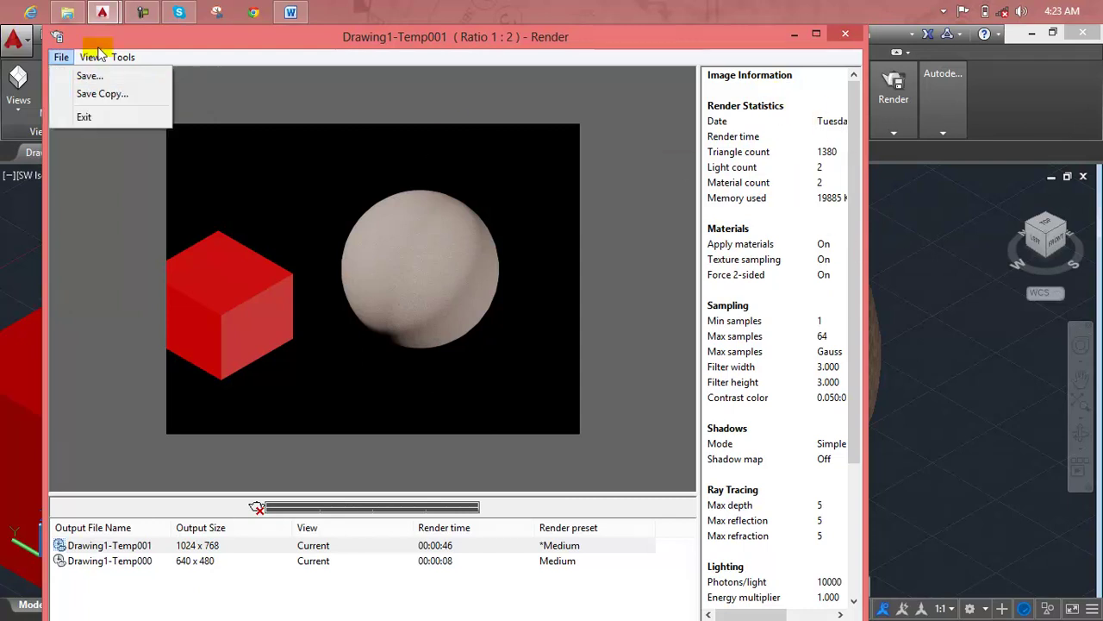
mouse_move(122, 57)
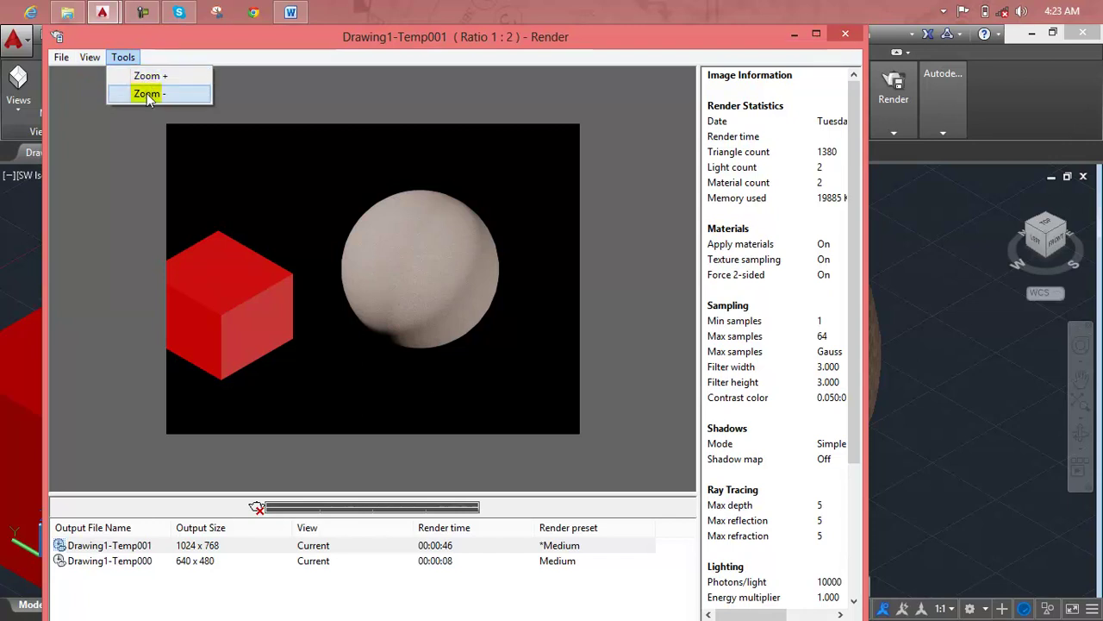
click(147, 93)
click(122, 57)
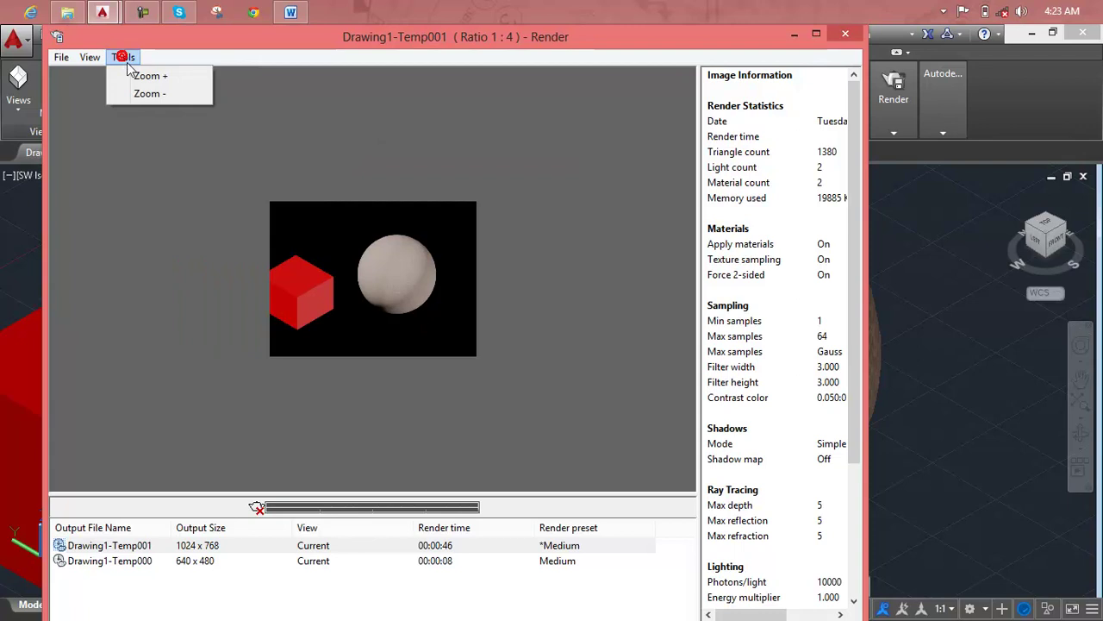
click(136, 74)
click(129, 57)
click(142, 74)
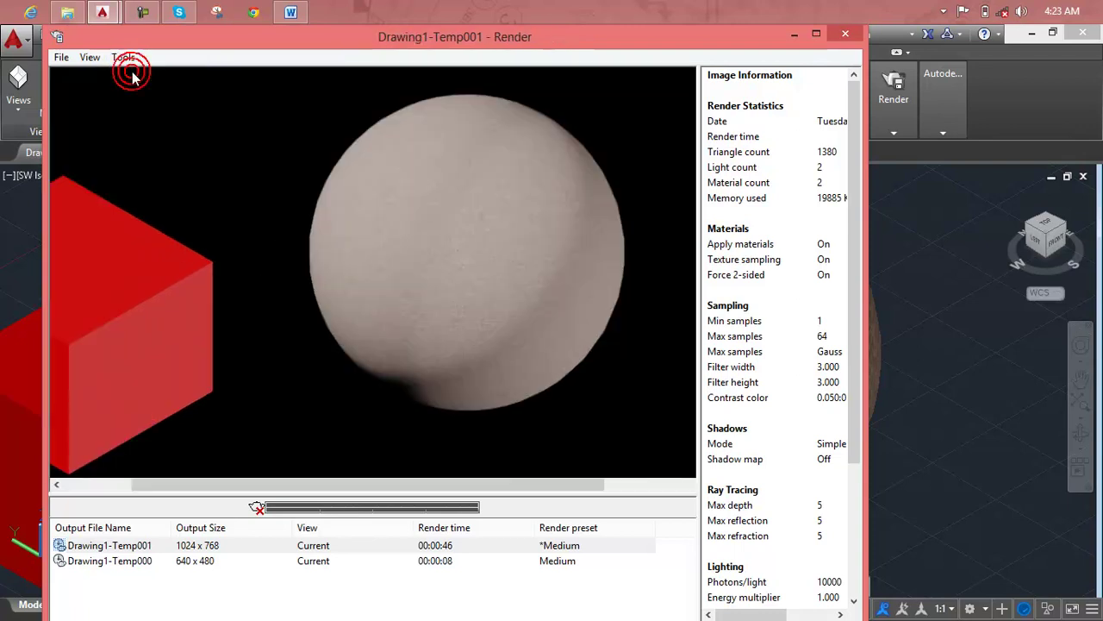
scroll(152, 184, down, 1)
scroll(209, 188, up, 1)
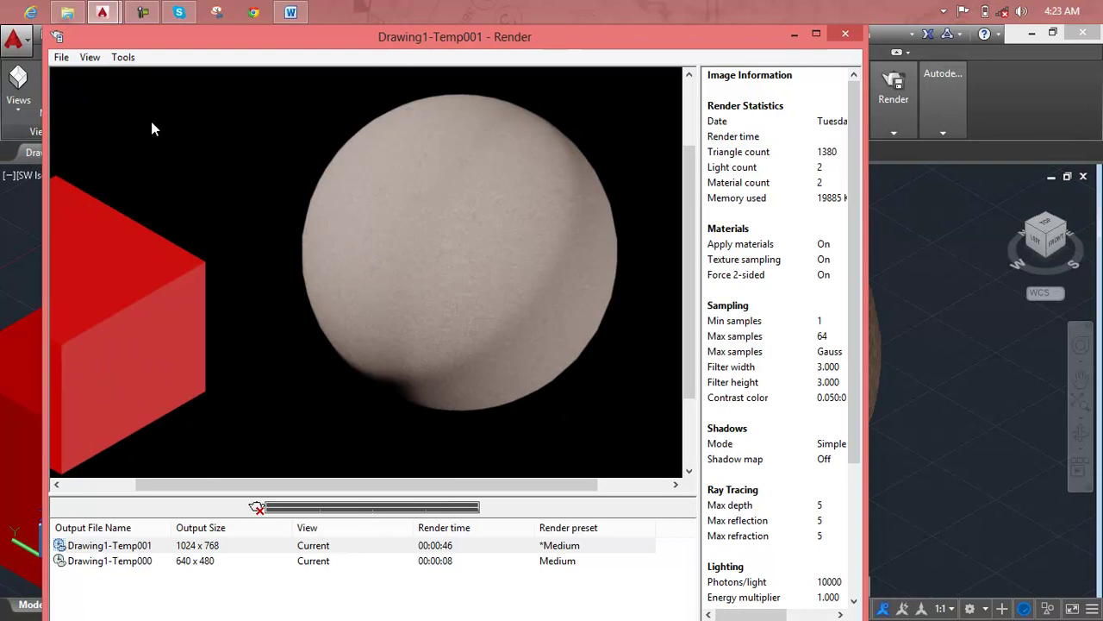
click(61, 57)
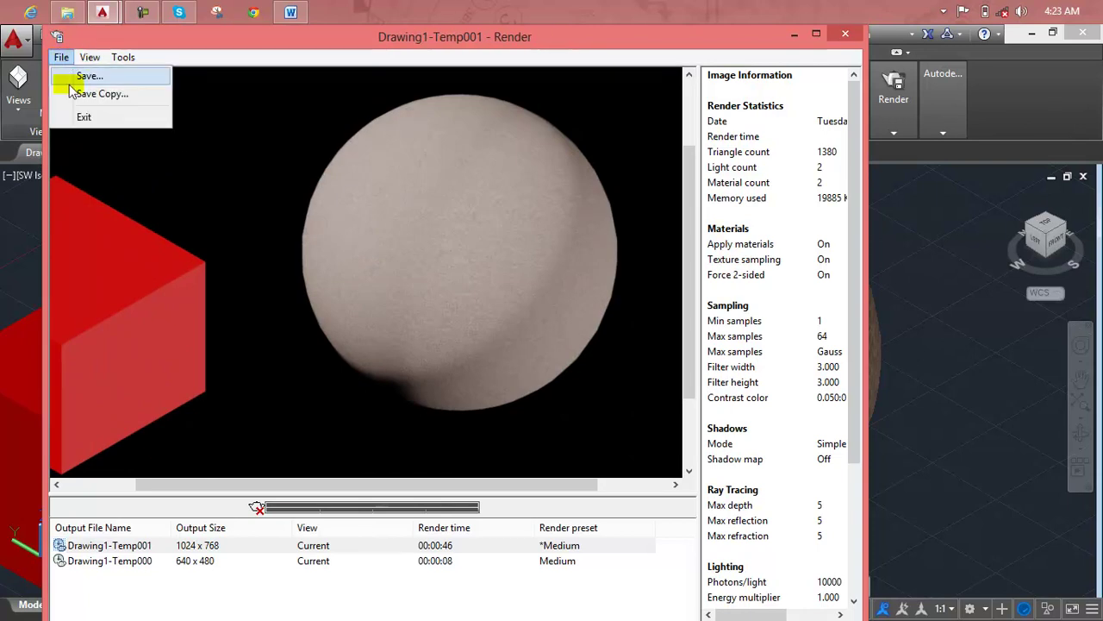
- Save the rendered image to the Desktop as RENDER.png, accepting 24-bit colour settings
click(79, 76)
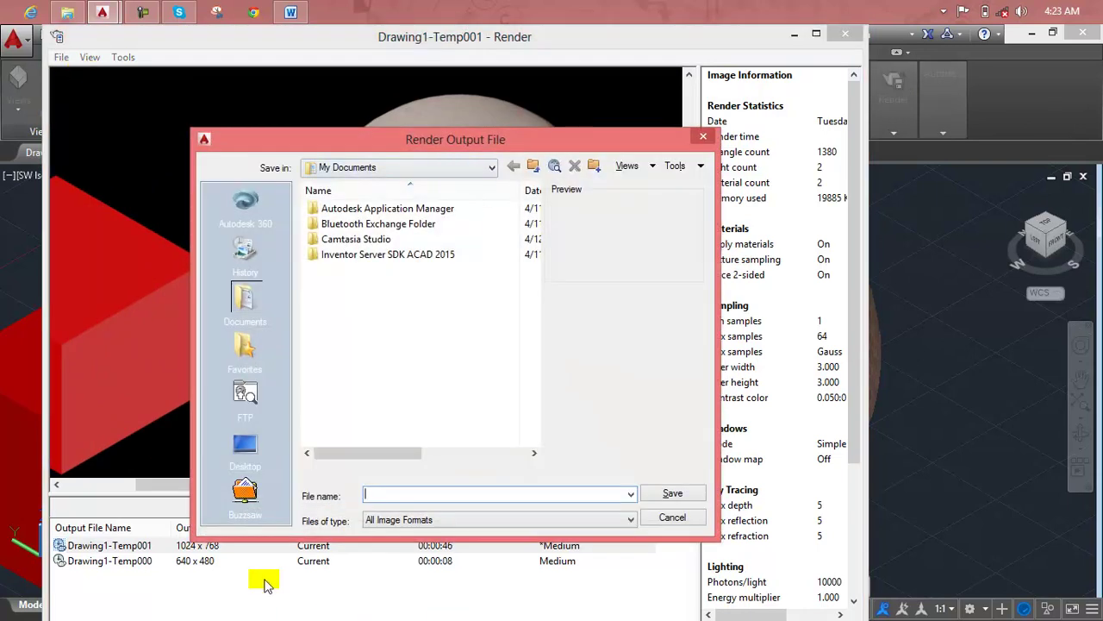
click(409, 522)
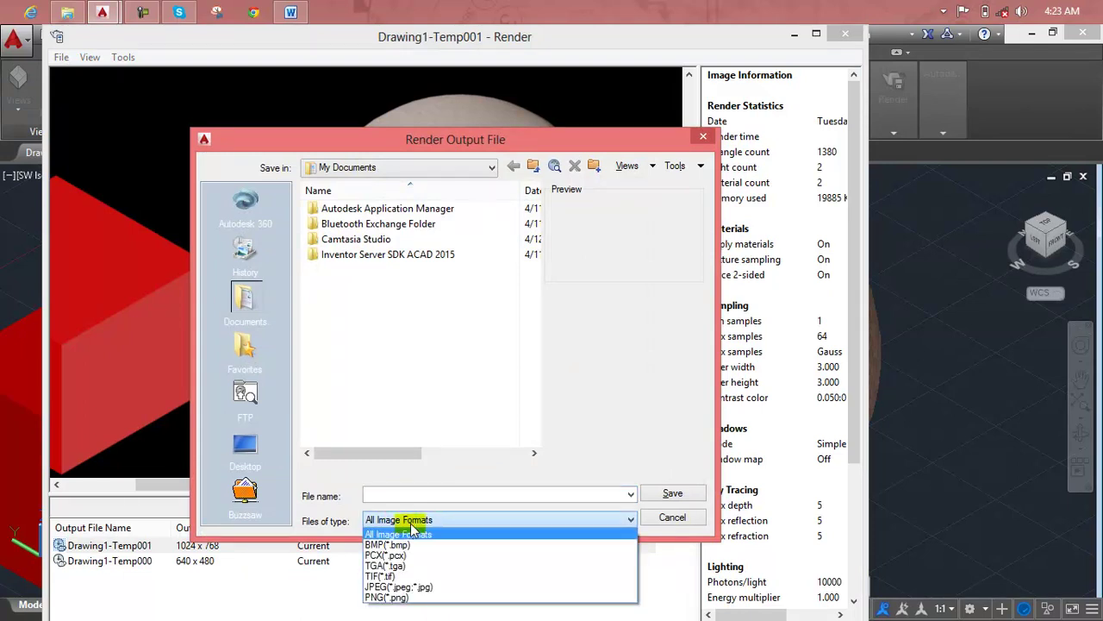
click(392, 596)
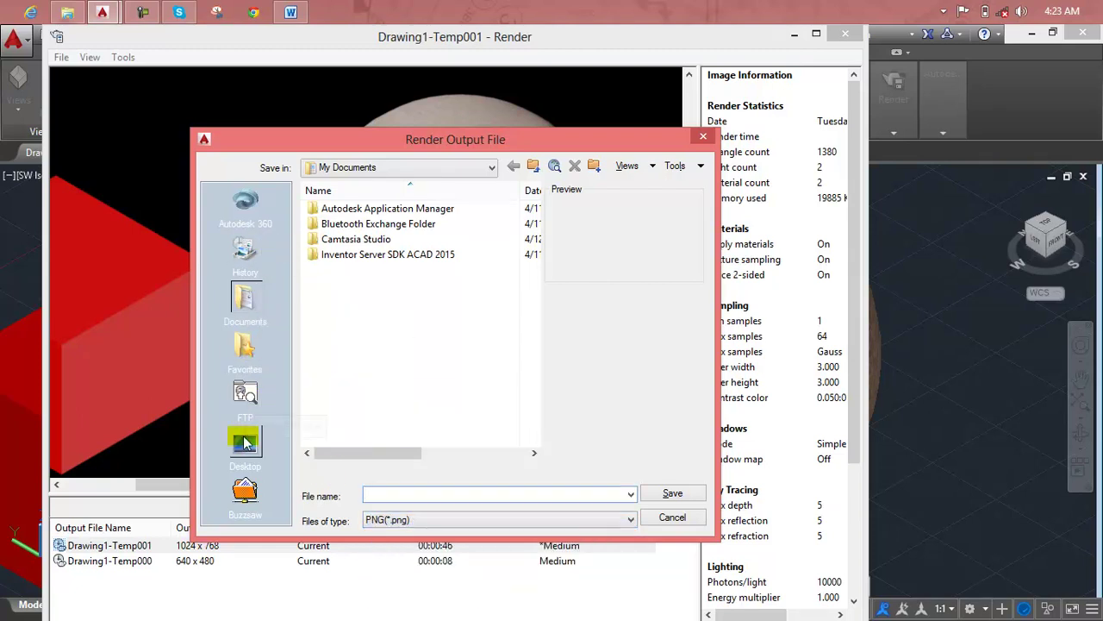
click(245, 444)
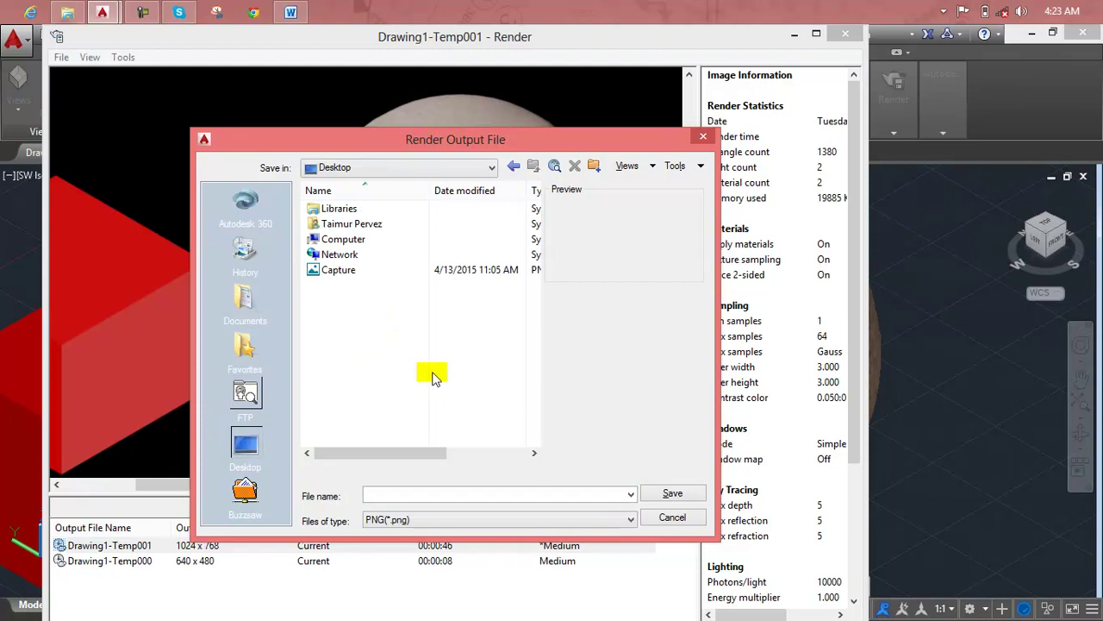
click(438, 490)
text(RENDER)
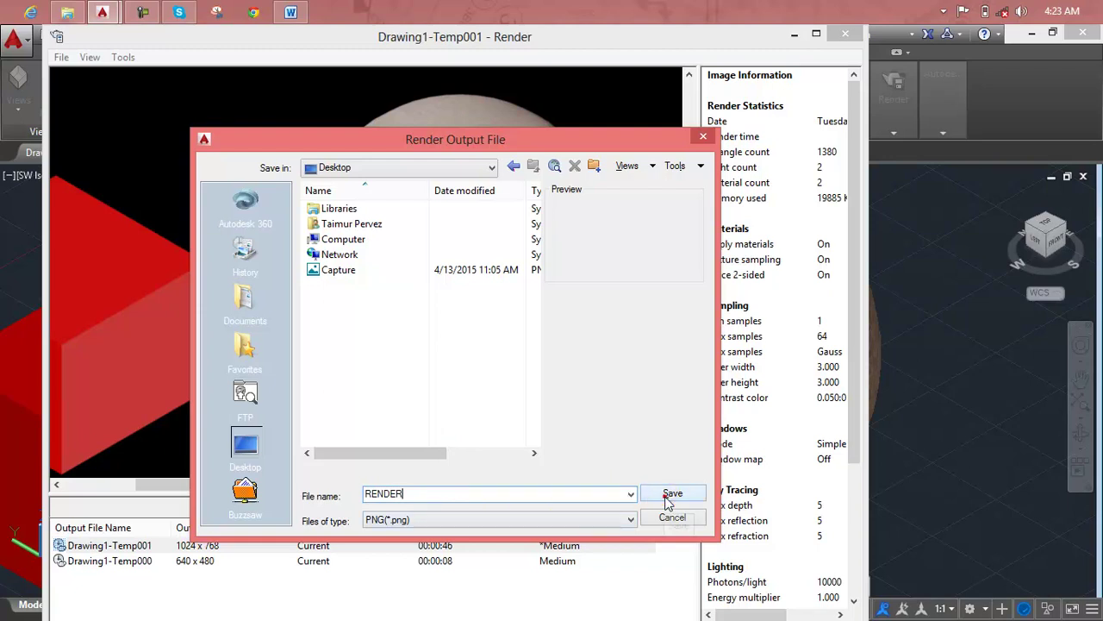
click(672, 493)
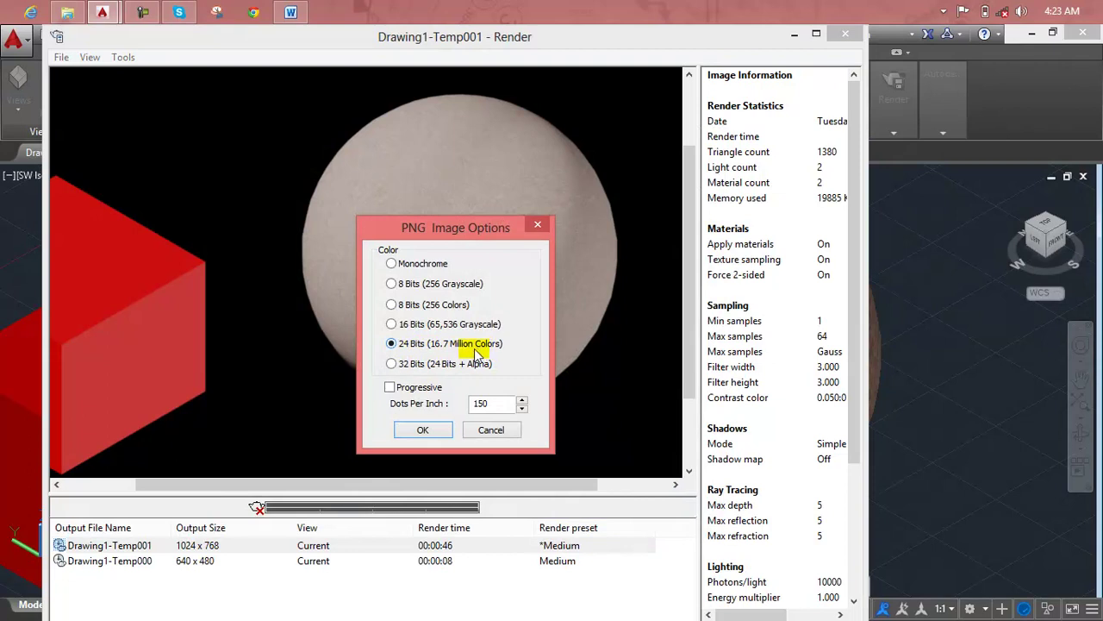
click(424, 430)
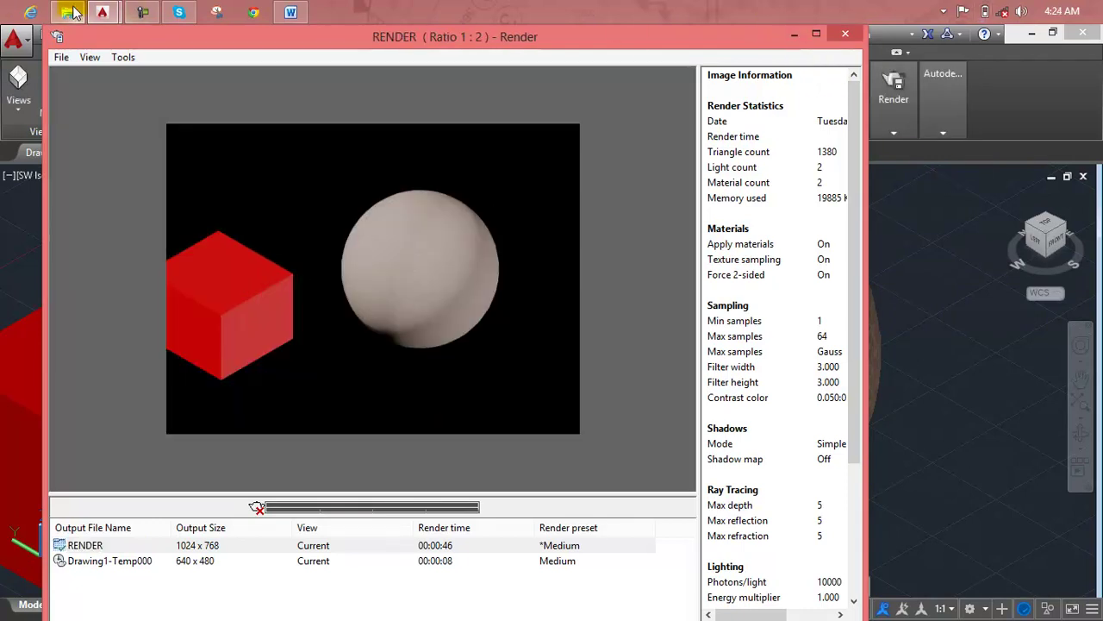
- Open RENDER from the Desktop in Windows Photo Viewer via File Explorer
click(346, 154)
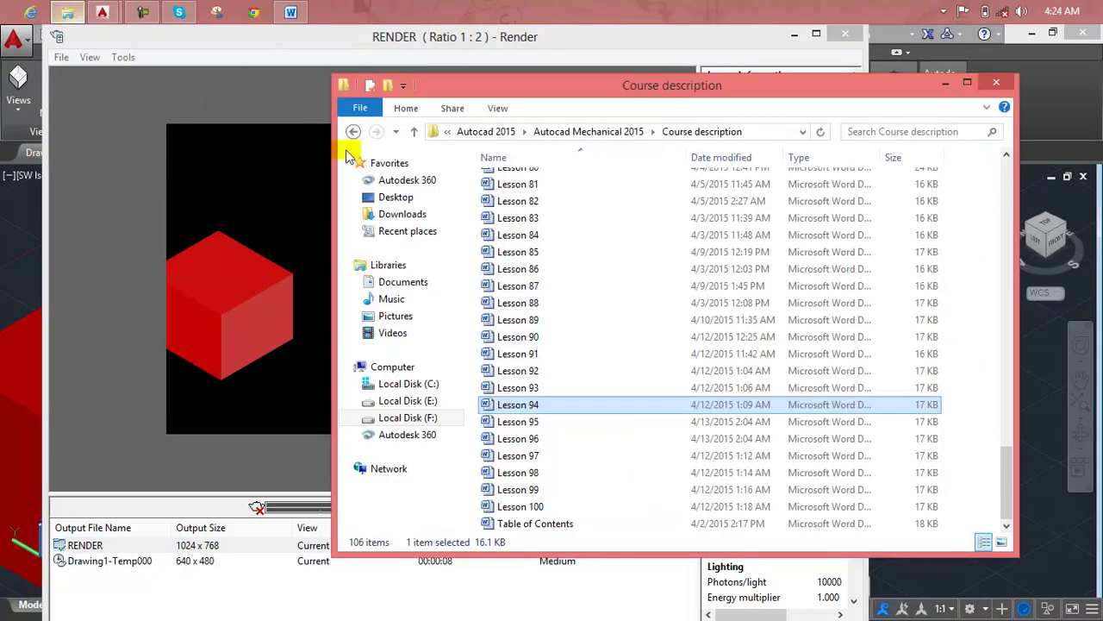
click(427, 198)
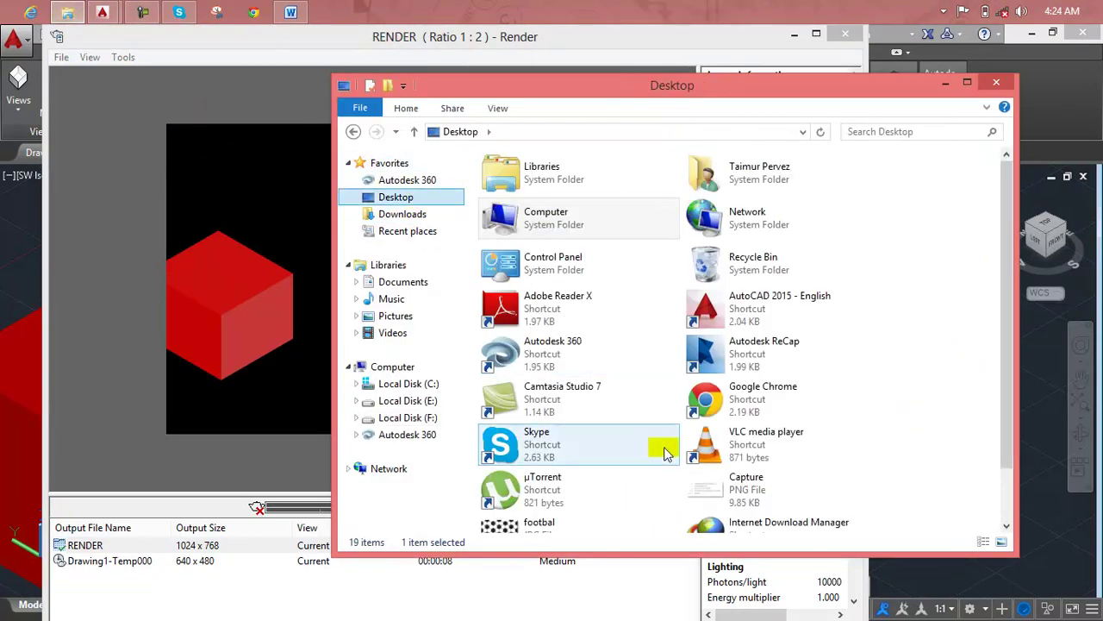
click(693, 447)
scroll(690, 431, down, 2)
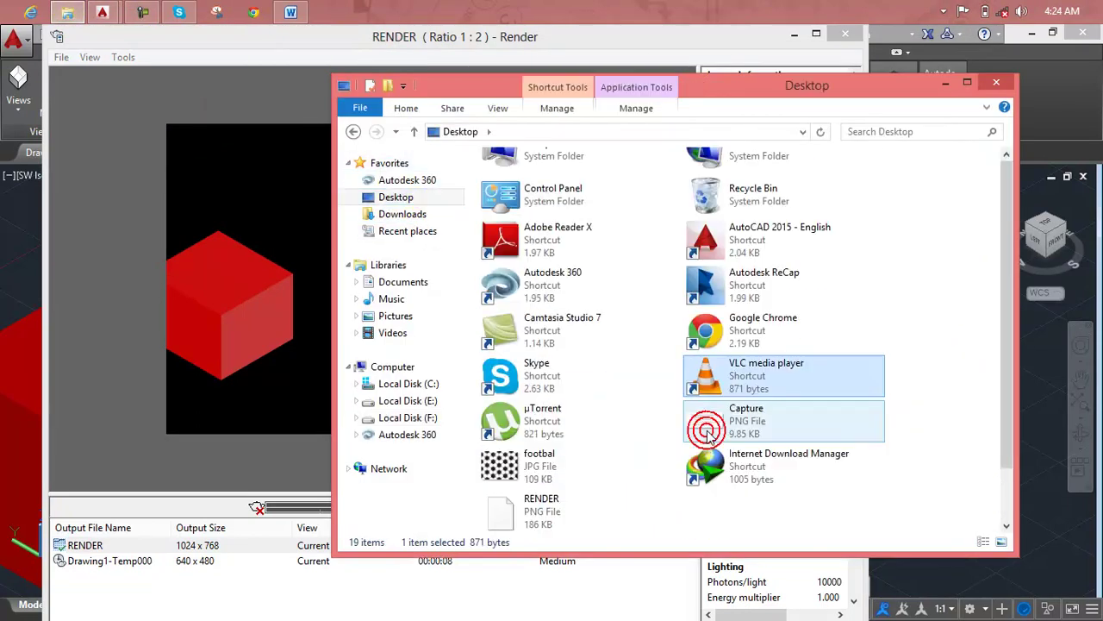
click(558, 505)
right_click(551, 505)
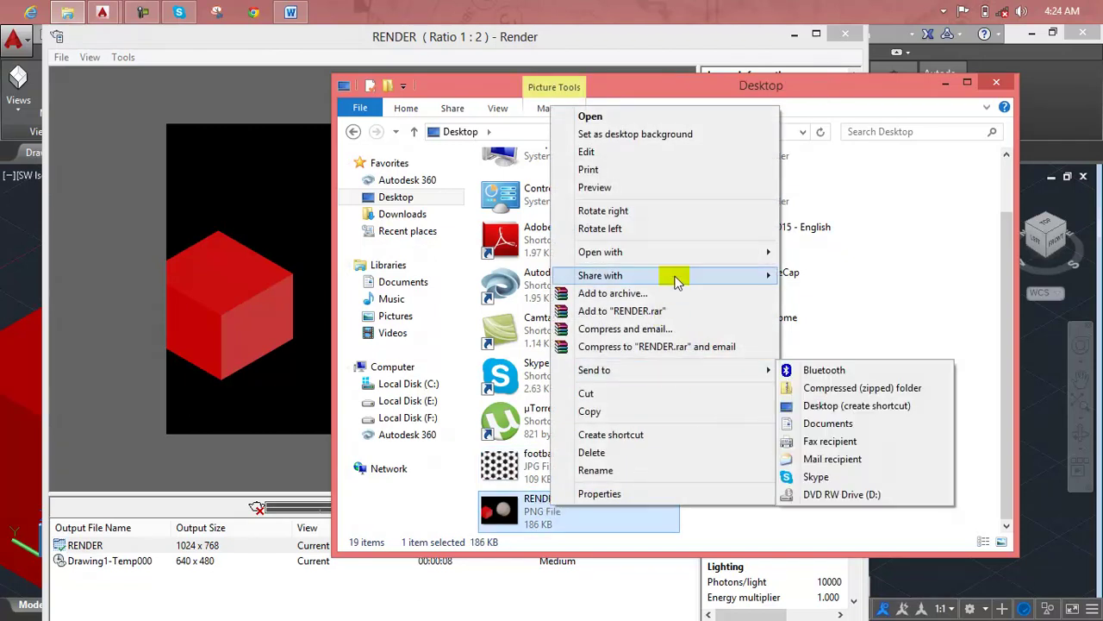
mouse_move(600, 252)
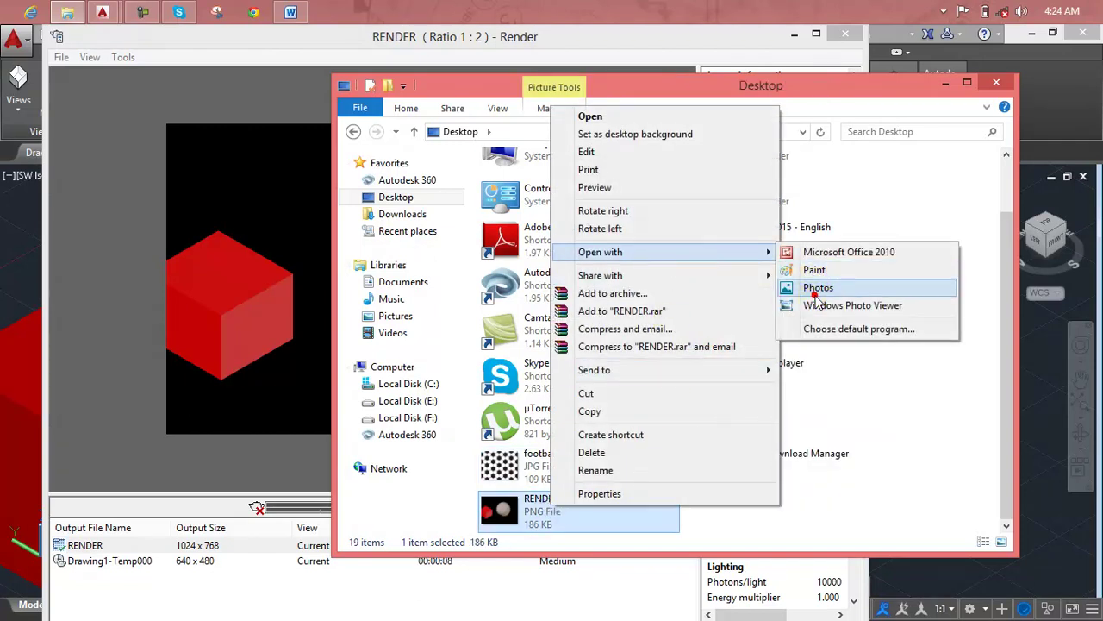
click(819, 305)
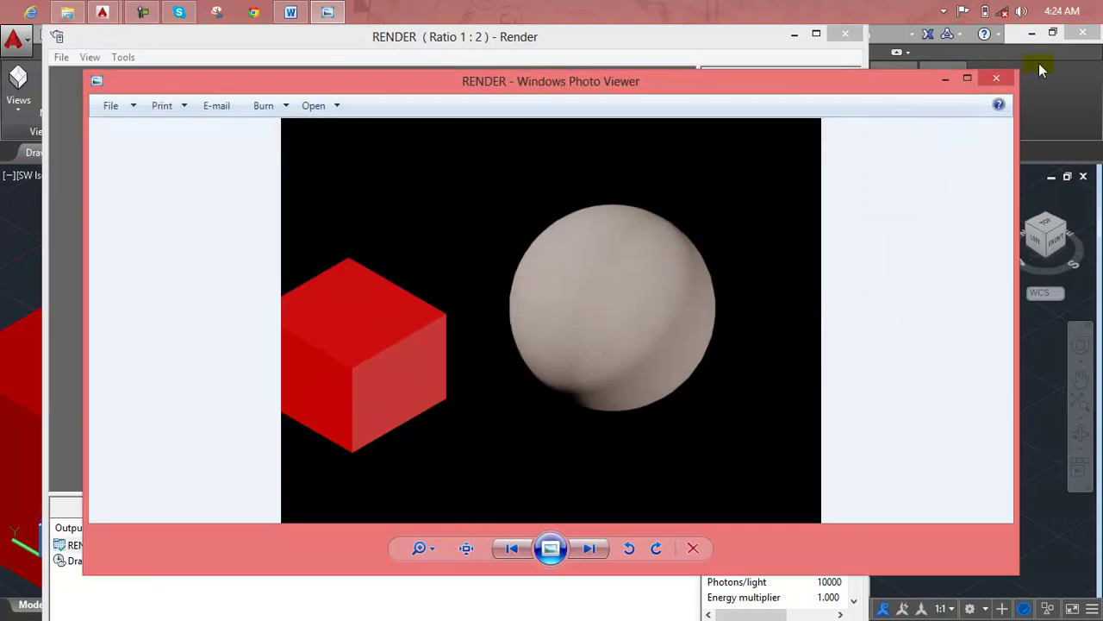
- Close the viewer, Explorer and Render window, then pan the cube and sphere to centre
click(997, 79)
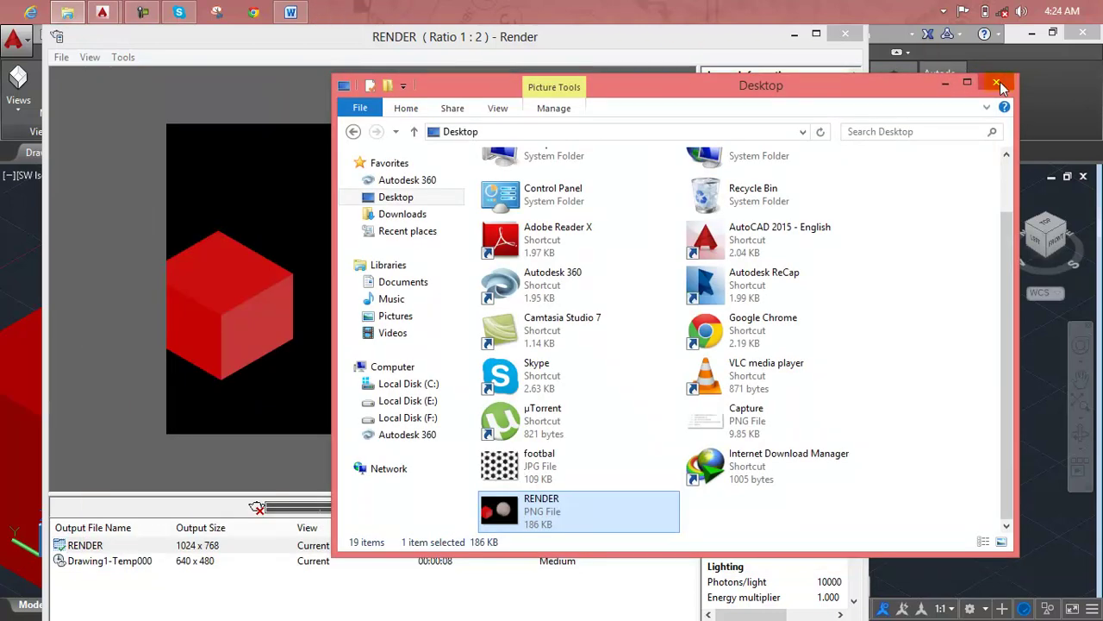
click(1000, 84)
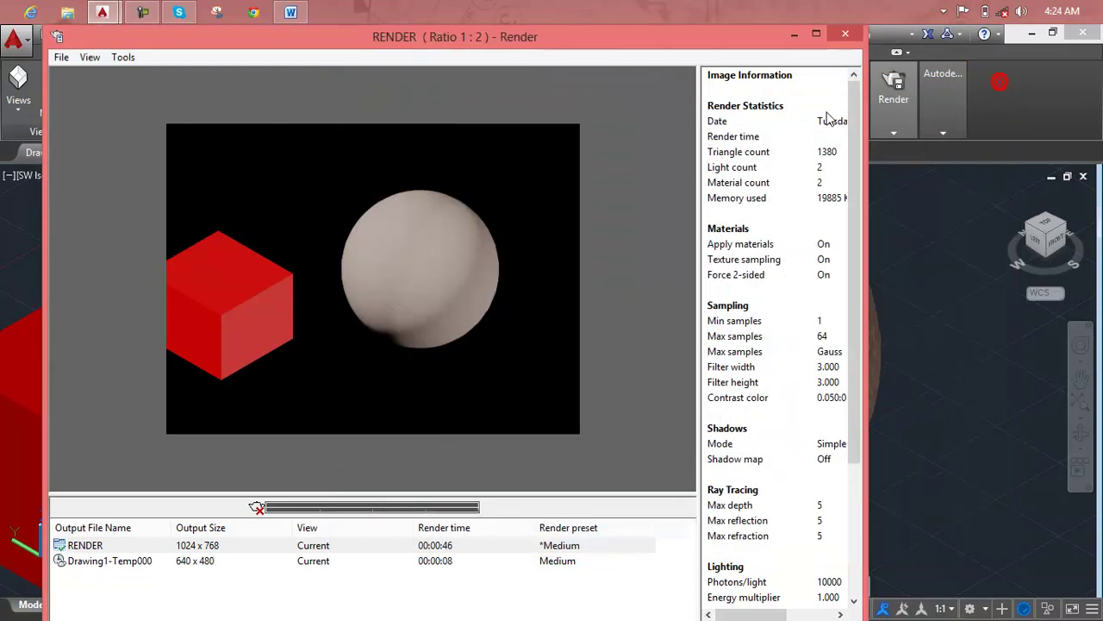
click(849, 33)
scroll(784, 169, down, 5)
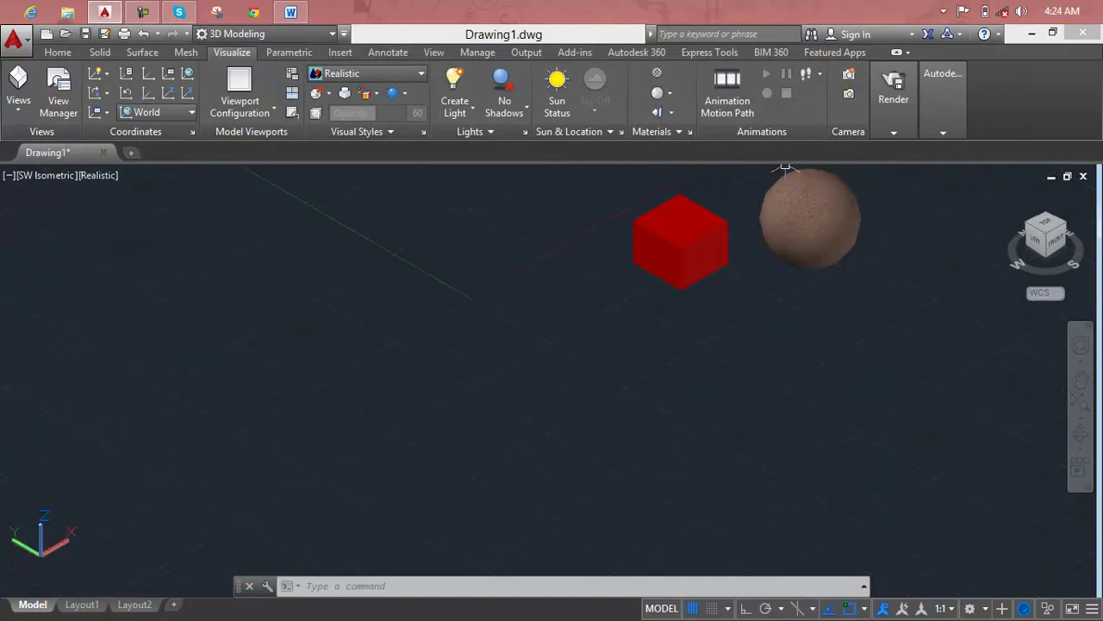
middle_drag(769, 200, 483, 284)
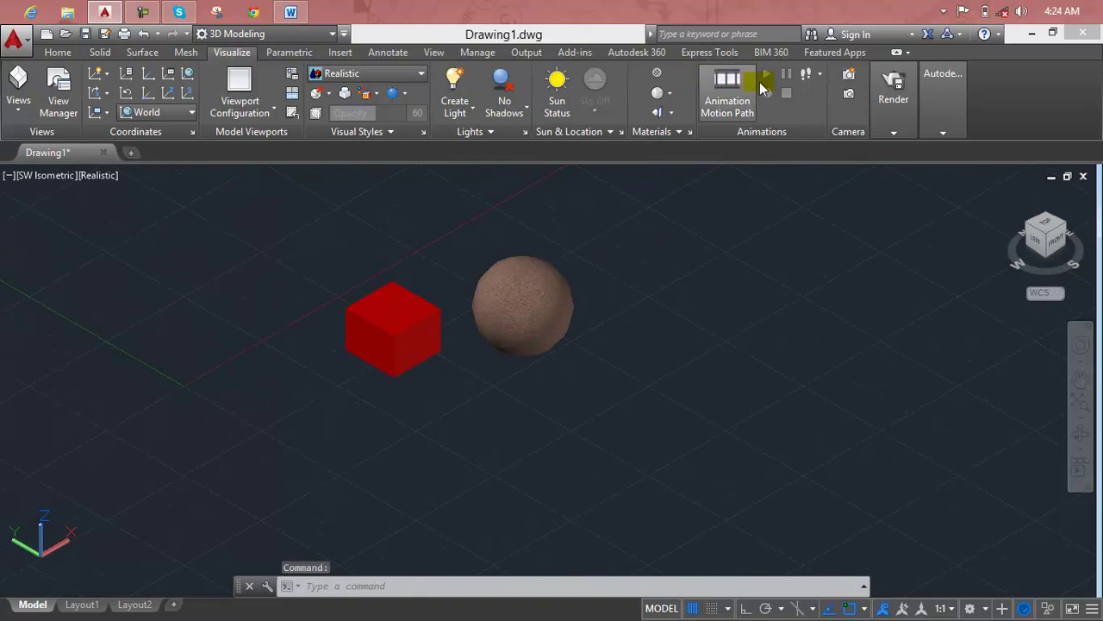
- Render only a rectangular region picked around the cube and sphere
click(893, 101)
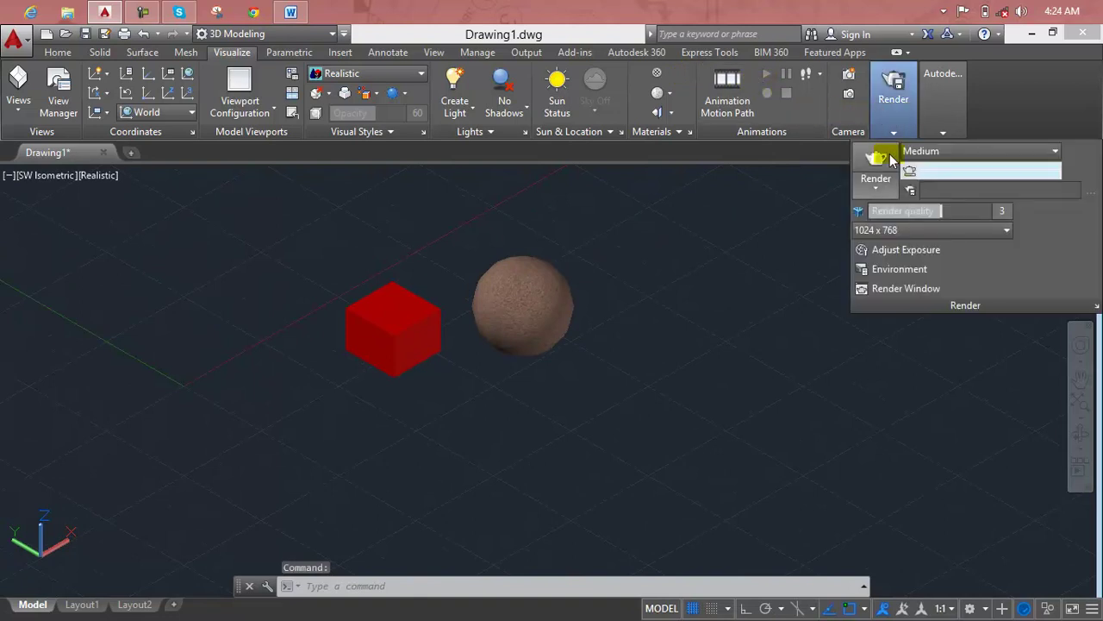
click(877, 181)
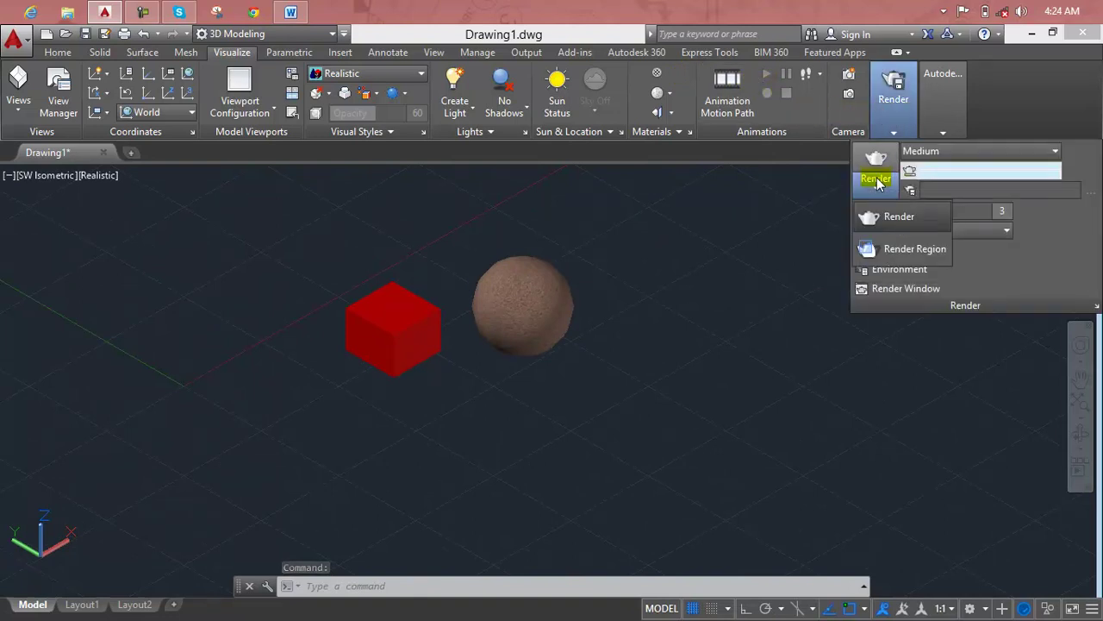
click(901, 250)
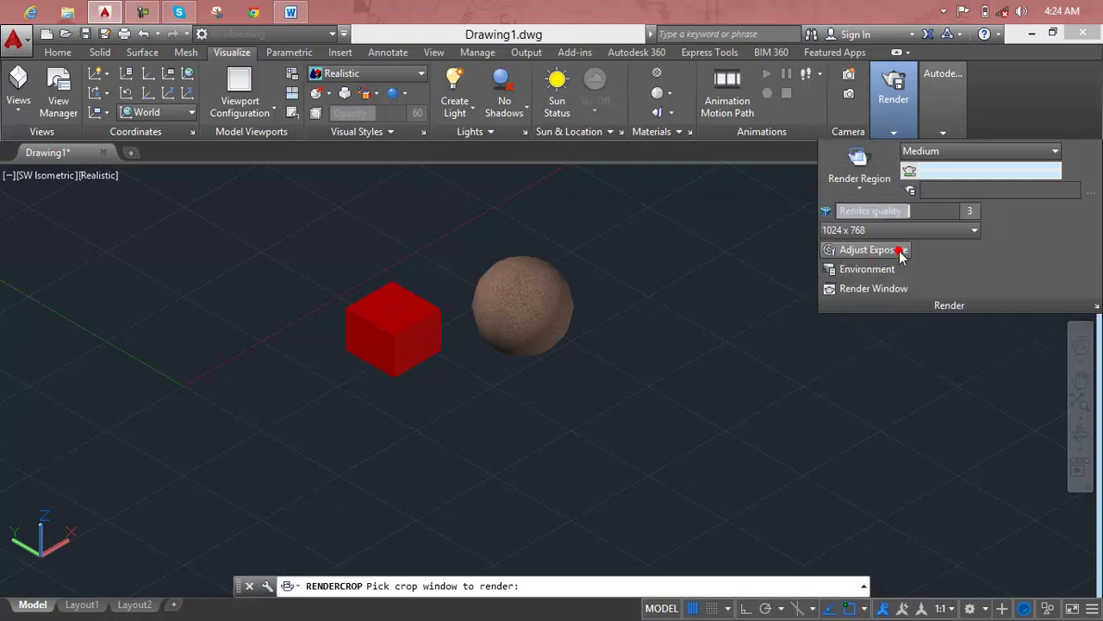
click(271, 239)
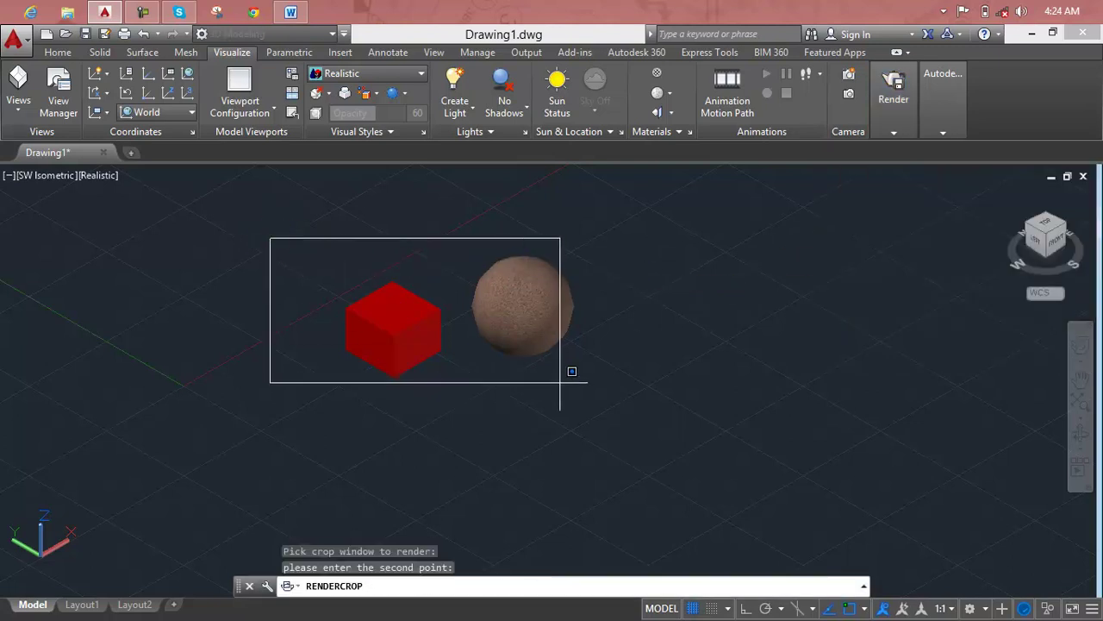
click(659, 411)
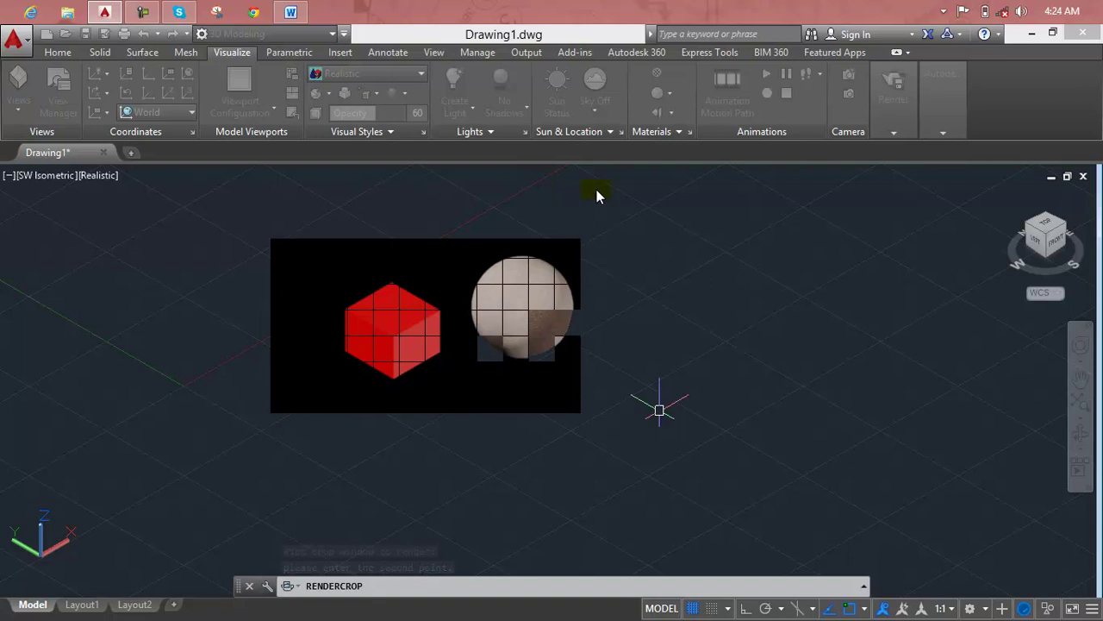
- Cancel the region render and undo it to clear the cropped preview
key(Escape)
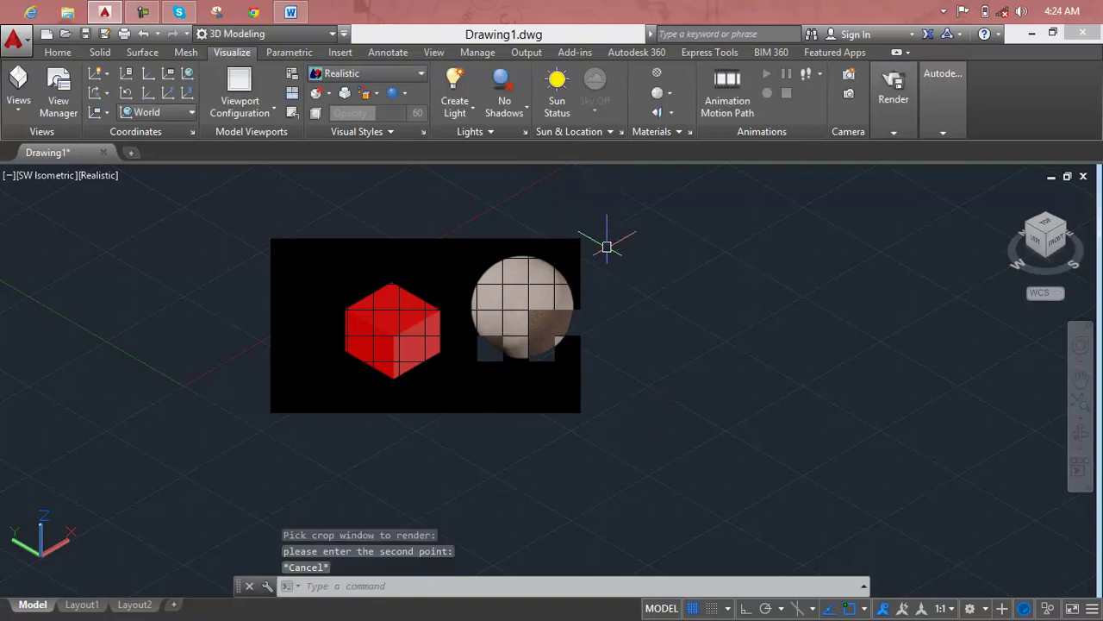
key(Escape)
key(Escape)
key(Escape)
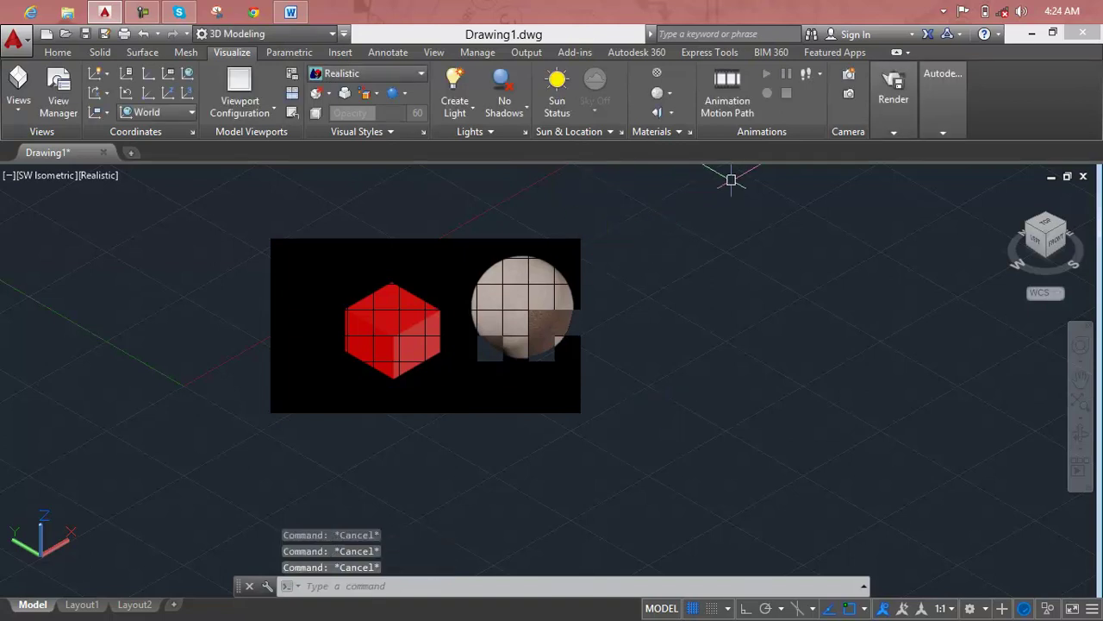
key(ctrl+z)
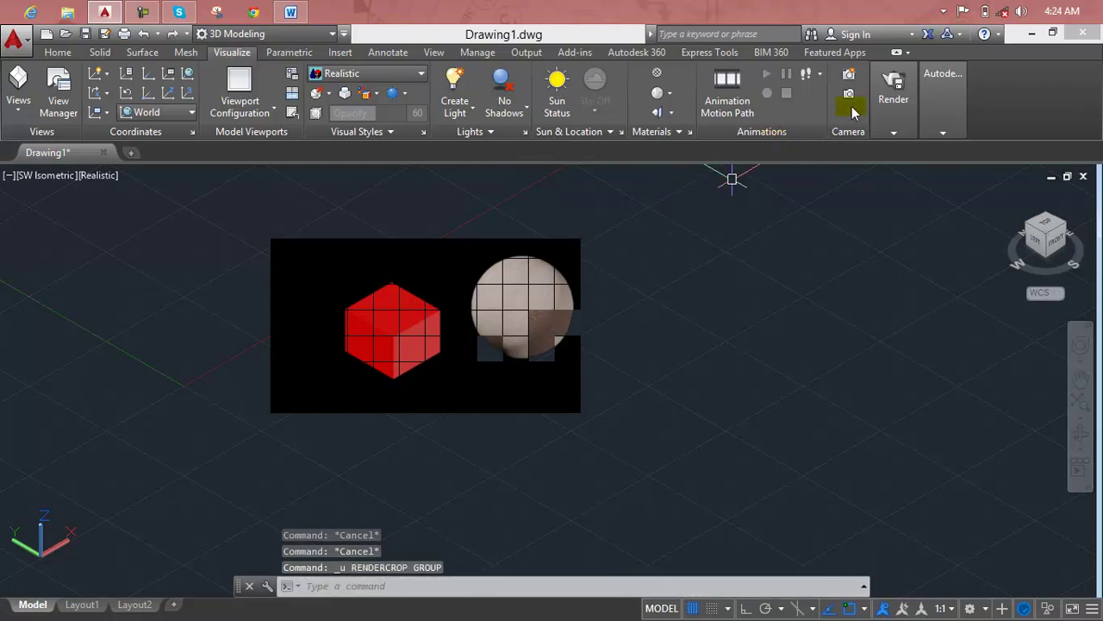
click(892, 99)
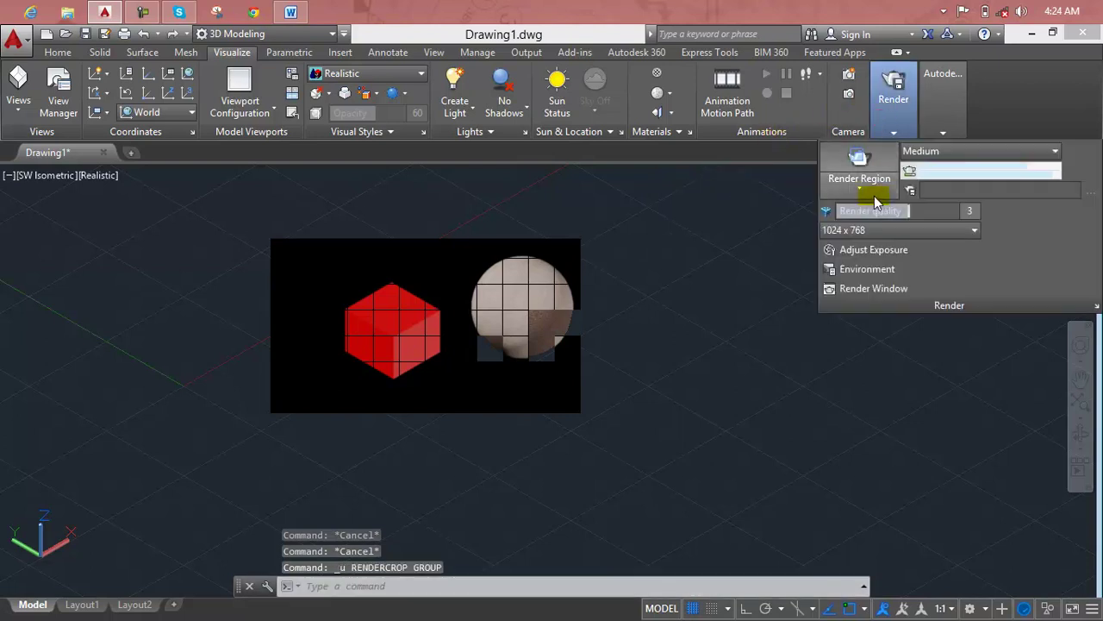
click(859, 189)
click(869, 215)
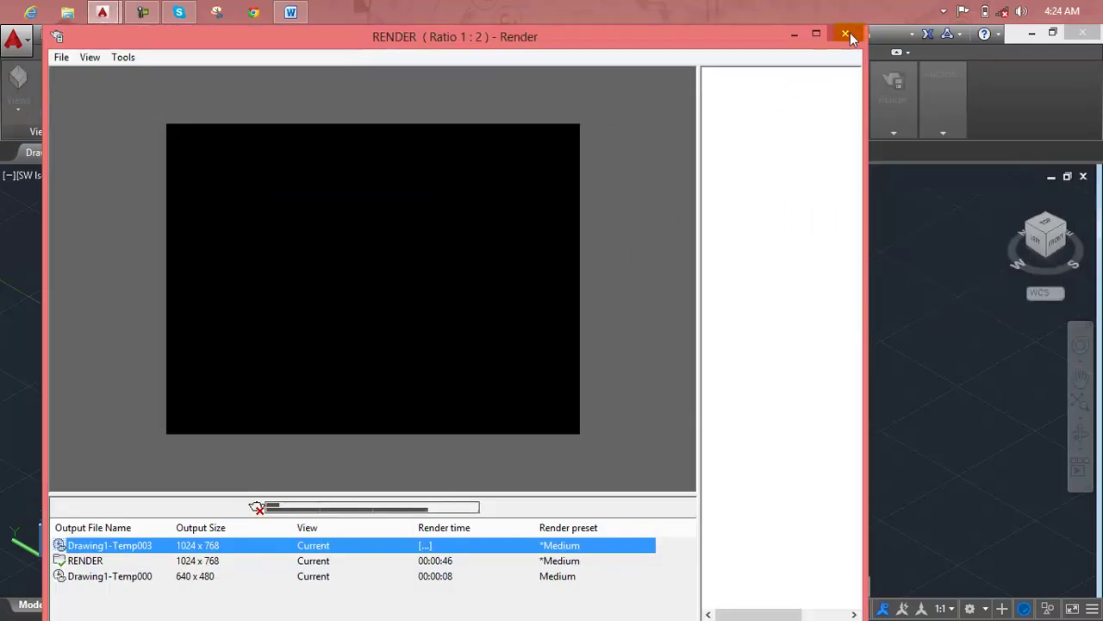
- Start a full scene render, then cancel it and readjust the zoom
click(846, 34)
key(Escape)
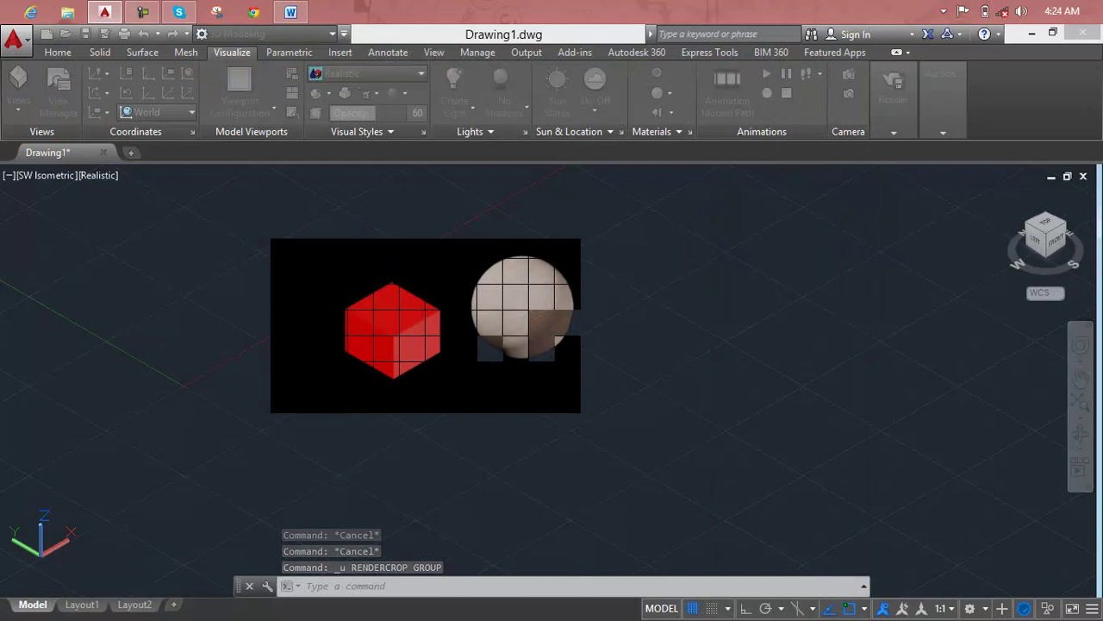
key(Escape)
scroll(503, 260, up, 2)
scroll(504, 260, up, 1)
scroll(503, 260, down, 2)
scroll(504, 261, up, 2)
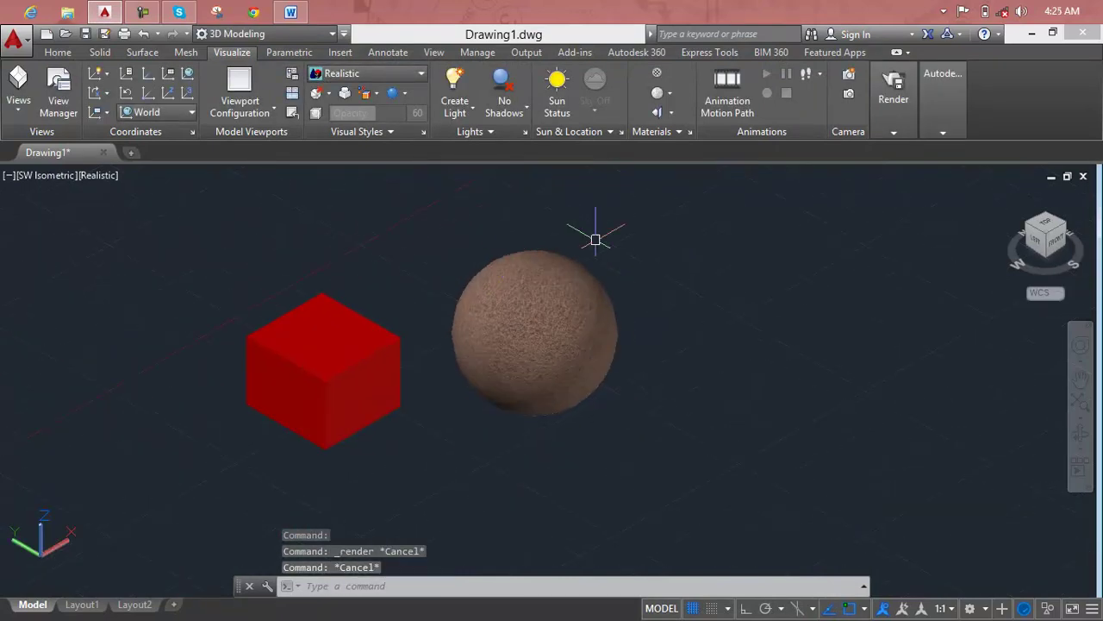
- Switch viewport display to Materials/Textures Off, then to Materials only
click(670, 93)
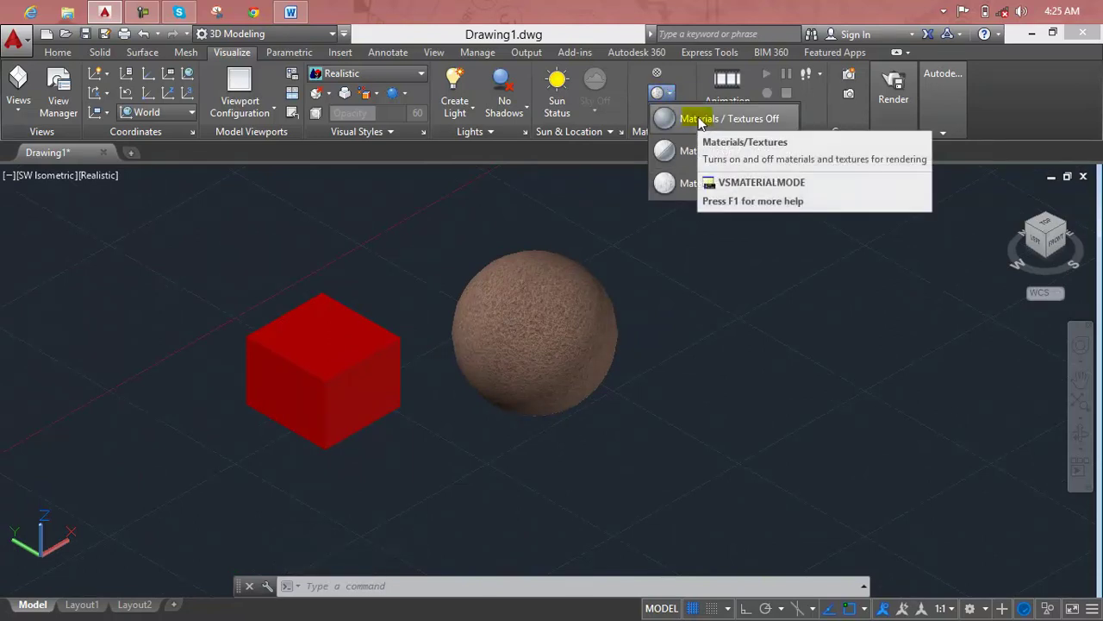
click(761, 121)
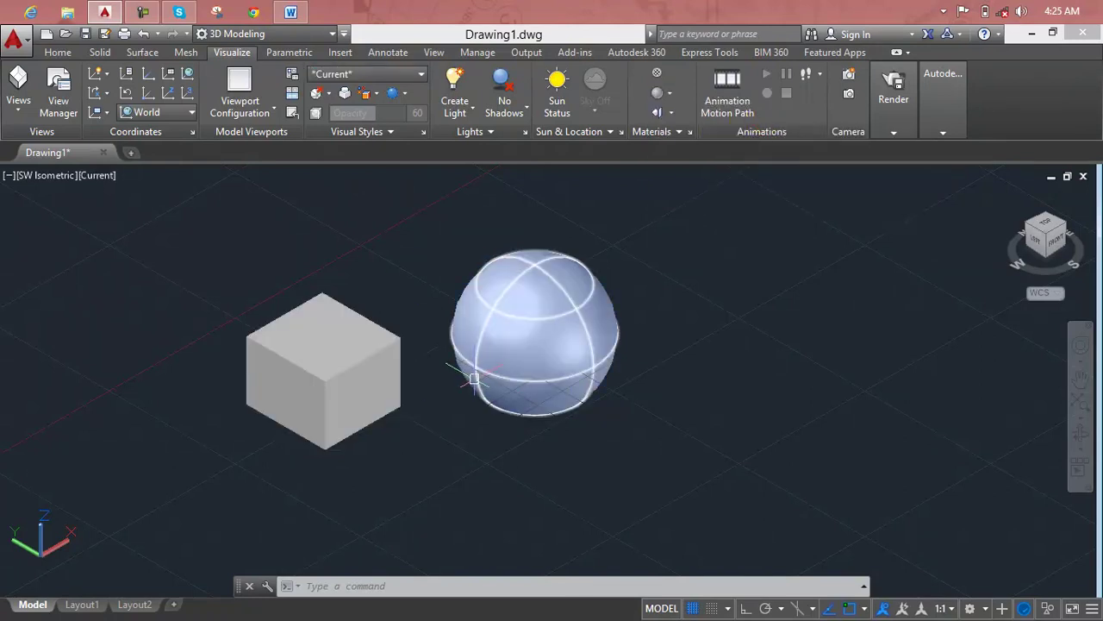
click(662, 93)
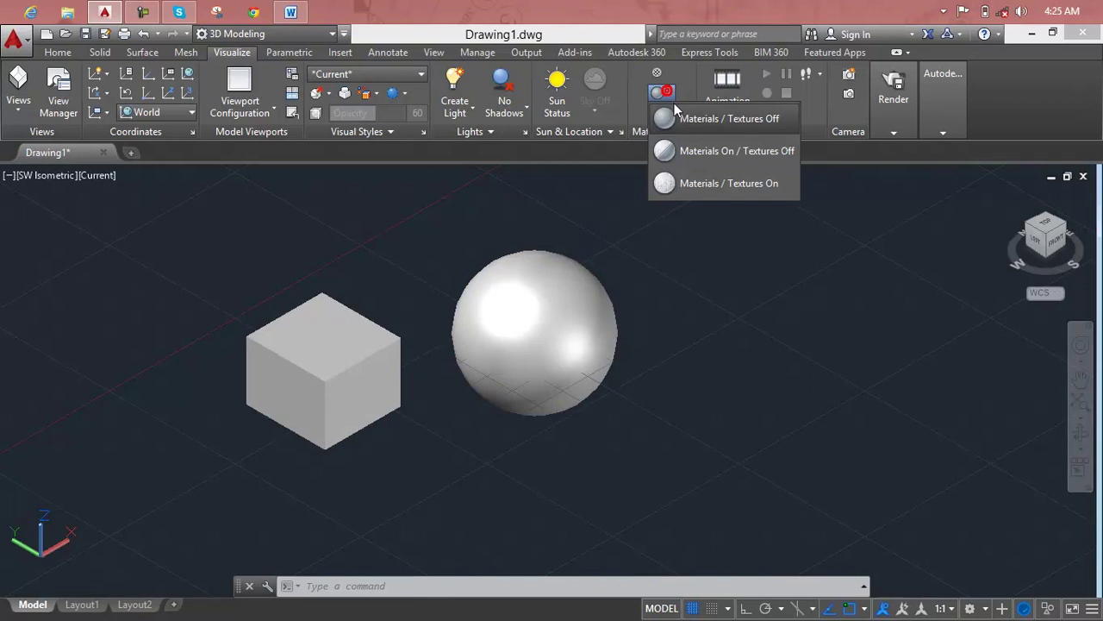
click(687, 153)
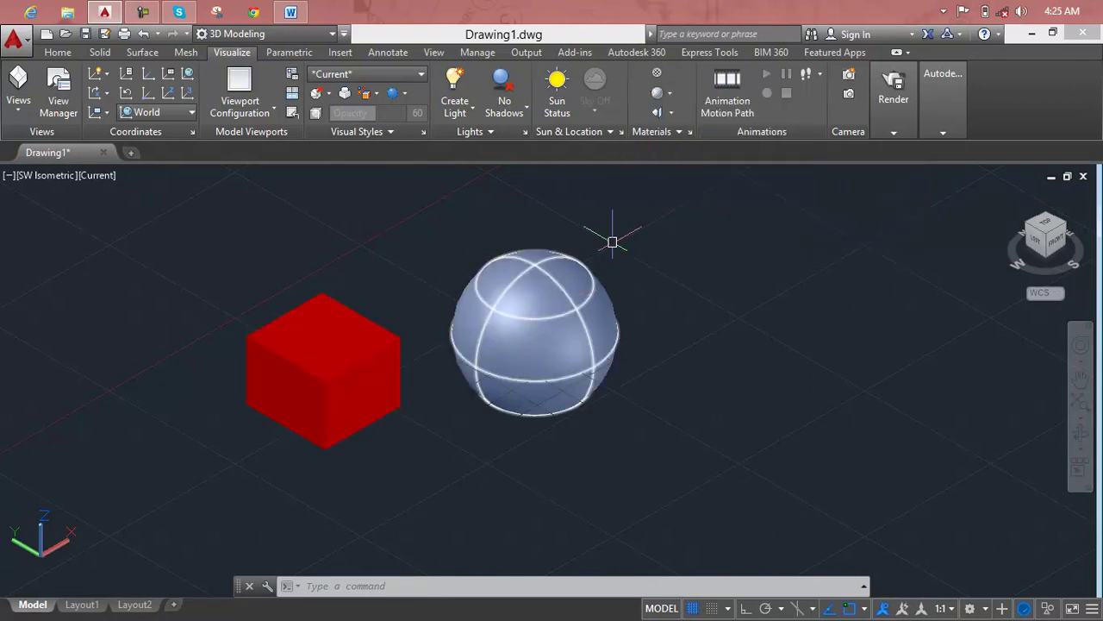
scroll(539, 293, up, 1)
scroll(549, 267, up, 4)
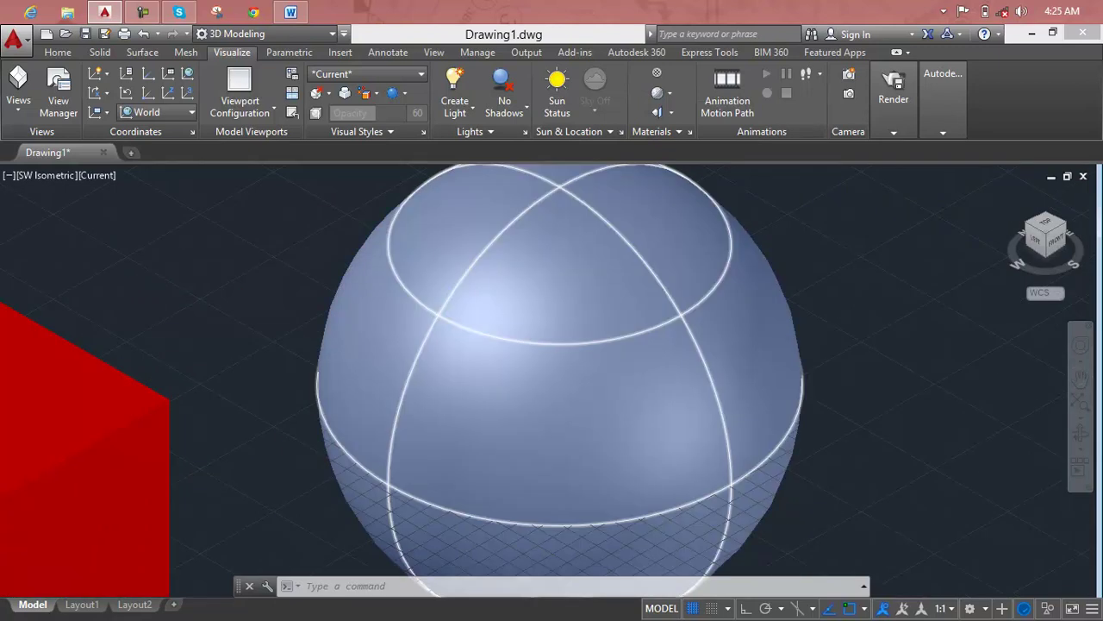
scroll(574, 273, down, 5)
- Set the display to Materials / Textures On and zoom to see both objects
click(673, 95)
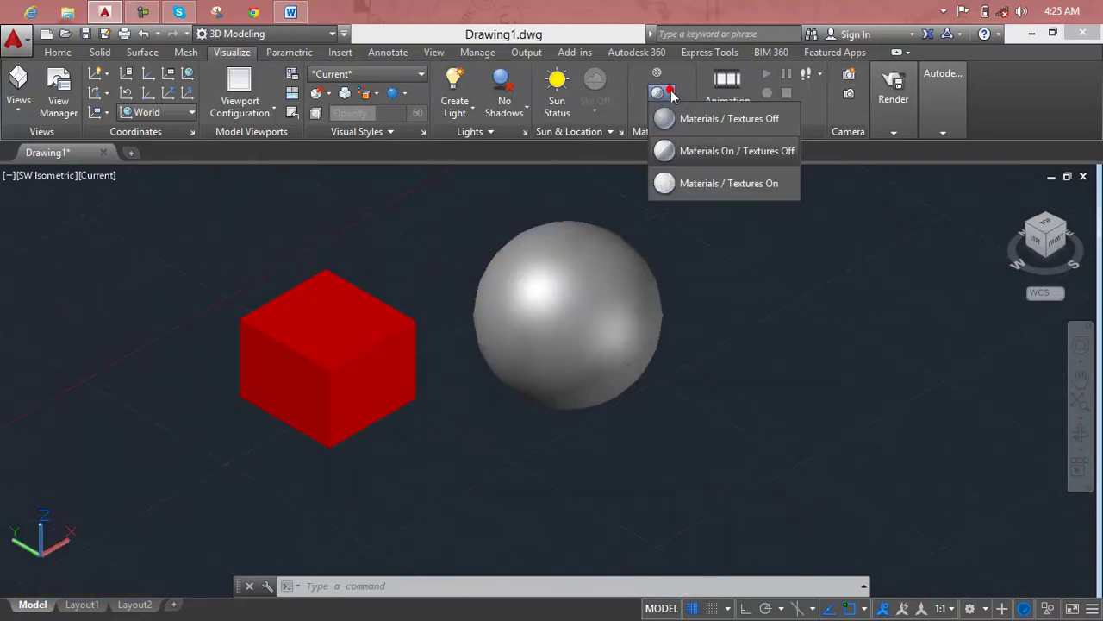
click(723, 188)
scroll(552, 302, up, 5)
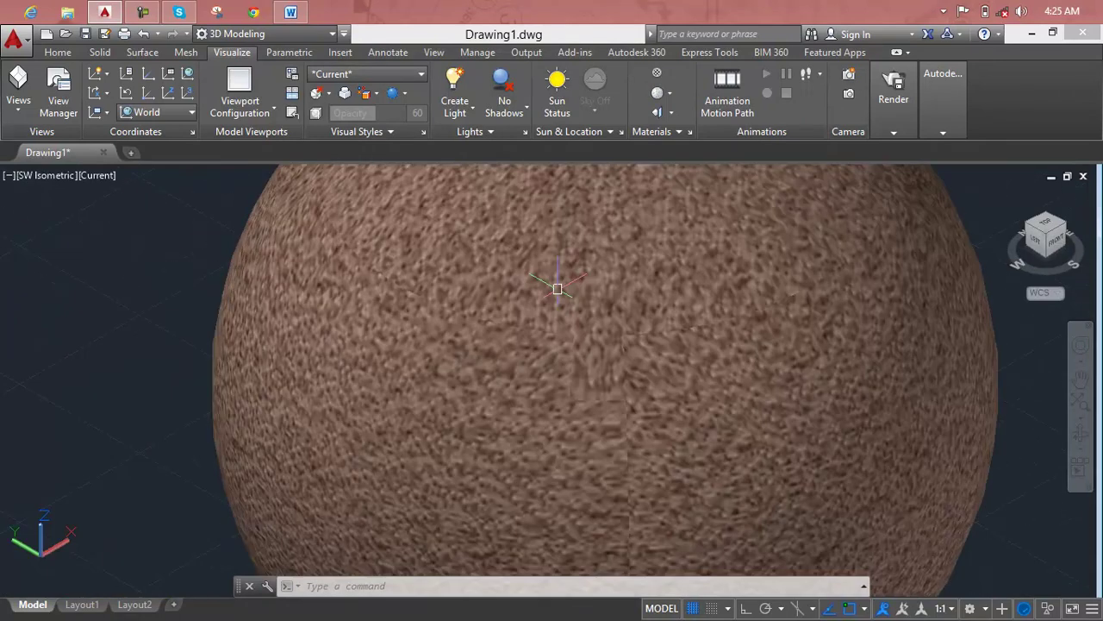
scroll(558, 289, down, 4)
scroll(558, 289, down, 1)
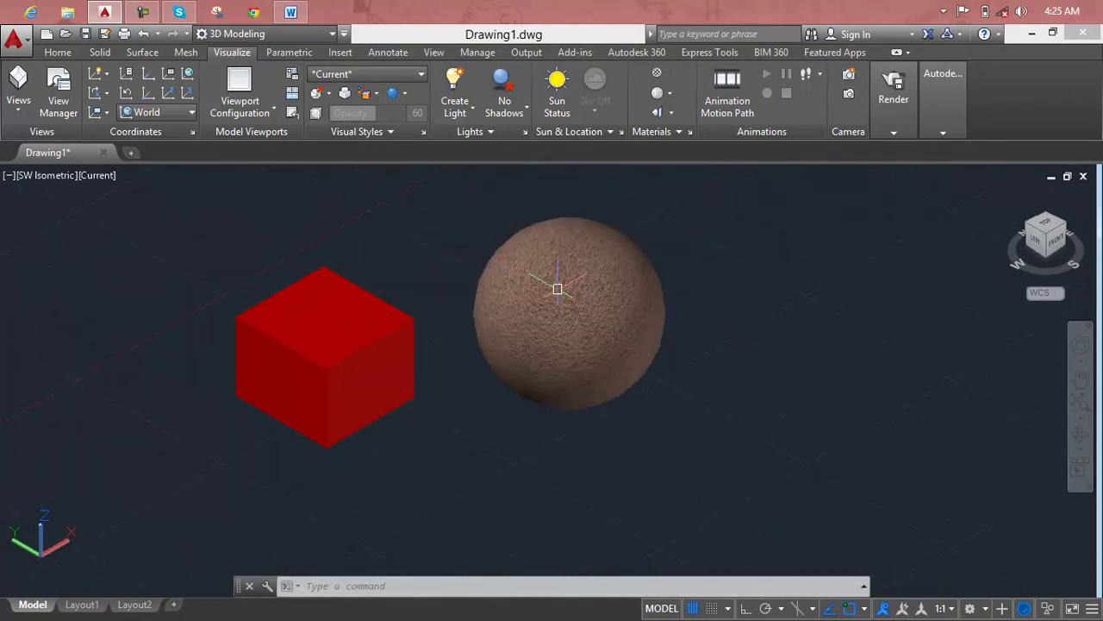
click(669, 110)
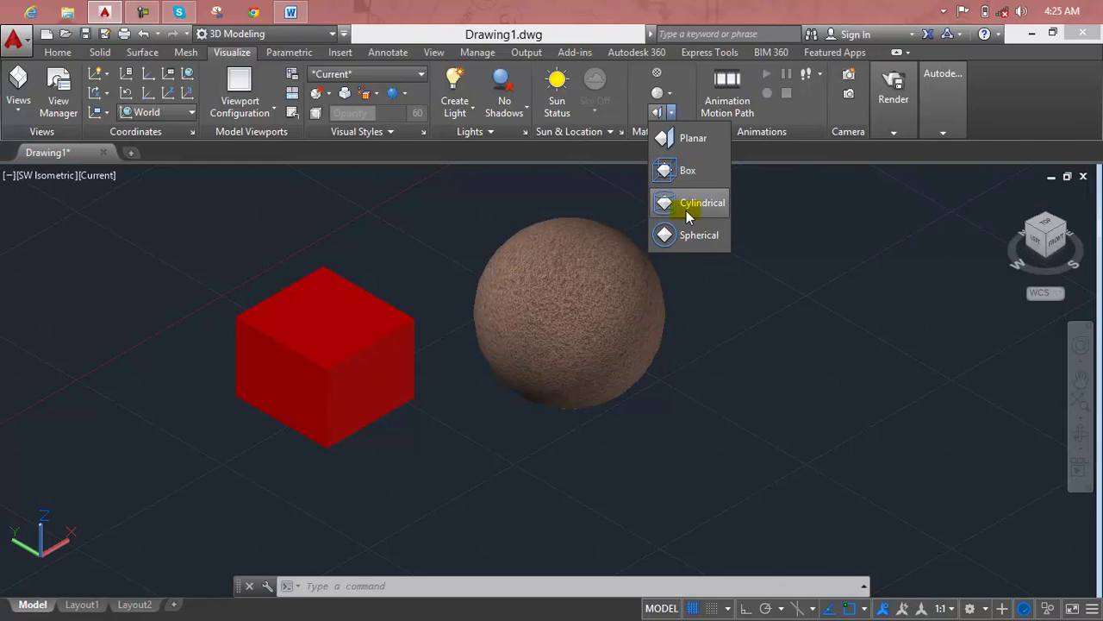
click(686, 205)
click(590, 279)
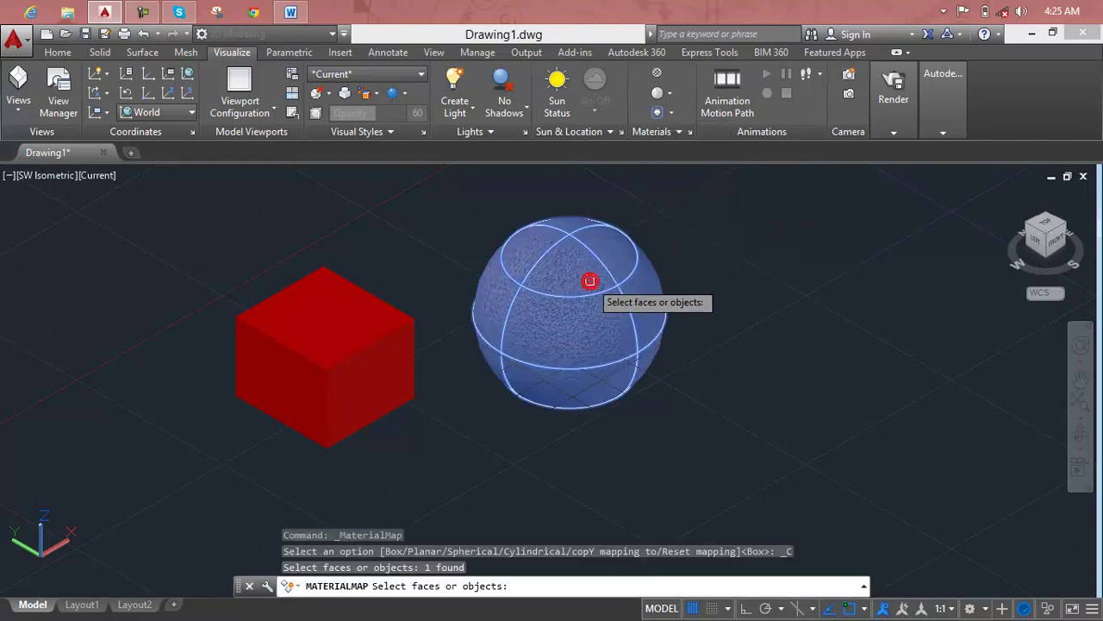
key(Return)
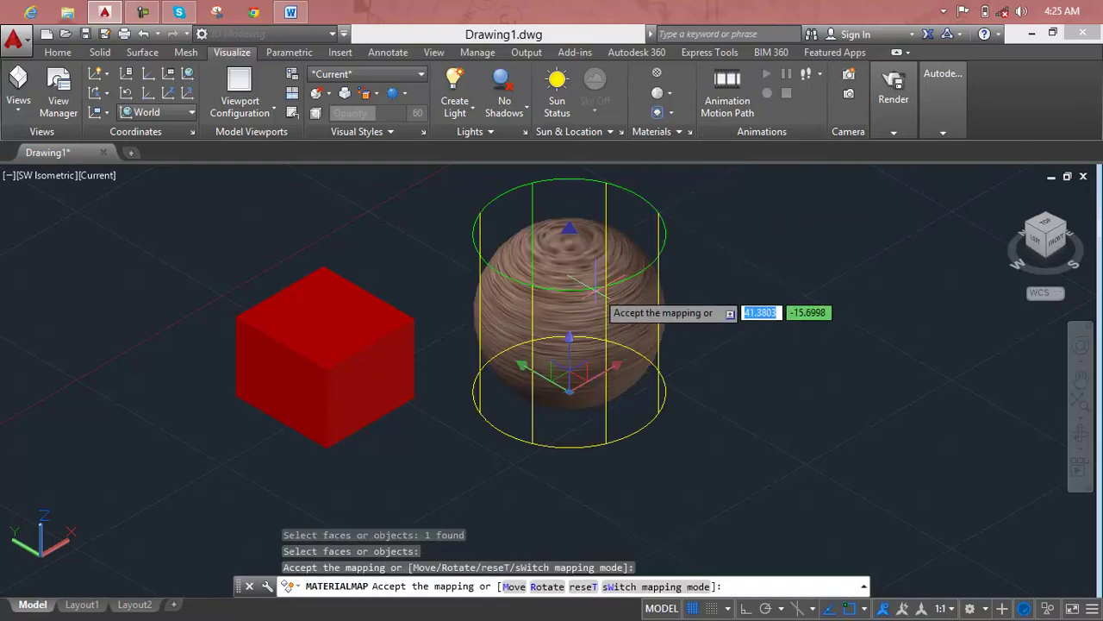
scroll(556, 344, up, 5)
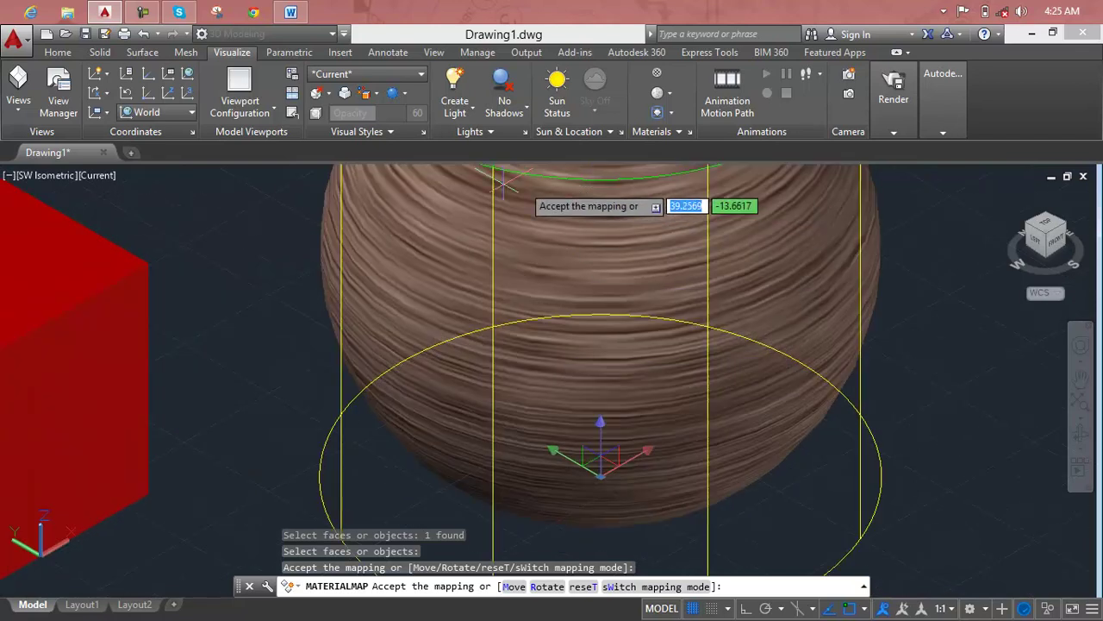
scroll(489, 250, down, 5)
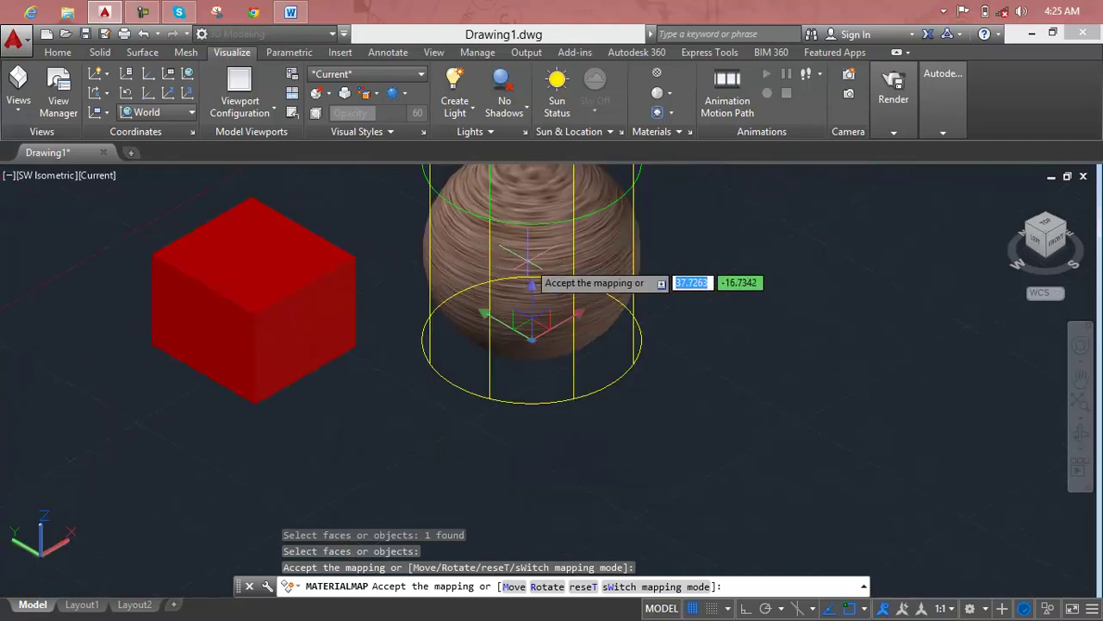
key(Escape)
key(Escape)
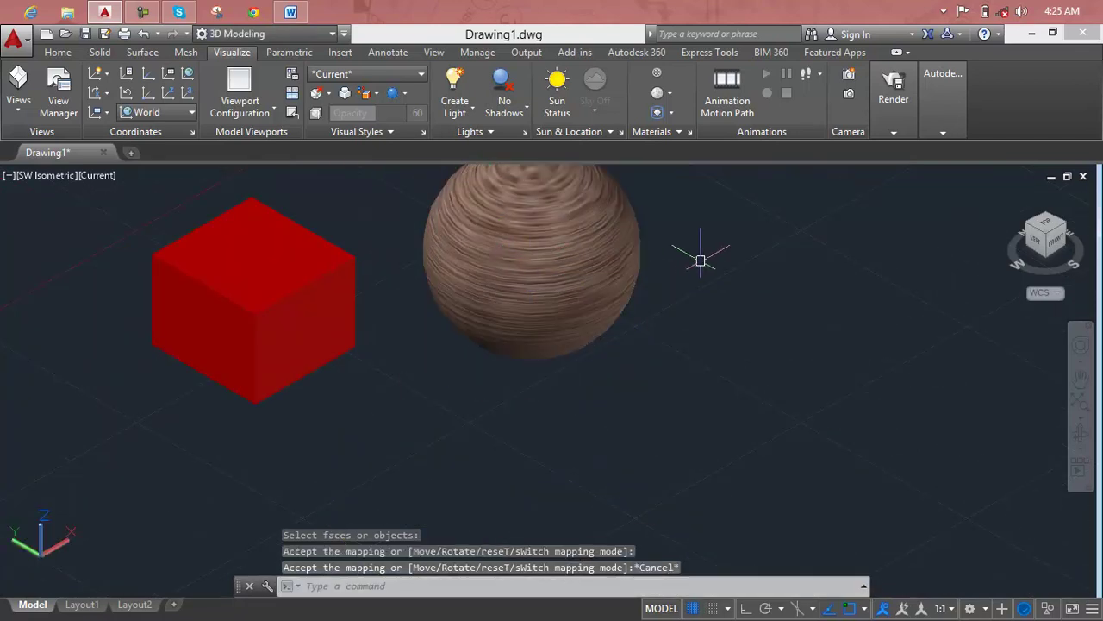
key(ctrl+z)
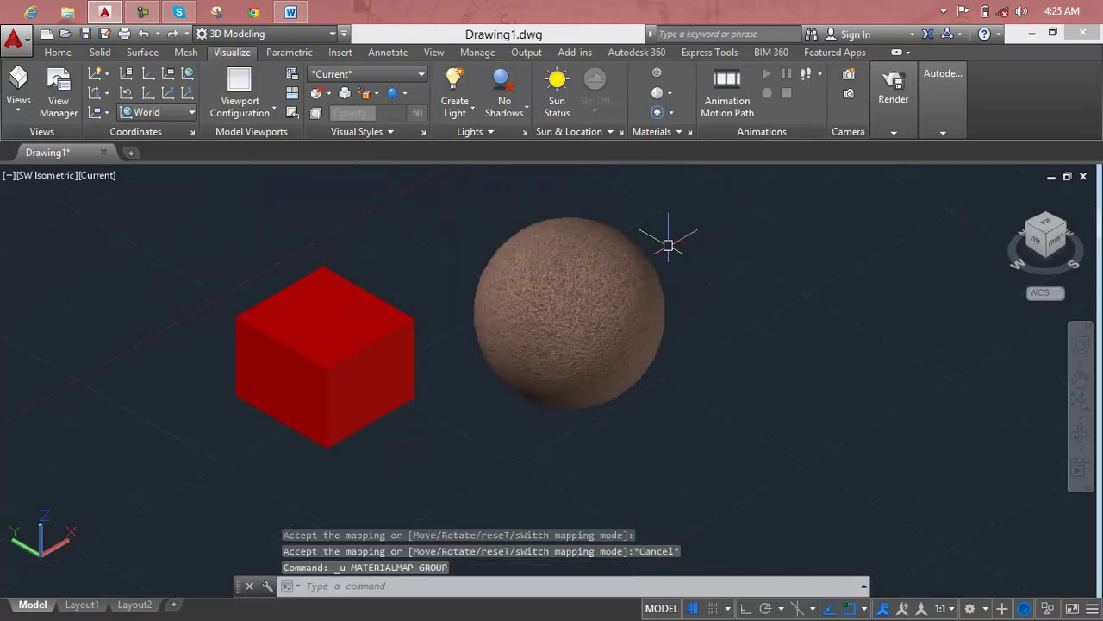
scroll(579, 269, up, 6)
scroll(579, 269, down, 4)
scroll(578, 269, down, 3)
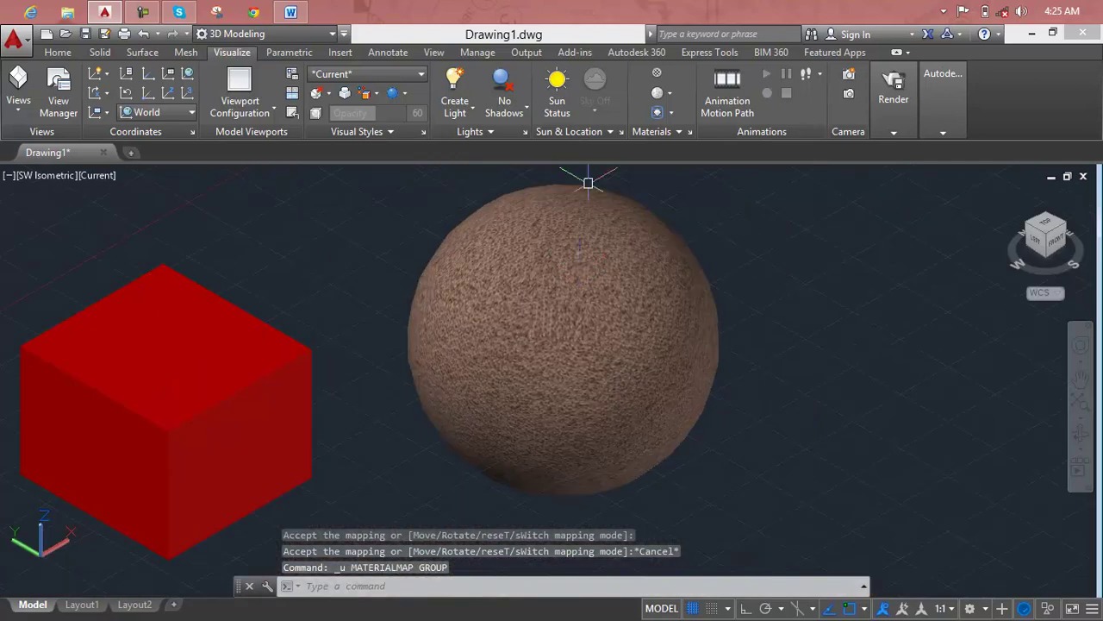
click(141, 376)
scroll(147, 362, down, 3)
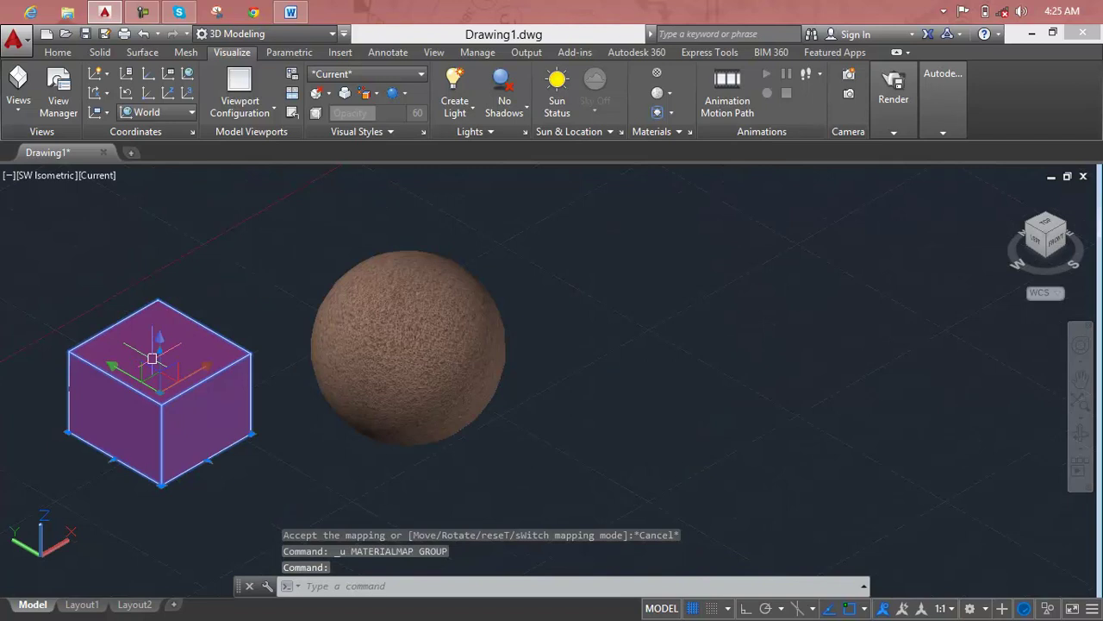
click(387, 341)
scroll(401, 332, up, 5)
middle_drag(406, 332, 544, 339)
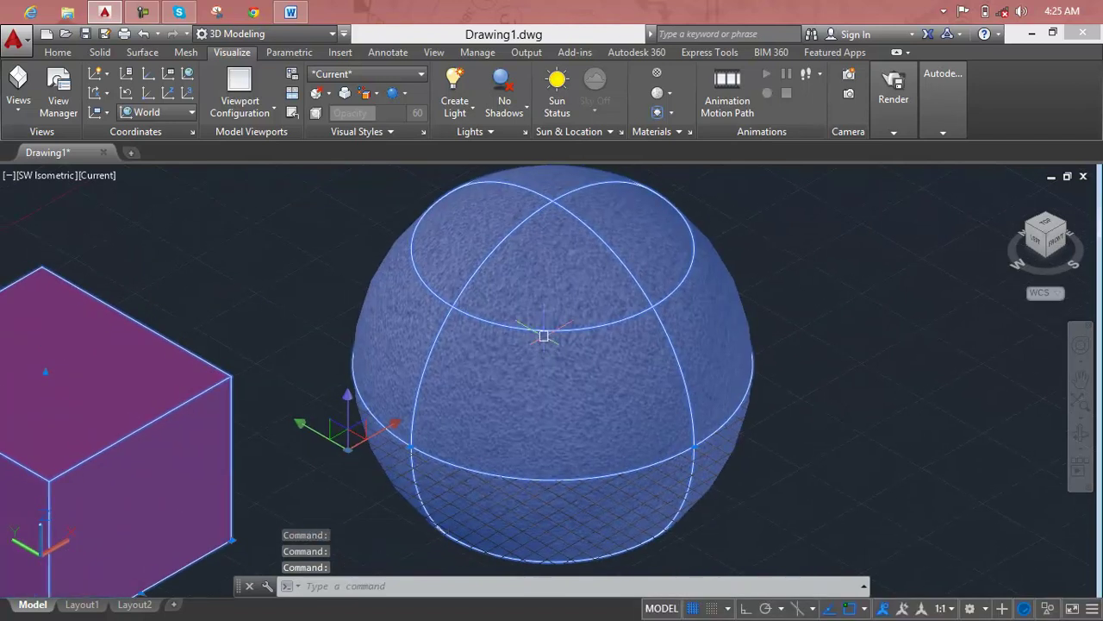
key(Escape)
click(520, 336)
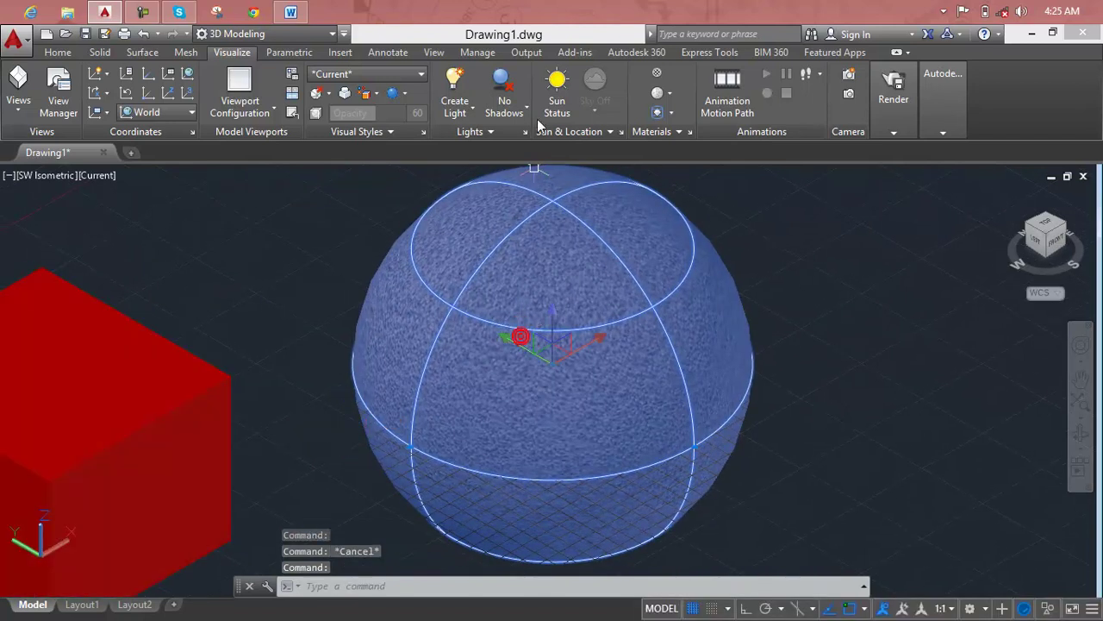
- Apply spherical mapping to the sphere's texture, slide it along X, then press Esc
click(670, 113)
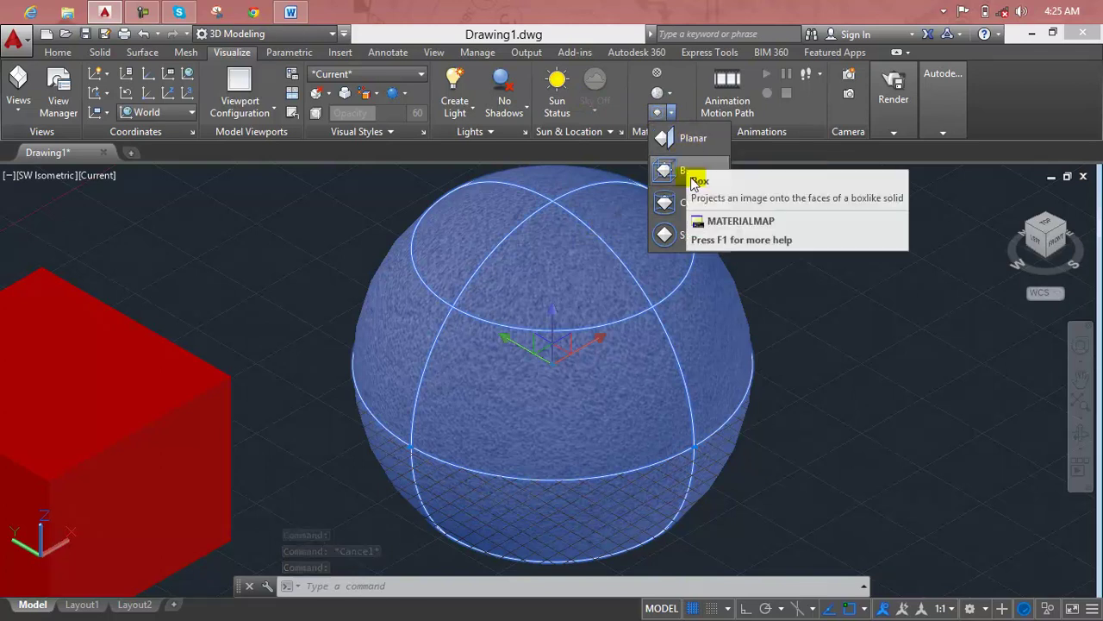
click(686, 240)
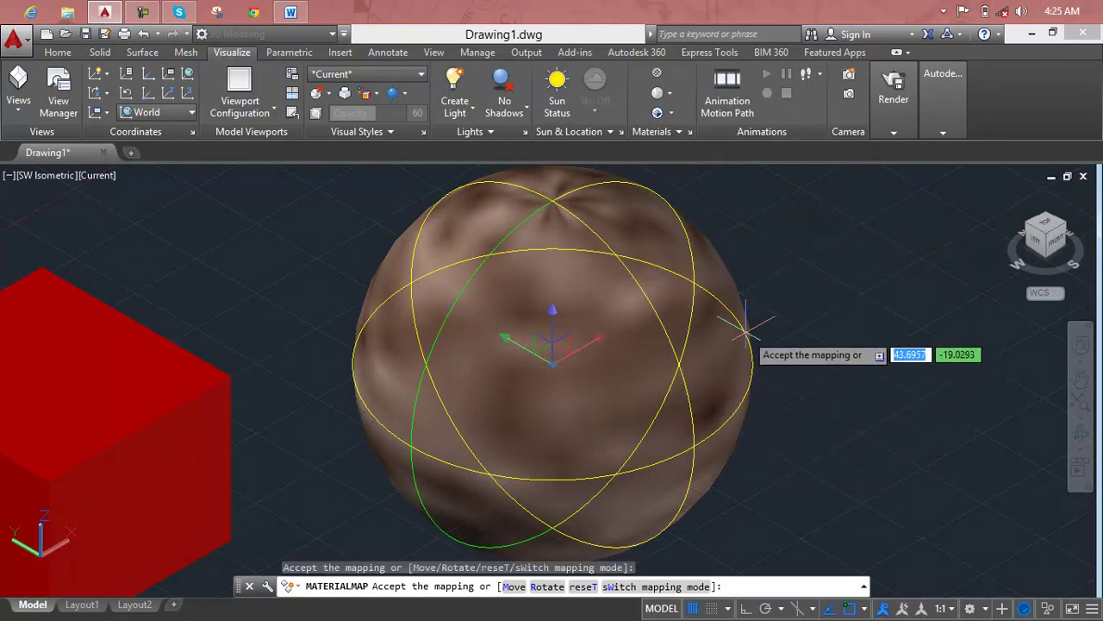
click(702, 284)
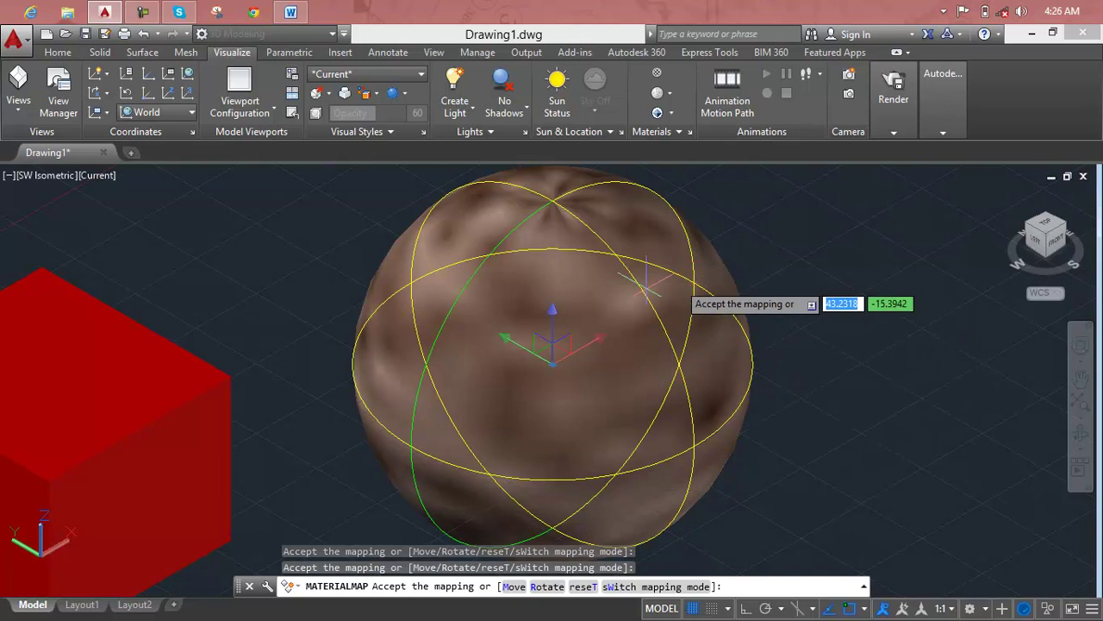
drag(554, 364, 601, 338)
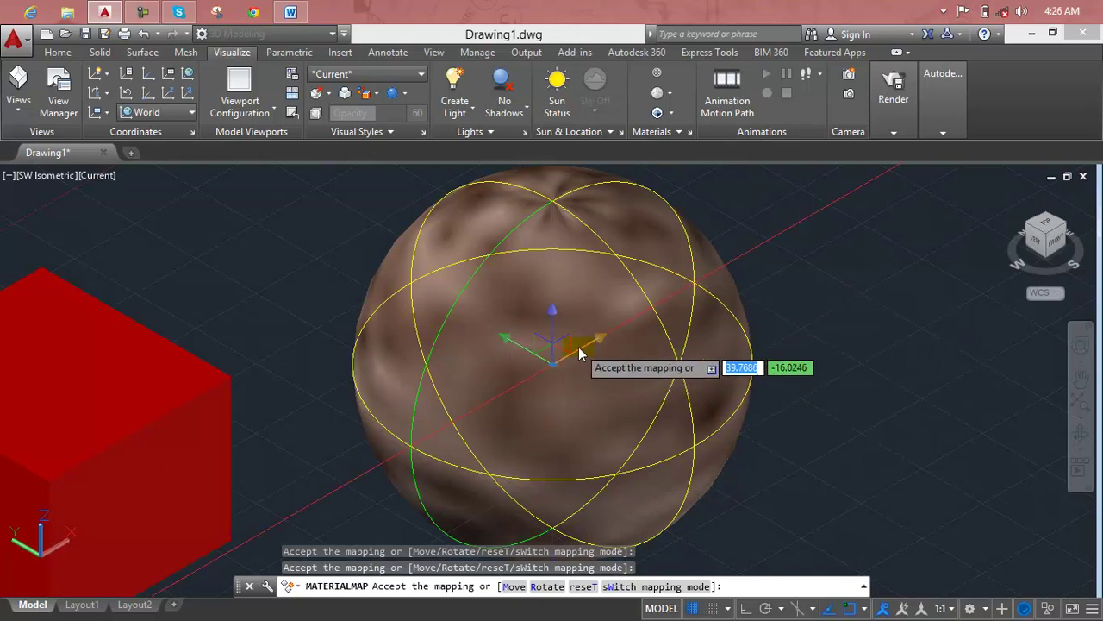
mouse_move(601, 338)
mouse_down()
mouse_move(700, 303)
mouse_move(695, 315)
mouse_up()
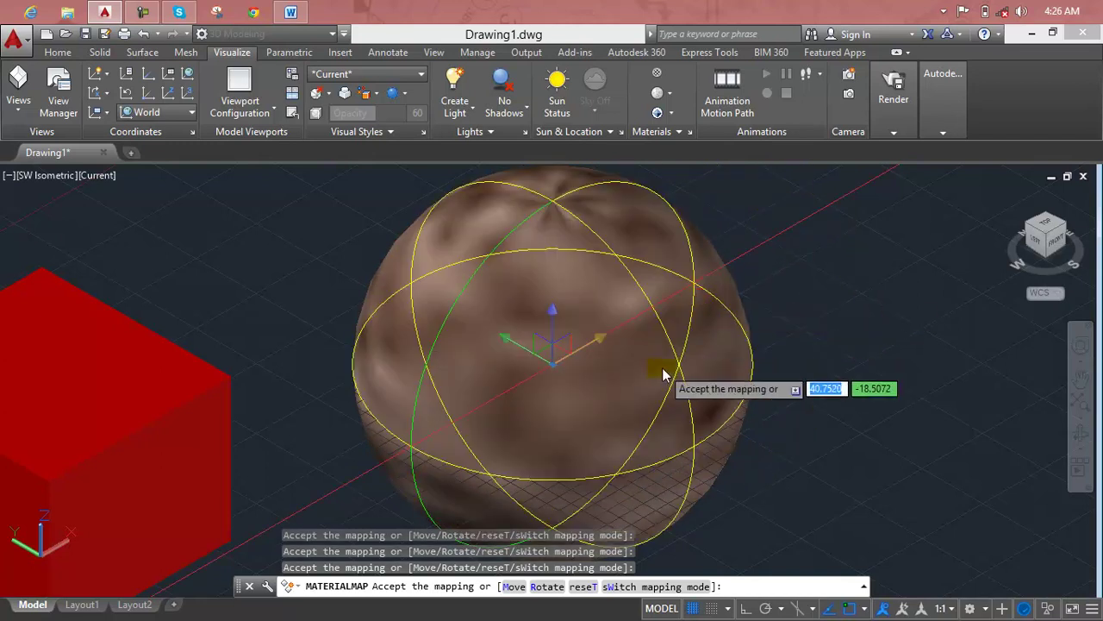
key(Escape)
key(Escape)
key(Escape)
scroll(661, 364, down, 3)
scroll(709, 278, down, 2)
- Select the box and sphere with a crossing window and delete them
click(712, 279)
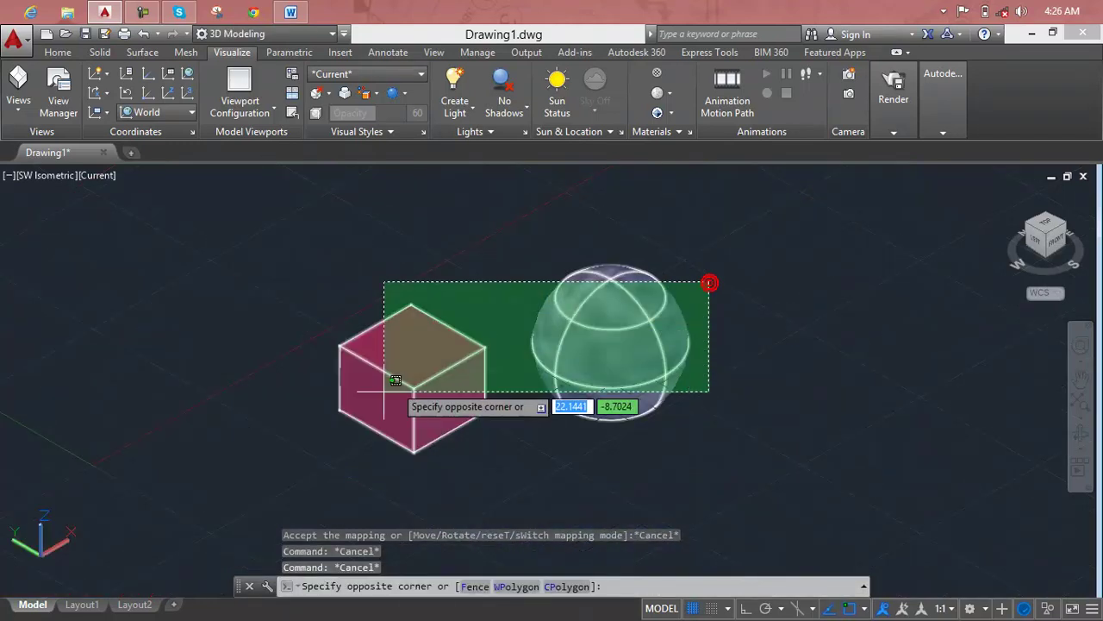
click(322, 410)
key(Delete)
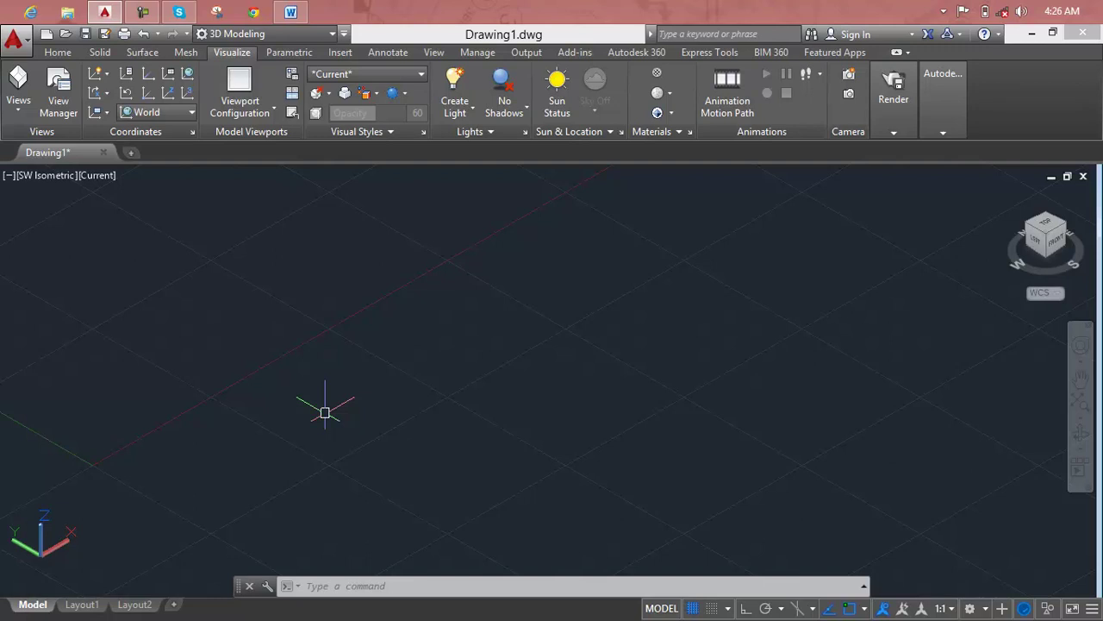
click(144, 12)
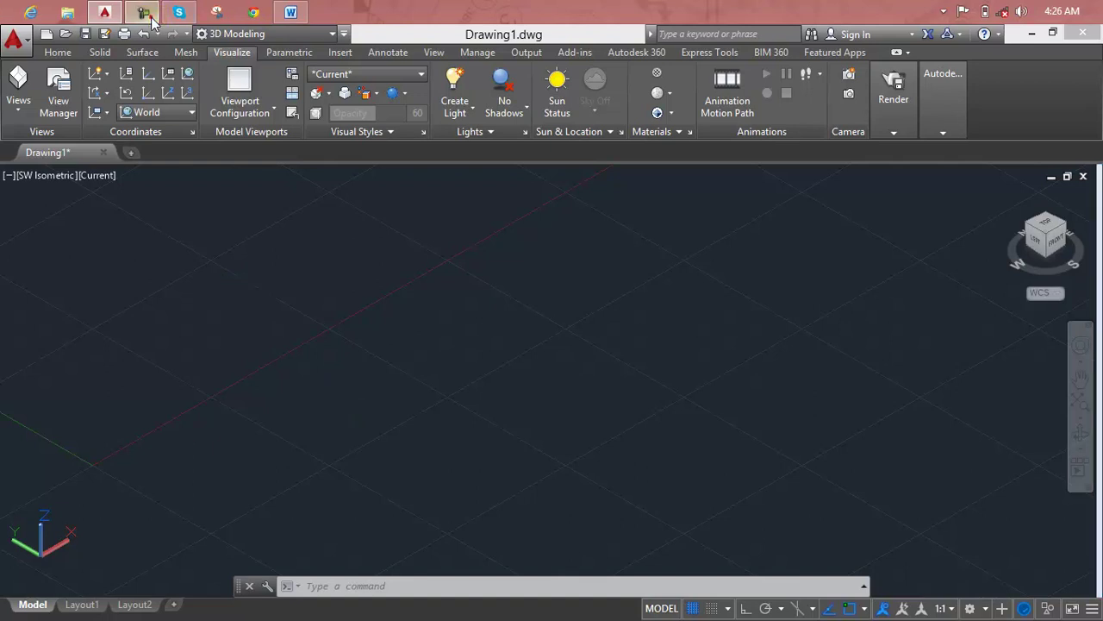